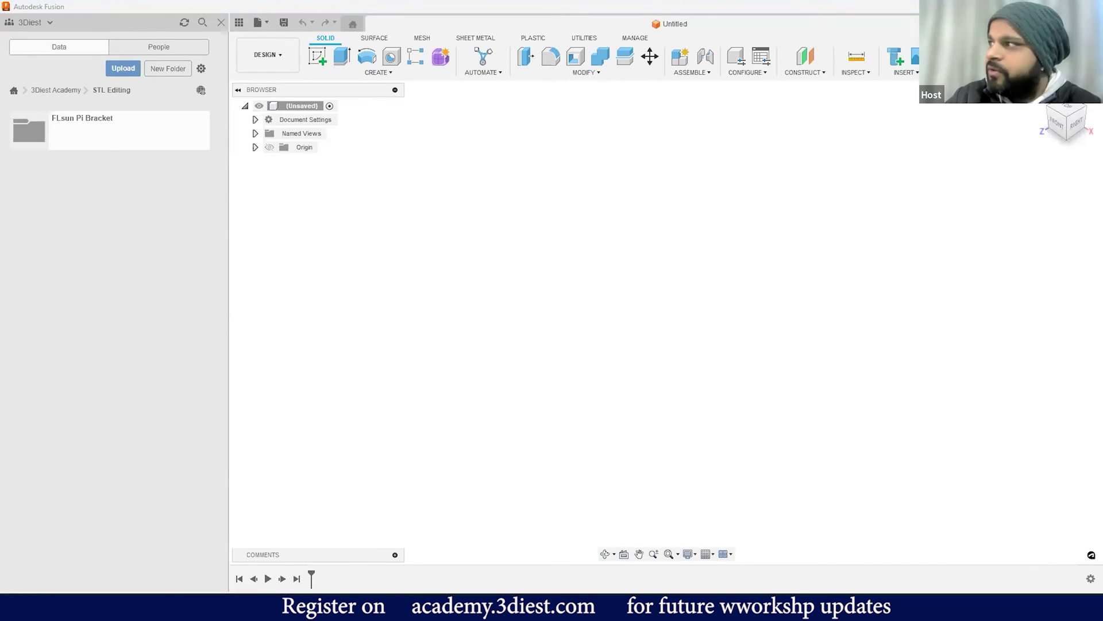
Switch to File Explorer and preview the Cam_Clamp, Cam_Mount, Cam_Mount_CCTV and Clamp STL files in the extracted FLSUN SR Raspi Mount folder
click(1037, 6)
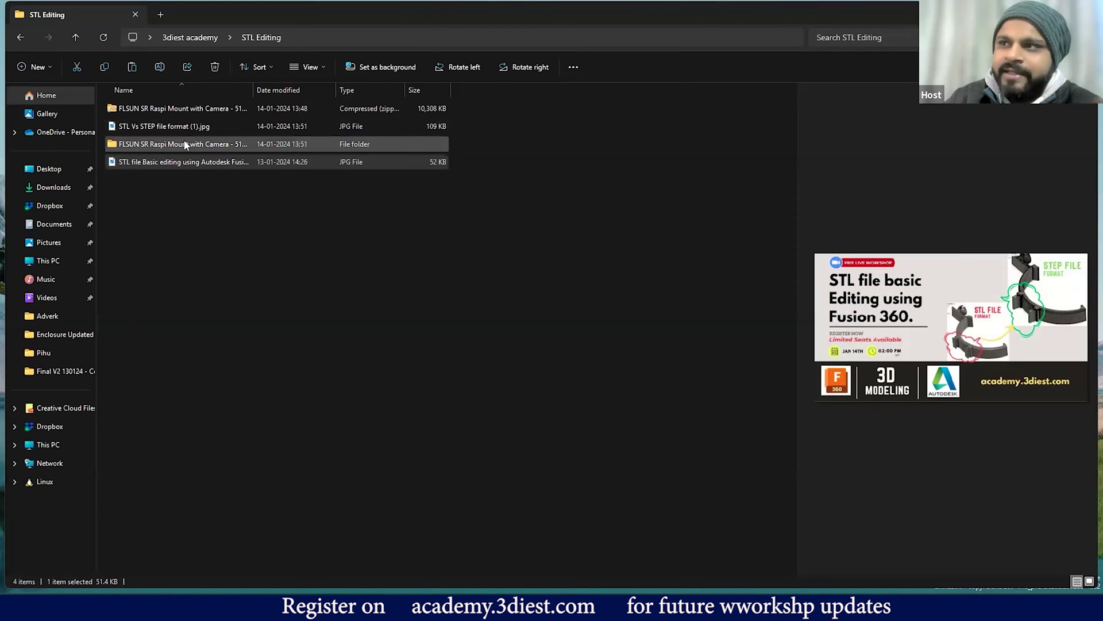
click(209, 112)
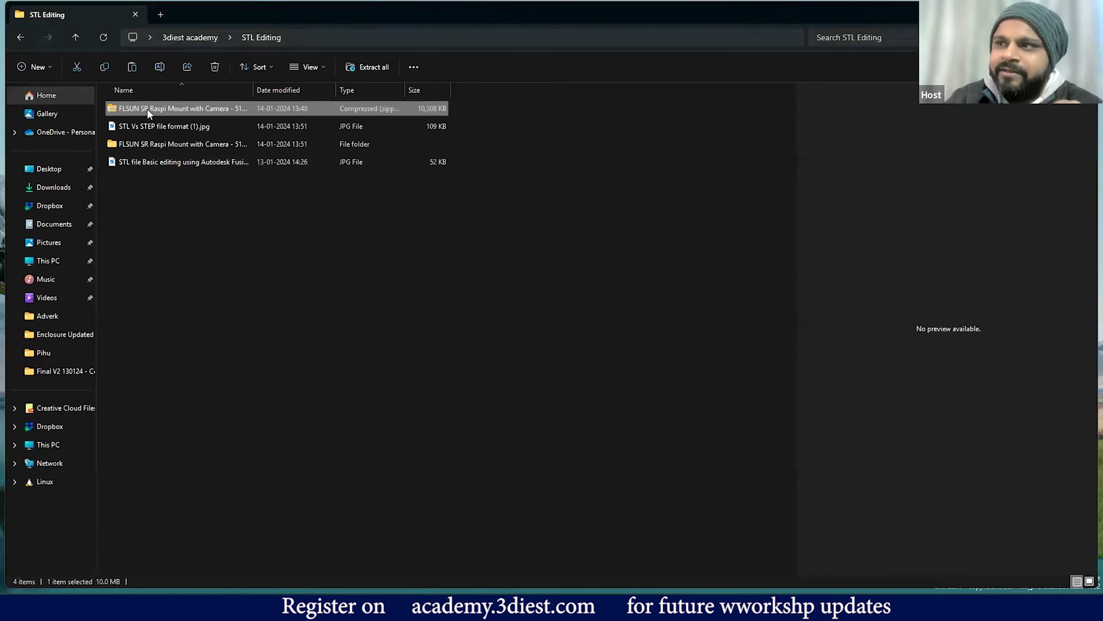
double_click(168, 145)
double_click(156, 109)
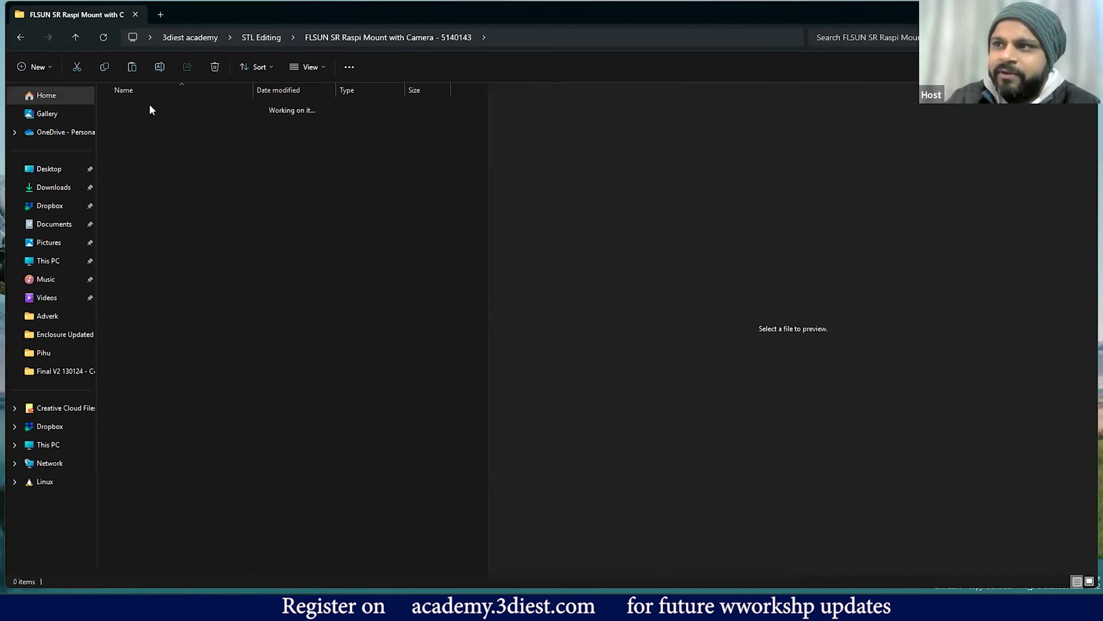
click(179, 109)
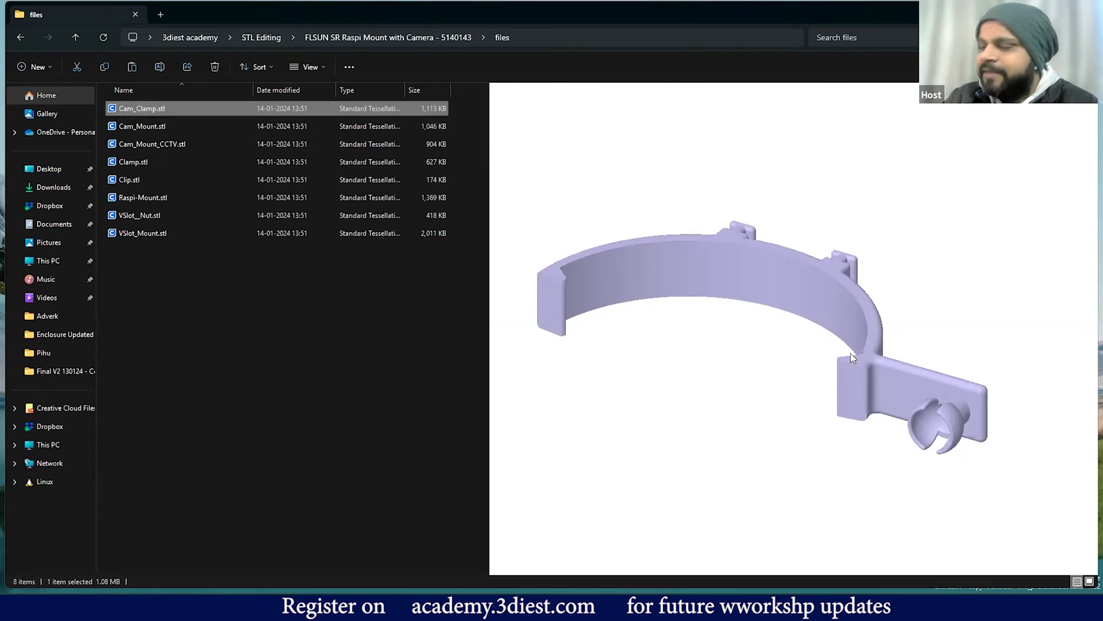
click(206, 127)
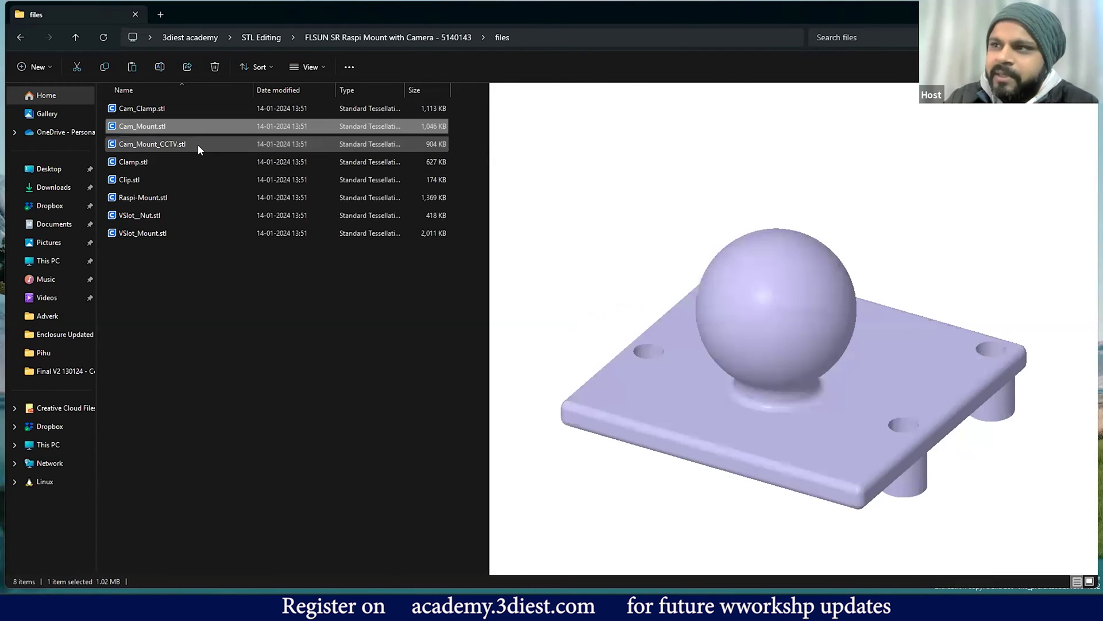
click(198, 144)
click(158, 161)
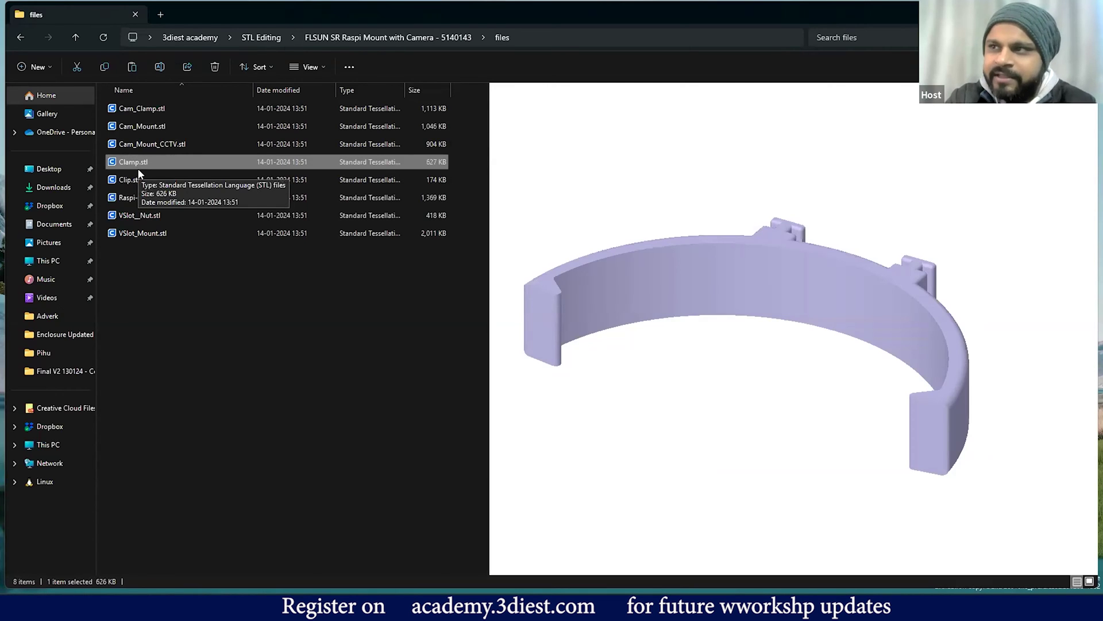
Open the mount's images folder and view the photo 20211117_041439.jpg at full window size
click(75, 39)
double_click(142, 123)
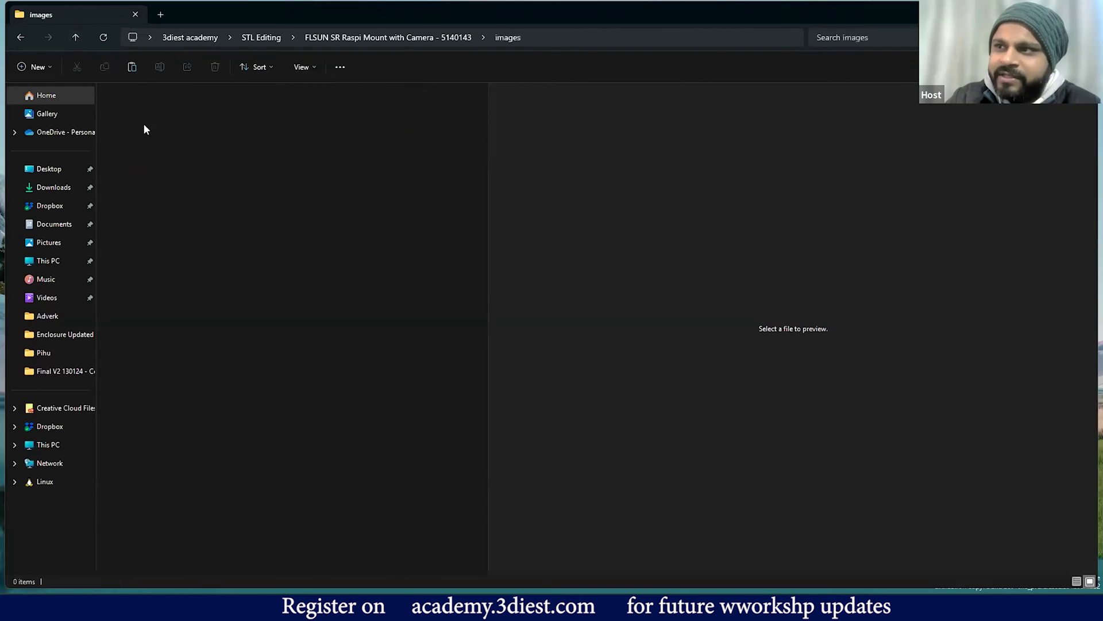
click(194, 118)
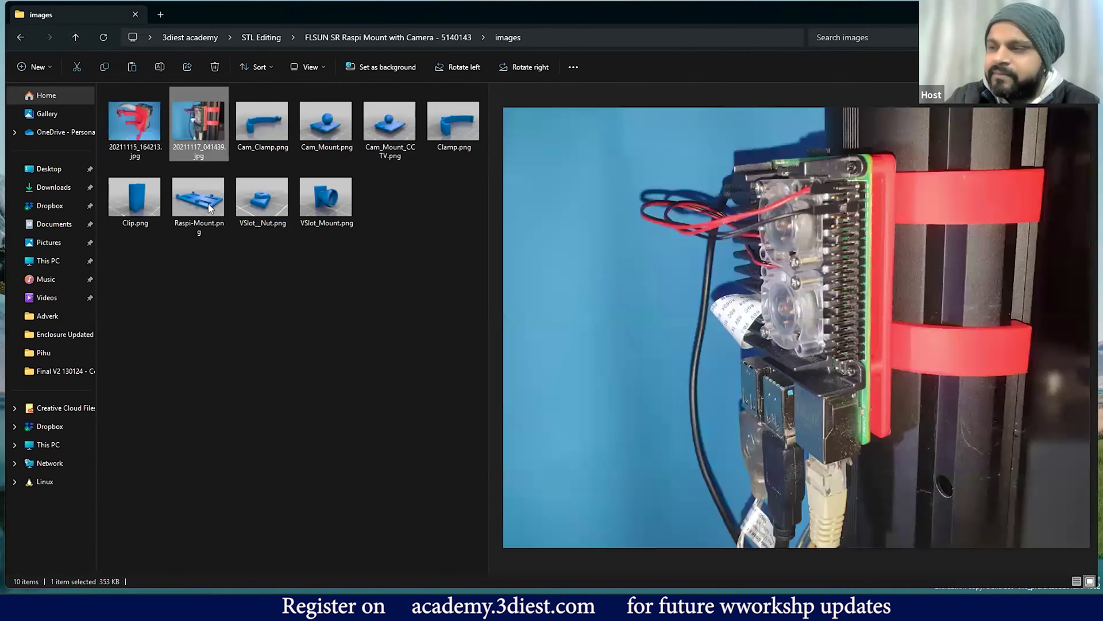
double_click(194, 118)
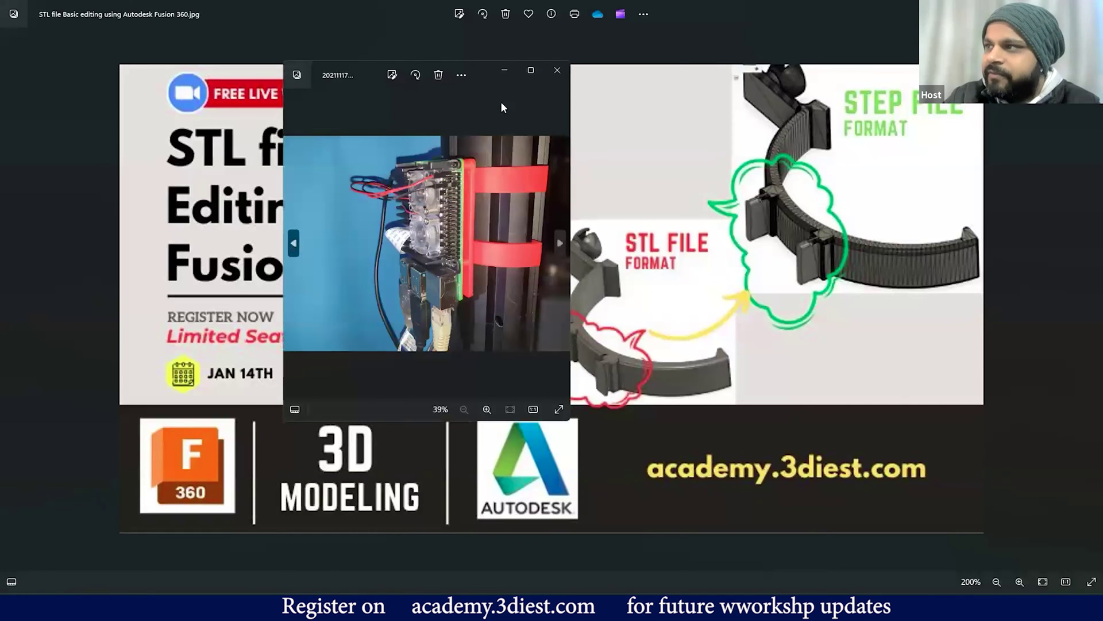
click(525, 73)
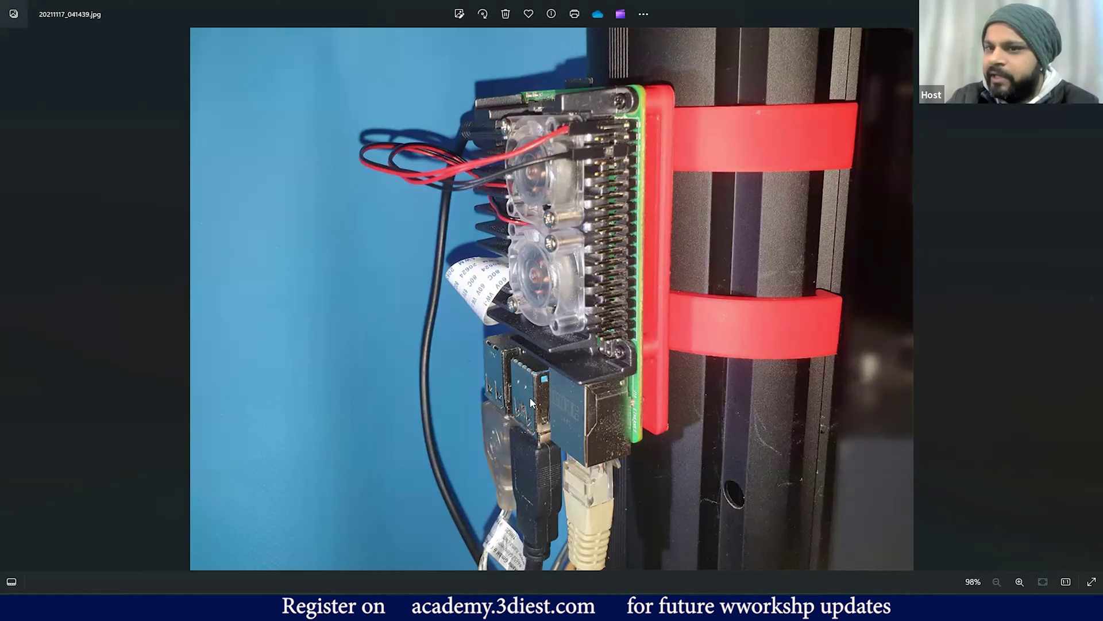
key(Right)
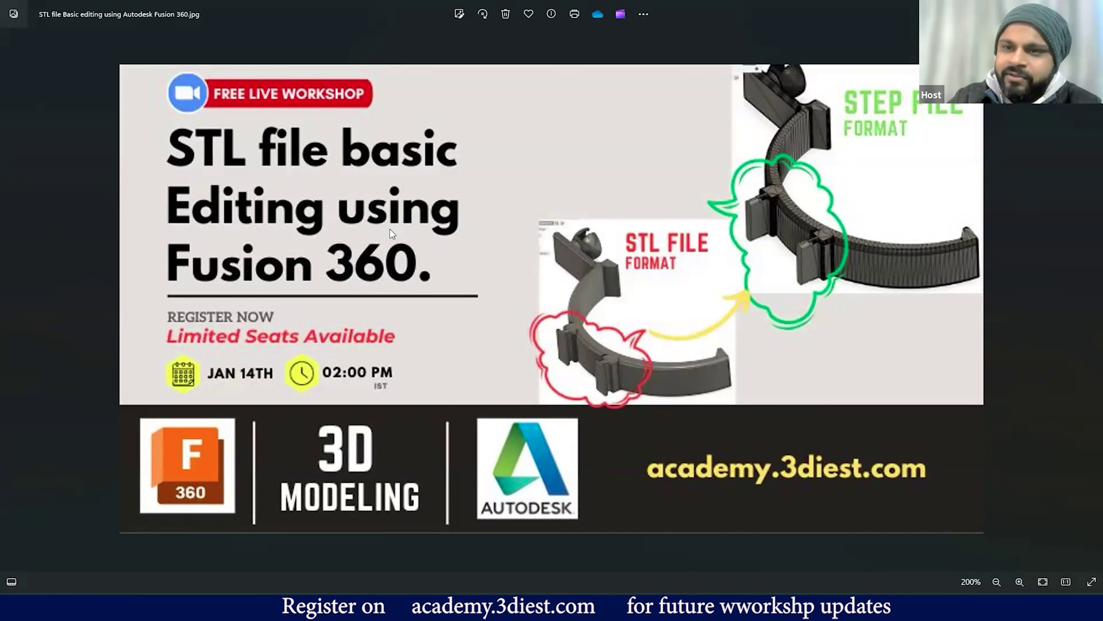
Switch to Autodesk Fusion, open the FLsun Pi Bracket project folder and start selecting files to upload into it
click(296, 606)
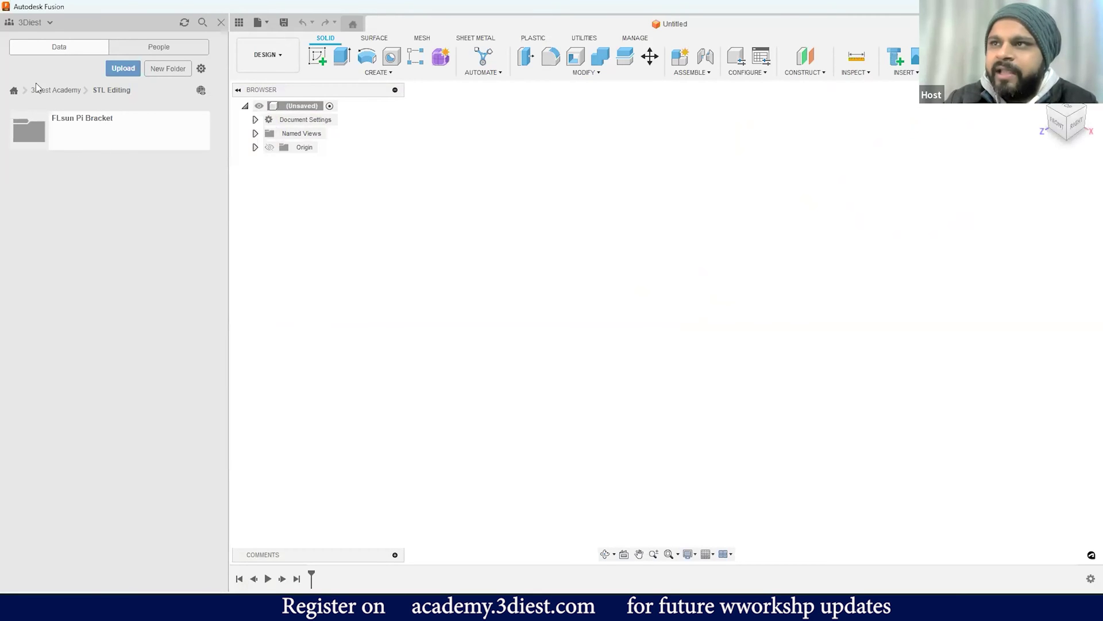
click(123, 137)
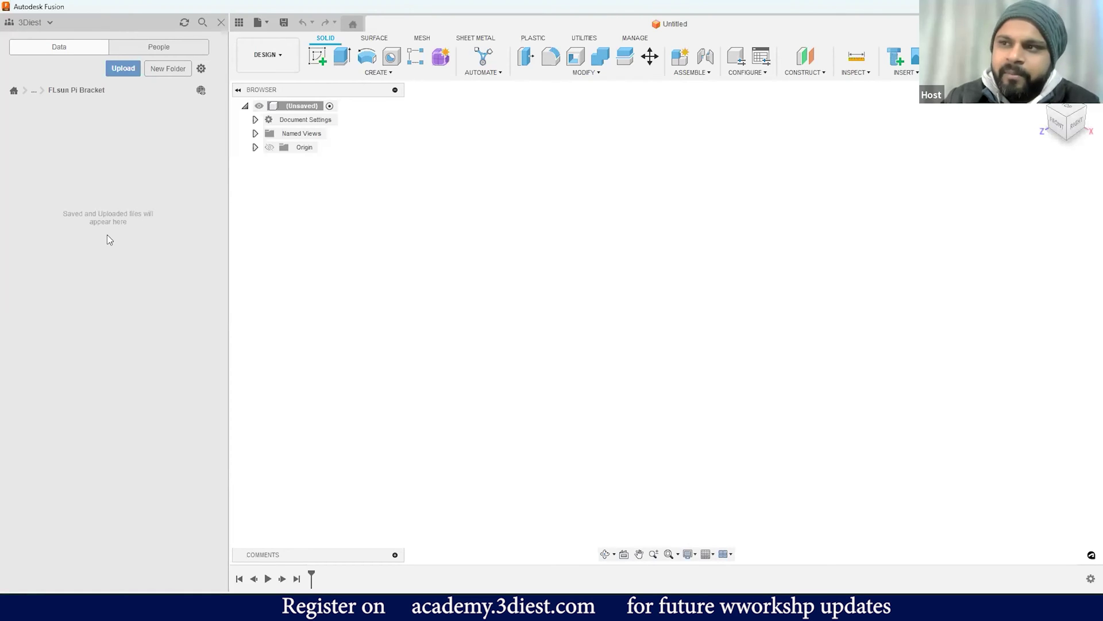
click(123, 68)
click(380, 312)
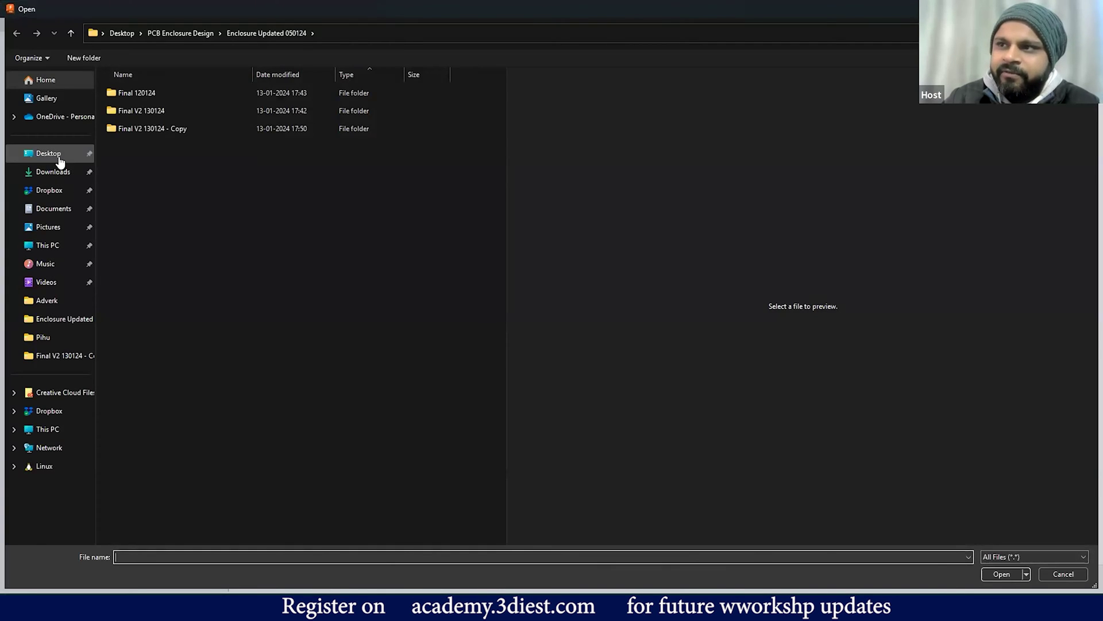
Upload Clamp.stl from the desktop's 3diest academy > STL Editing > FLSUN SR Raspi Mount files folder and check its job status
click(60, 157)
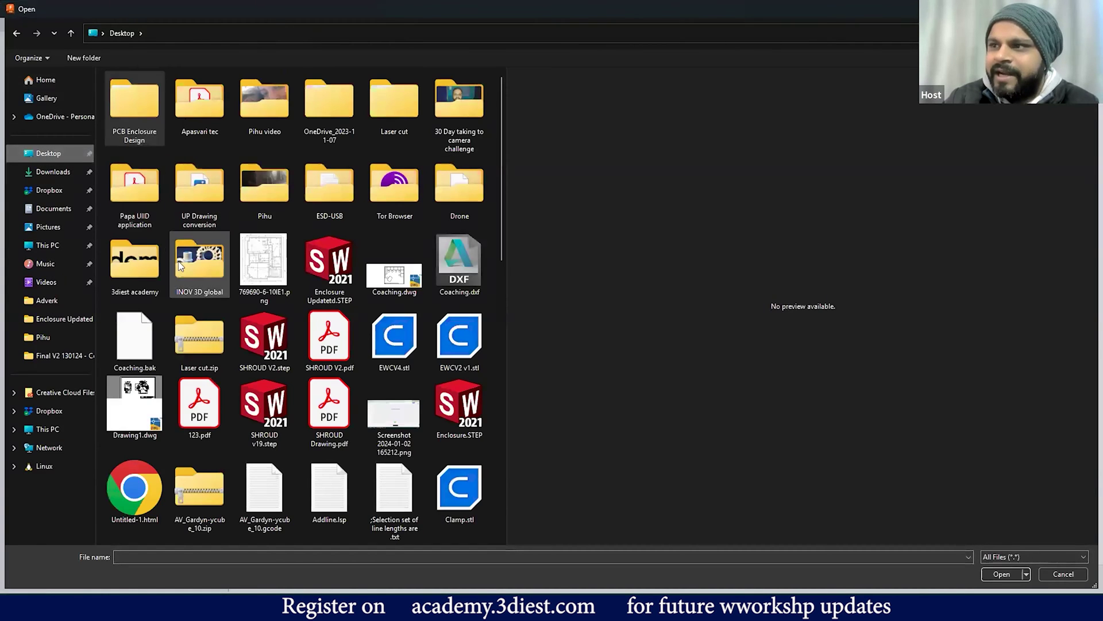
double_click(147, 265)
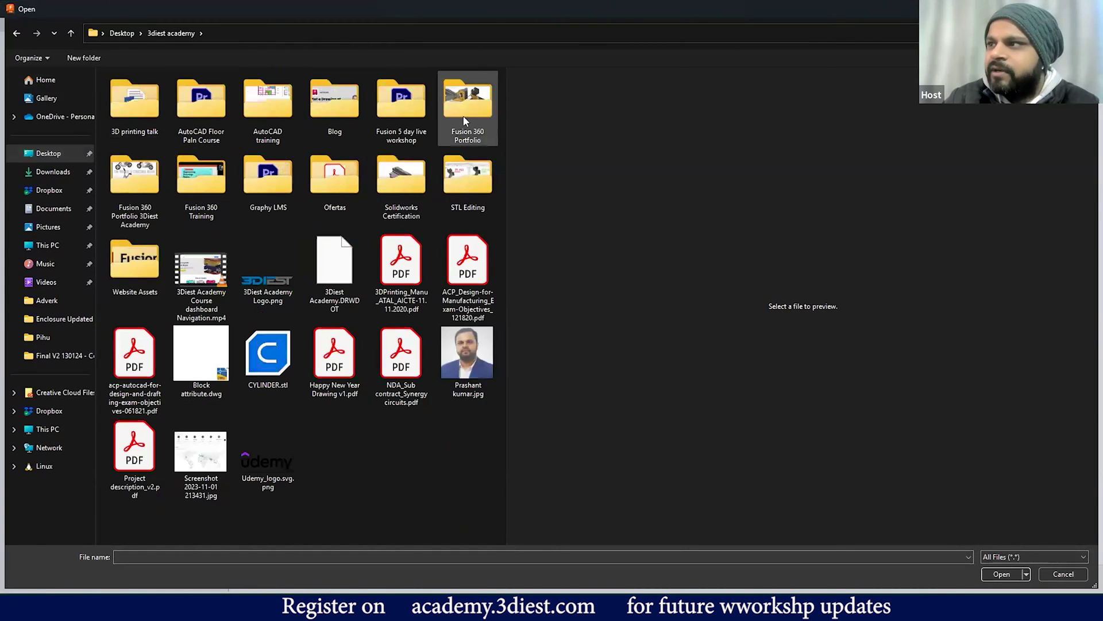
double_click(475, 182)
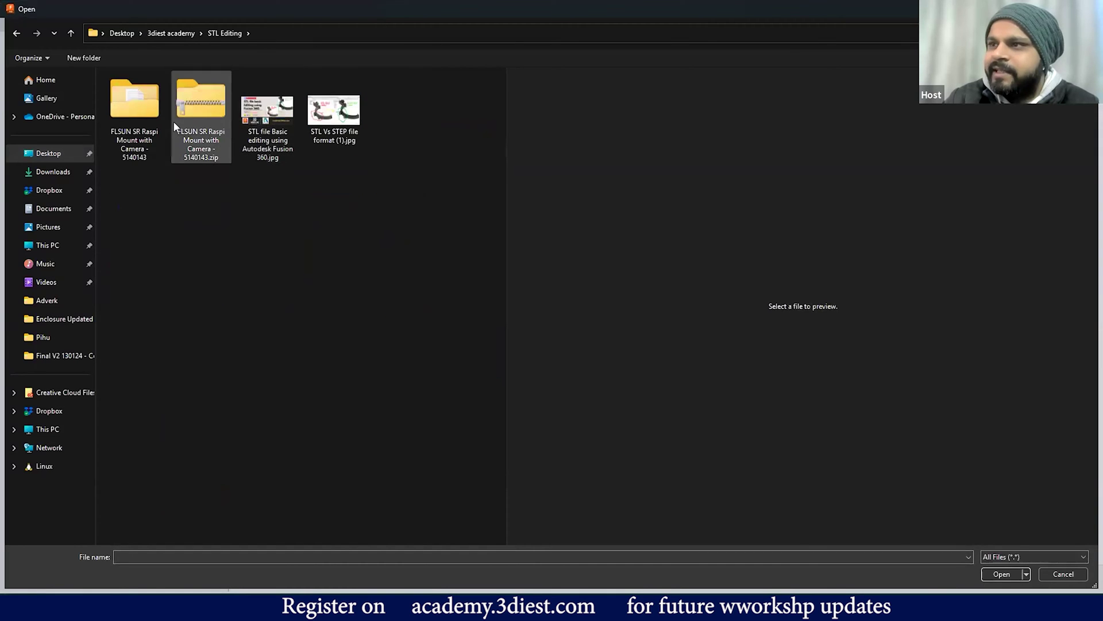
double_click(140, 108)
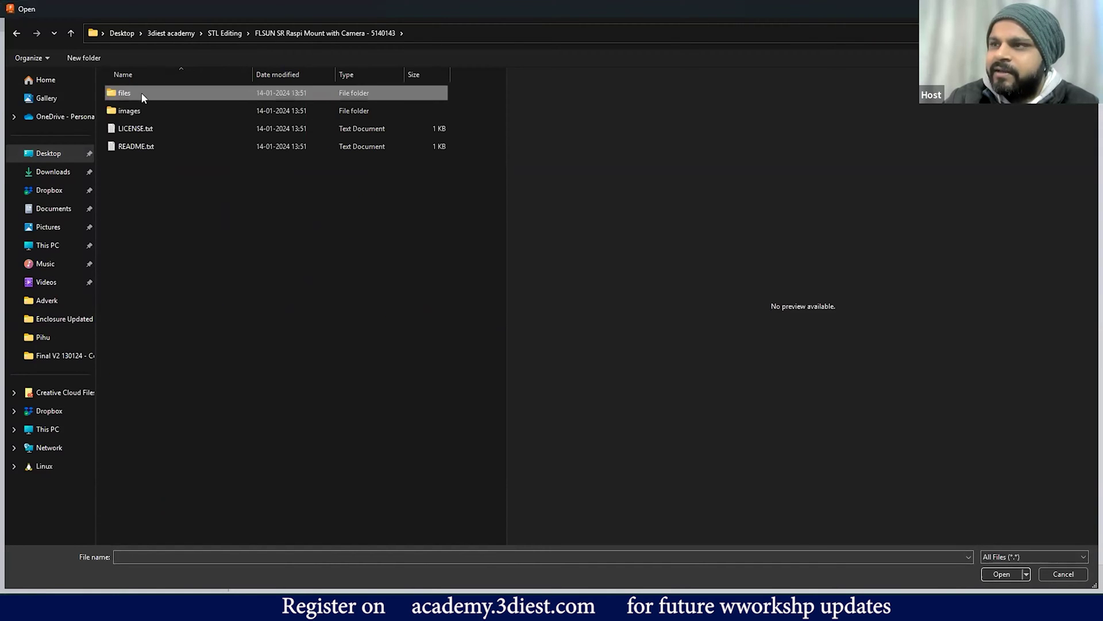
double_click(141, 94)
click(155, 148)
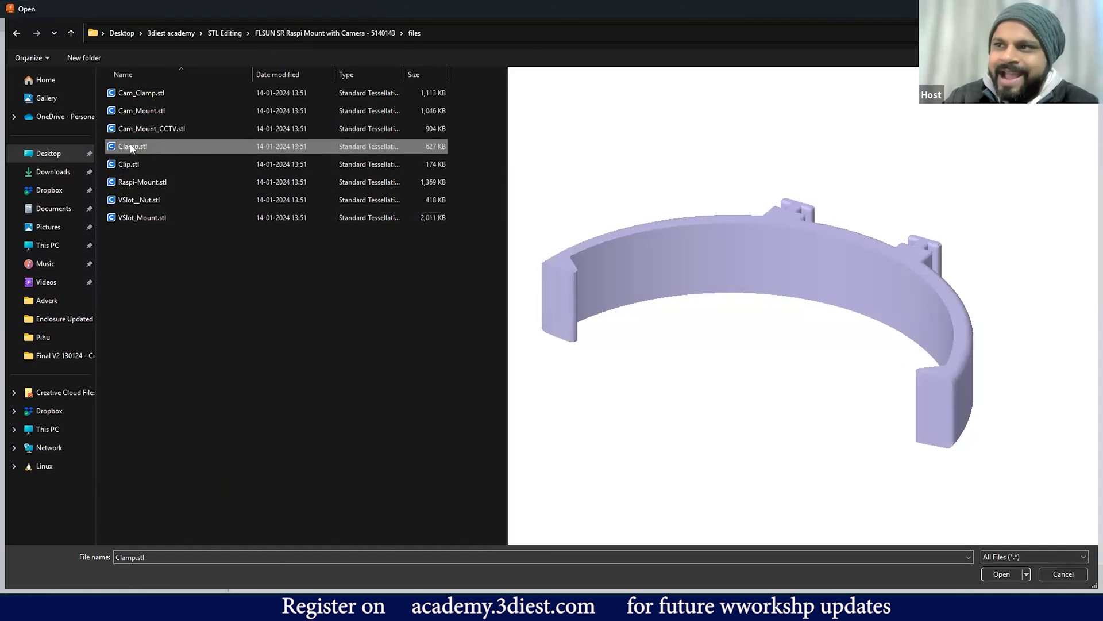
click(1000, 574)
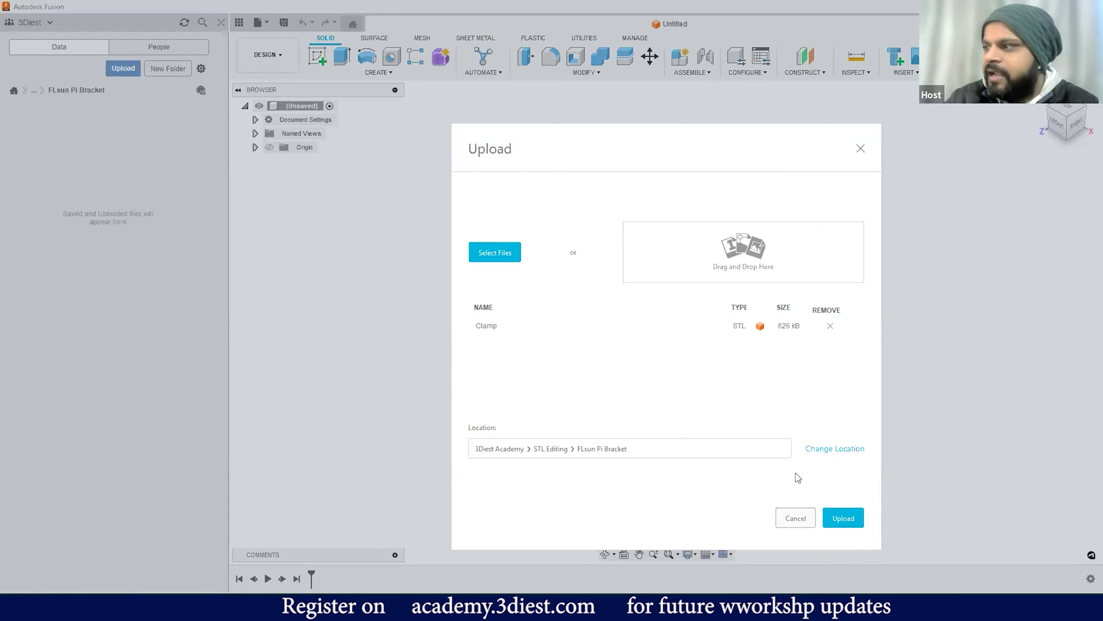
click(843, 517)
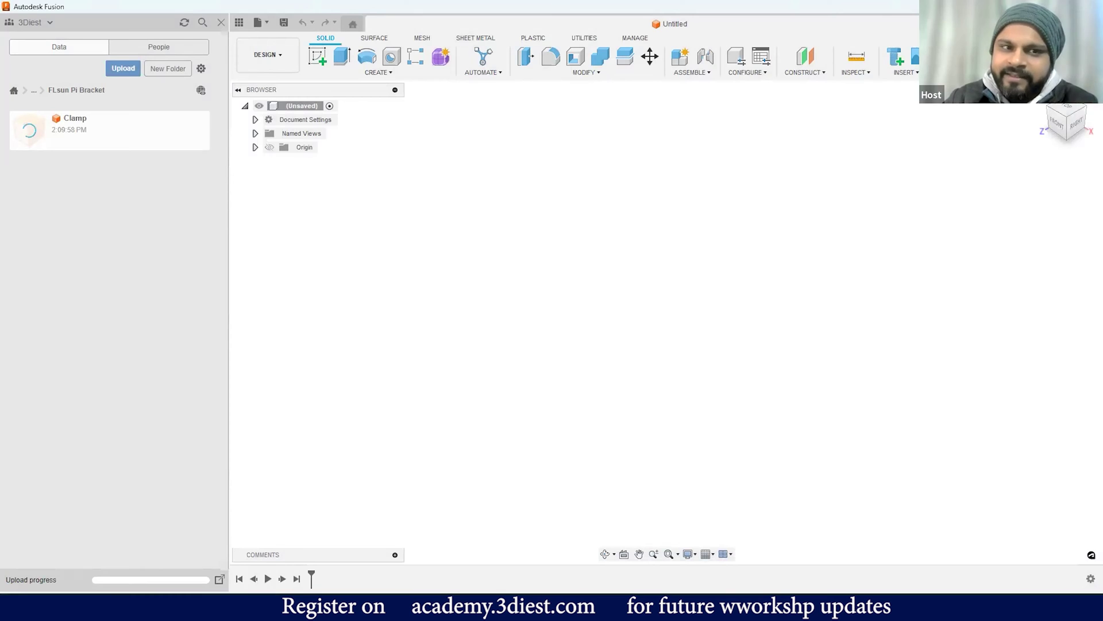
click(219, 578)
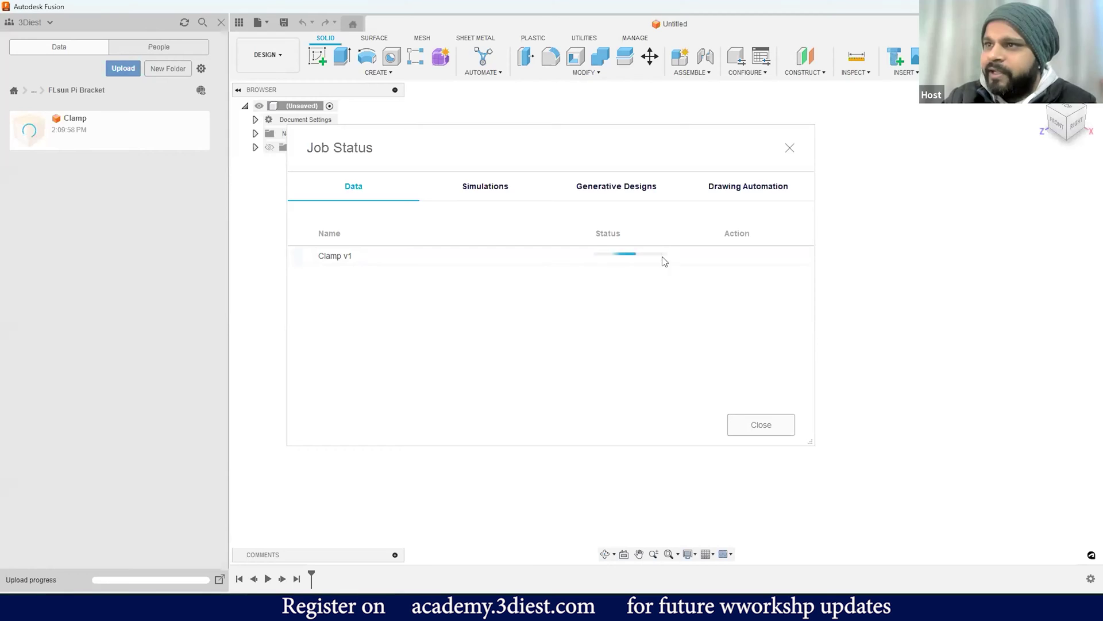
click(760, 425)
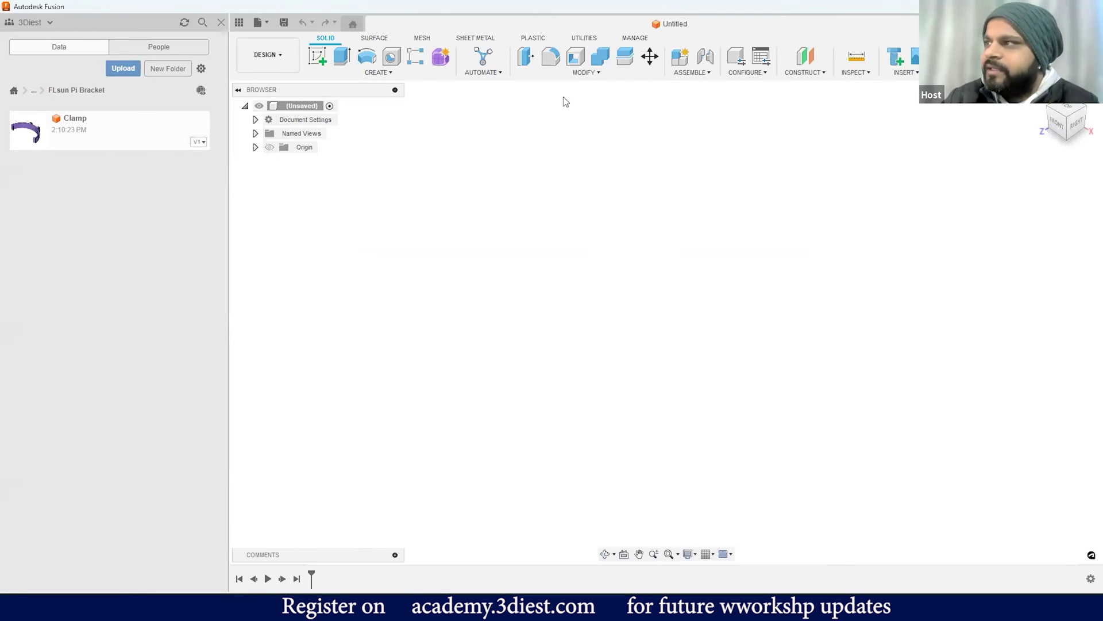
Save the untitled design as "Edited Clamp" in the FLsun Pi Bracket folder
click(284, 23)
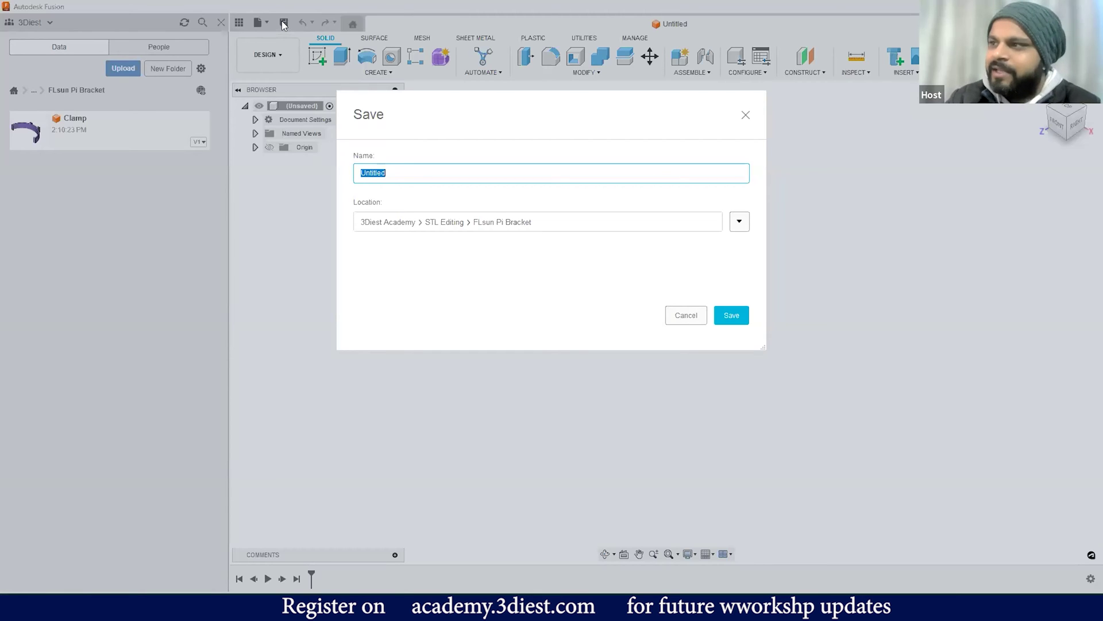
drag(391, 174, 375, 239)
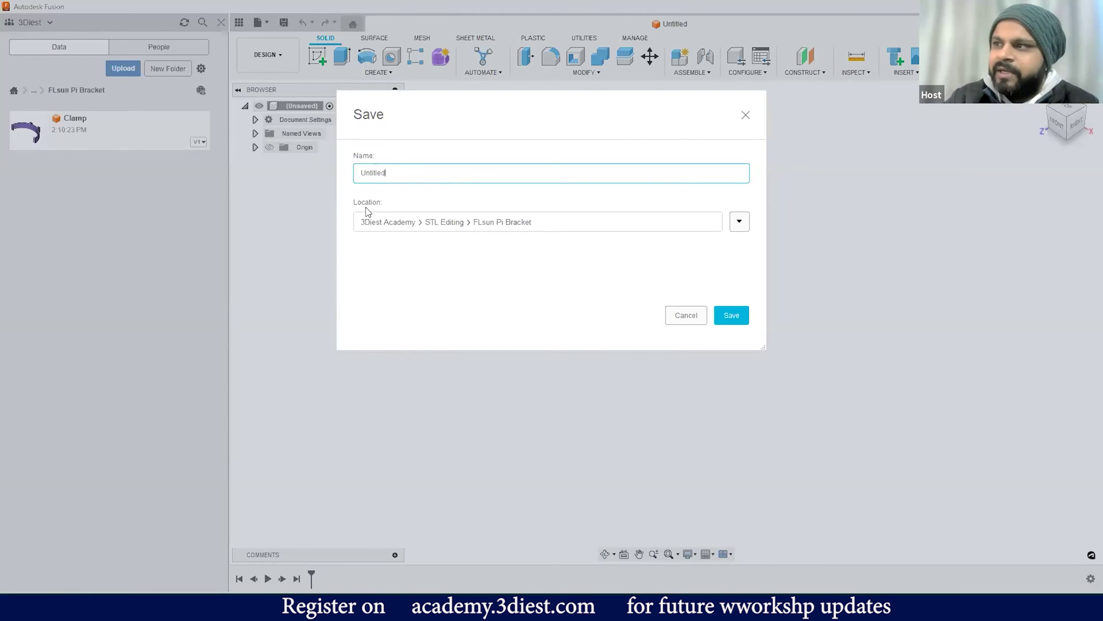
drag(401, 173, 368, 192)
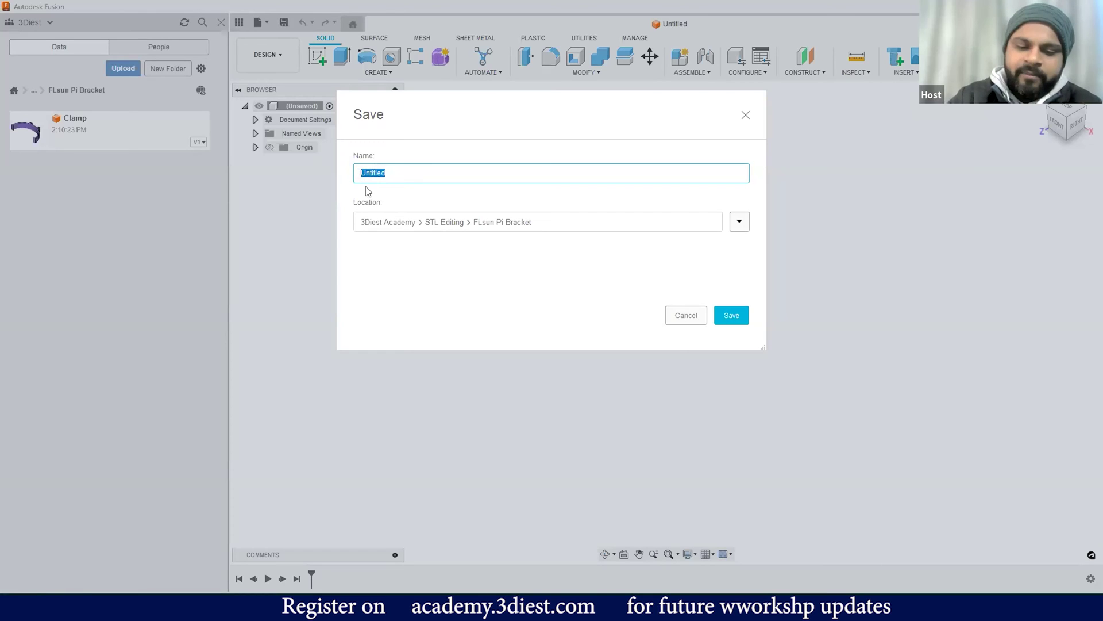
text(E)
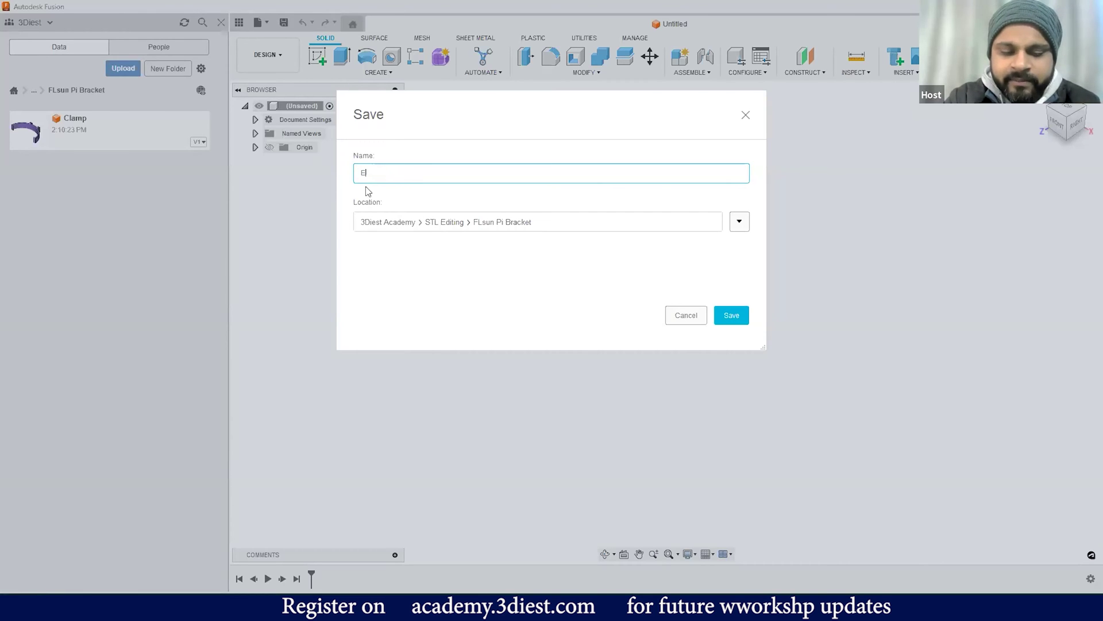
text(dited Clamp)
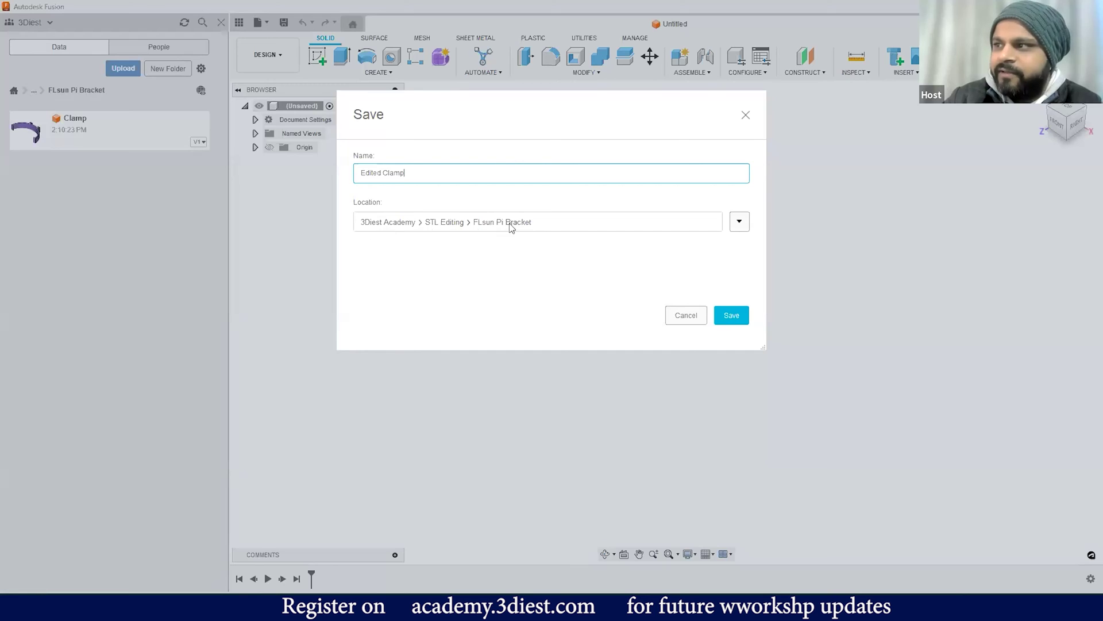
click(731, 314)
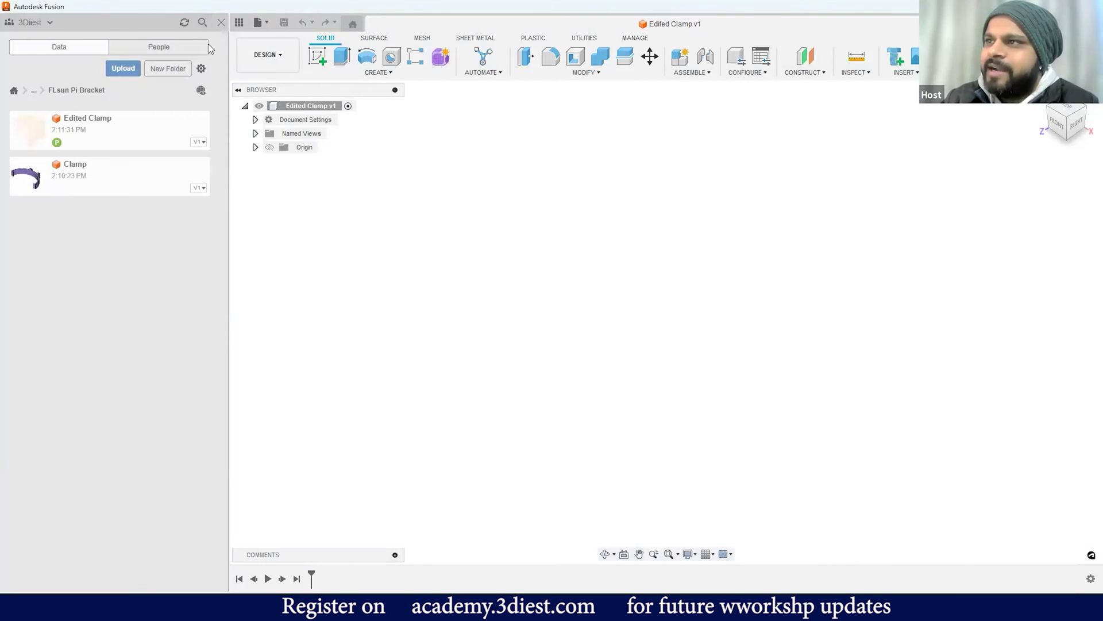
Hide the project data panel to free up the modelling area
click(221, 23)
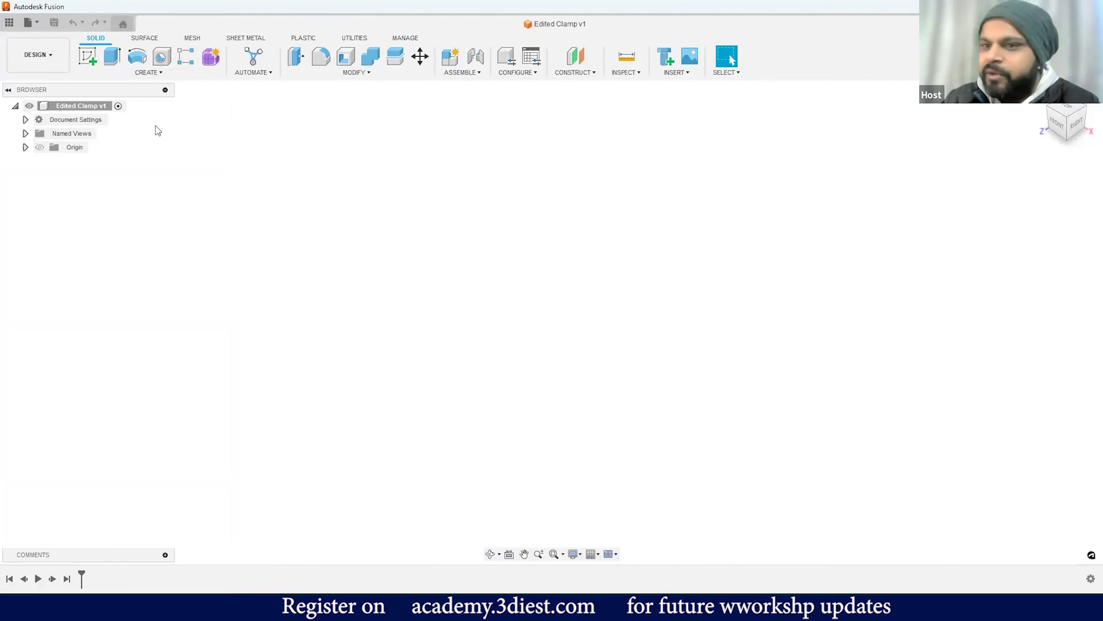
click(13, 25)
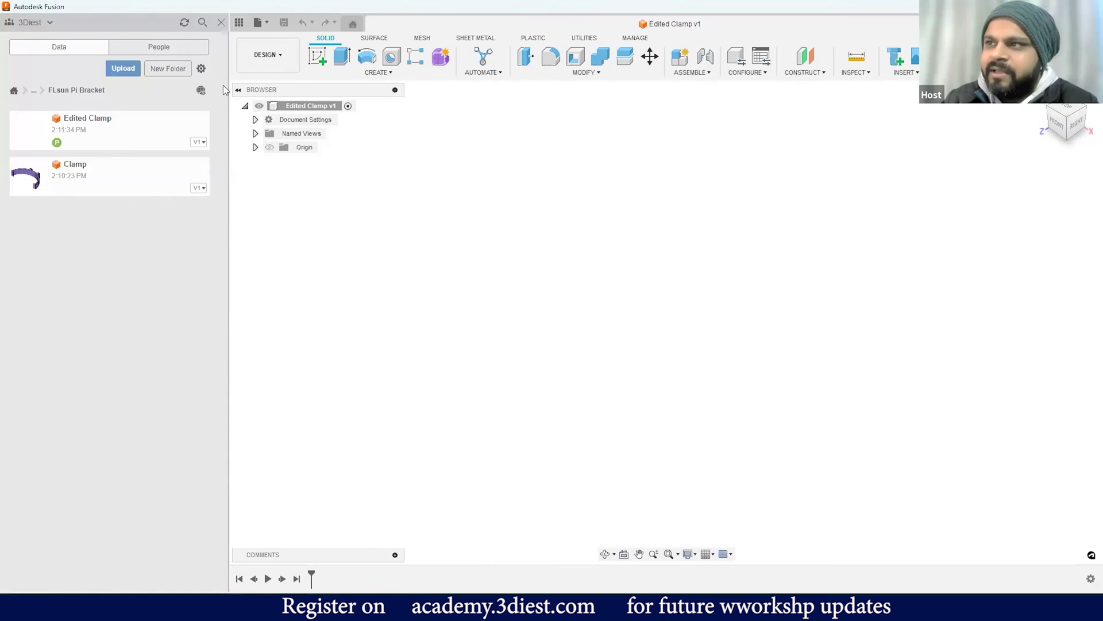
click(221, 23)
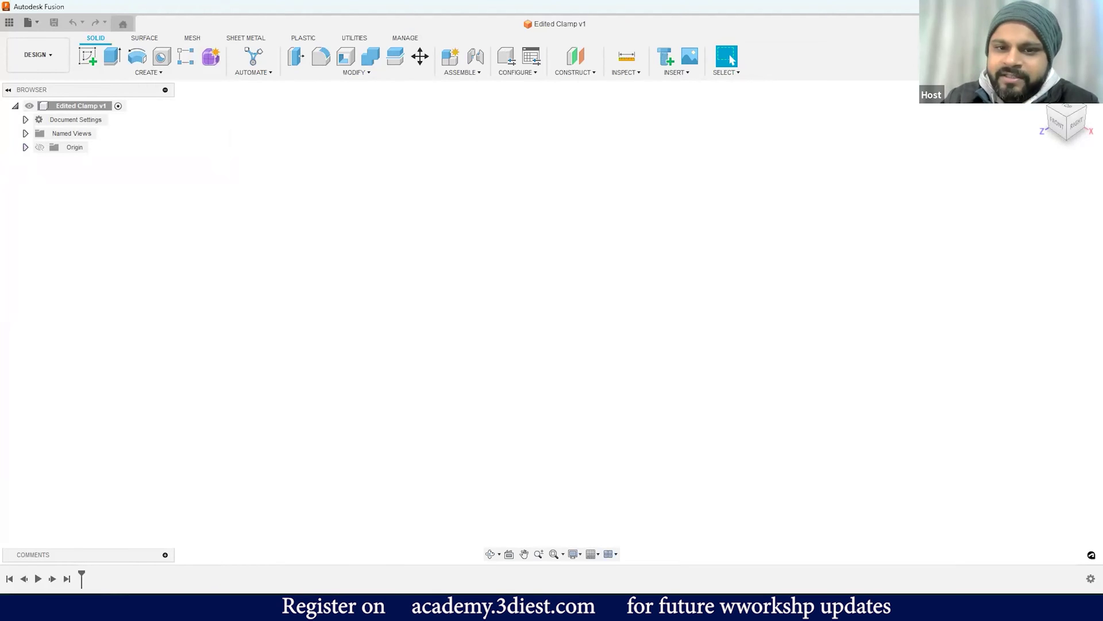
Check the available unit types in the document settings, leaving the active unit unchanged
click(25, 120)
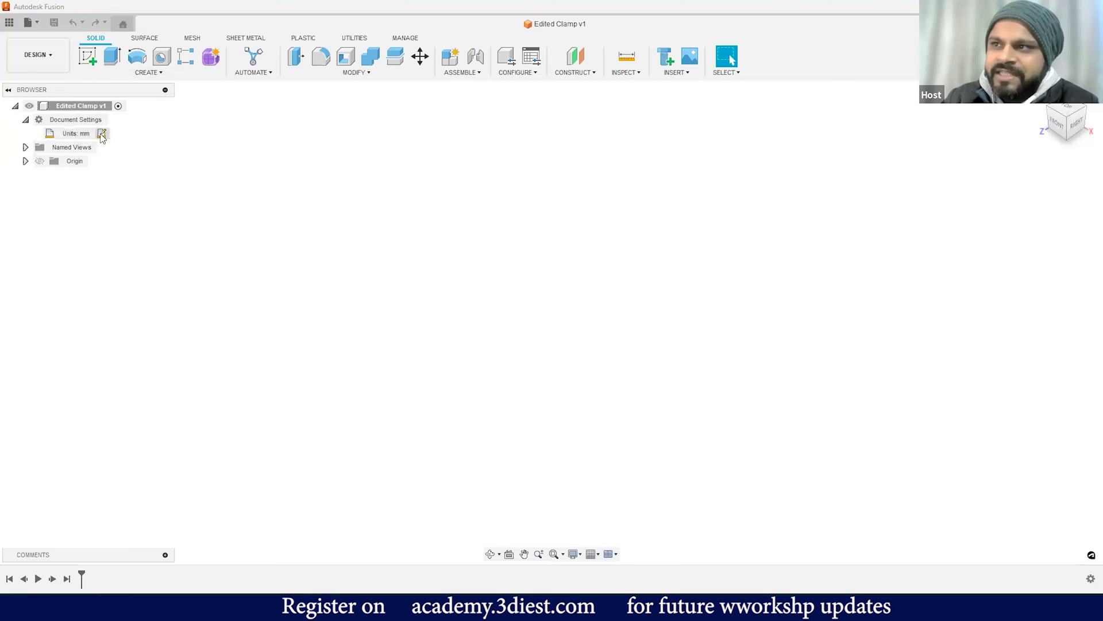
click(102, 133)
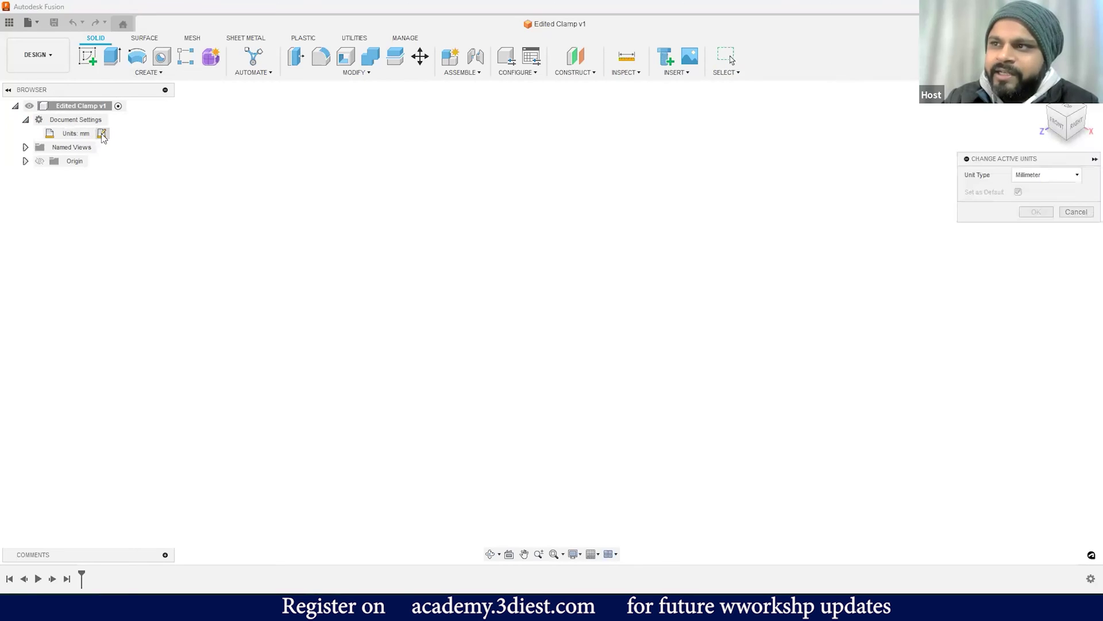
drag(1037, 161, 377, 166)
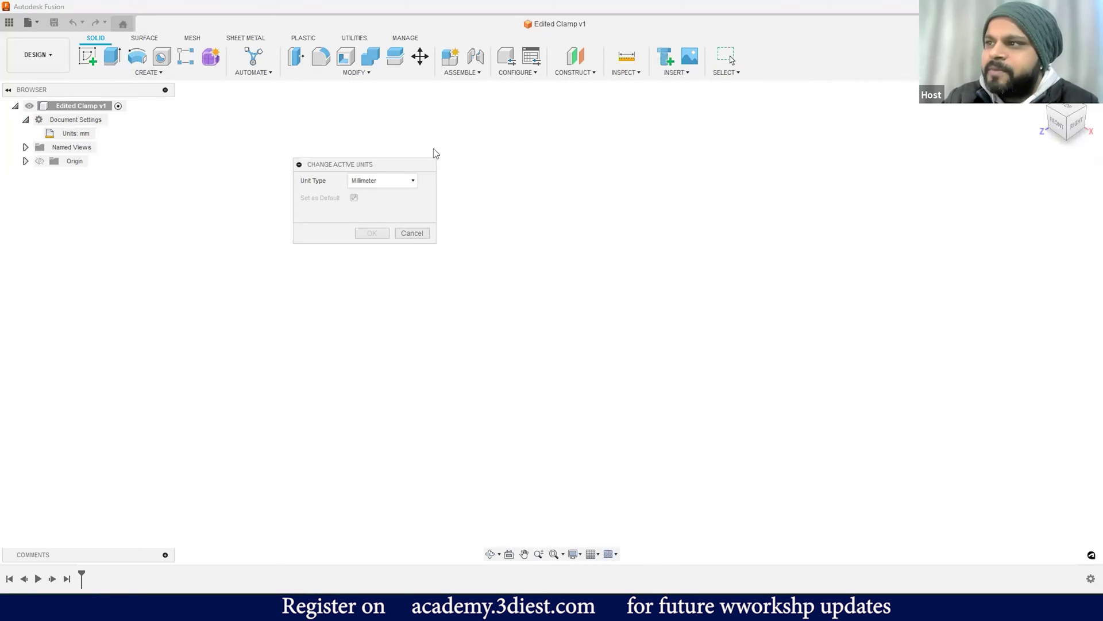
click(376, 182)
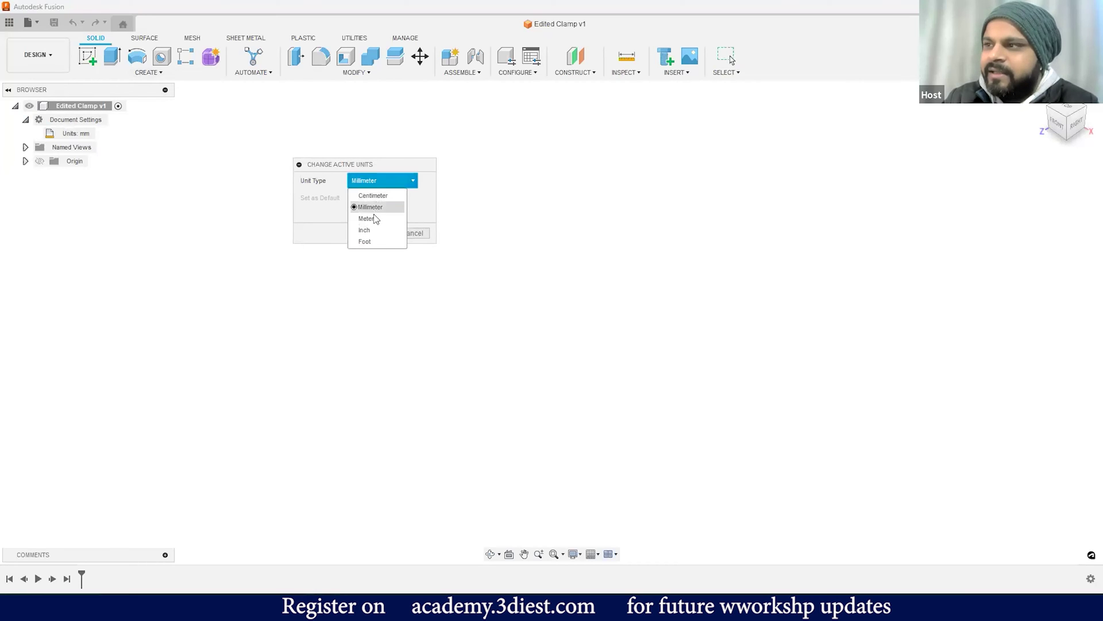
click(337, 219)
click(412, 233)
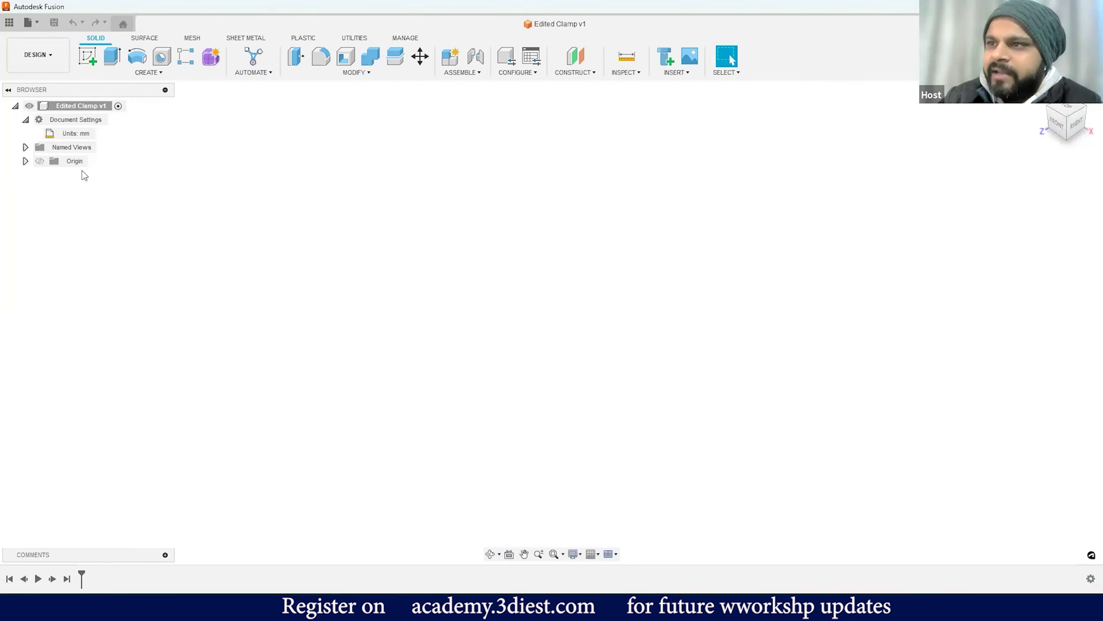
click(25, 120)
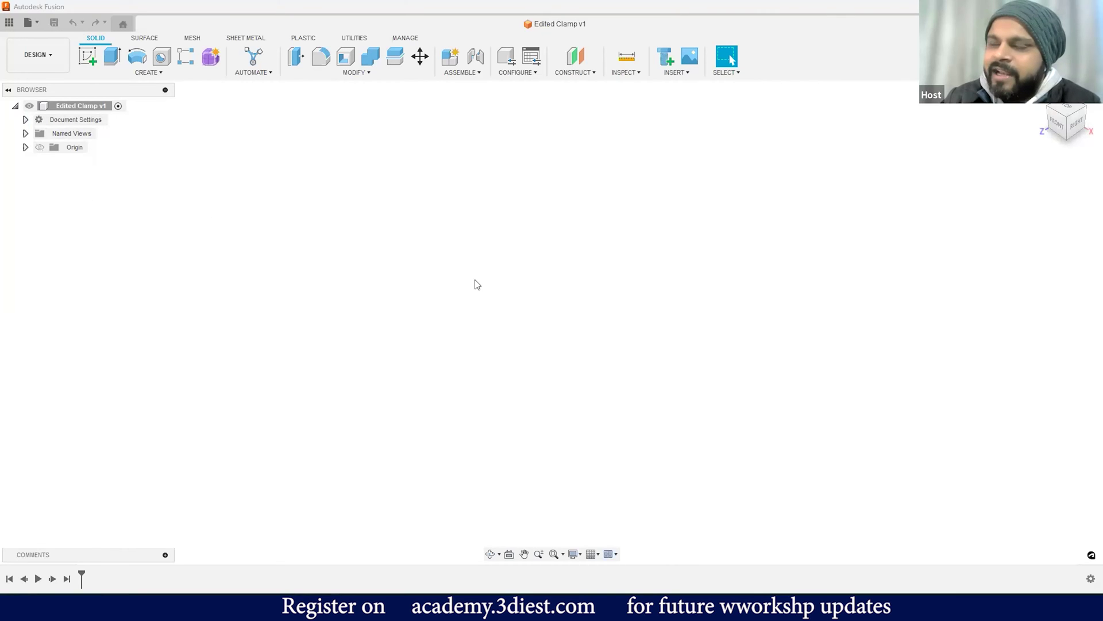
Insert the uploaded Clamp file into the current design at its default position and hide the project data panel
click(10, 23)
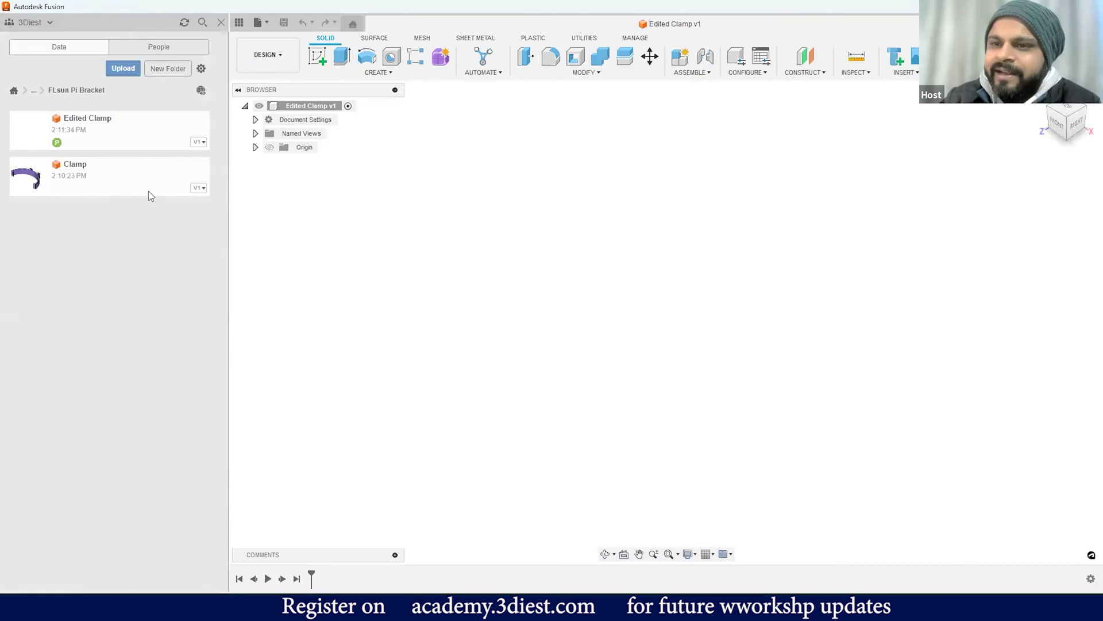
right_click(111, 179)
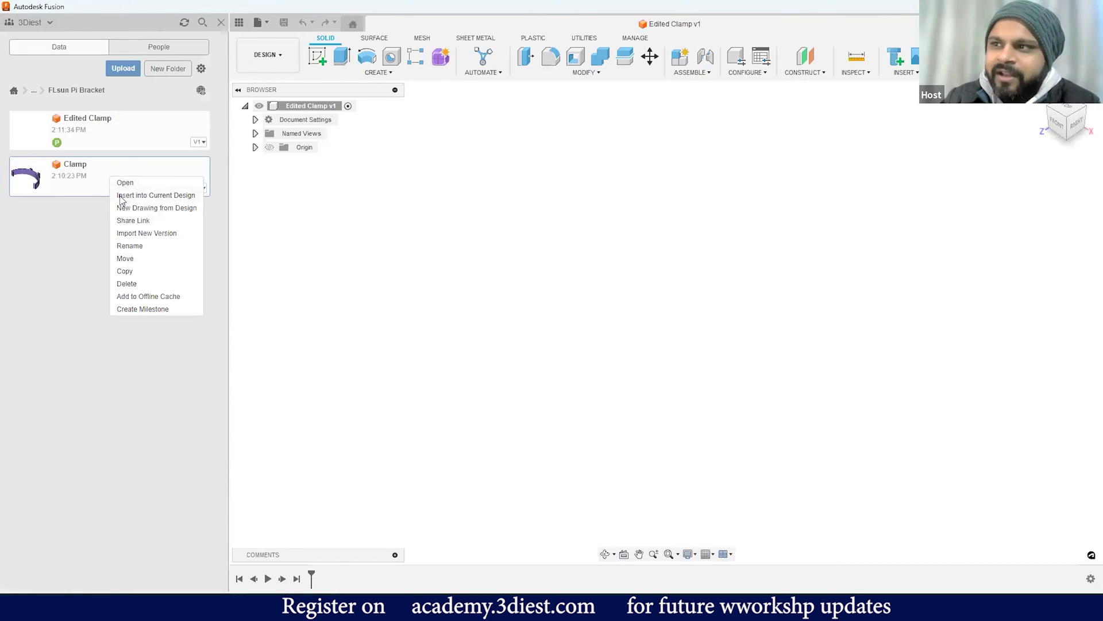
click(159, 196)
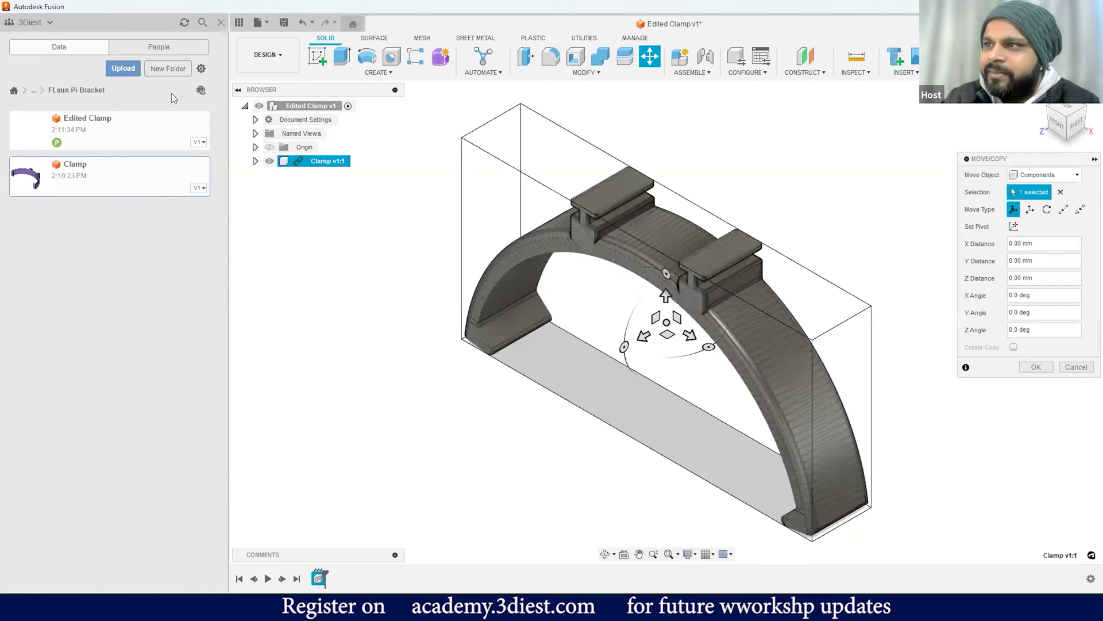
click(221, 22)
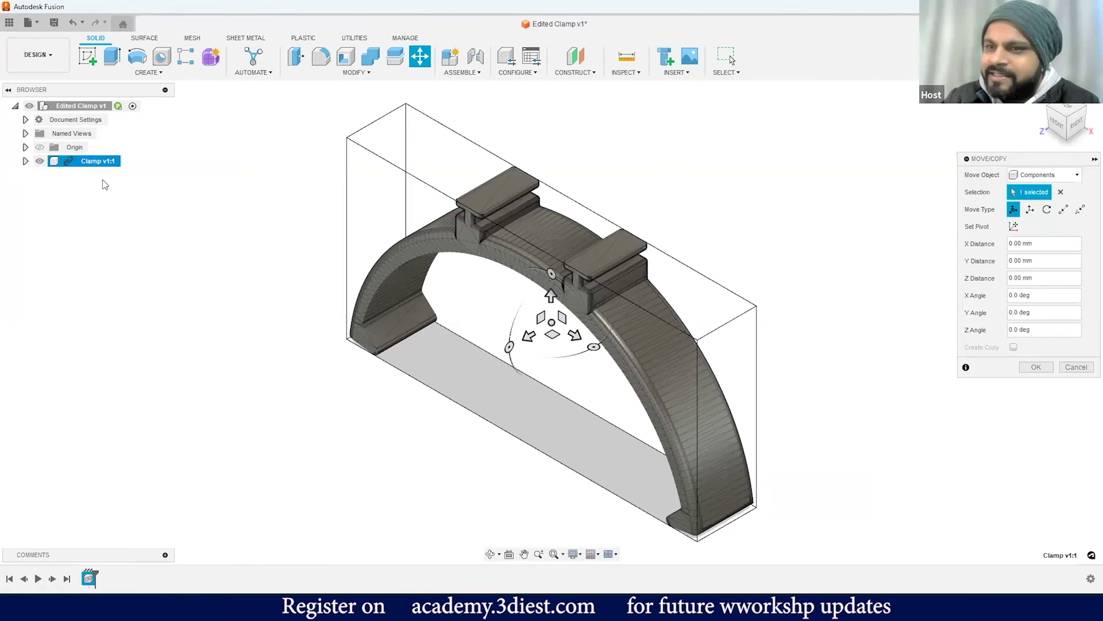
click(1036, 367)
scroll(458, 305, down, 3)
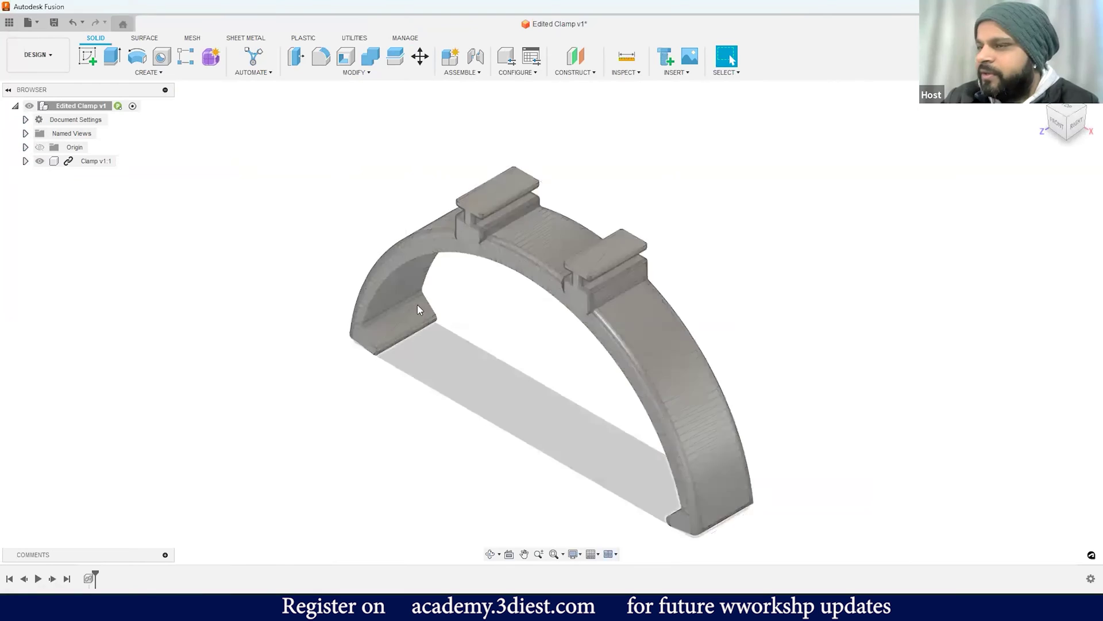
scroll(499, 341, up, 2)
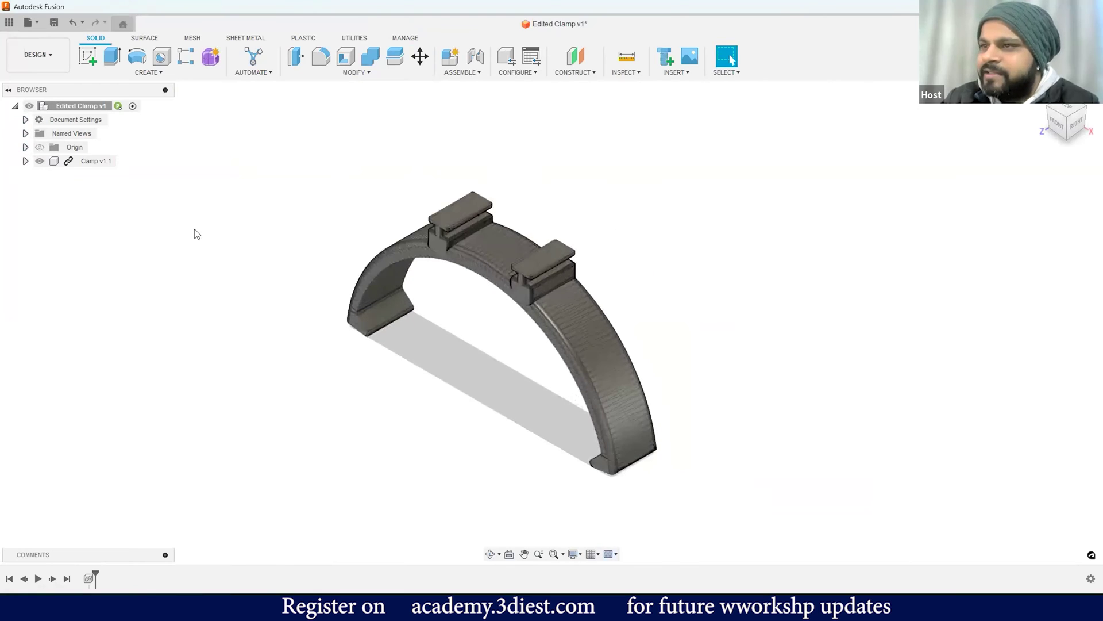
Break the inserted Clamp component's link to its source file and select the component
right_click(83, 162)
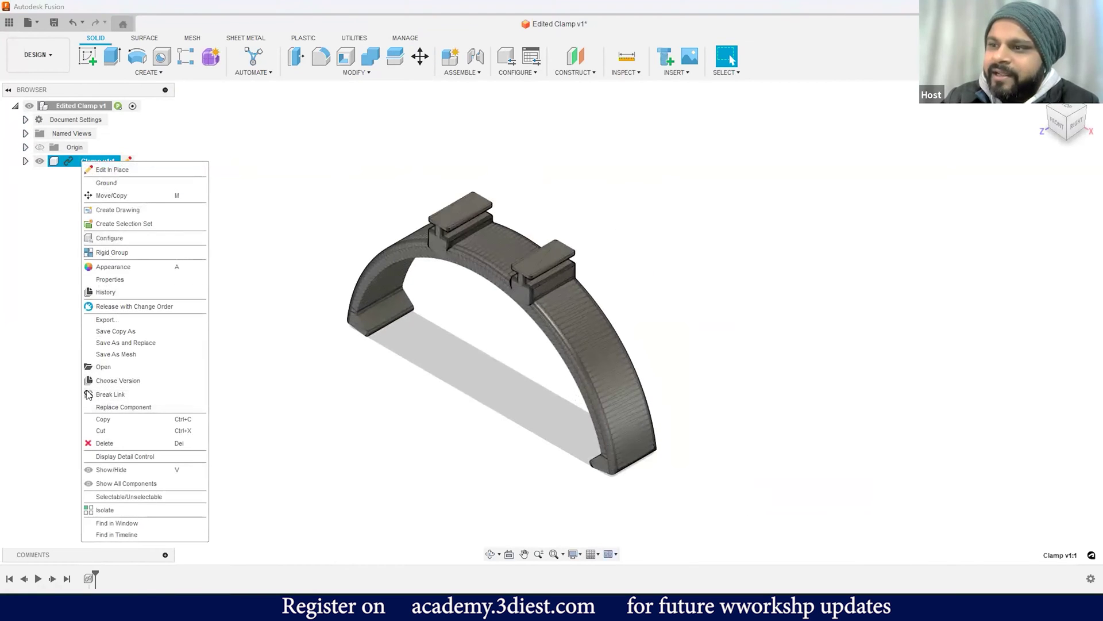
click(109, 395)
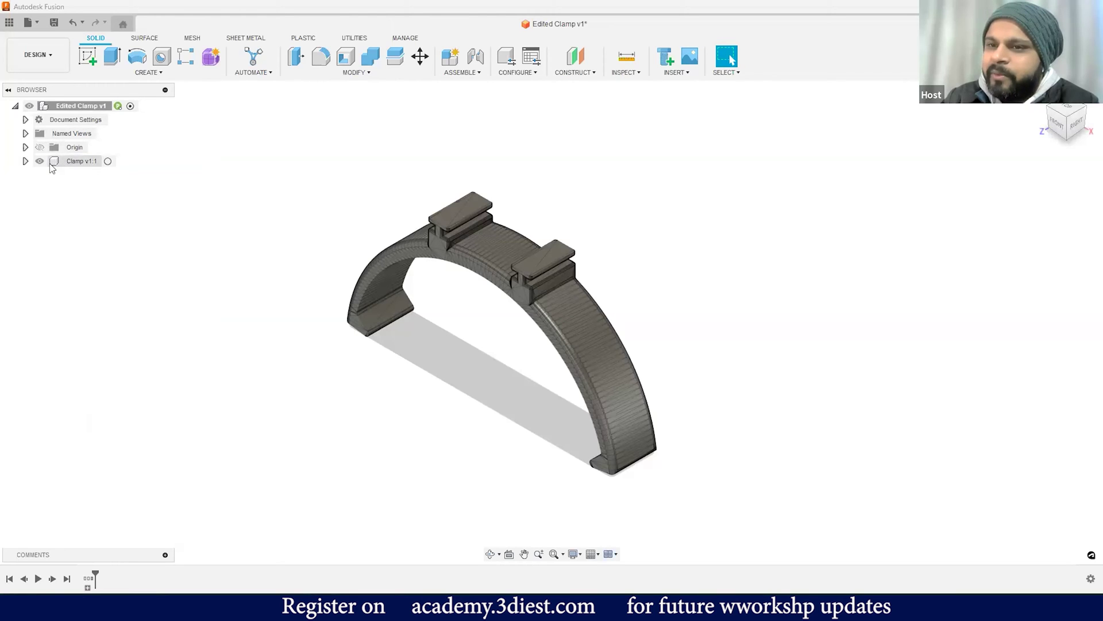
click(79, 163)
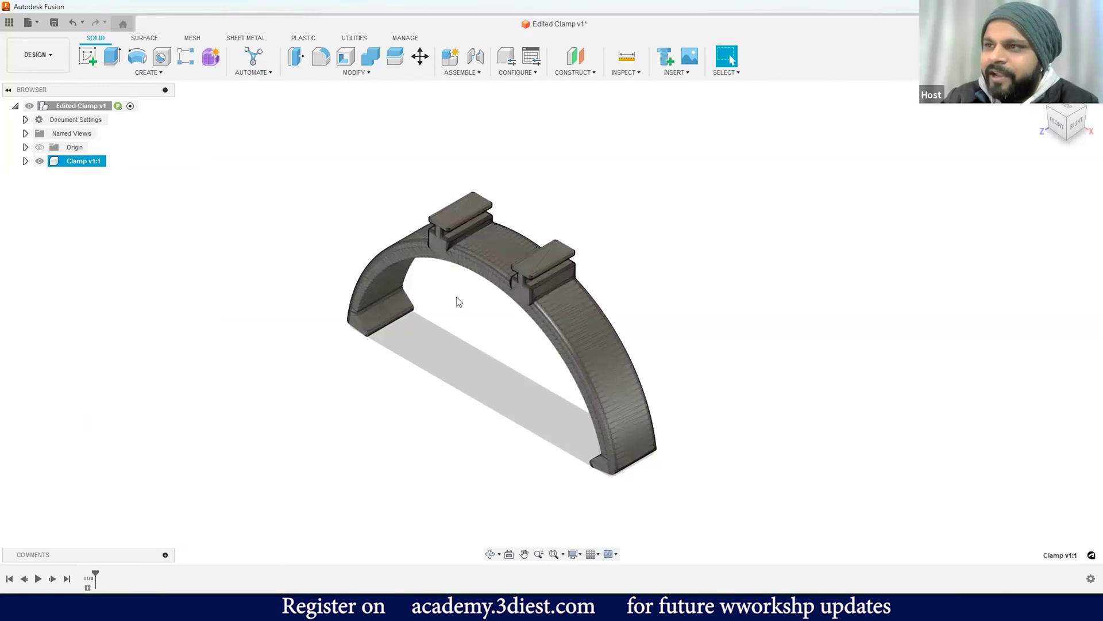
Preview a section analysis of the clamp on the XZ plane at -400 mm to inspect its interior, and leave without keeping it
scroll(421, 257, down, 2)
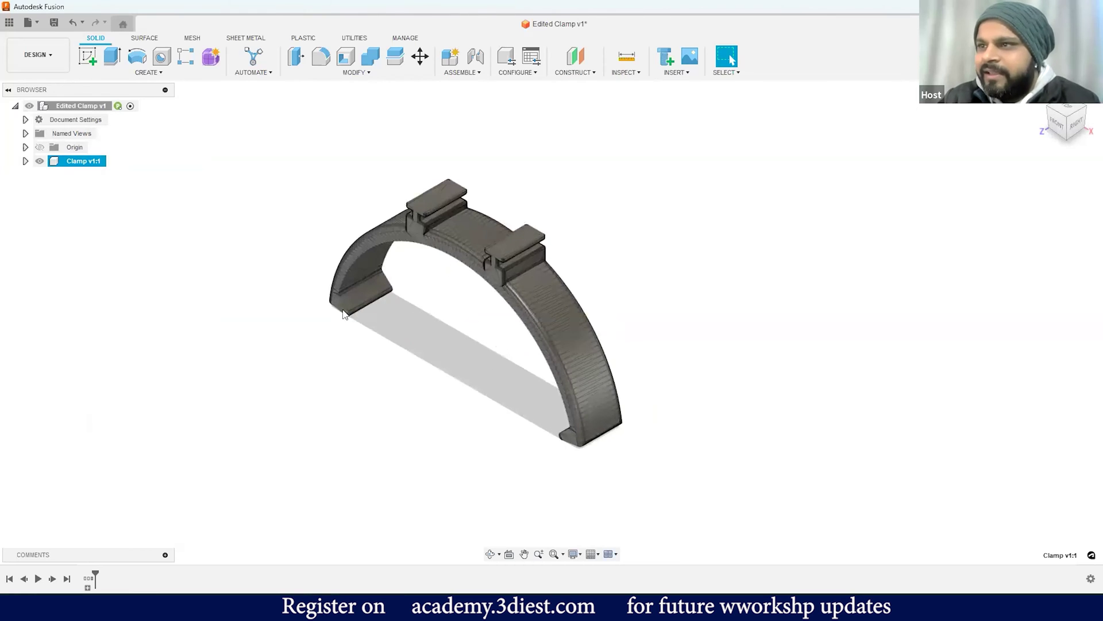
shift+middle_drag(428, 293, 429, 371)
scroll(419, 380, up, 2)
scroll(430, 368, up, 5)
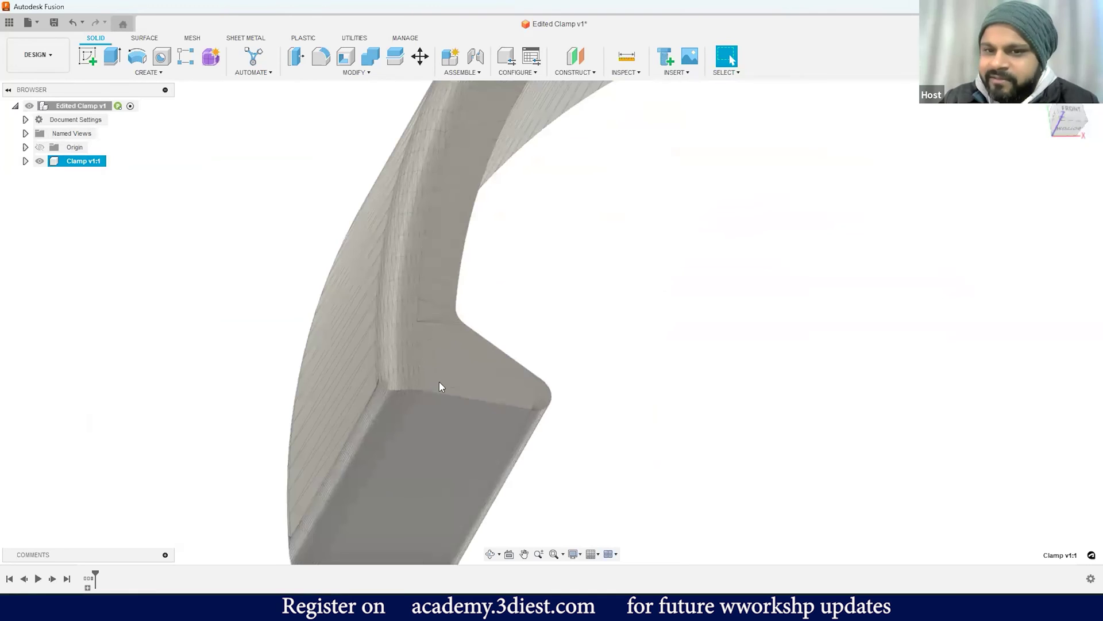
scroll(374, 332, down, 5)
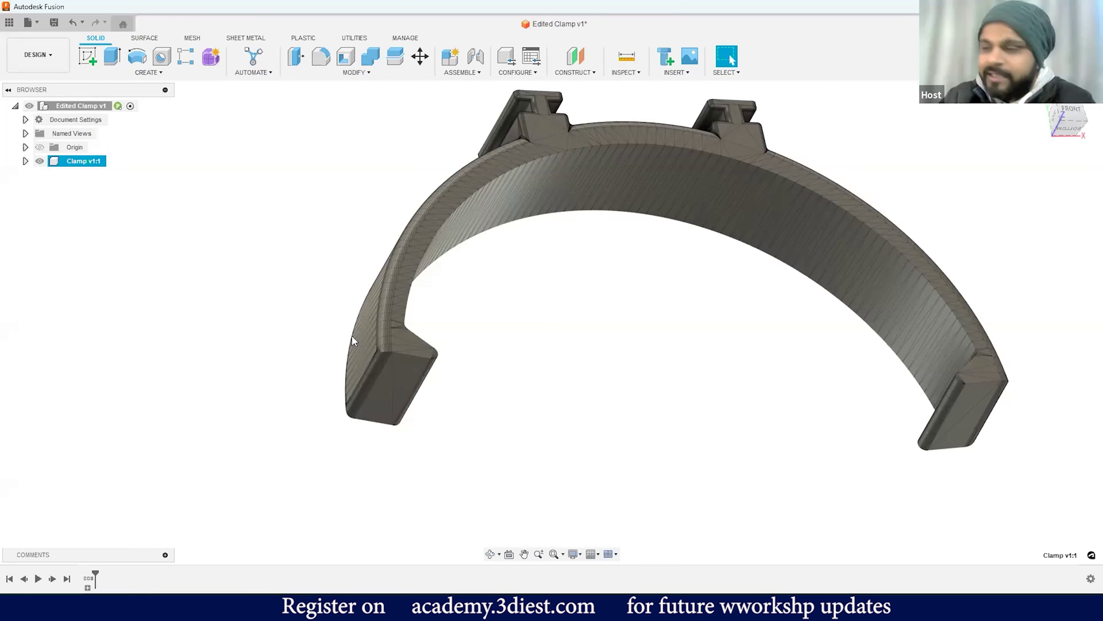
click(625, 72)
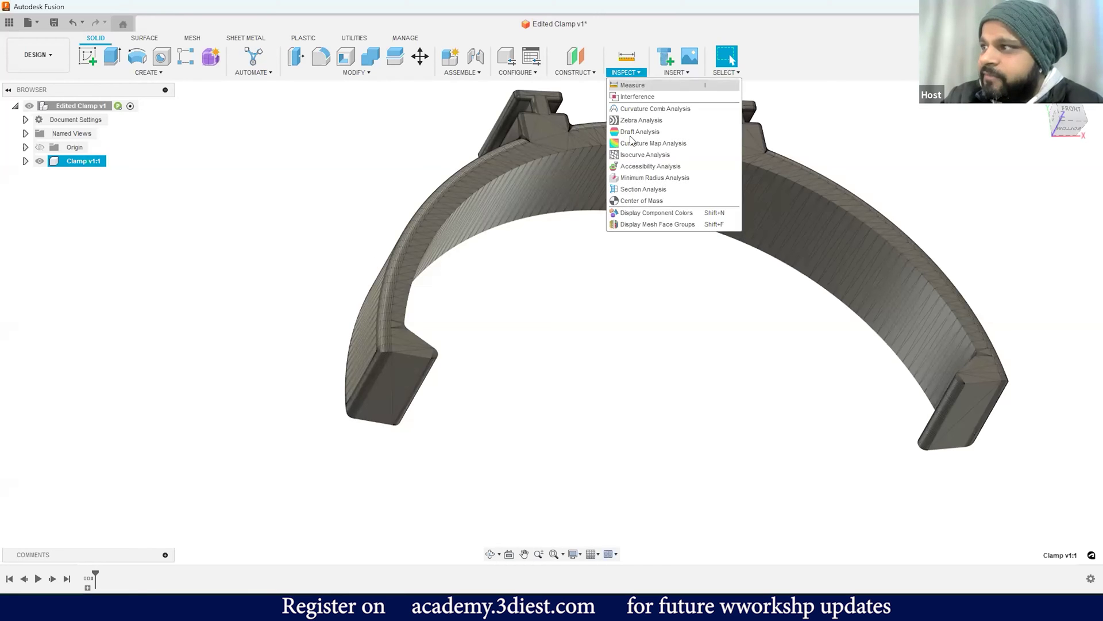
click(643, 189)
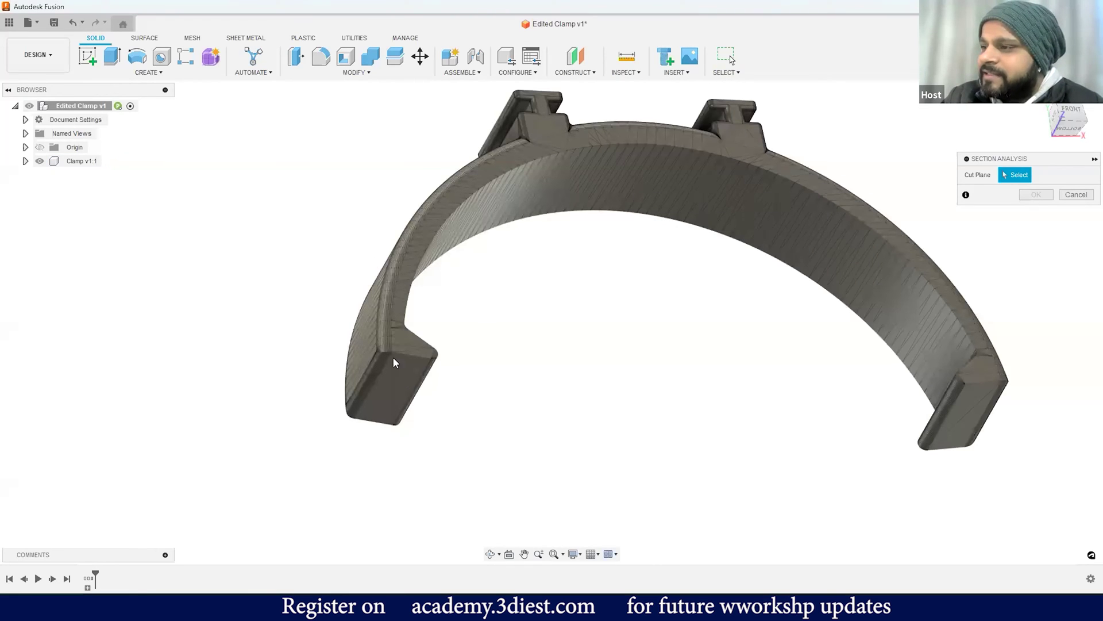
scroll(194, 256, down, 5)
click(366, 164)
shift+middle_drag(276, 261, 305, 266)
drag(284, 265, 378, 274)
shift+middle_drag(370, 321, 516, 205)
scroll(476, 263, up, 5)
scroll(516, 205, up, 10)
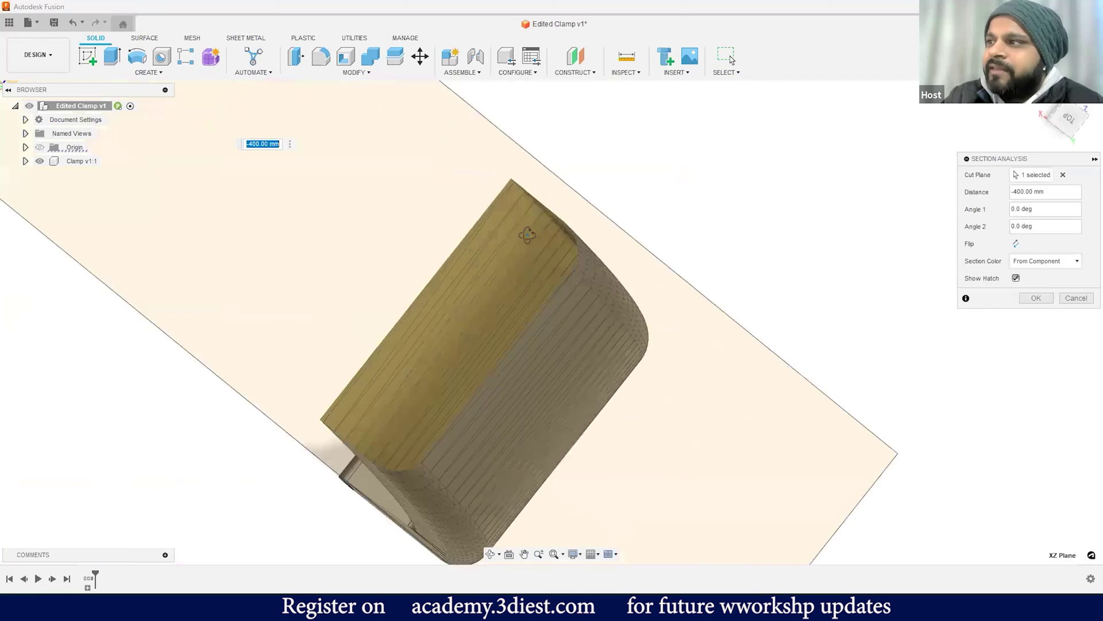
scroll(434, 252, down, 6)
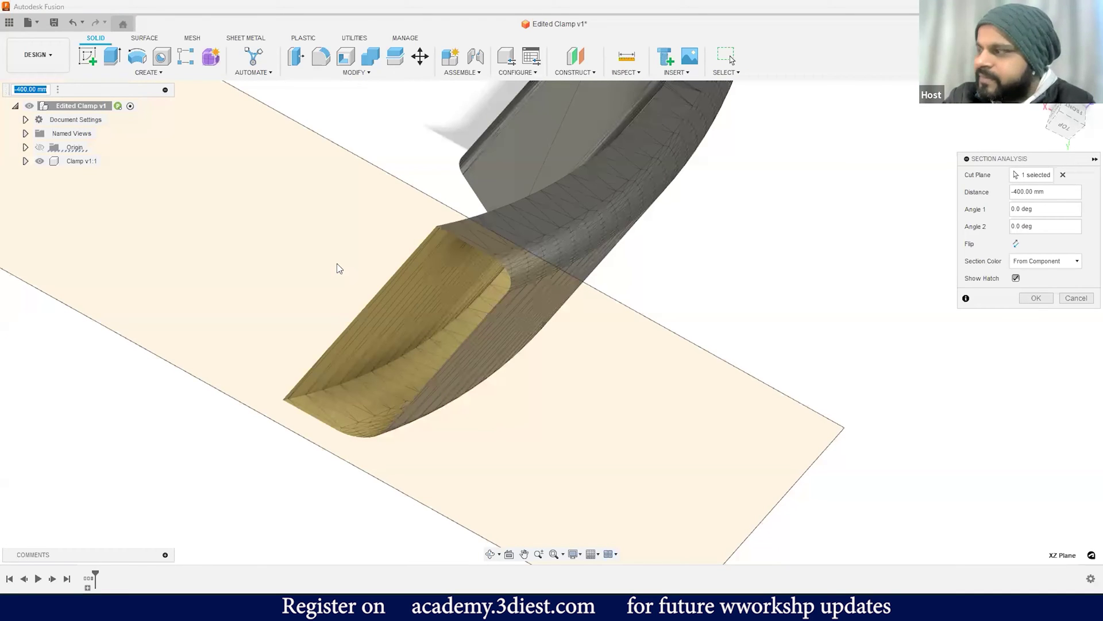
key(Escape)
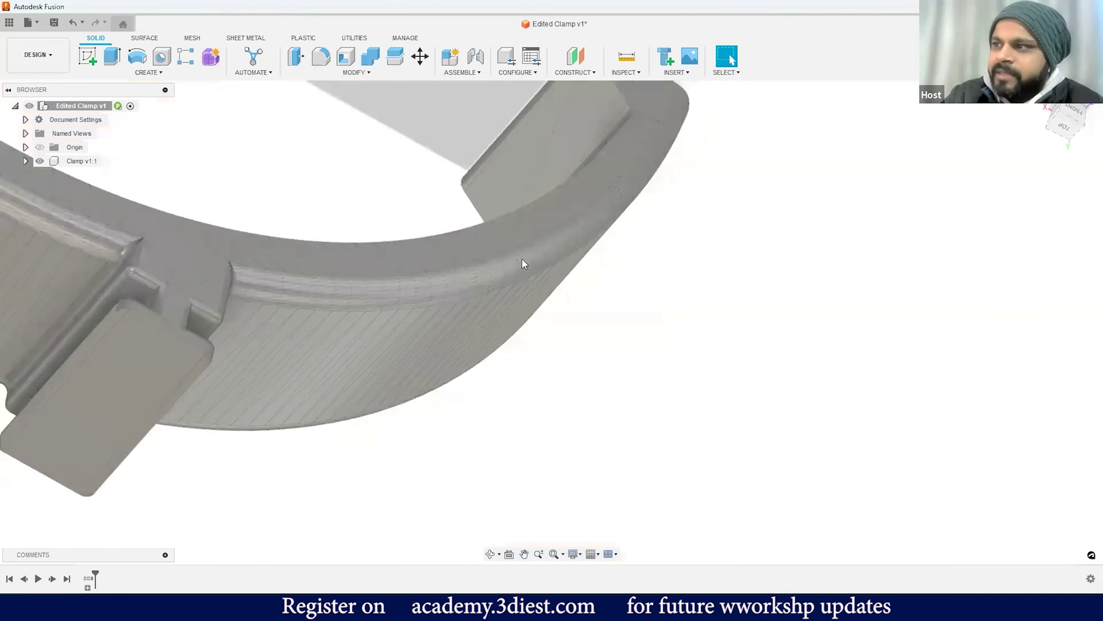
Examine the clamp's triangulated mesh surface, end blocks and rail mounts from several angles and close up
scroll(522, 259, down, 3)
scroll(448, 313, down, 3)
shift+middle_drag(445, 315, 304, 237)
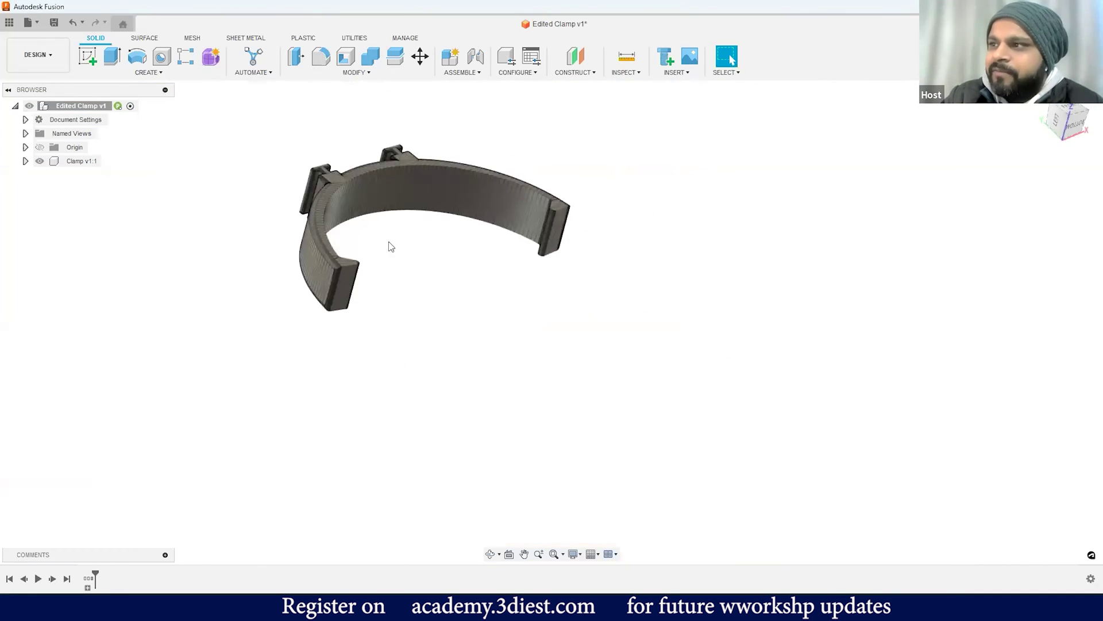
scroll(377, 253, up, 2)
shift+middle_drag(344, 285, 537, 303)
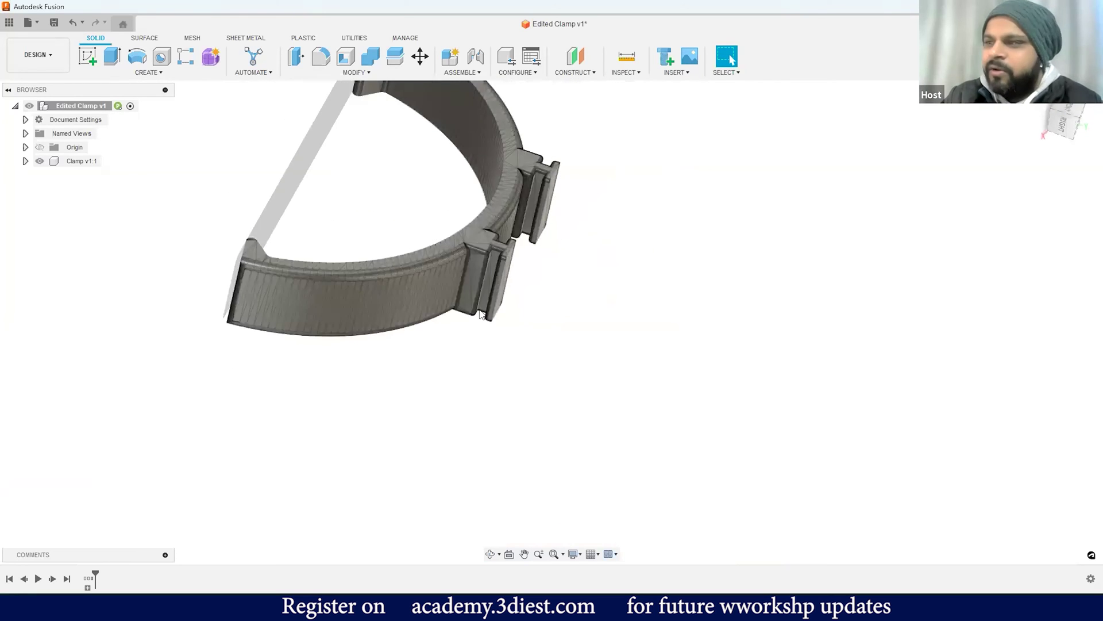
scroll(241, 312, up, 3)
scroll(241, 312, up, 2)
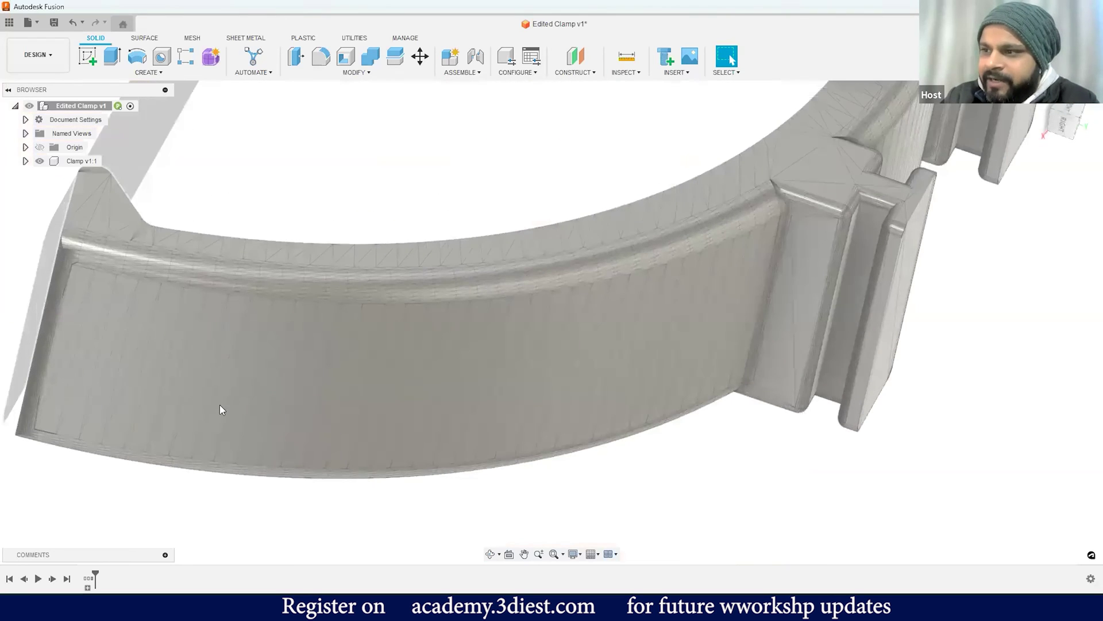
scroll(245, 293, up, 3)
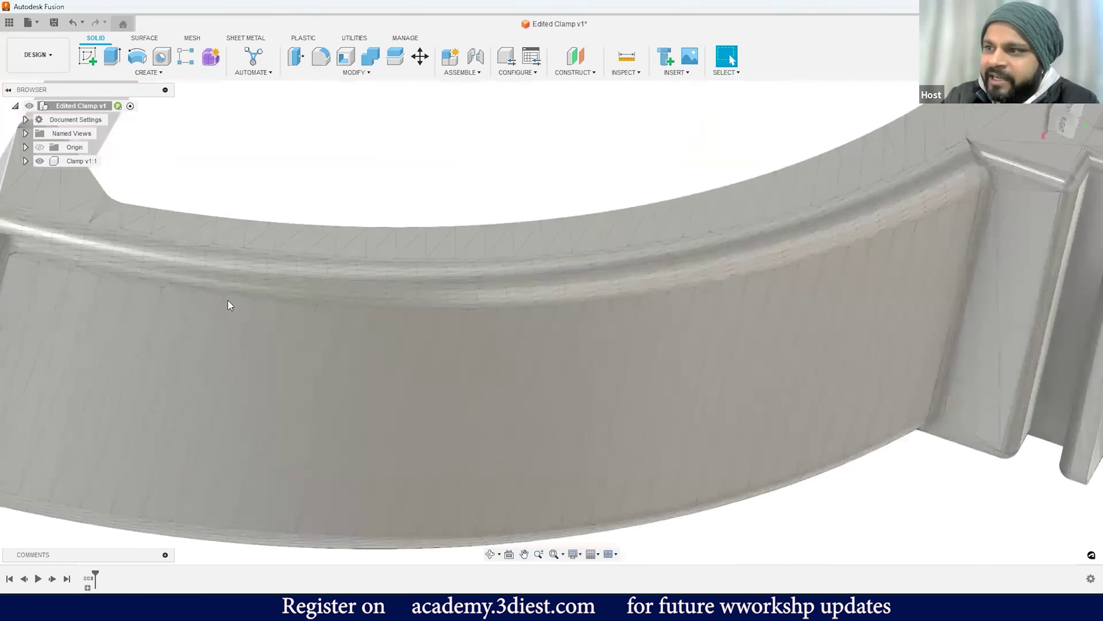
scroll(235, 322, down, 5)
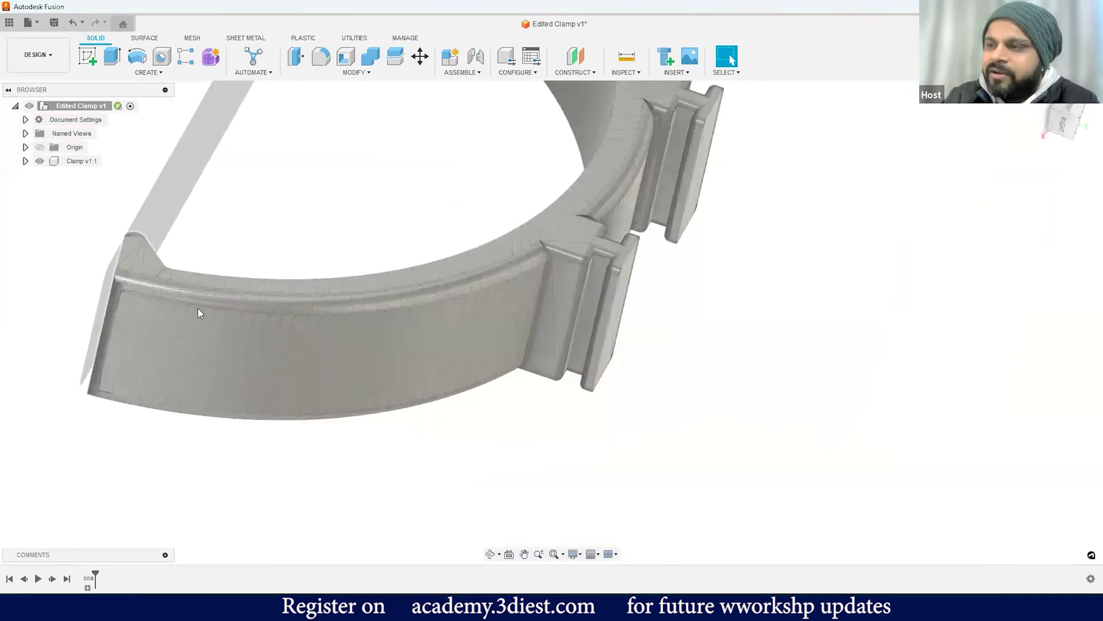
scroll(193, 326, down, 4)
shift+middle_drag(253, 371, 145, 362)
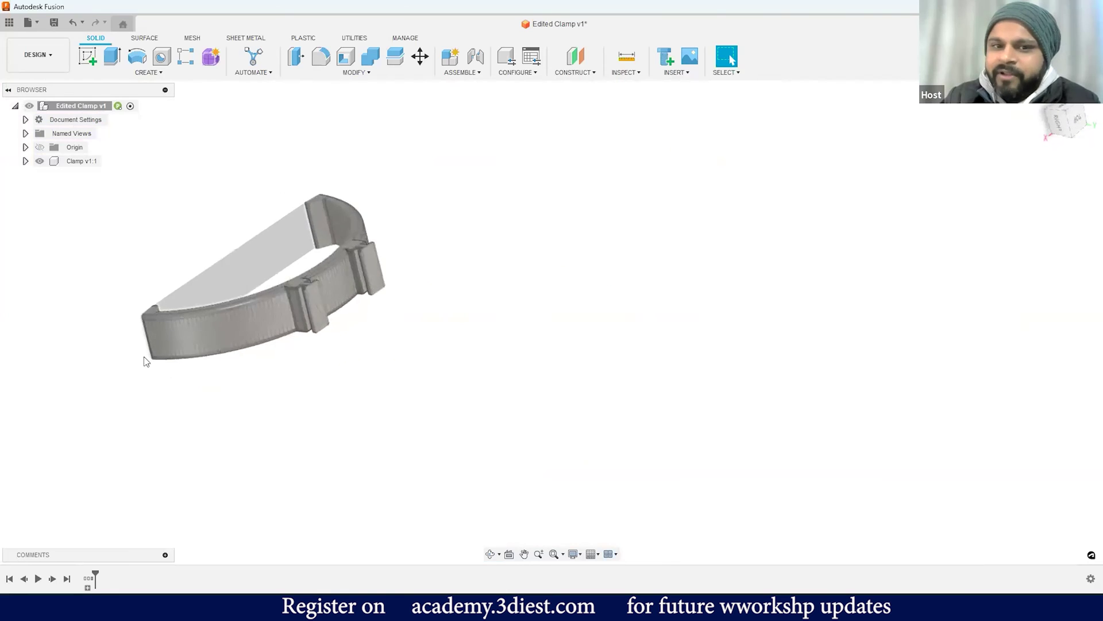
mouse_move(212, 270)
shift+middle_down()
mouse_move(246, 342)
mouse_move(295, 332)
mouse_move(256, 331)
shift+middle_up()
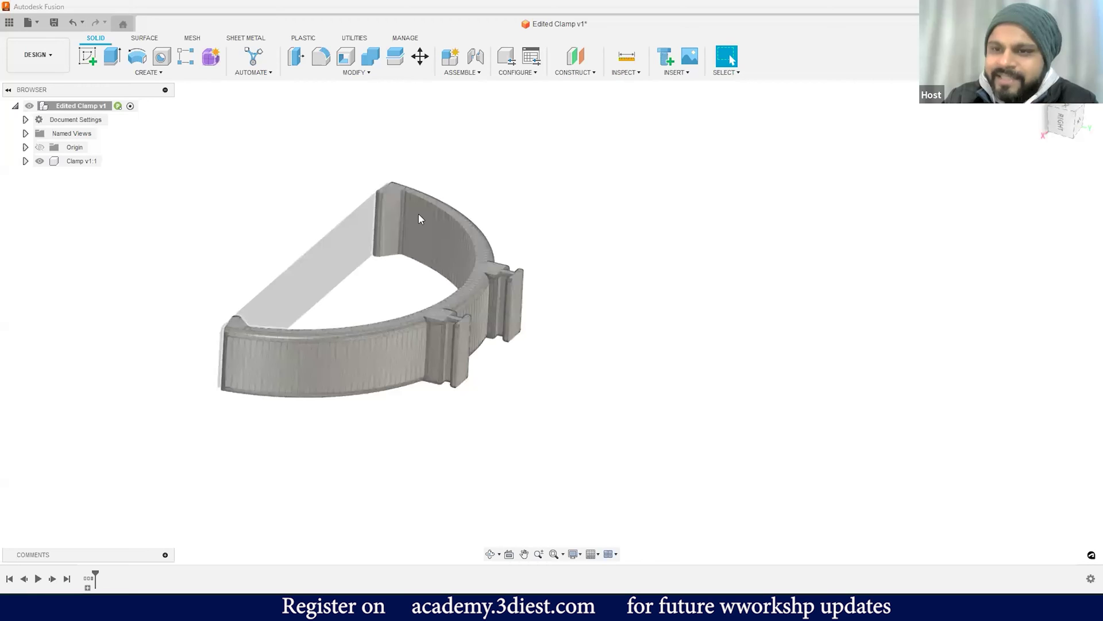
Measure the distance between mesh points at the tips of the clamp's two open ends
scroll(477, 228, down, 3)
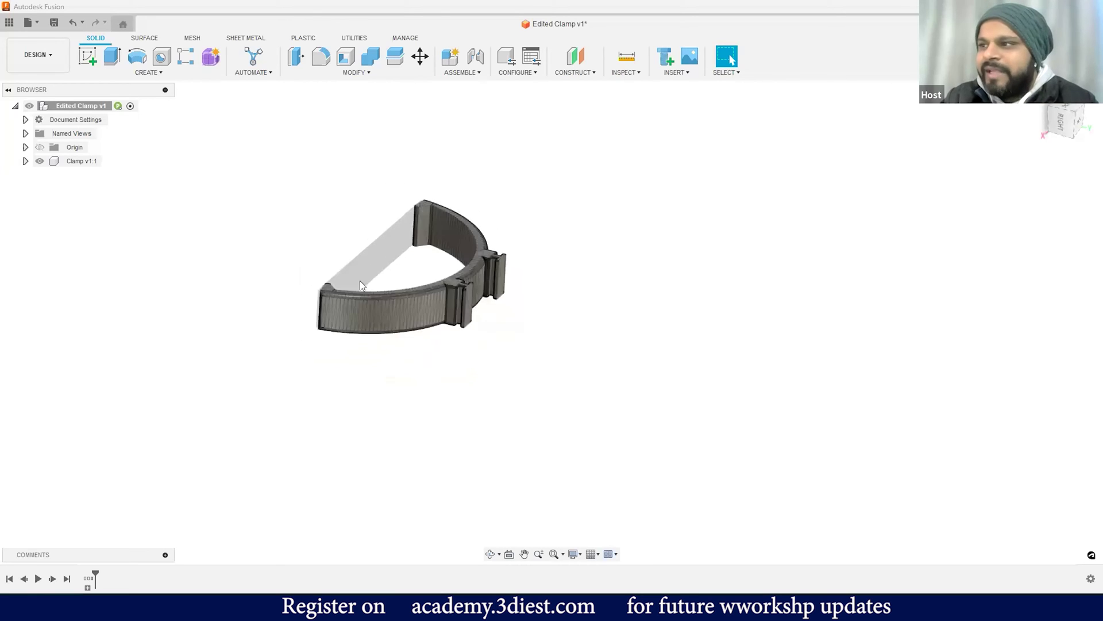
scroll(362, 280, up, 3)
click(627, 58)
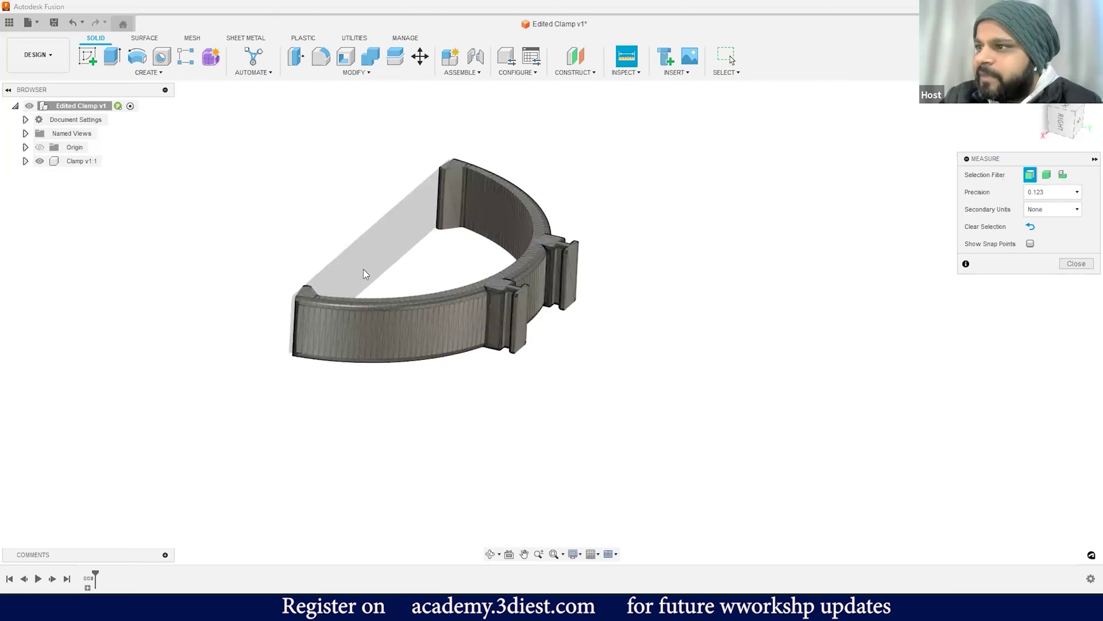
scroll(296, 301, up, 3)
click(292, 303)
scroll(292, 303, down, 2)
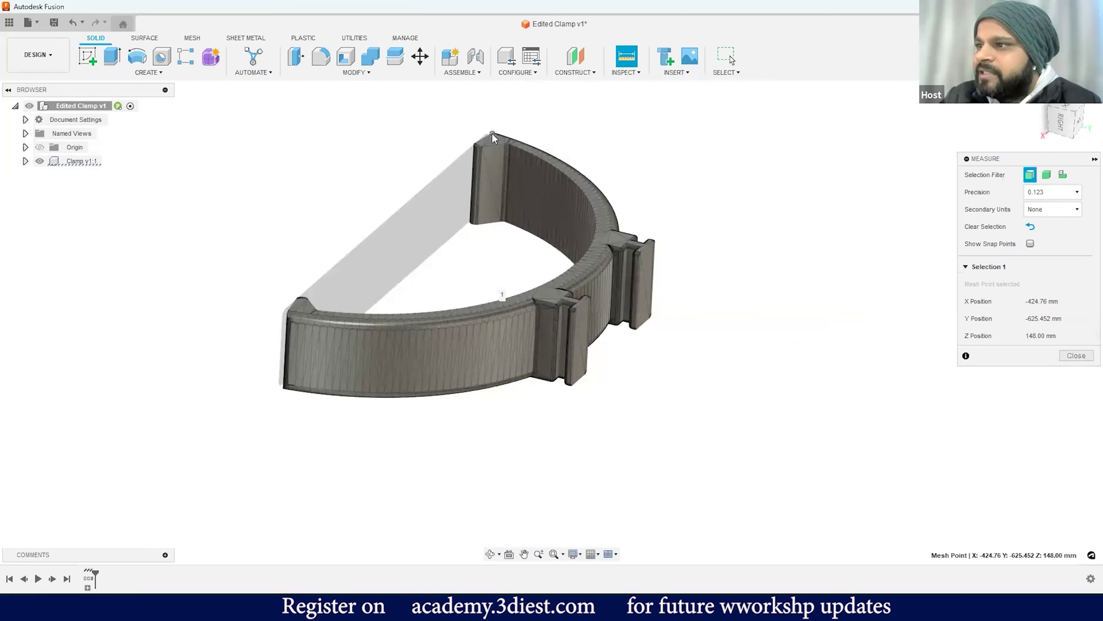
click(294, 311)
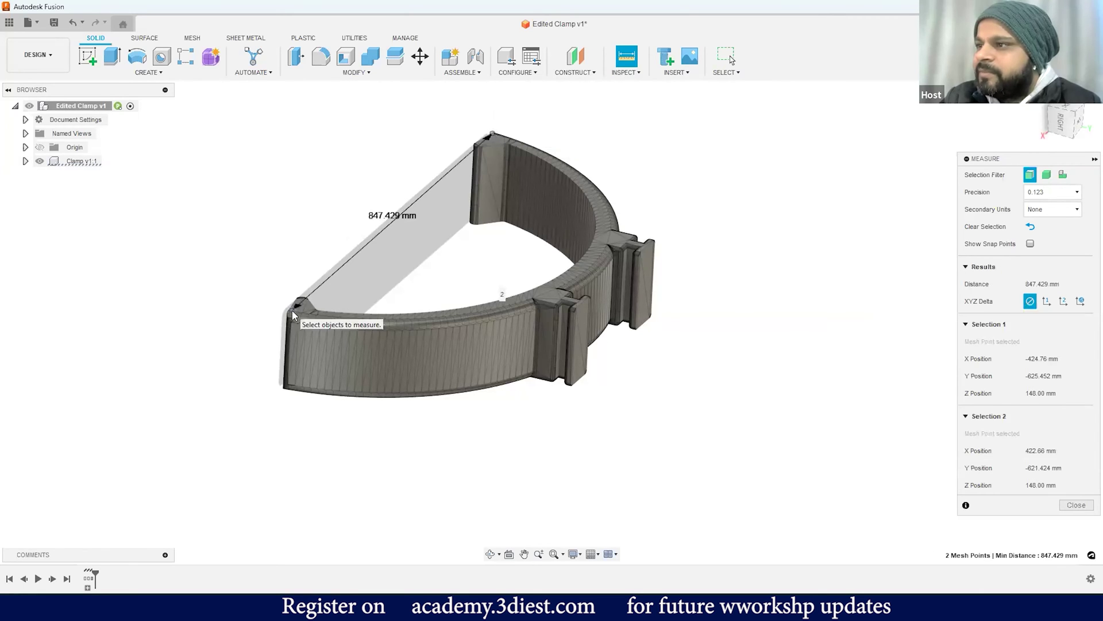
shift+middle_drag(352, 339, 514, 339)
shift+middle_drag(344, 340, 370, 348)
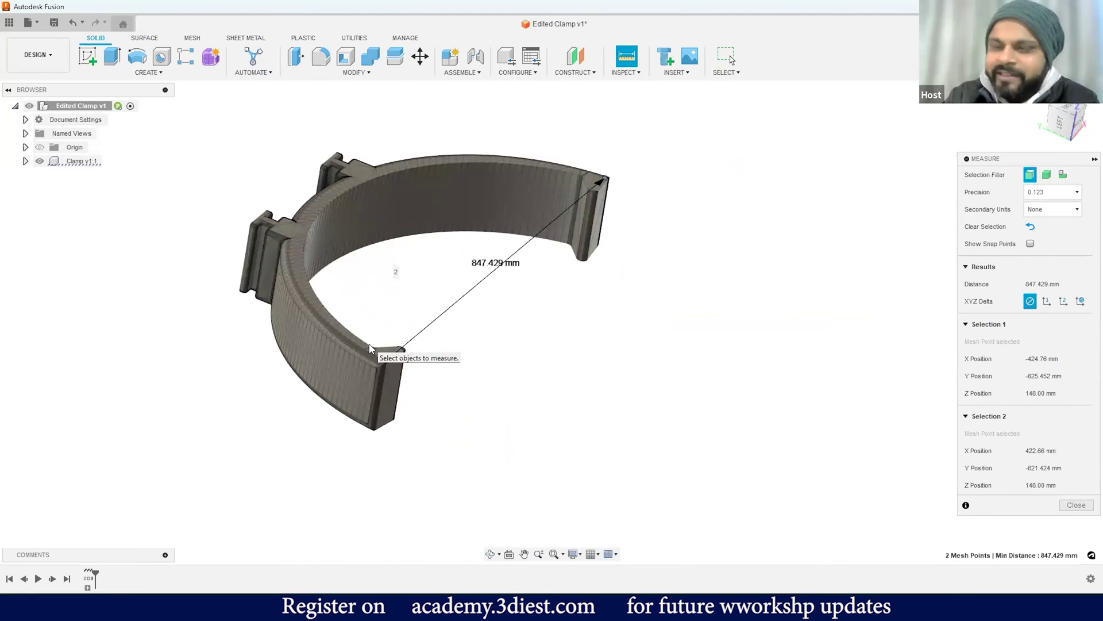
Open the 20211117 photo from the mount's images folder to see the printed clamps in use, and return to the clamp in Fusion
click(365, 606)
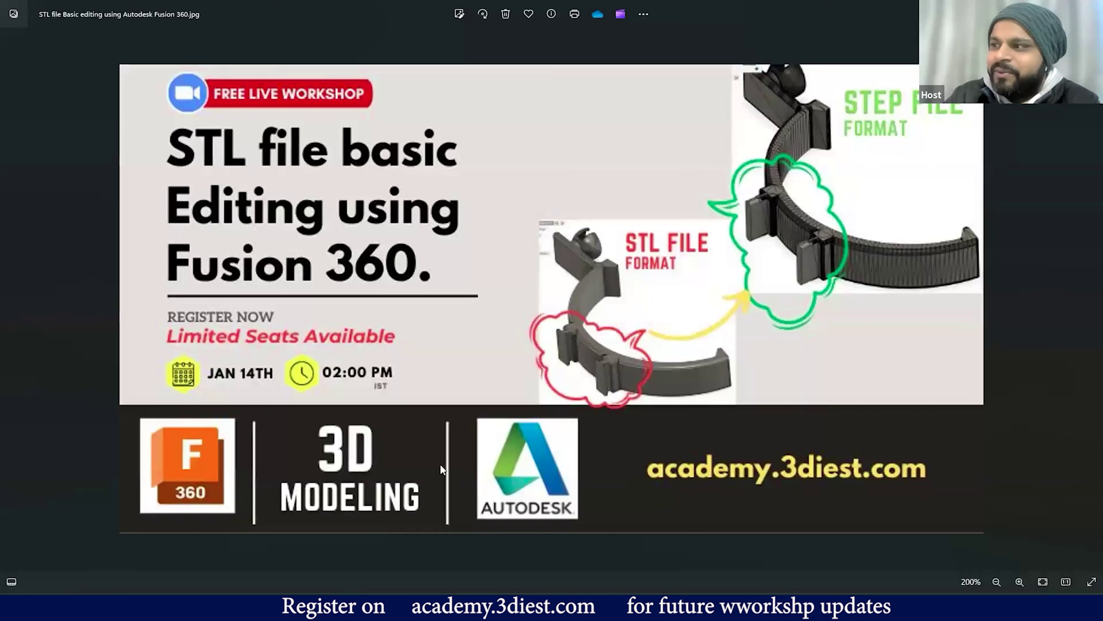
key(alt+Tab)
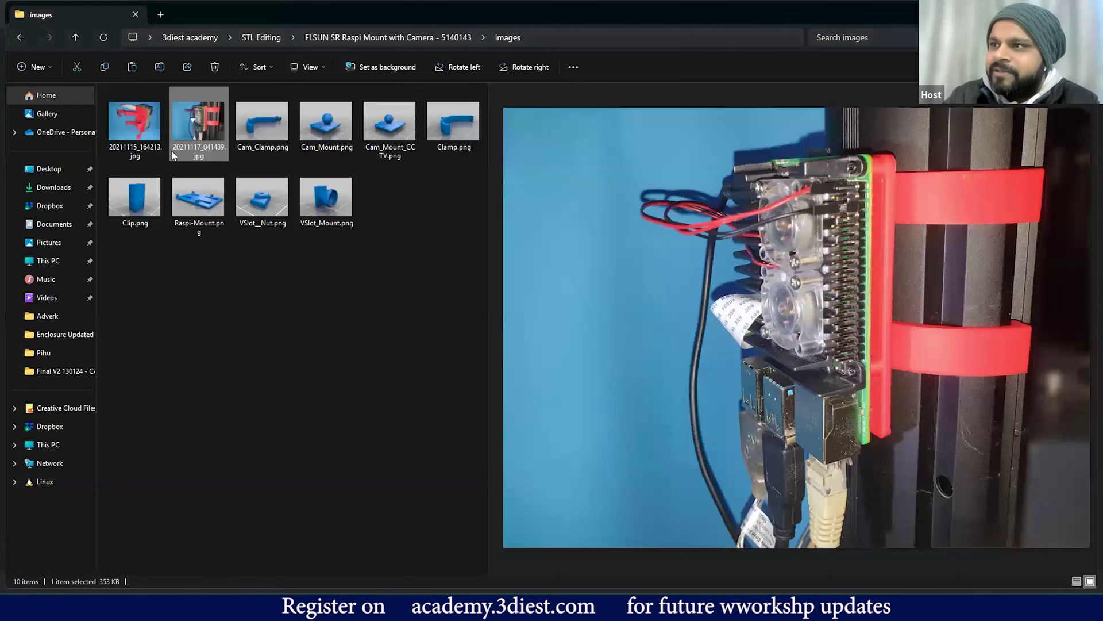
double_click(195, 123)
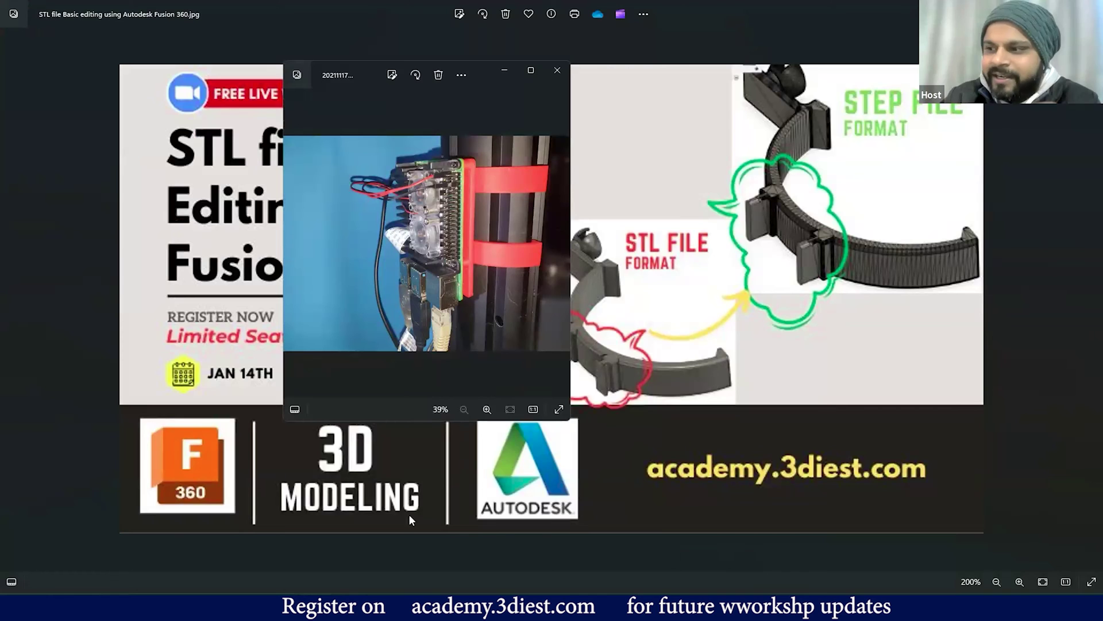
click(408, 607)
scroll(501, 350, down, 3)
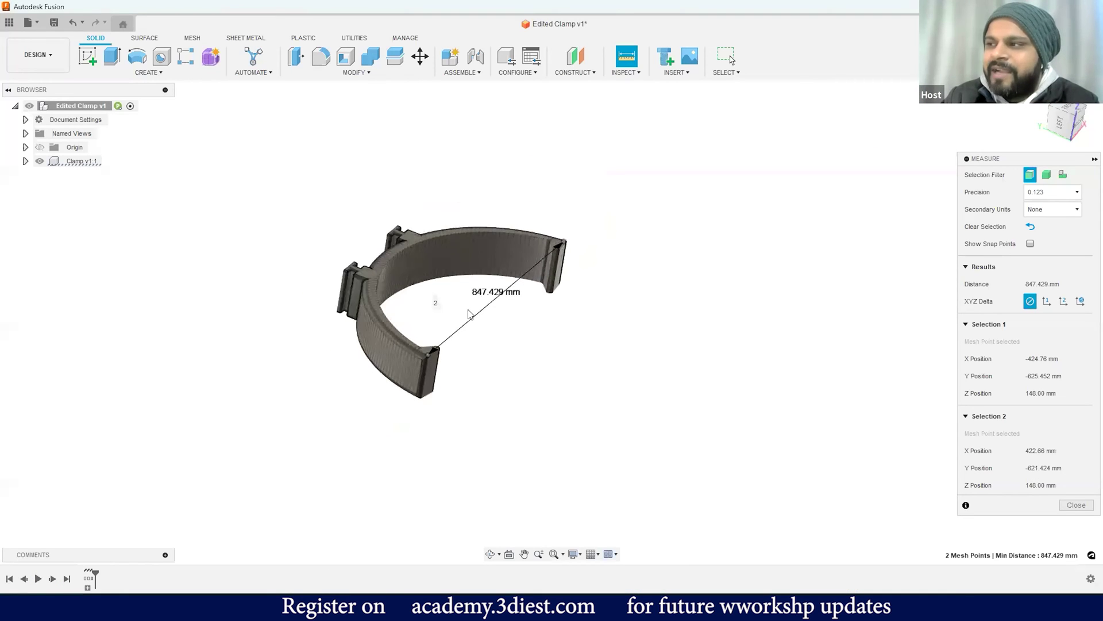
scroll(470, 313, up, 4)
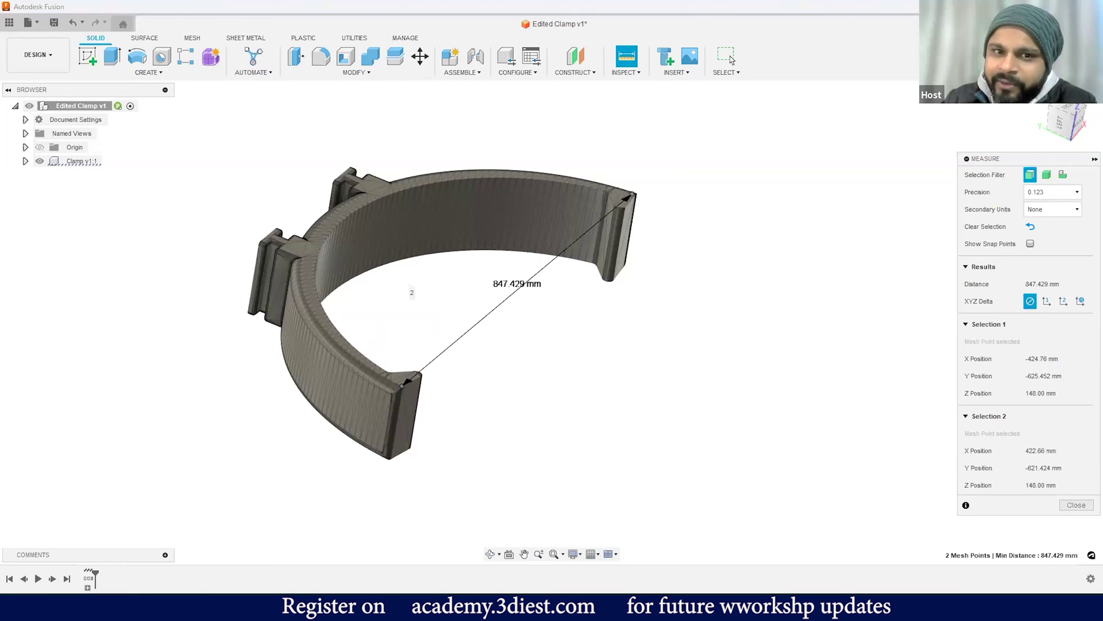
Switch to the FLSUN SR Raspi Mount with Camera page on Thingiverse, dismiss the download notice, and read its summary and print settings
key(alt+Tab)
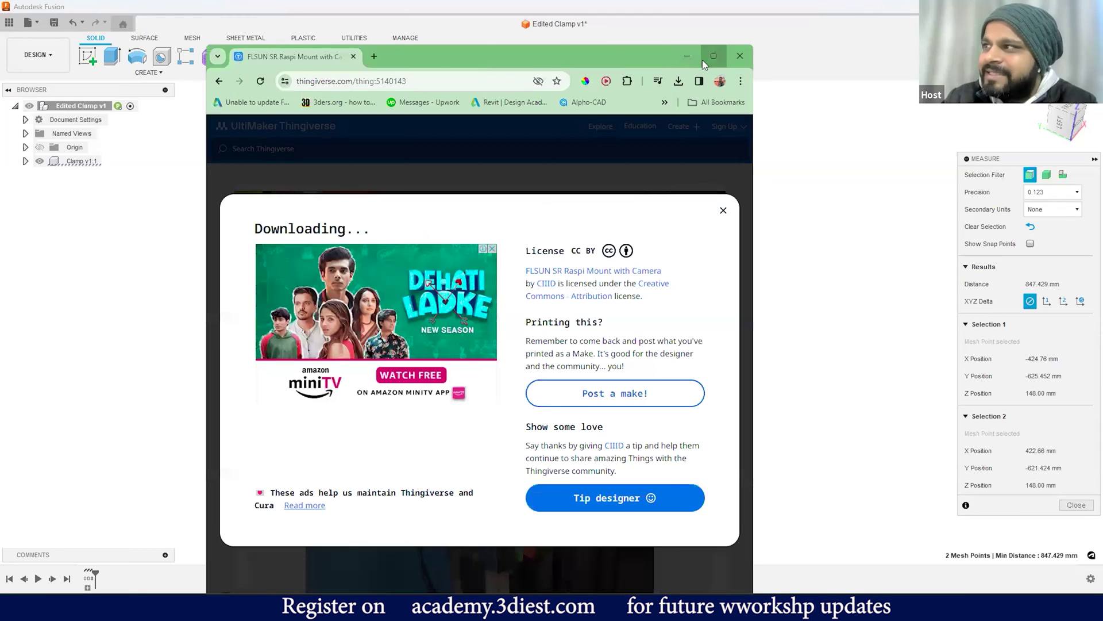
click(713, 56)
click(904, 174)
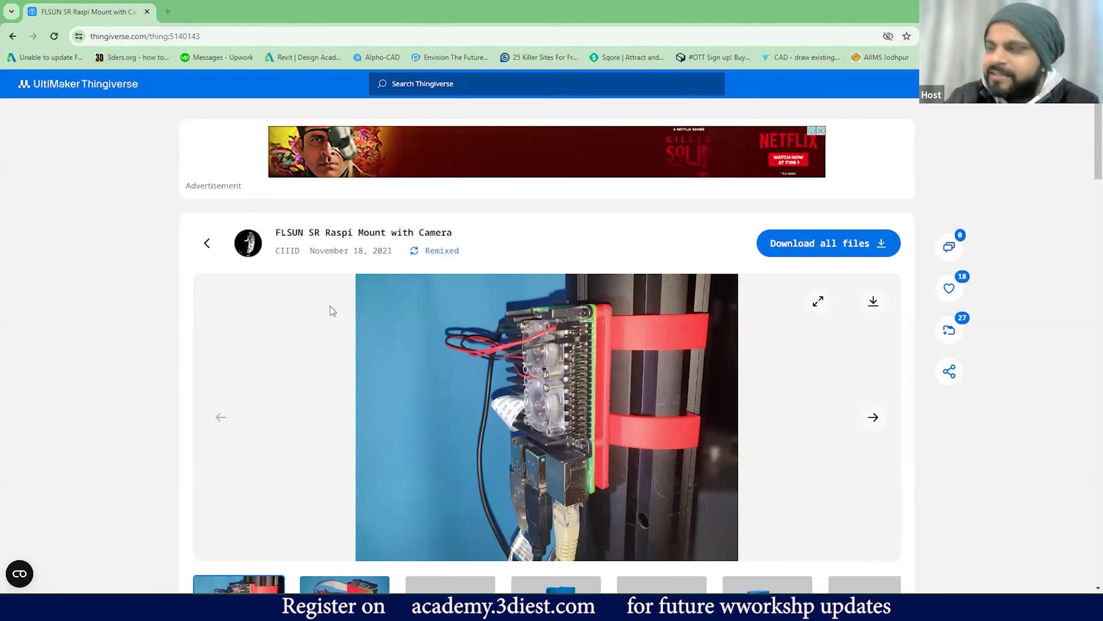
scroll(392, 263, down, 12)
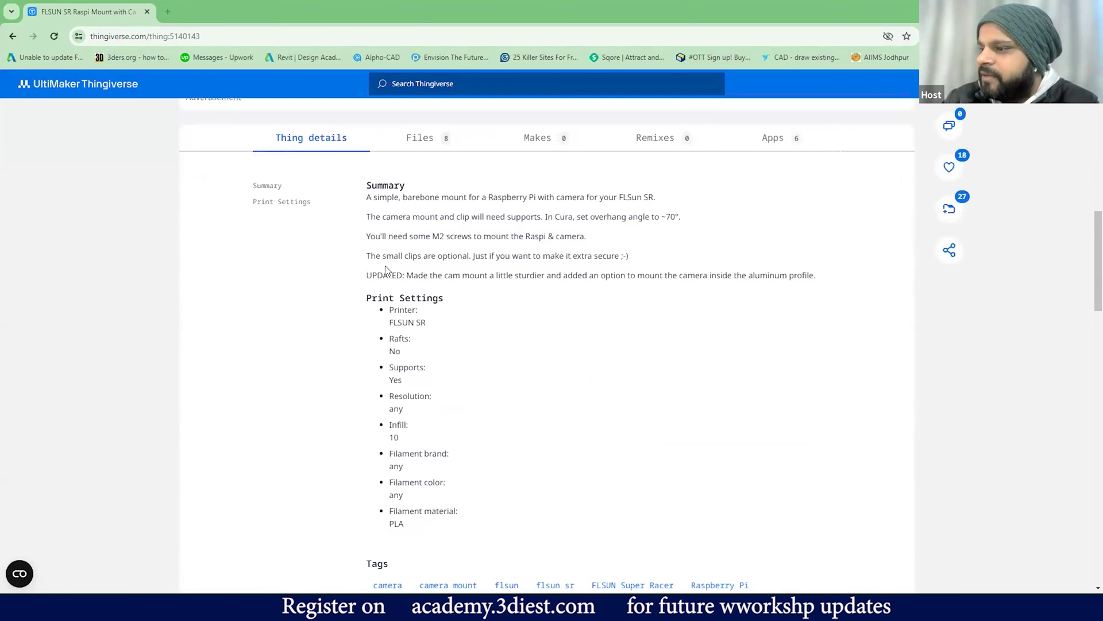
scroll(386, 270, down, 4)
scroll(397, 267, up, 6)
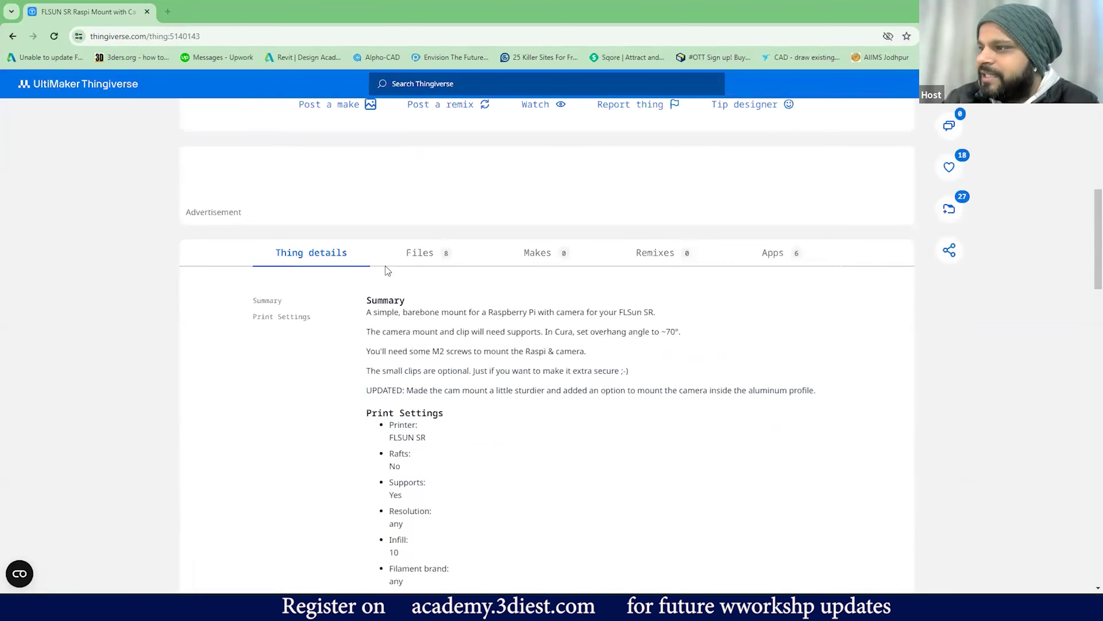
Look through the mount's list of STL files and recheck its thing details for information about the clamp
click(418, 254)
scroll(459, 343, down, 4)
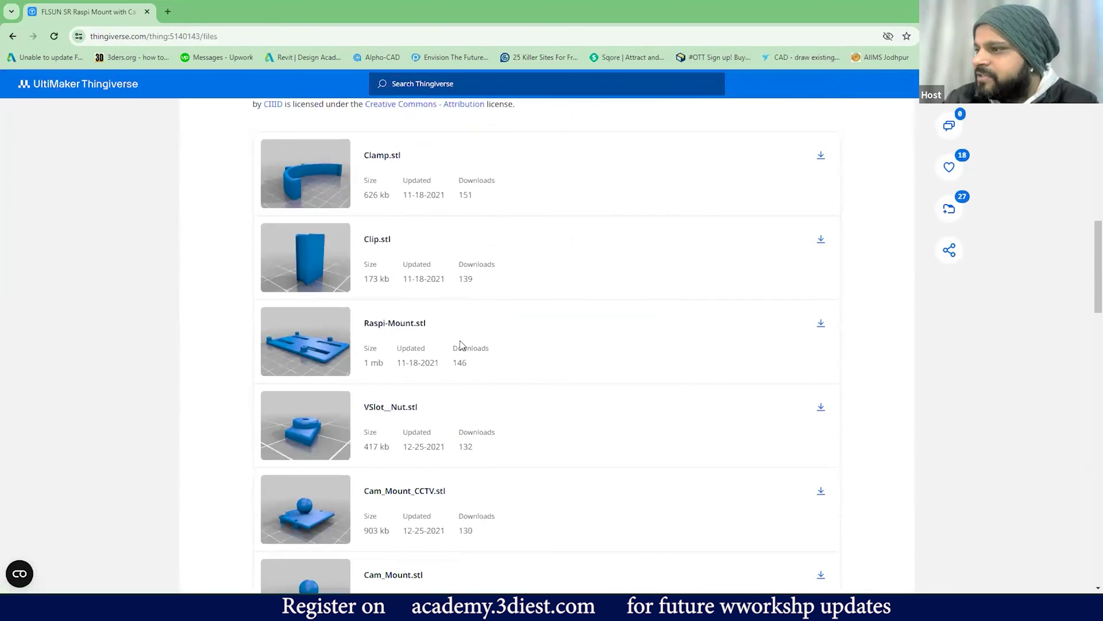
scroll(460, 344, down, 6)
scroll(461, 342, up, 6)
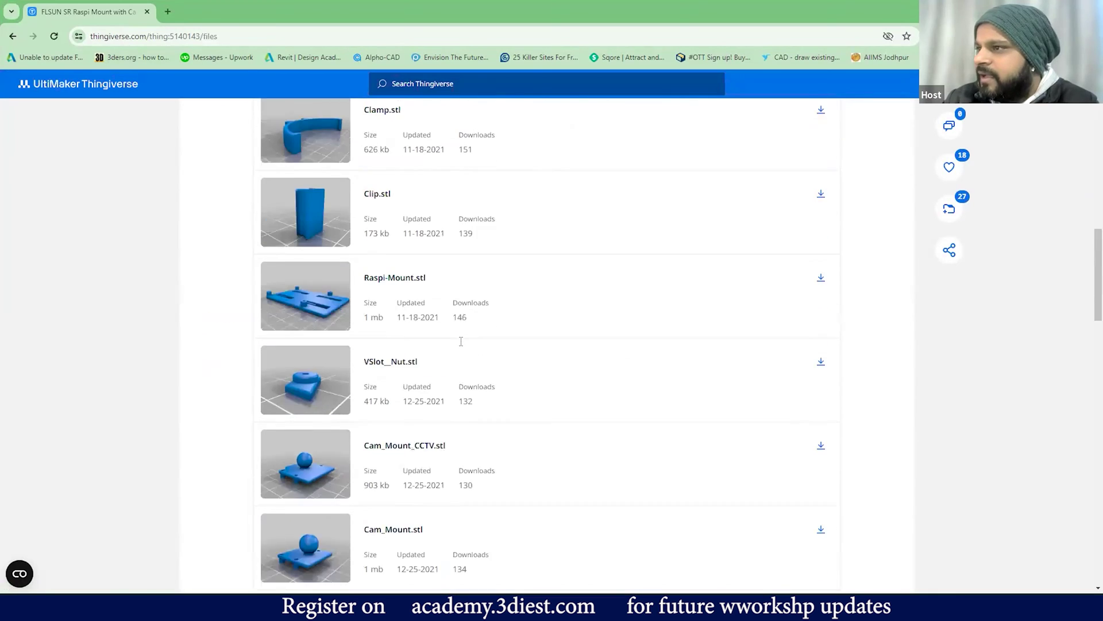
scroll(461, 342, up, 3)
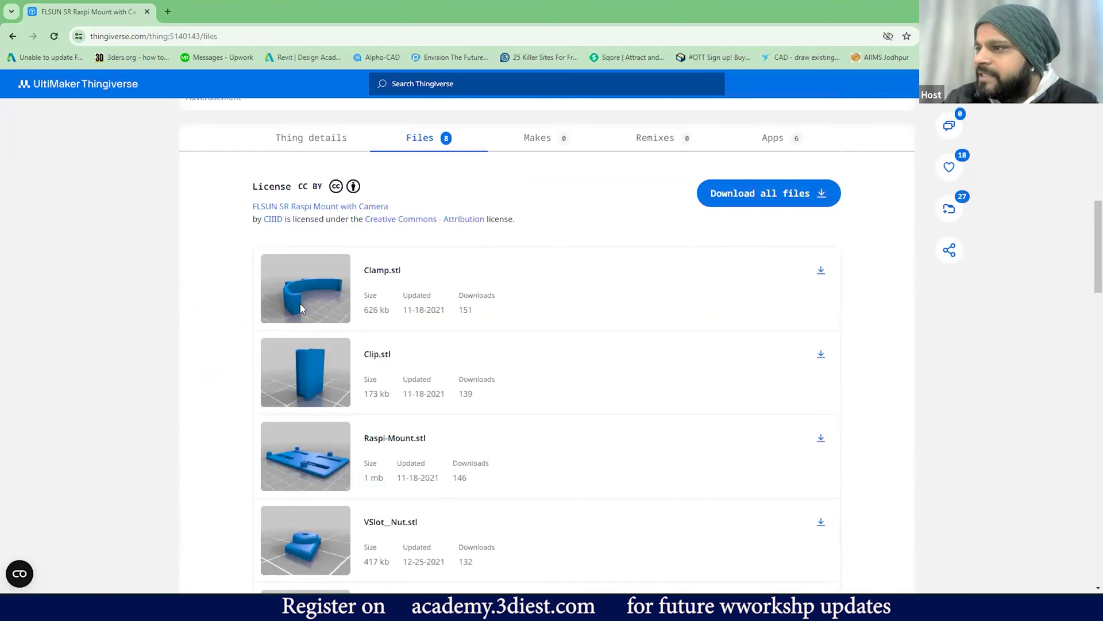
scroll(303, 296, up, 2)
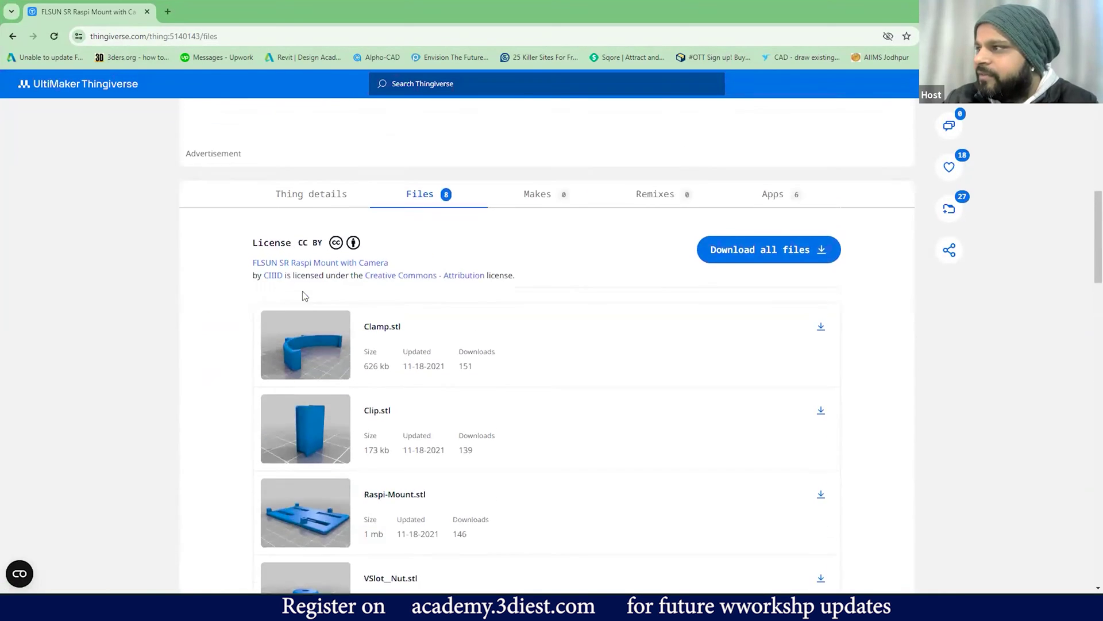
click(320, 253)
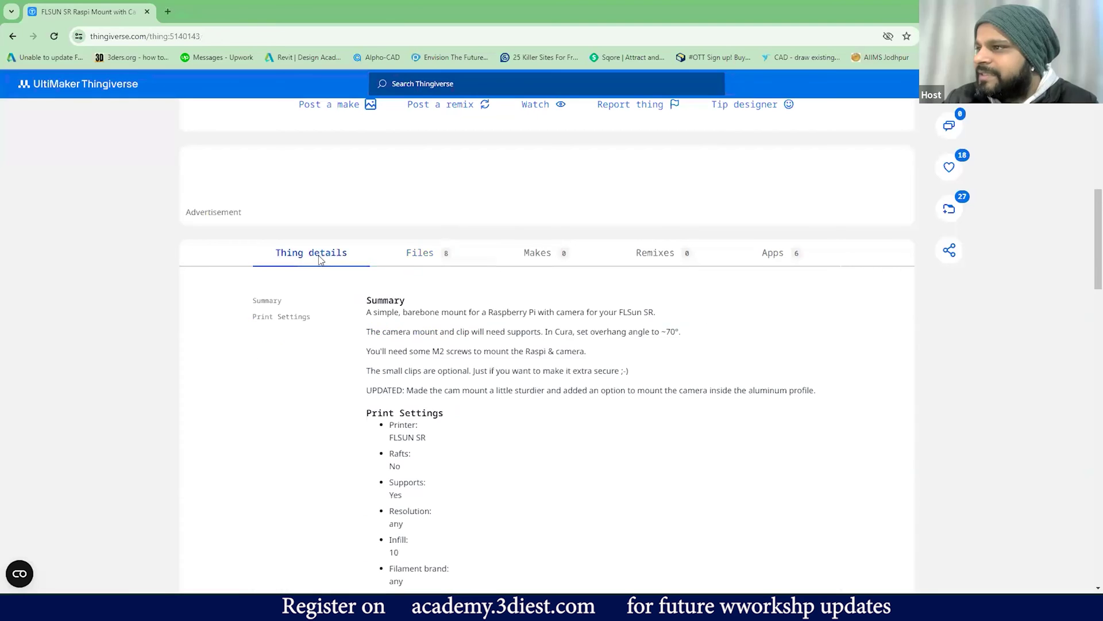
scroll(416, 392, down, 12)
scroll(414, 392, up, 15)
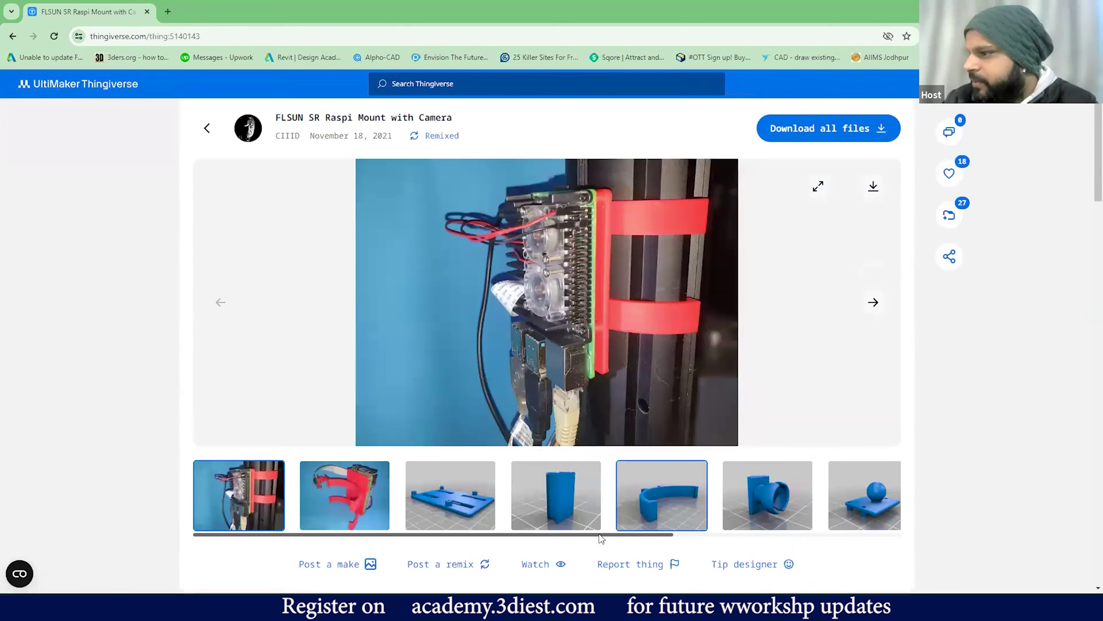
Show Clamp.stl from the image gallery in an enlarged 3D view and rotate it to examine both open ends
drag(635, 534, 713, 537)
click(617, 501)
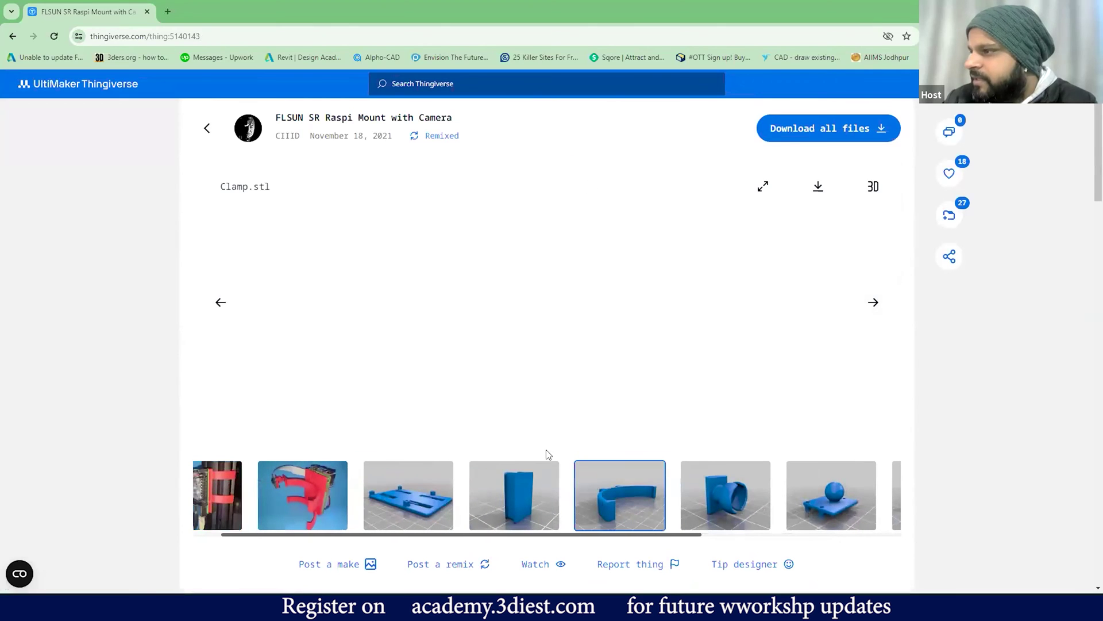
click(872, 186)
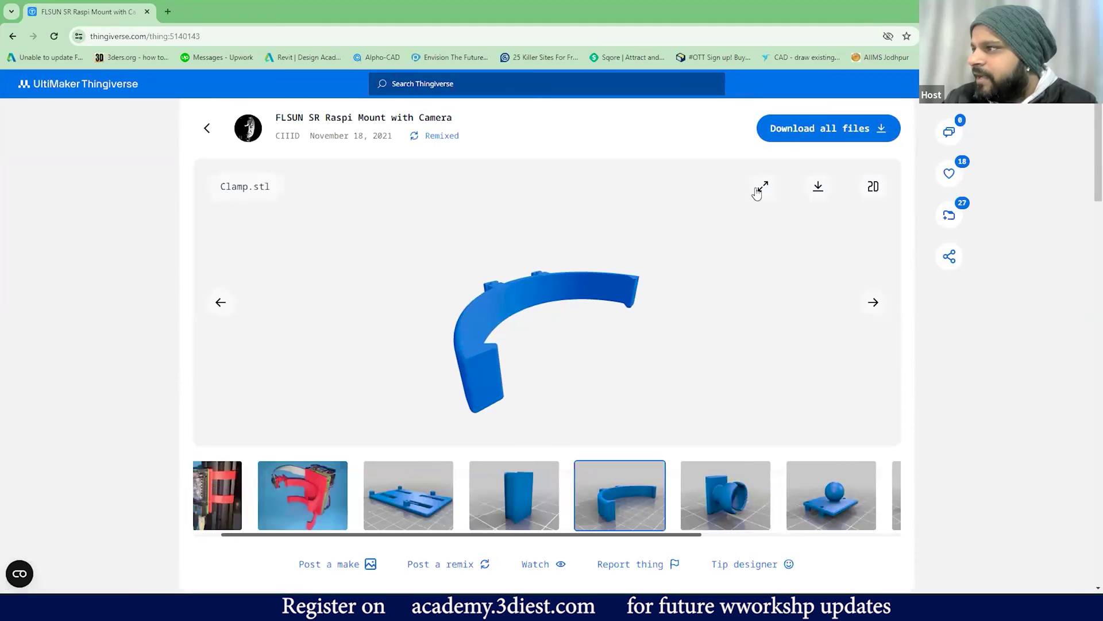
click(763, 186)
drag(447, 432, 415, 440)
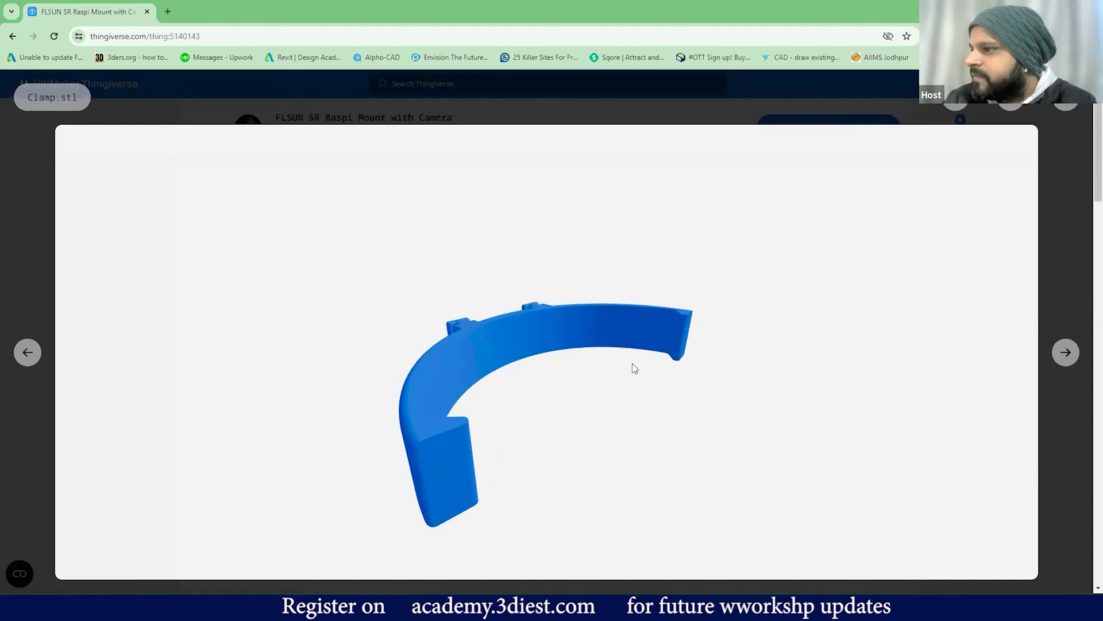
drag(502, 396, 373, 372)
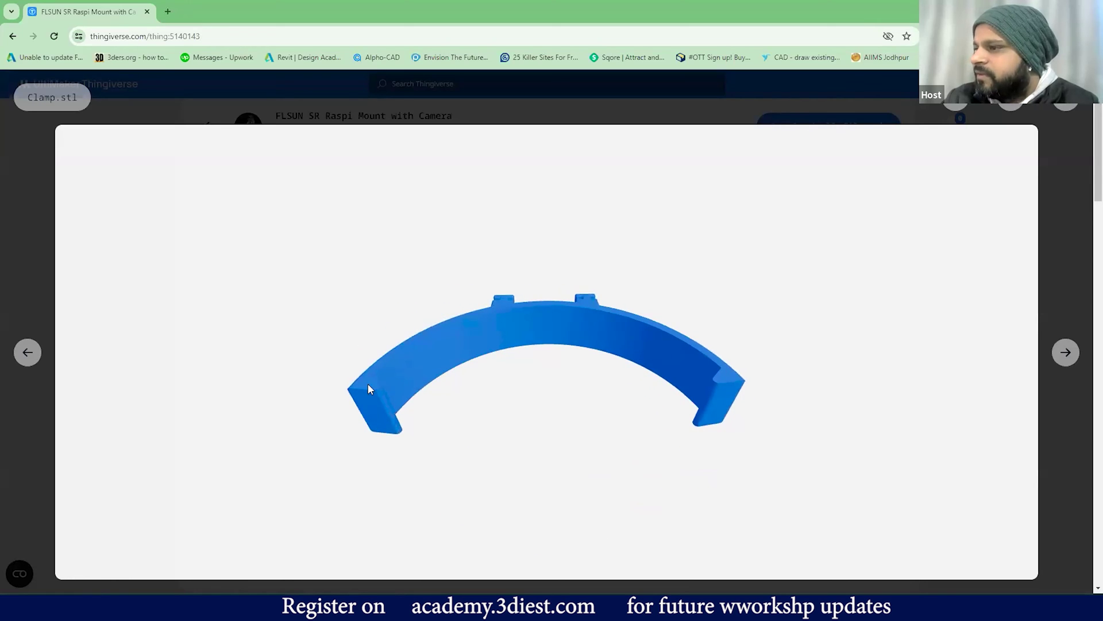
drag(733, 372, 736, 372)
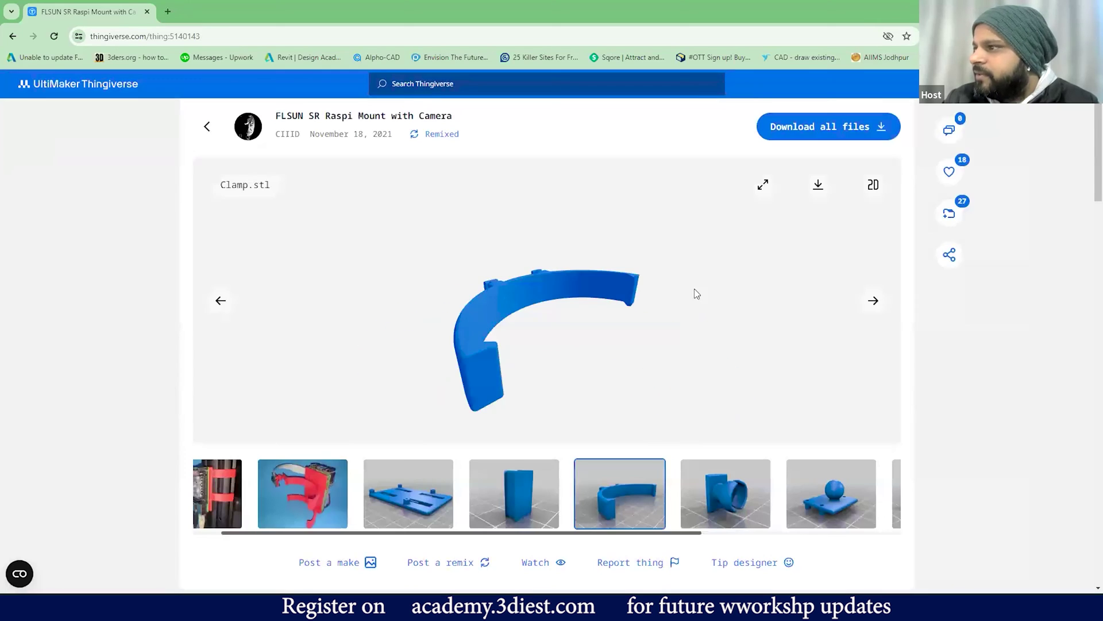
Examine the Clamp.stl 3D preview from several angles and close up, and bring back the photo of the installed mount
drag(694, 288, 494, 379)
scroll(516, 342, down, 3)
scroll(526, 335, up, 8)
drag(539, 316, 502, 318)
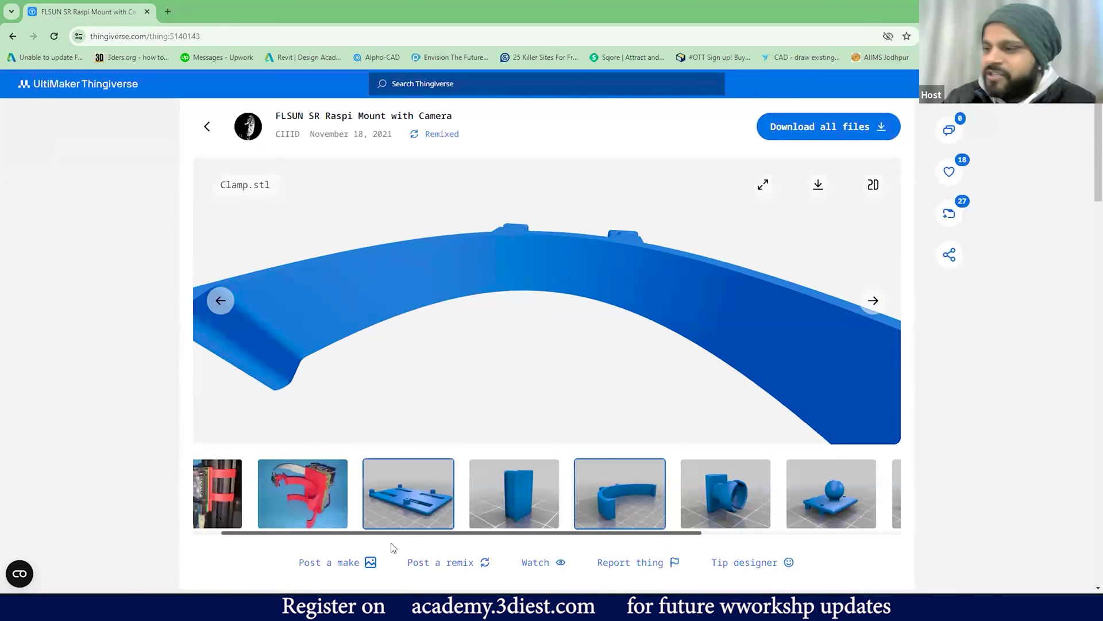
mouse_move(325, 610)
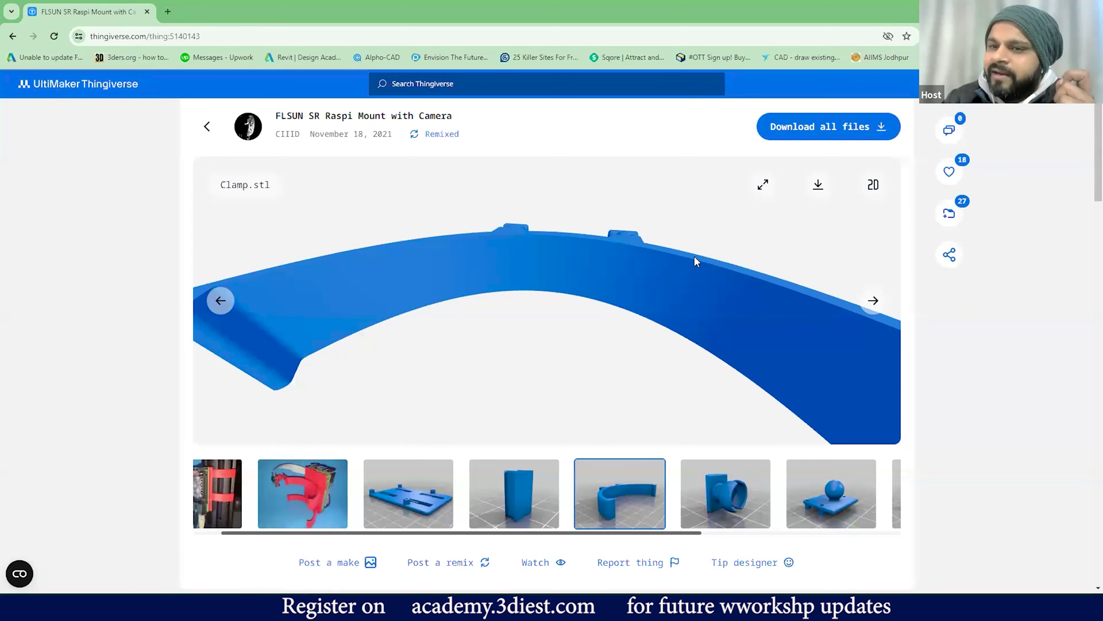
scroll(603, 345, up, 2)
scroll(603, 343, down, 4)
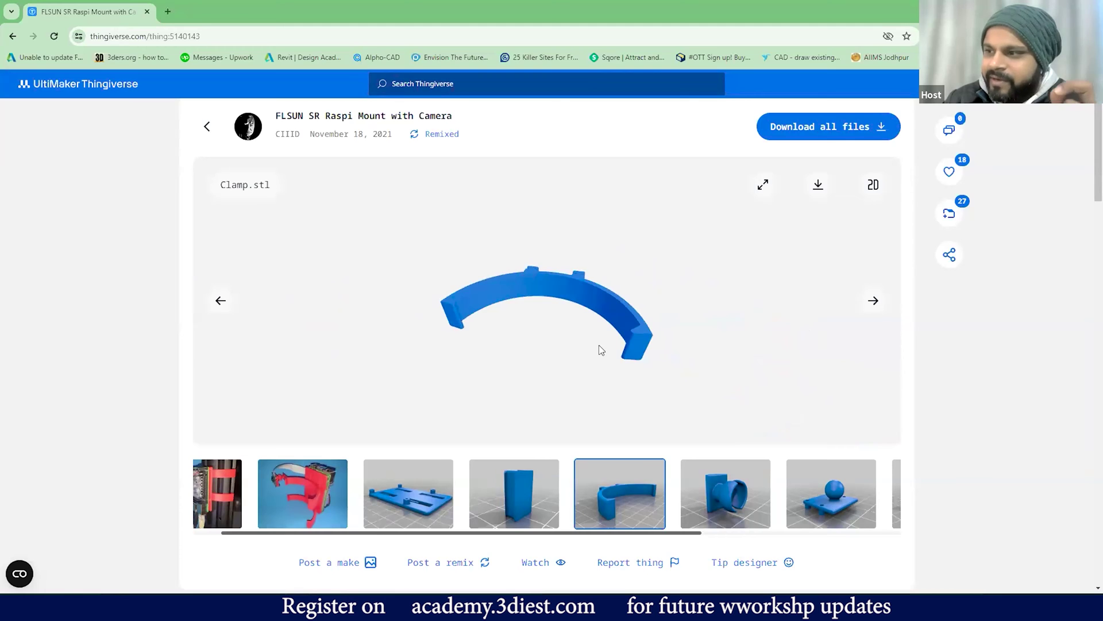
mouse_move(460, 364)
mouse_down()
mouse_move(542, 352)
mouse_move(446, 362)
mouse_up()
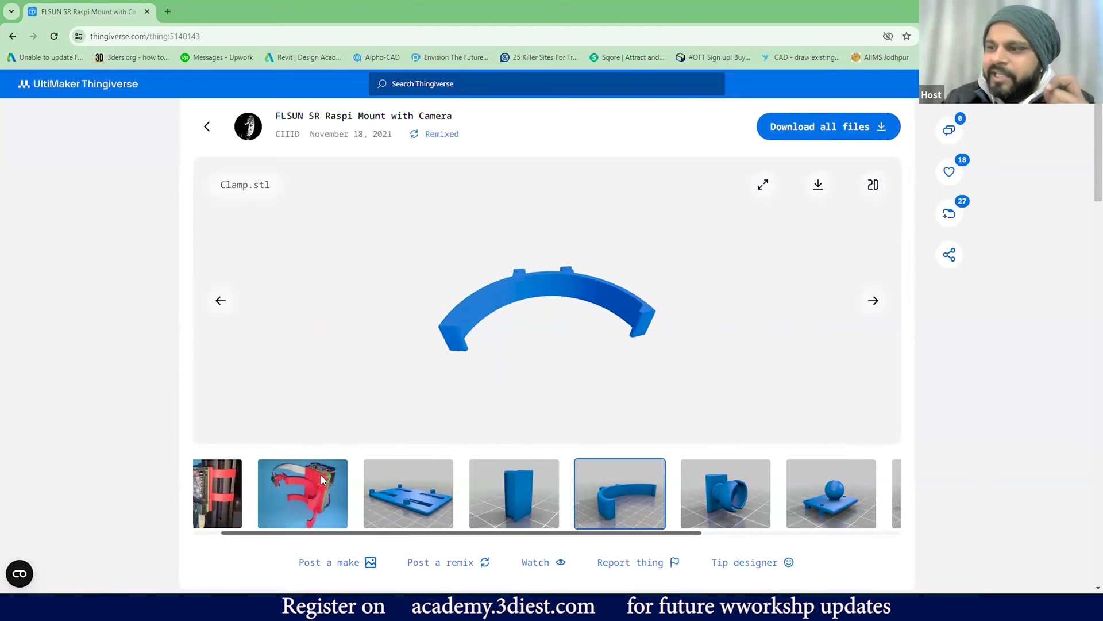
click(217, 493)
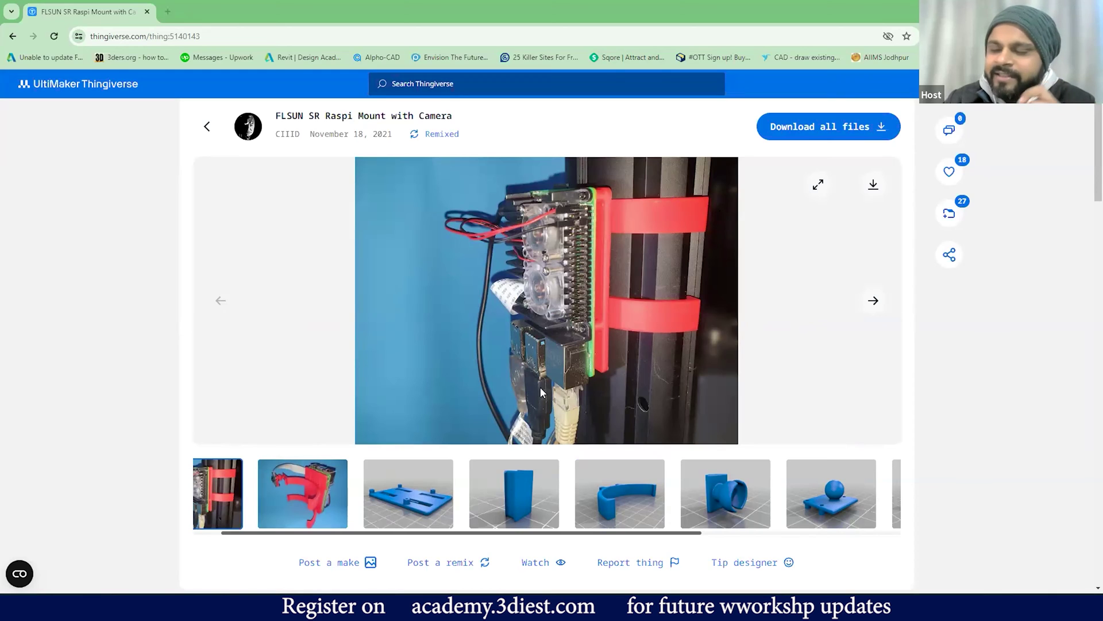
Return to Fusion, clear the measurement between the clamp's open ends, and leave the Measure command
key(alt+Tab)
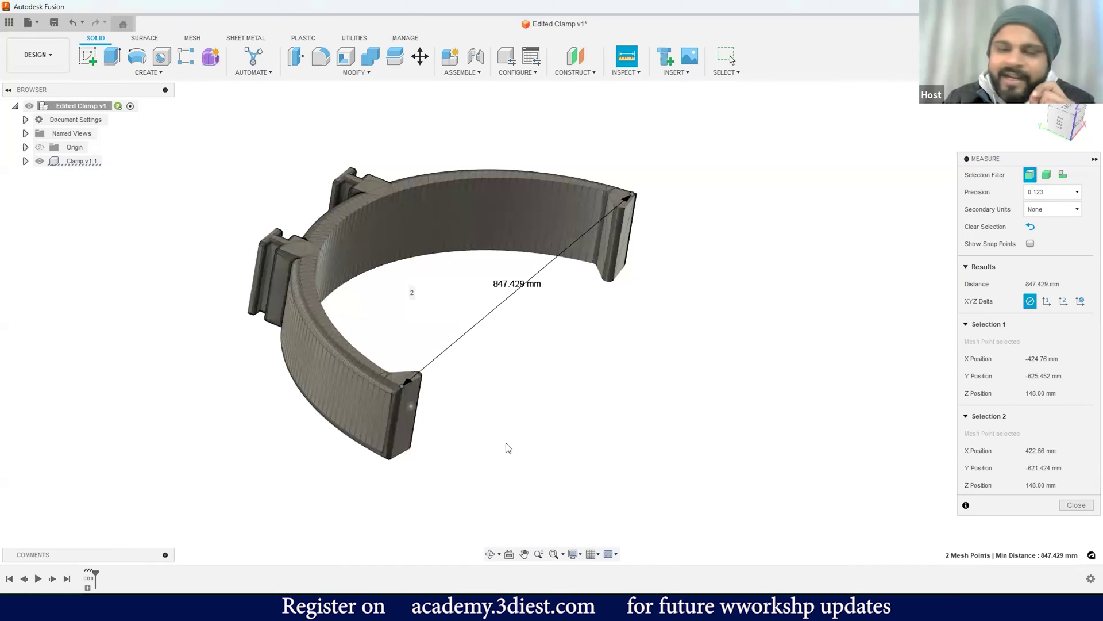
click(506, 448)
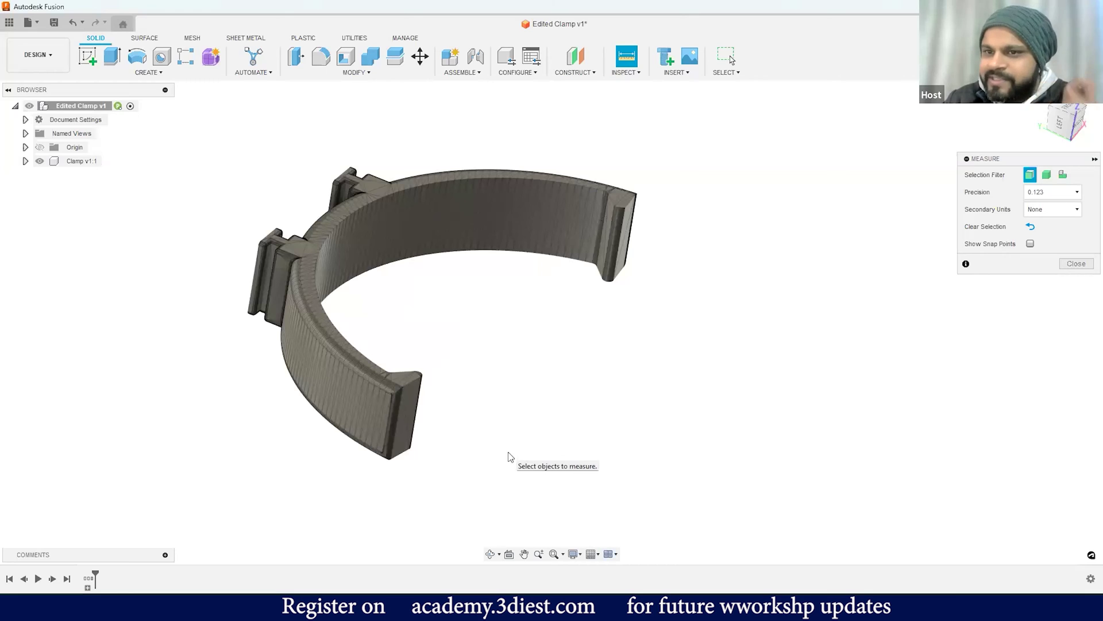
key(Escape)
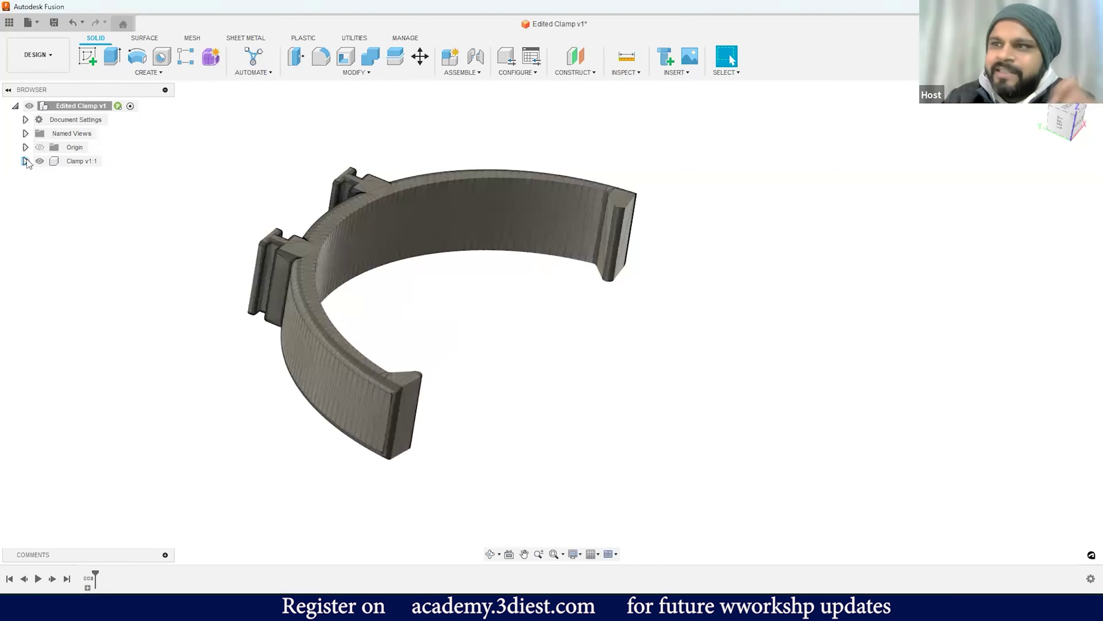
Scale MeshBody1 of the Clamp component uniformly by a factor of 0.1
click(340, 73)
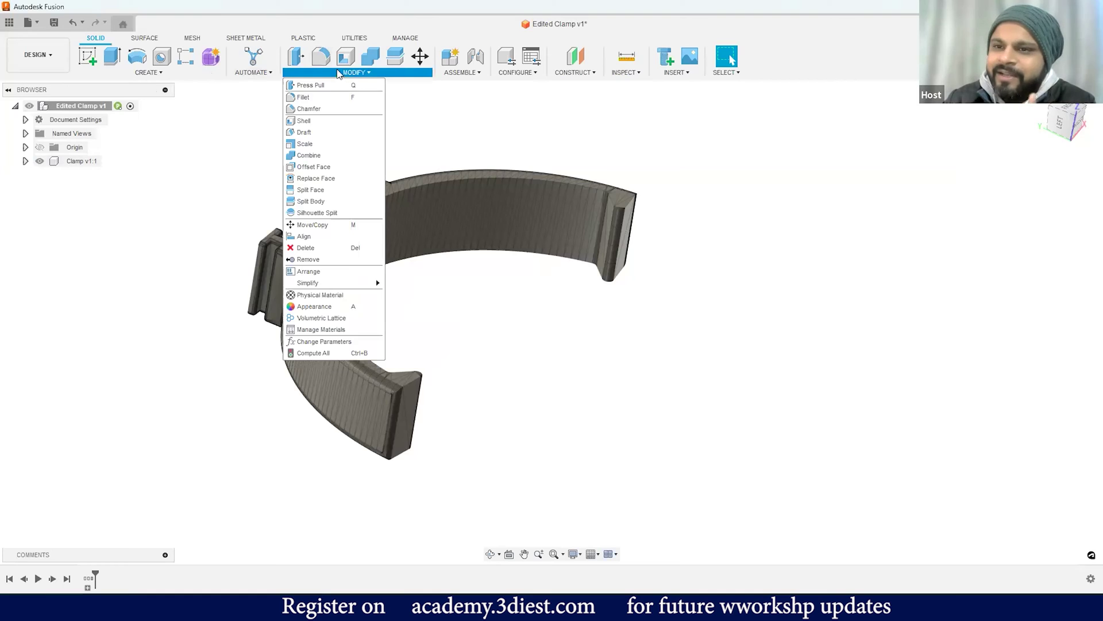
click(306, 145)
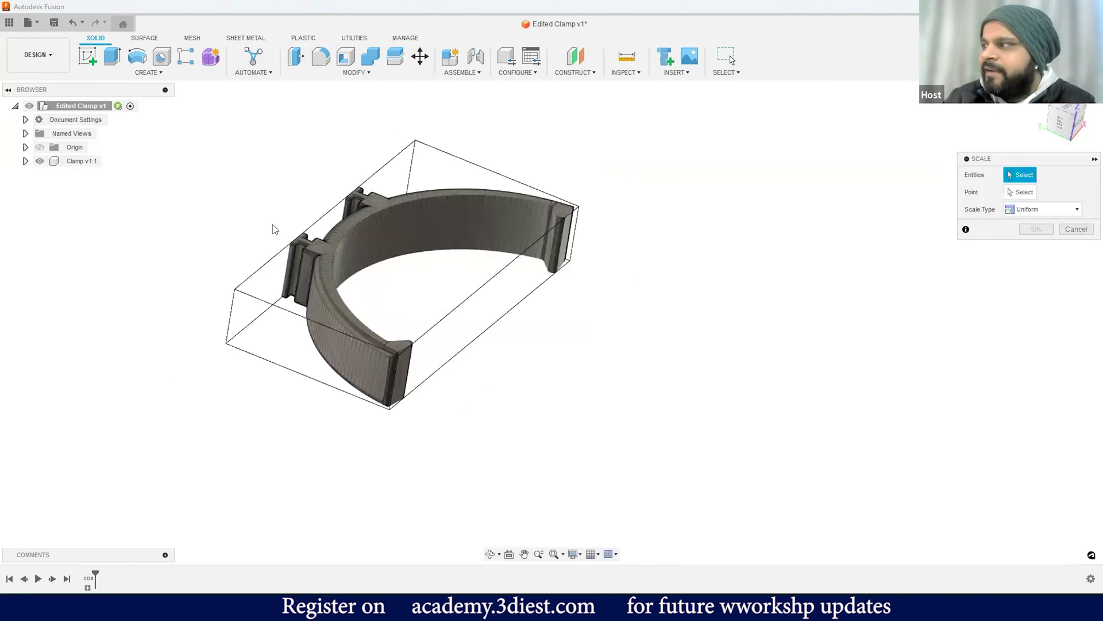
scroll(274, 230, up, 1)
drag(1014, 159, 757, 151)
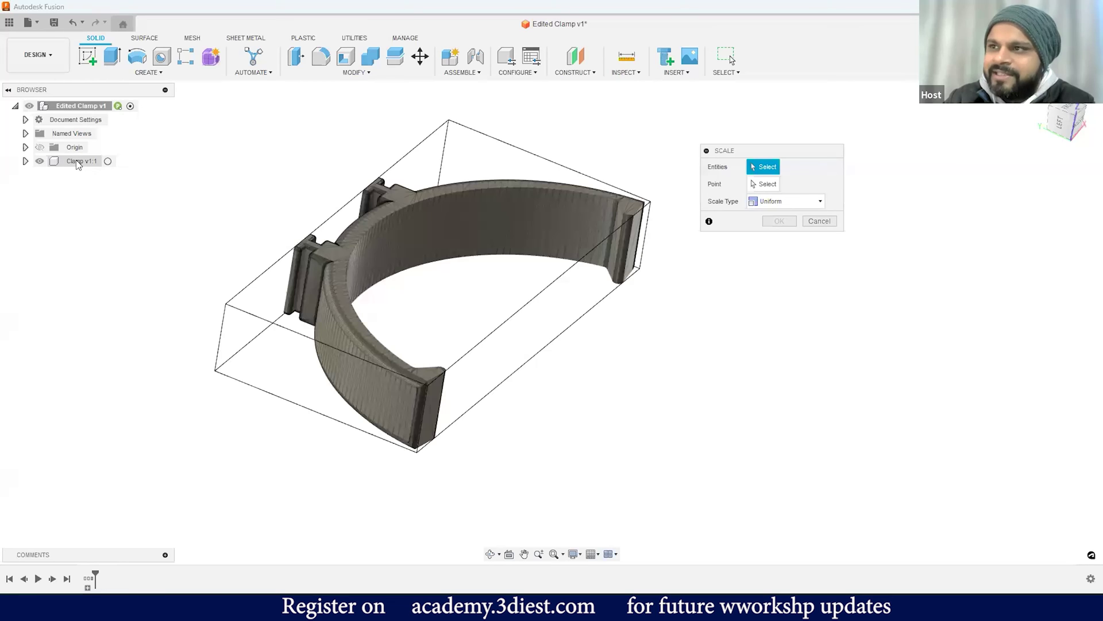
click(26, 161)
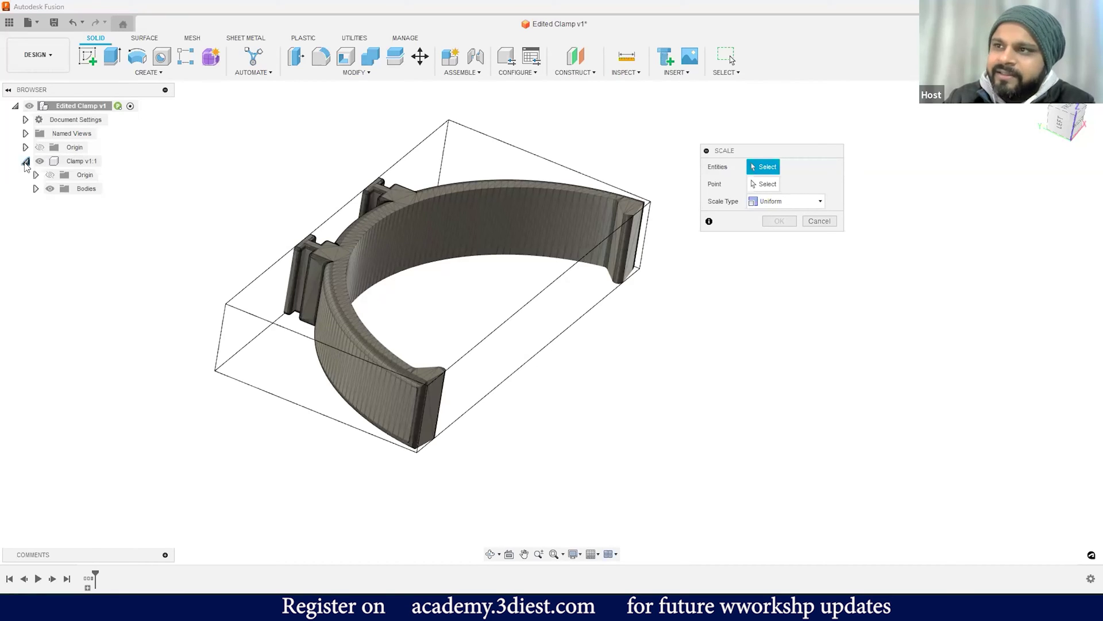
click(36, 188)
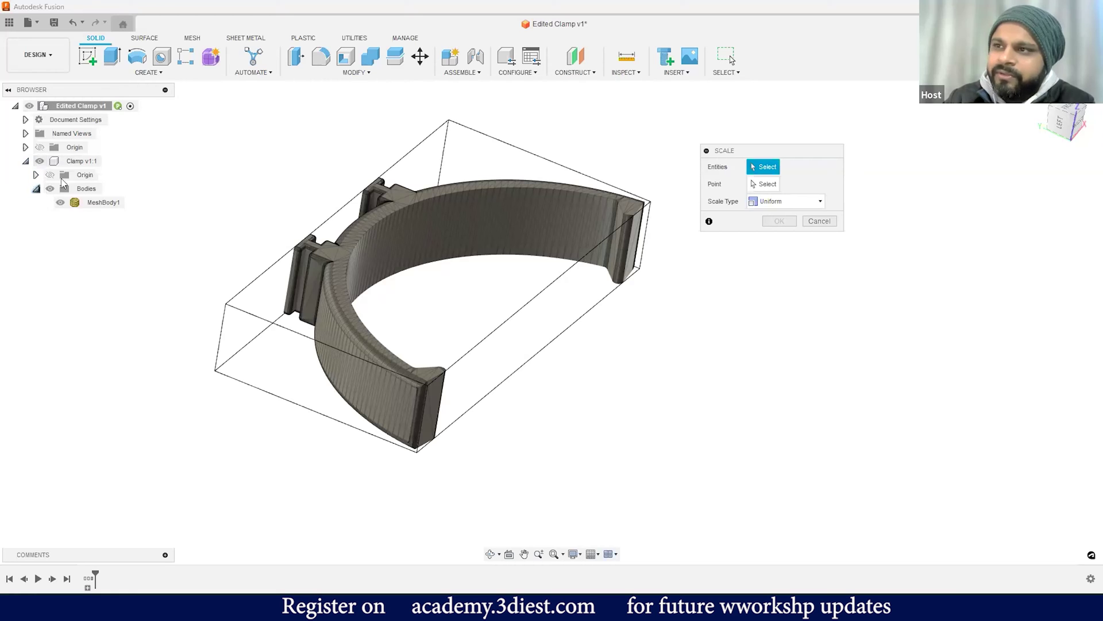
click(96, 204)
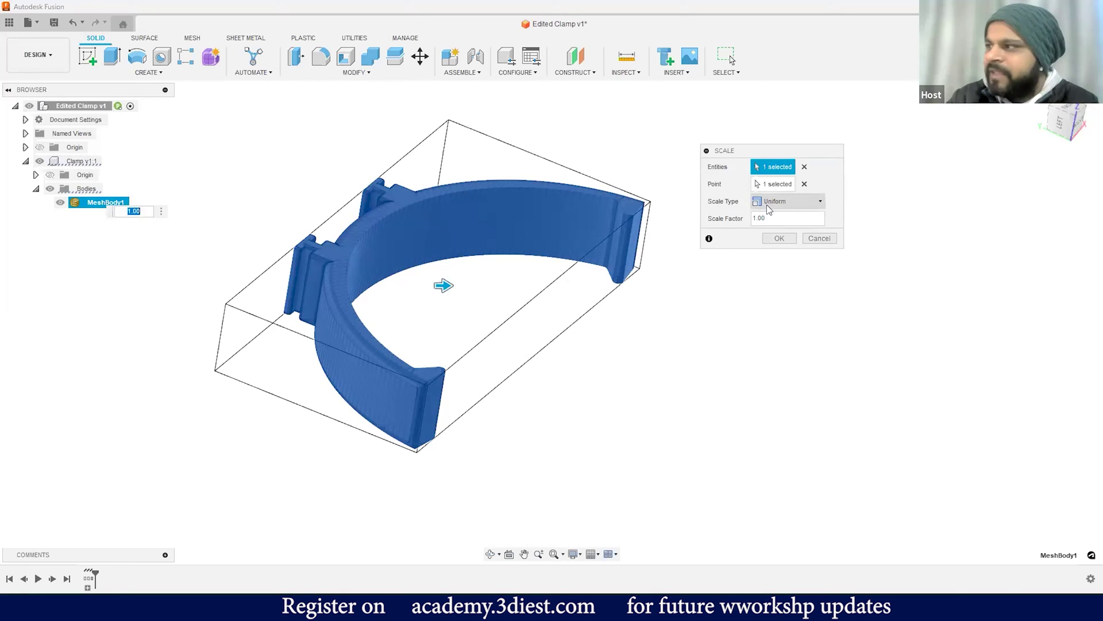
click(770, 219)
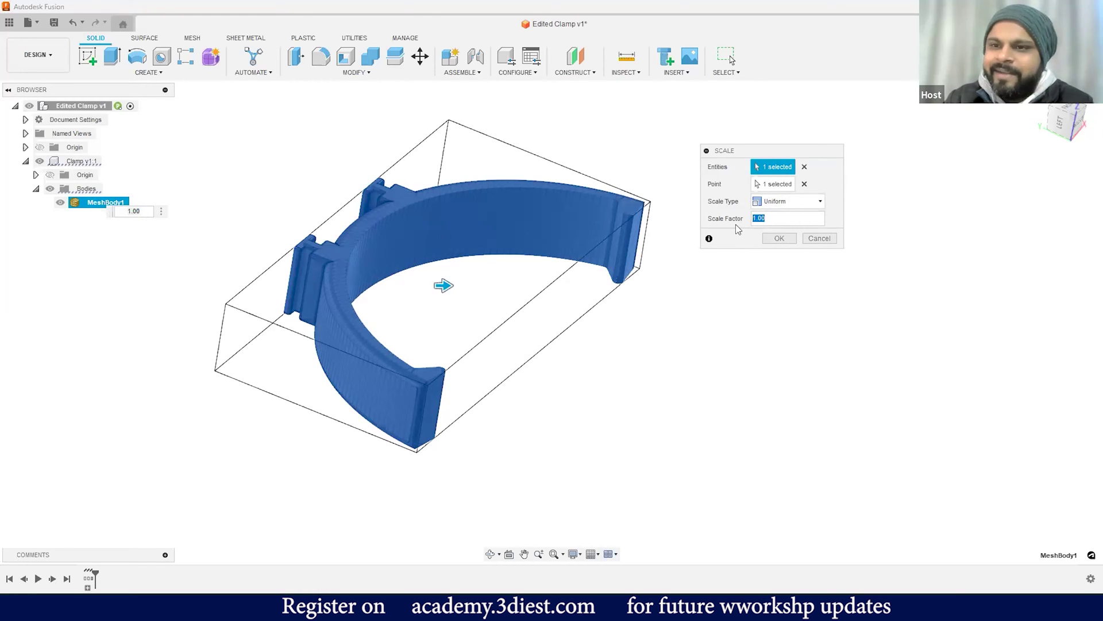
key(BackSpace)
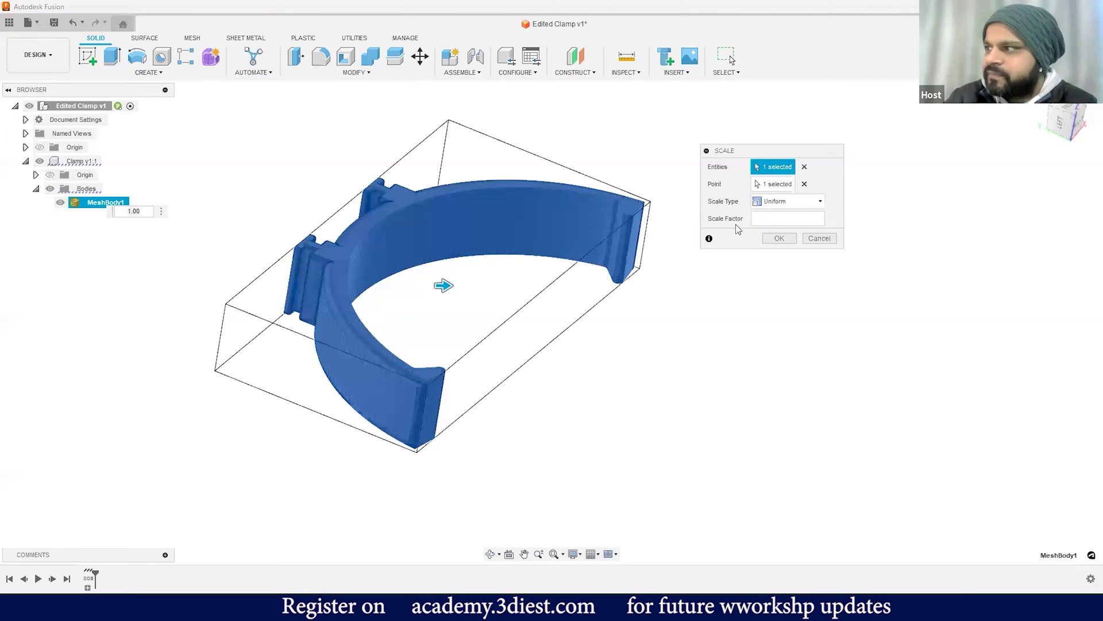
text(0.1)
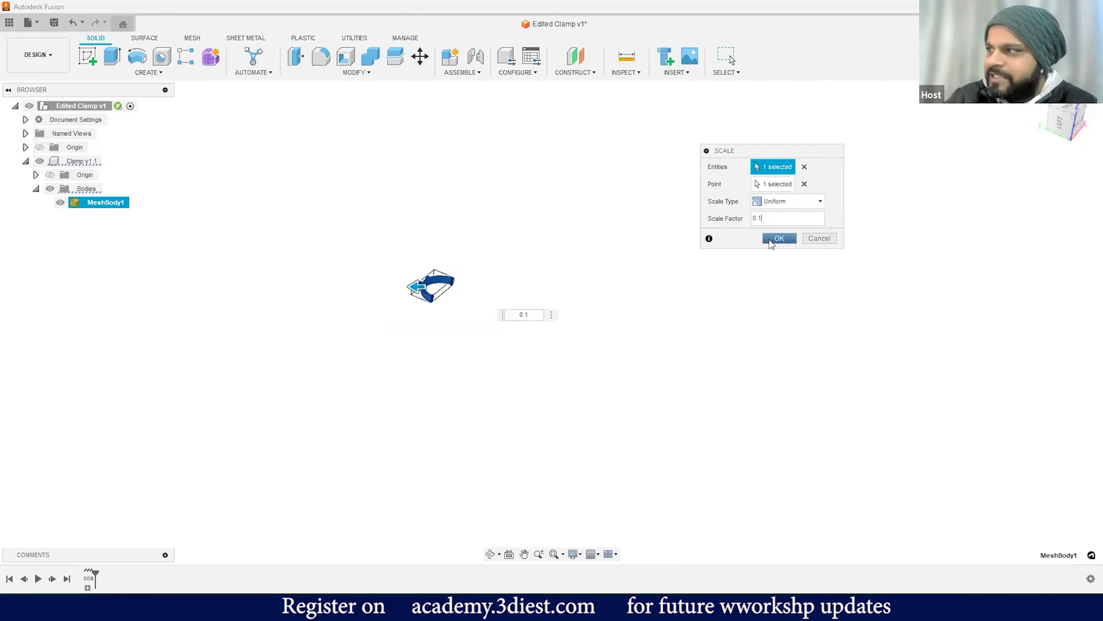
click(779, 238)
Measure the distance between the upper corners of the rescaled clamp's two open ends
scroll(431, 303, up, 5)
scroll(431, 303, up, 2)
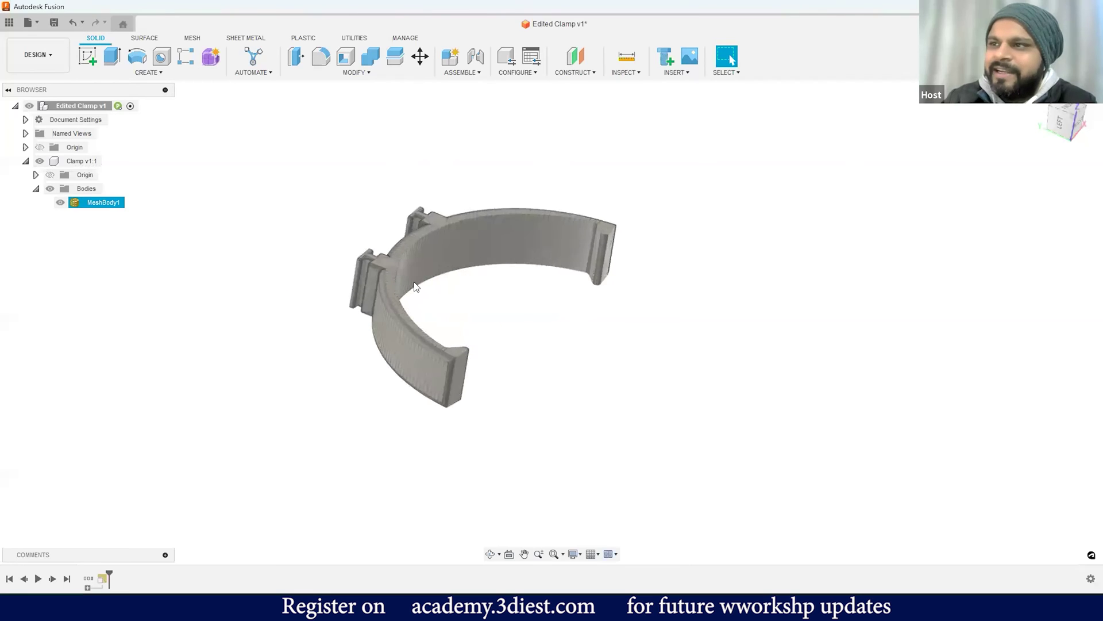
click(627, 58)
click(628, 60)
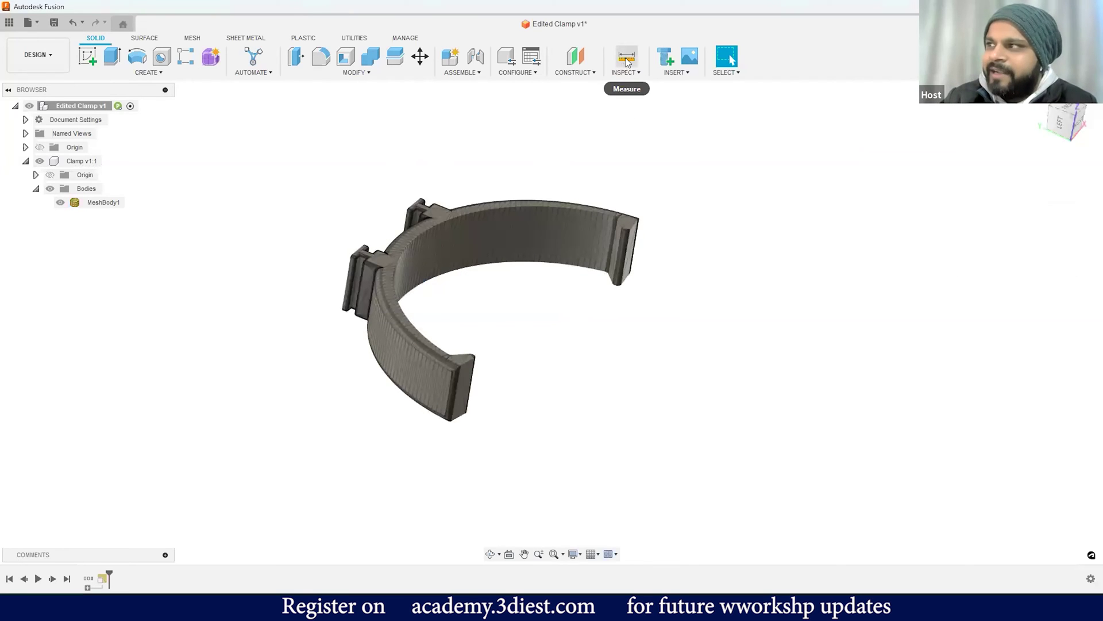
click(627, 72)
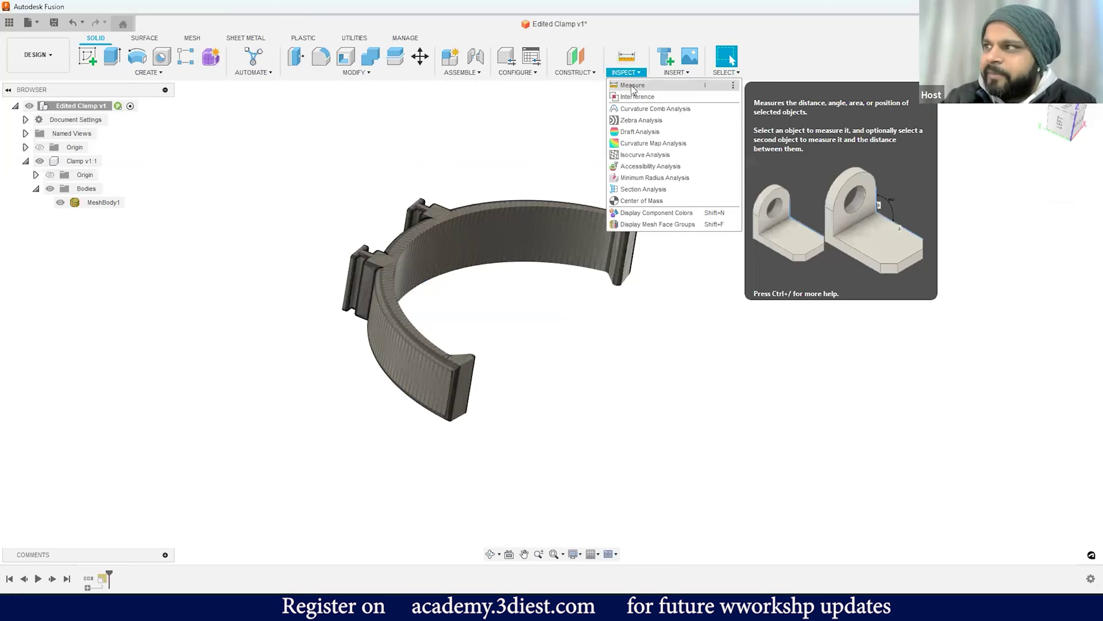
click(632, 86)
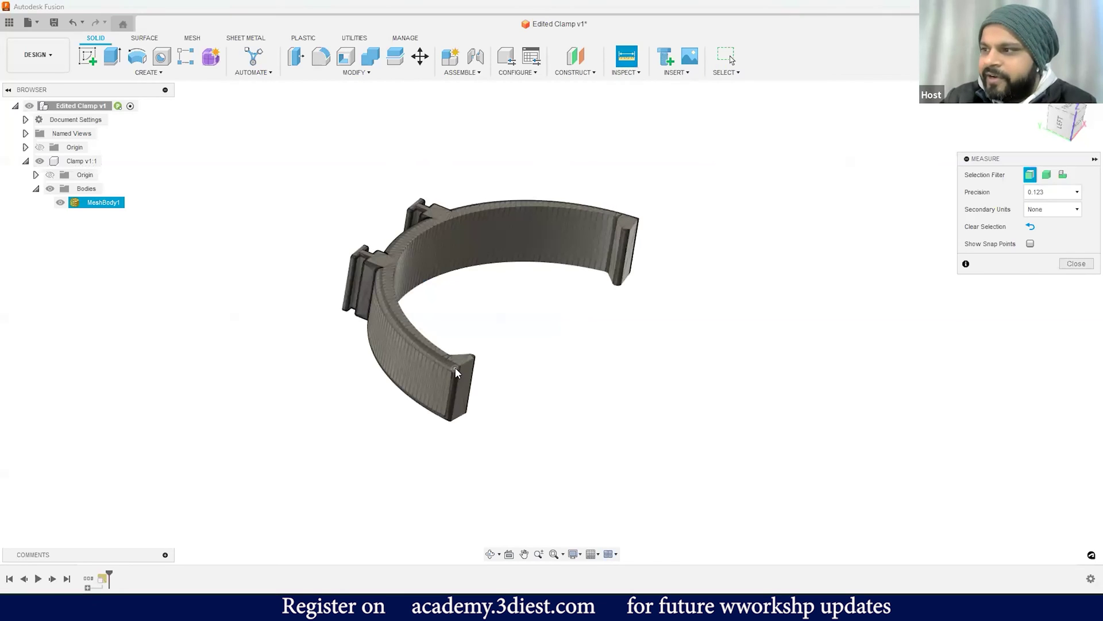
click(455, 368)
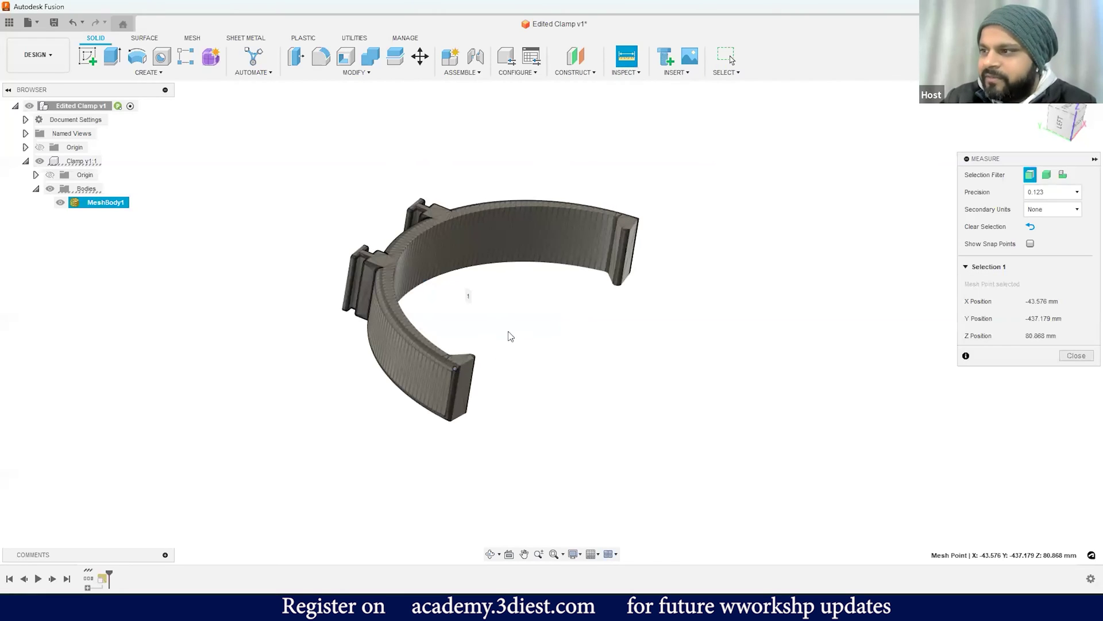
click(639, 219)
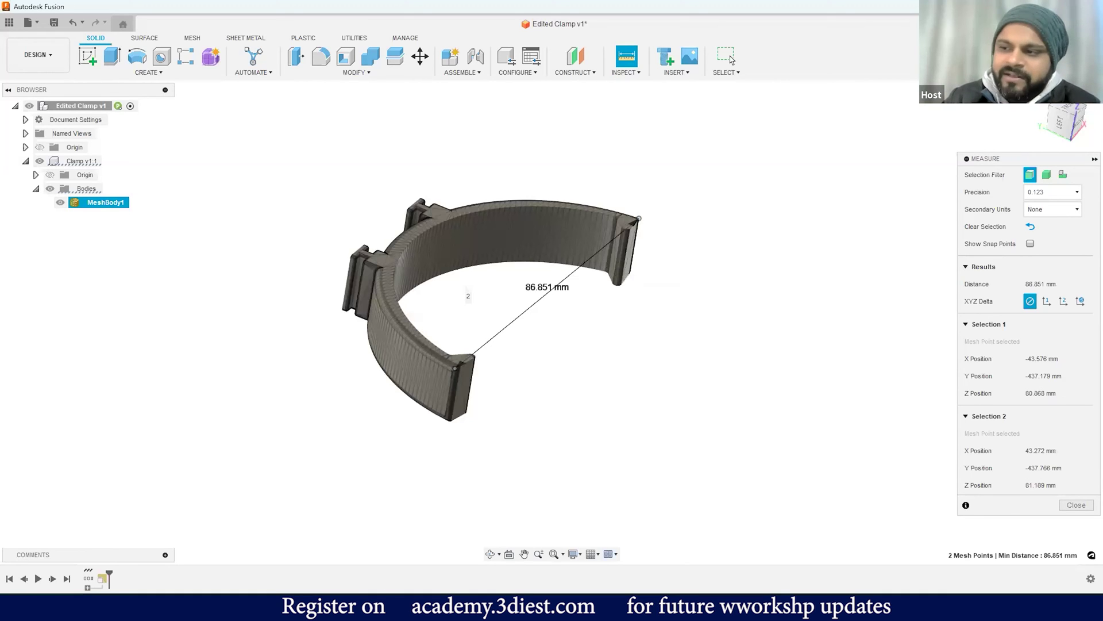
Switch to the mount's Thingiverse page in the browser and read its summary and print settings
mouse_move(299, 606)
click(368, 534)
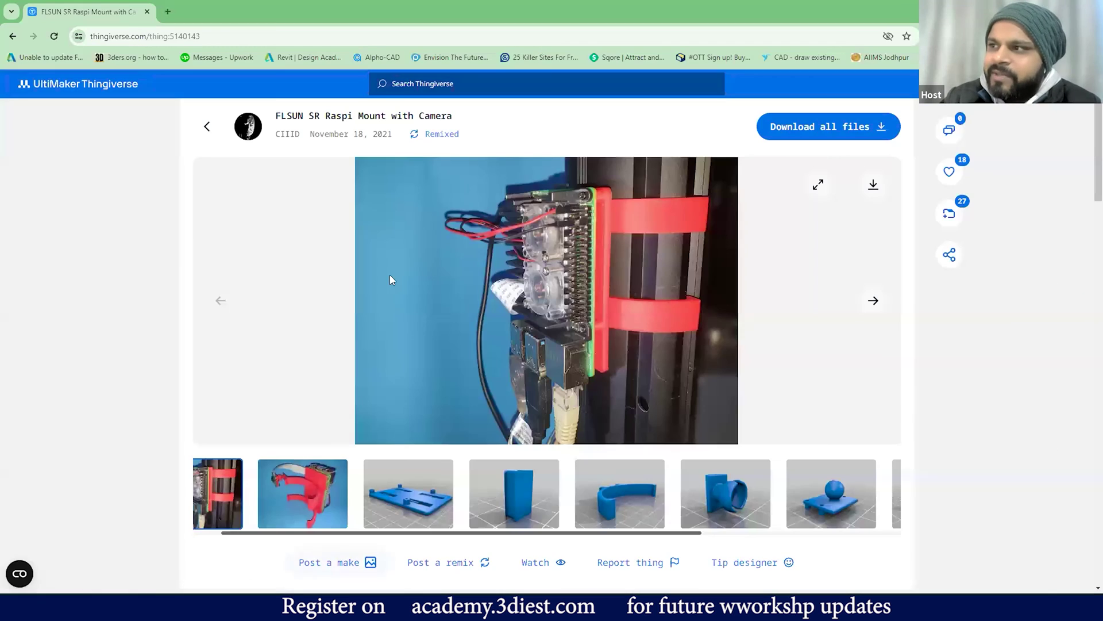
scroll(454, 298, down, 5)
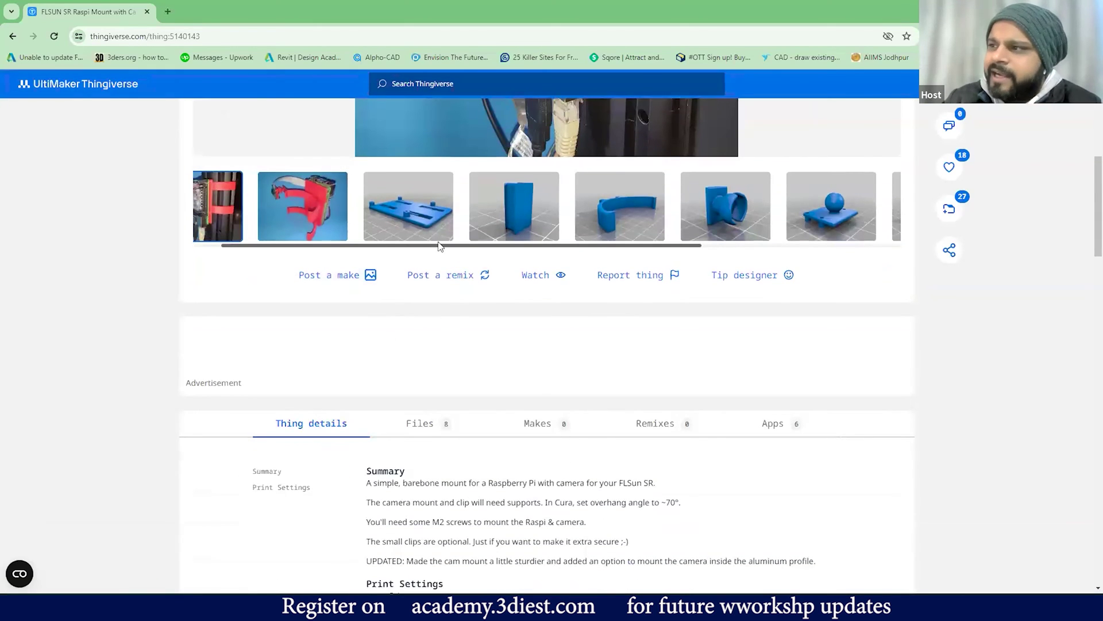
scroll(443, 246, right, 2)
scroll(391, 402, down, 2)
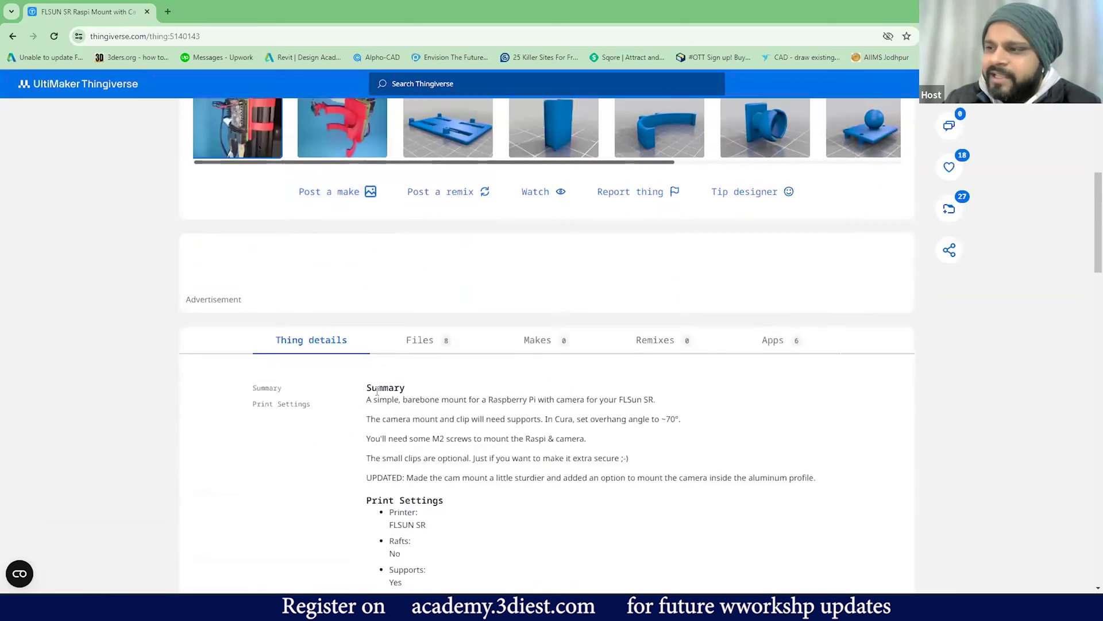
scroll(390, 423, up, 6)
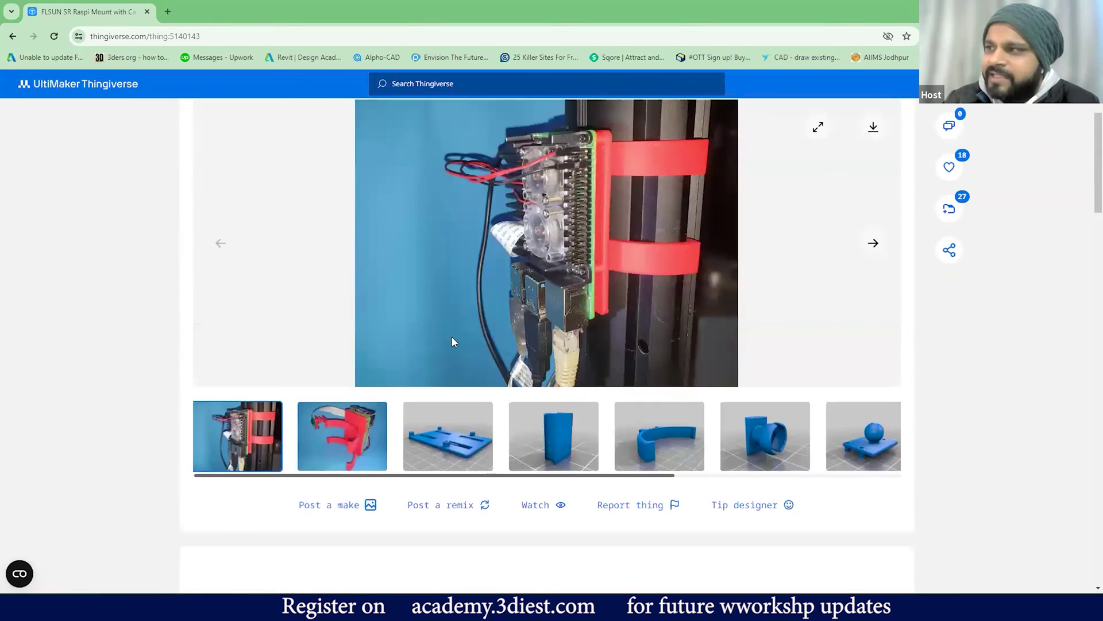
scroll(490, 300, down, 5)
scroll(403, 275, down, 3)
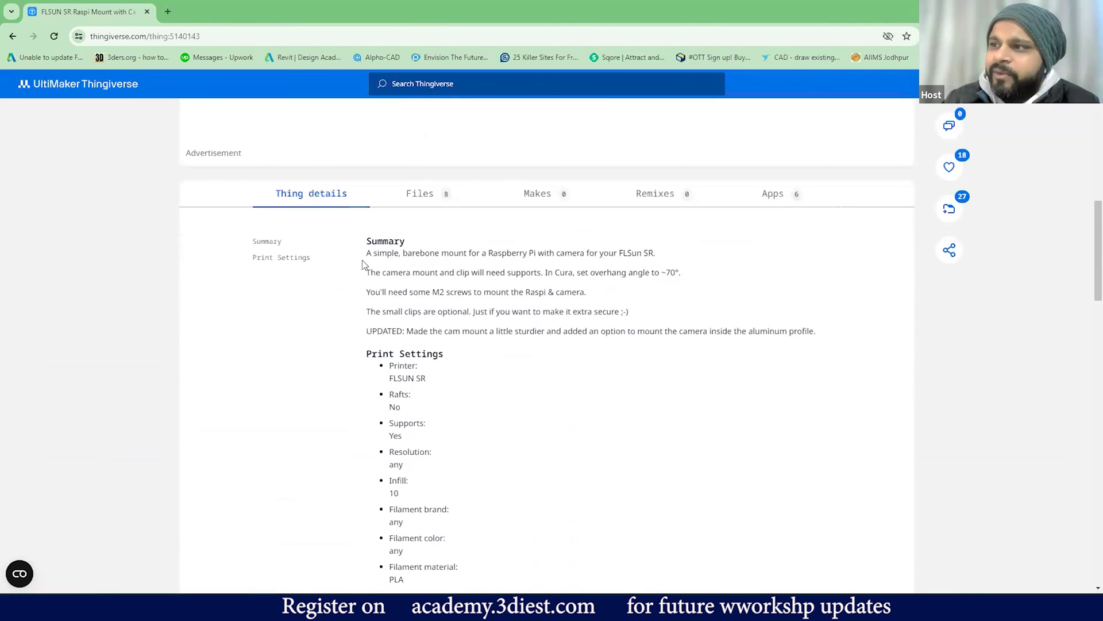
scroll(366, 251, down, 1)
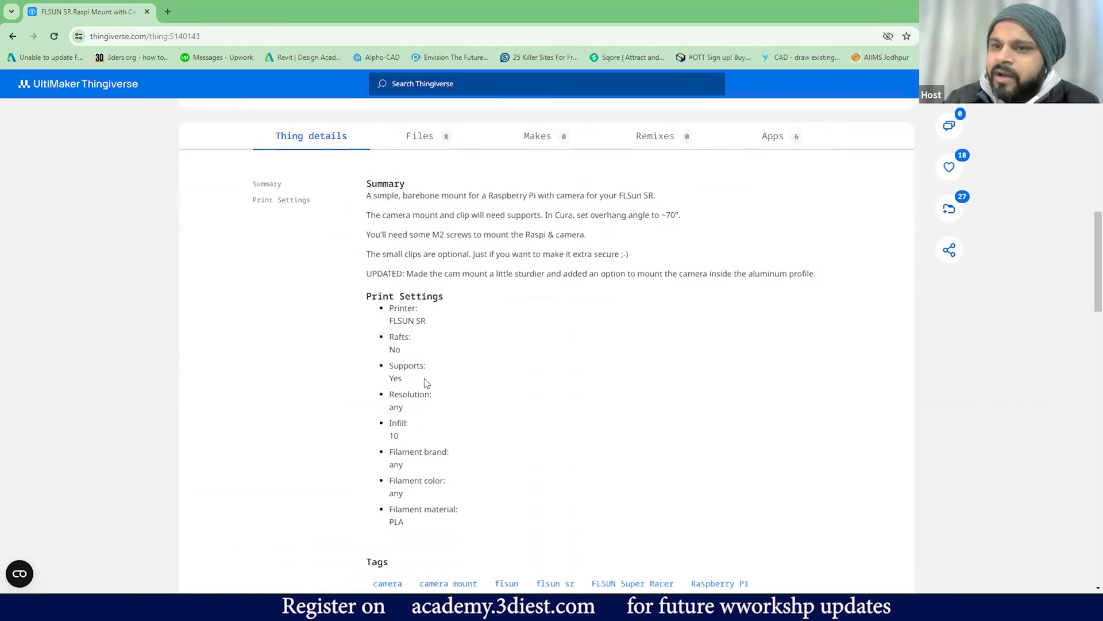
Check the mount's files, makes, remixes and apps, and return to its thing details
click(424, 136)
scroll(411, 282, down, 5)
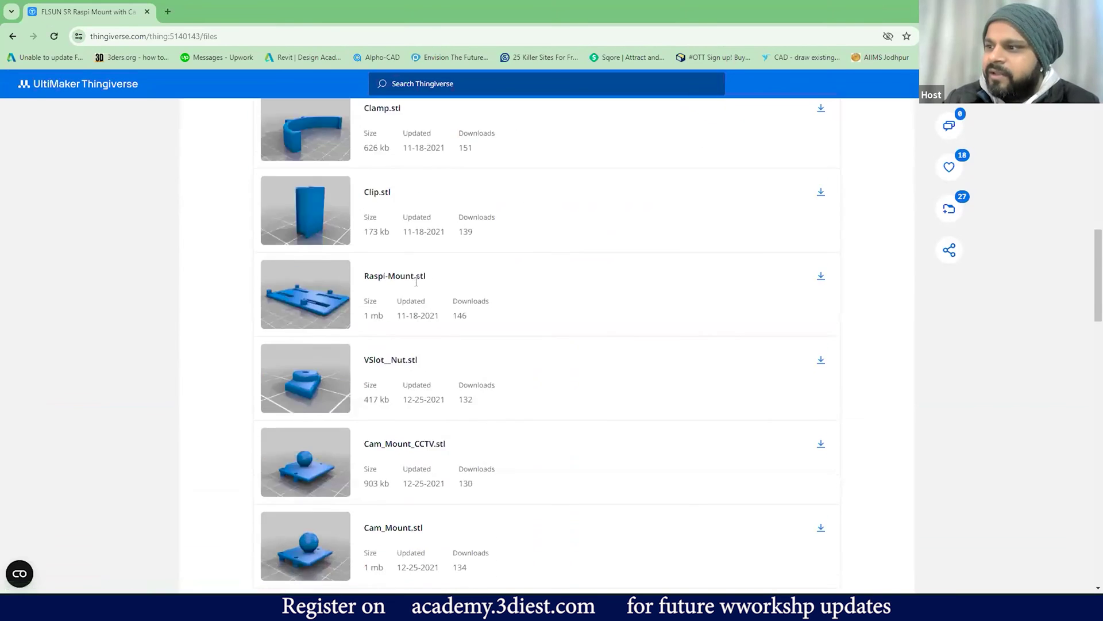
scroll(548, 253, up, 6)
click(543, 252)
click(656, 252)
click(773, 251)
click(311, 250)
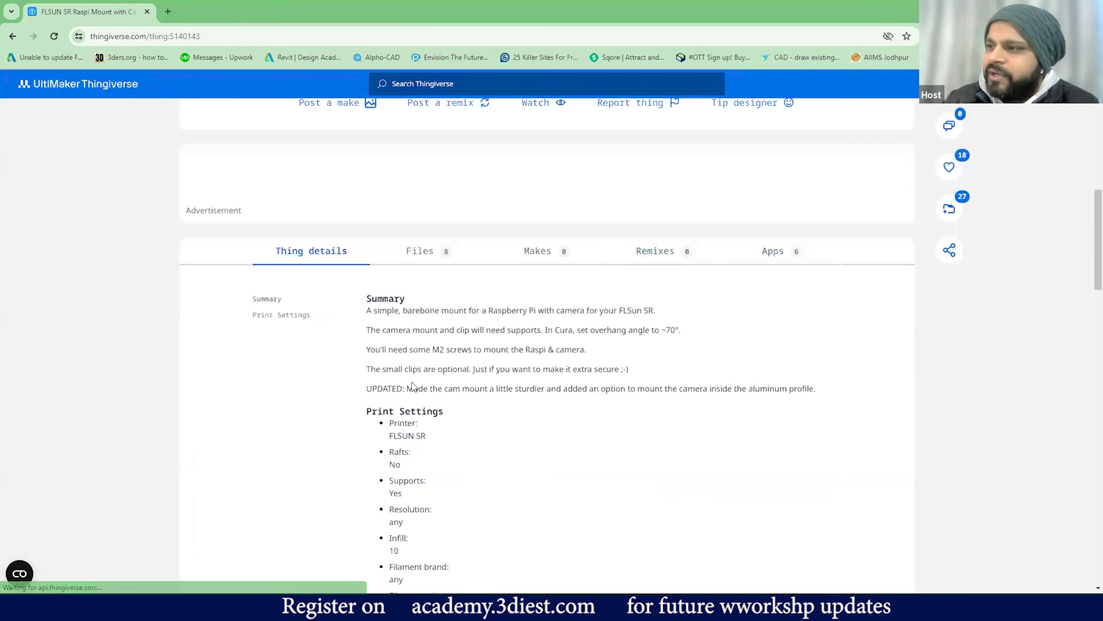
Look through the whole mount page, including its photos, summary, license and the design it was remixed from
scroll(421, 351, down, 3)
scroll(420, 349, up, 10)
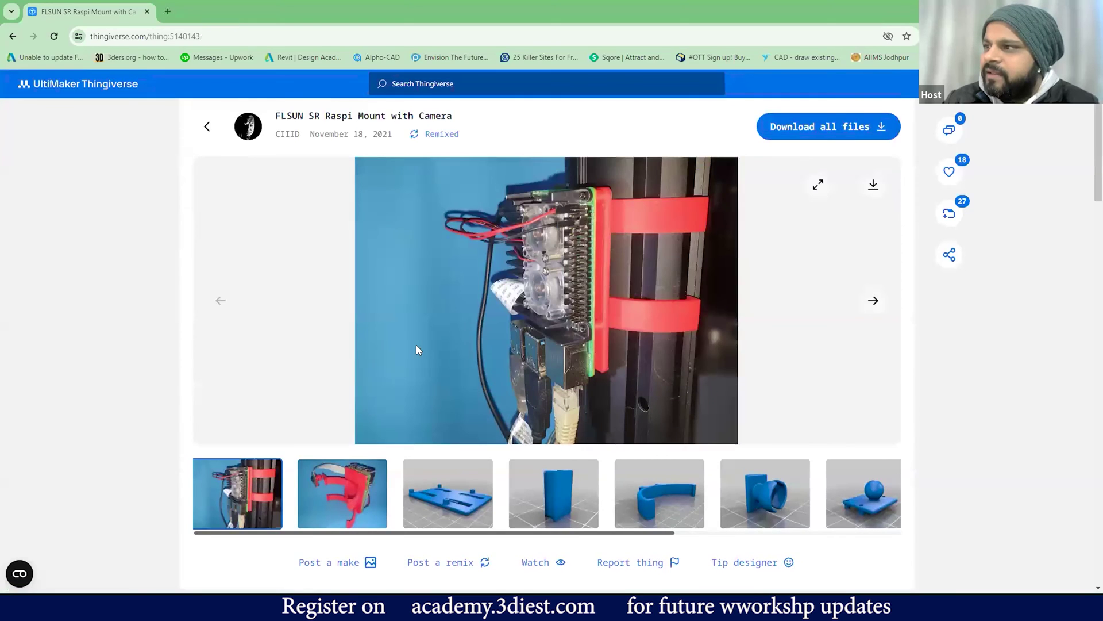
scroll(419, 348, down, 5)
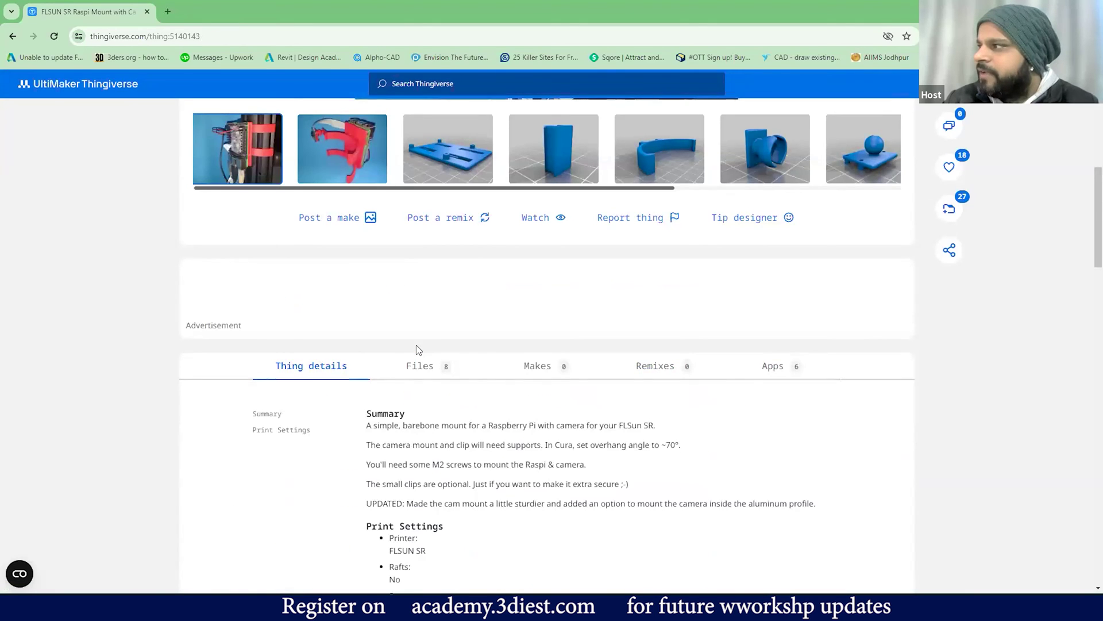
scroll(418, 349, down, 10)
scroll(420, 352, down, 2)
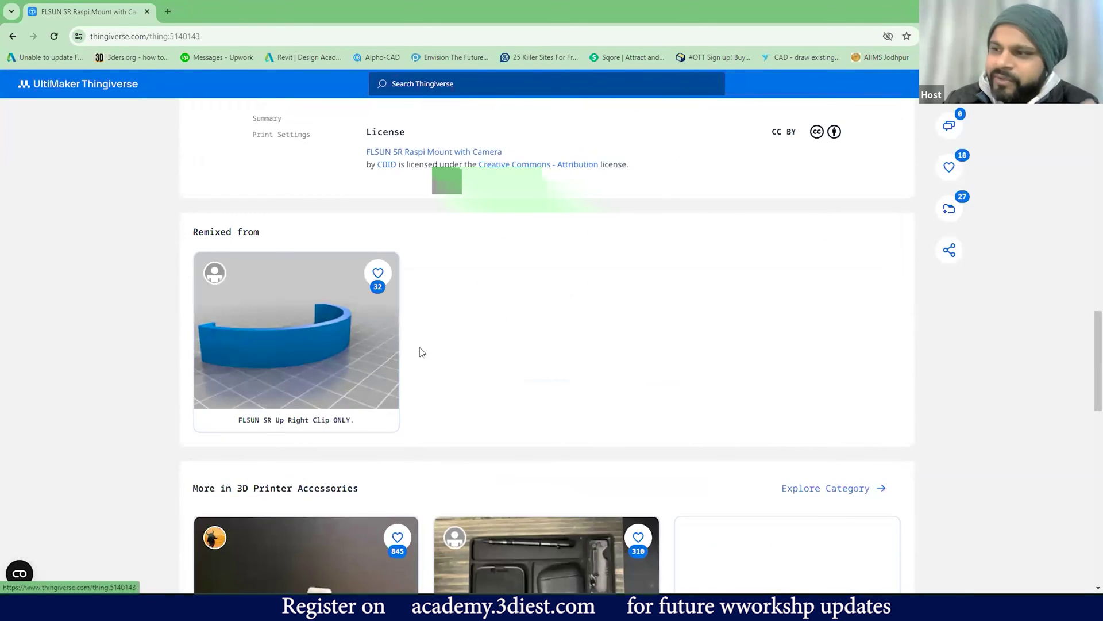
scroll(420, 353, up, 8)
scroll(445, 362, down, 2)
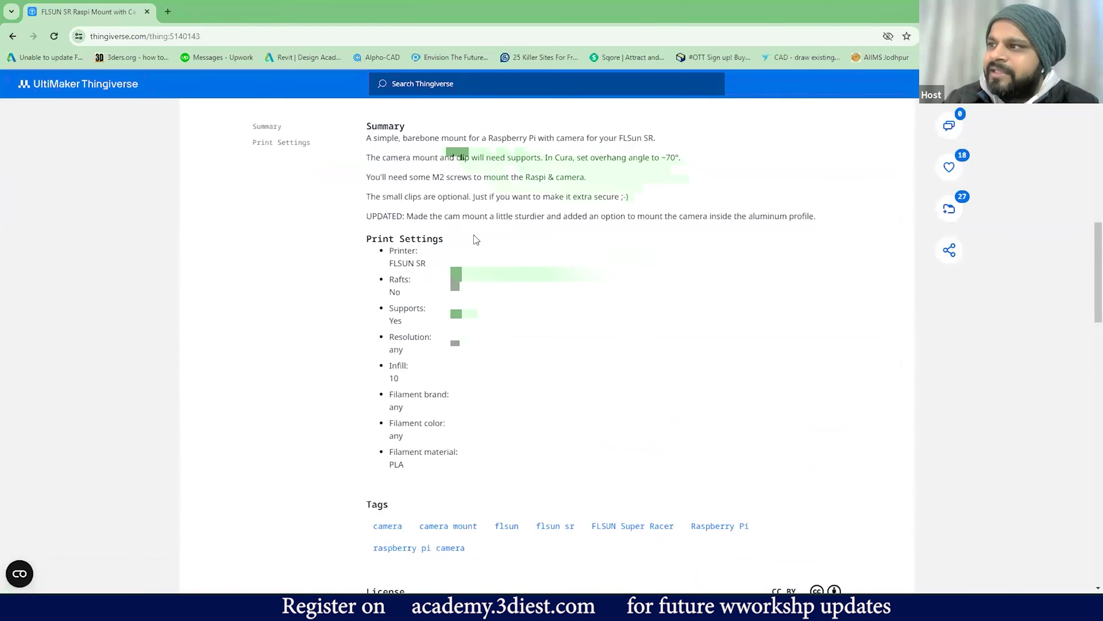
scroll(437, 235, up, 3)
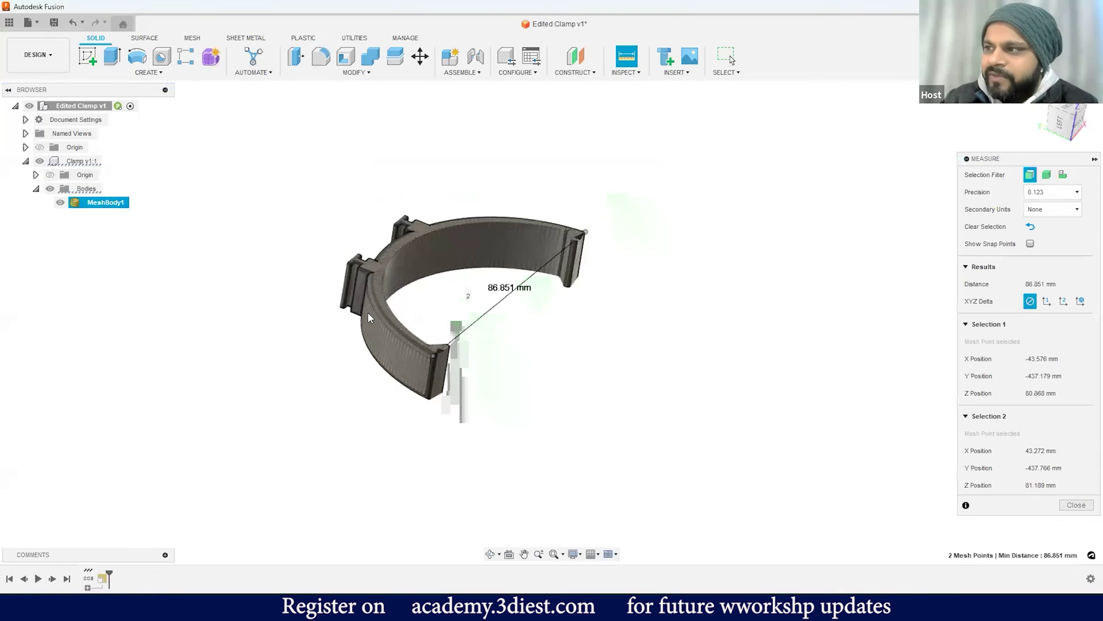
Return to Fusion, leave the Measure command, and collapse the Clamp v1:1 component in the design tree
key(Escape)
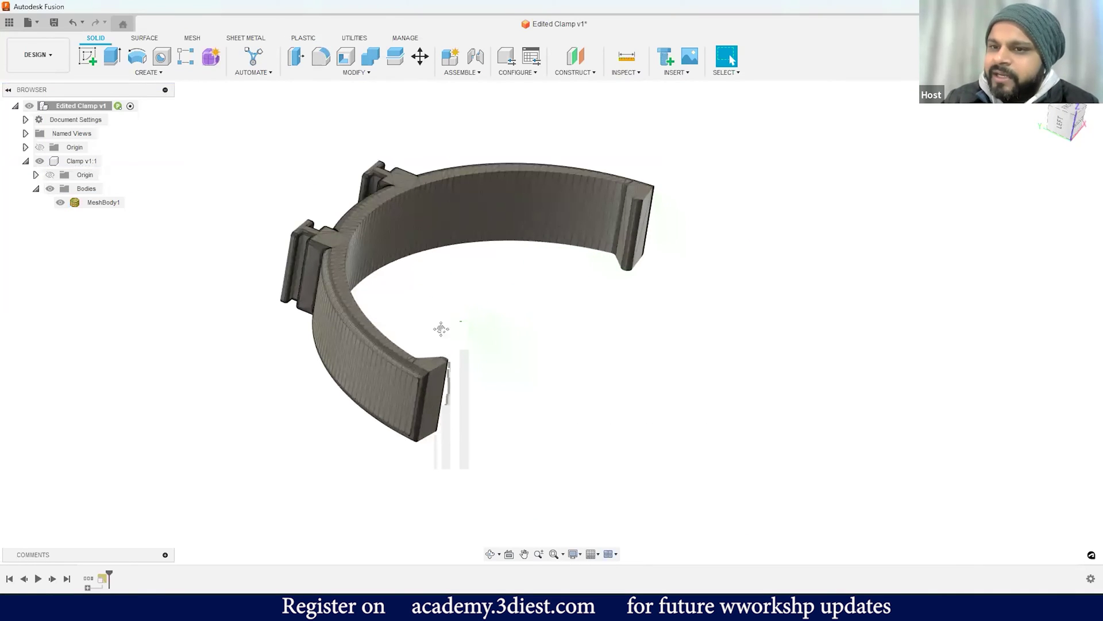
scroll(451, 326, up, 3)
mouse_move(489, 359)
shift+middle_down()
mouse_move(466, 313)
mouse_move(494, 286)
mouse_move(472, 352)
shift+middle_up()
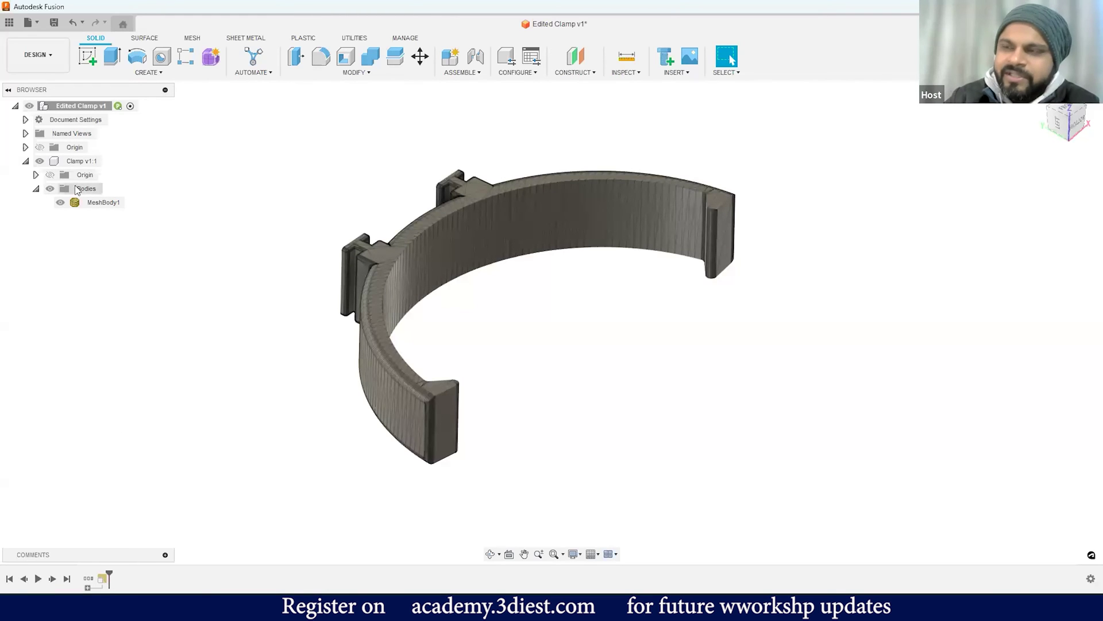
click(26, 161)
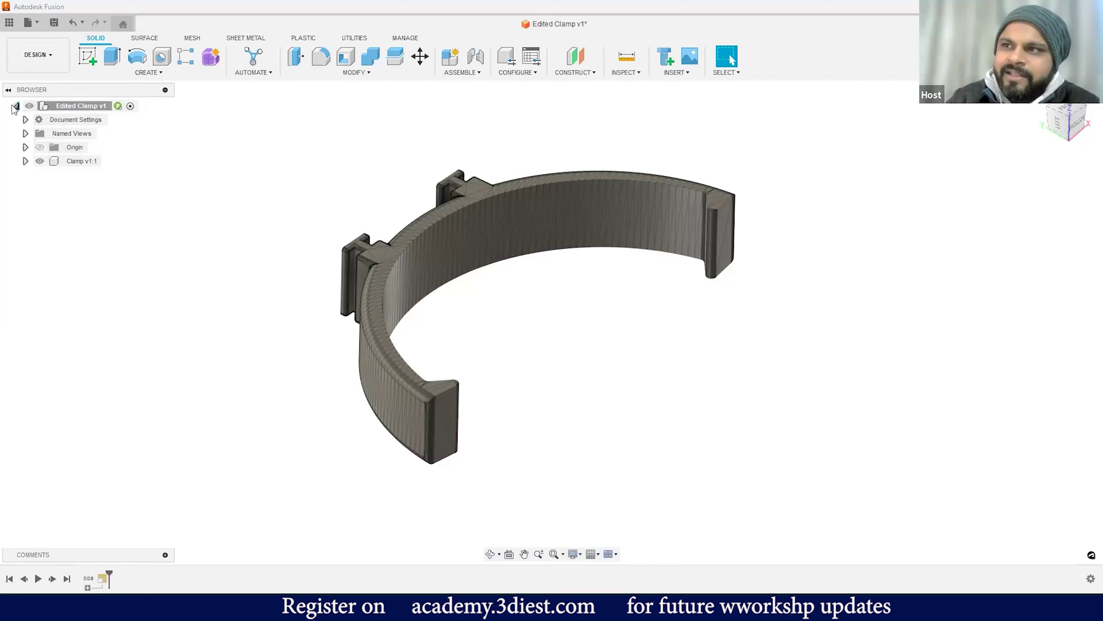
Check the root component's options for design history, dismiss them, expand the timeline group, and select its Clamp v1:1 feature
right_click(88, 107)
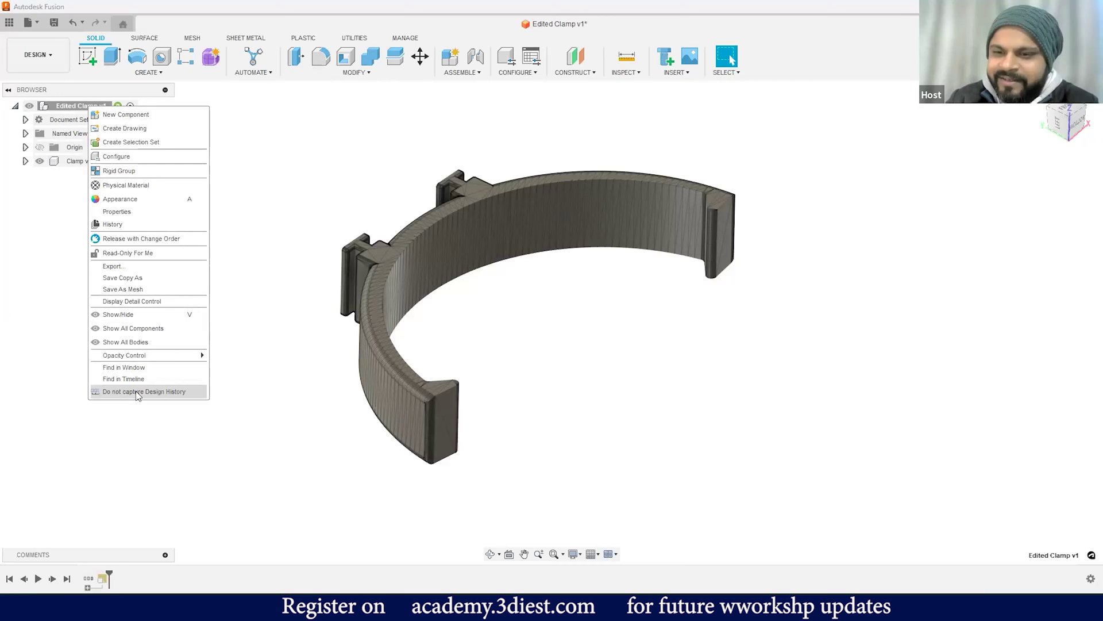
click(121, 537)
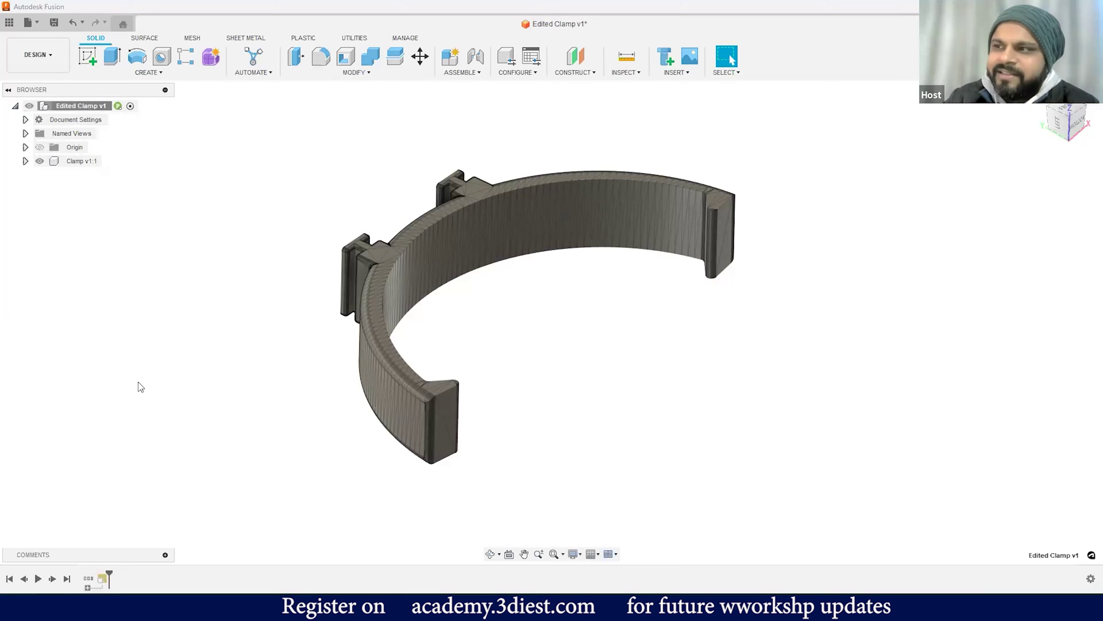
click(88, 585)
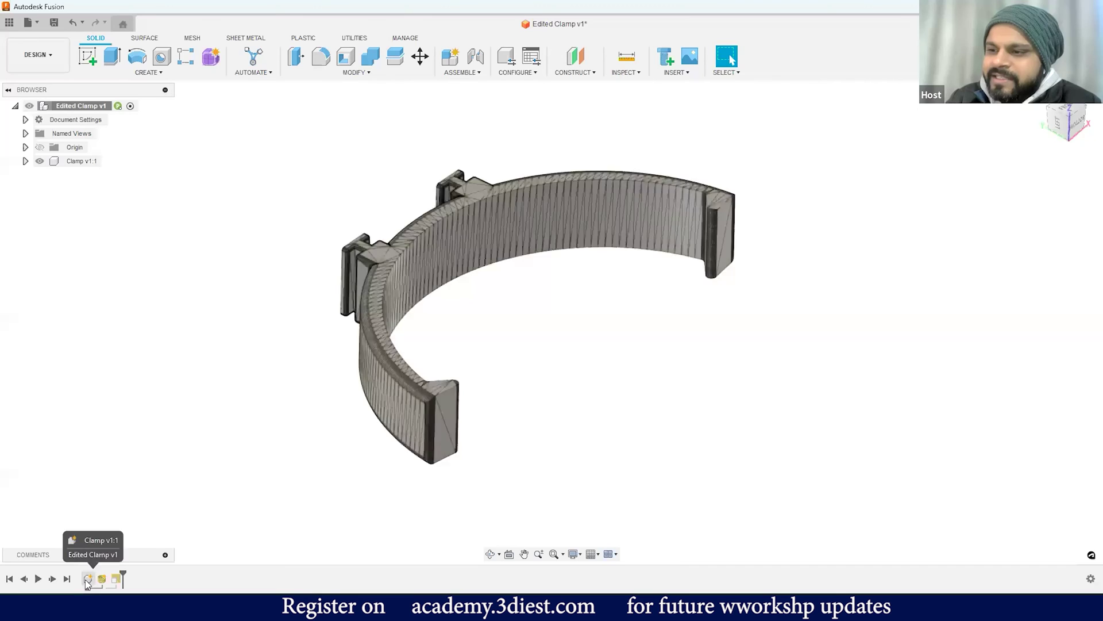
click(88, 578)
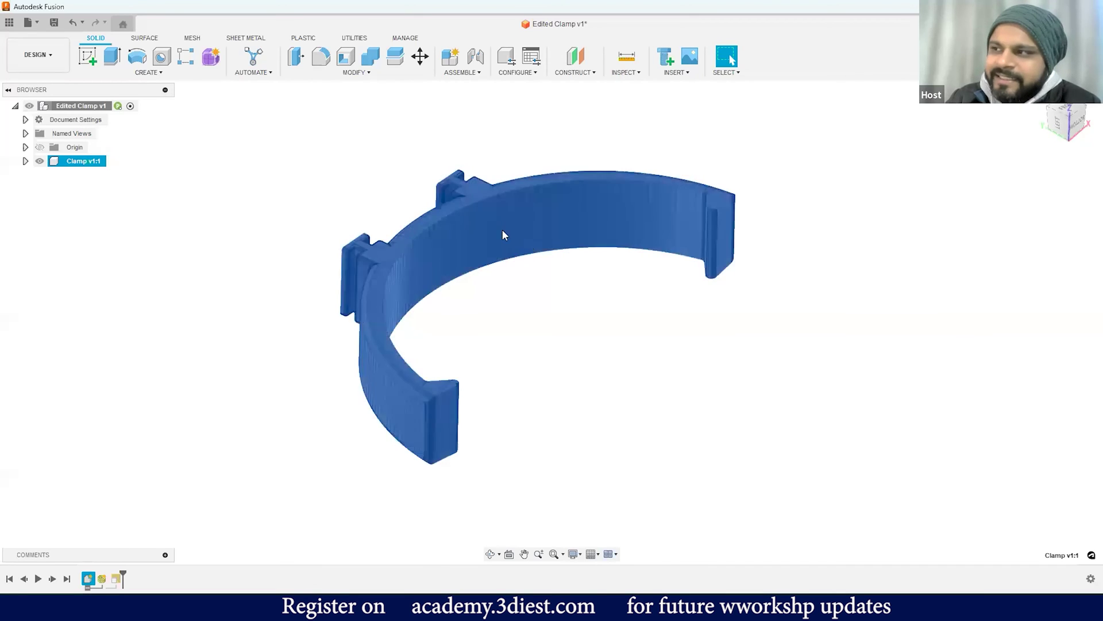
Select the base mesh feature in the timeline group and check the Clamp v1:1 component in the design tree
click(99, 580)
click(101, 580)
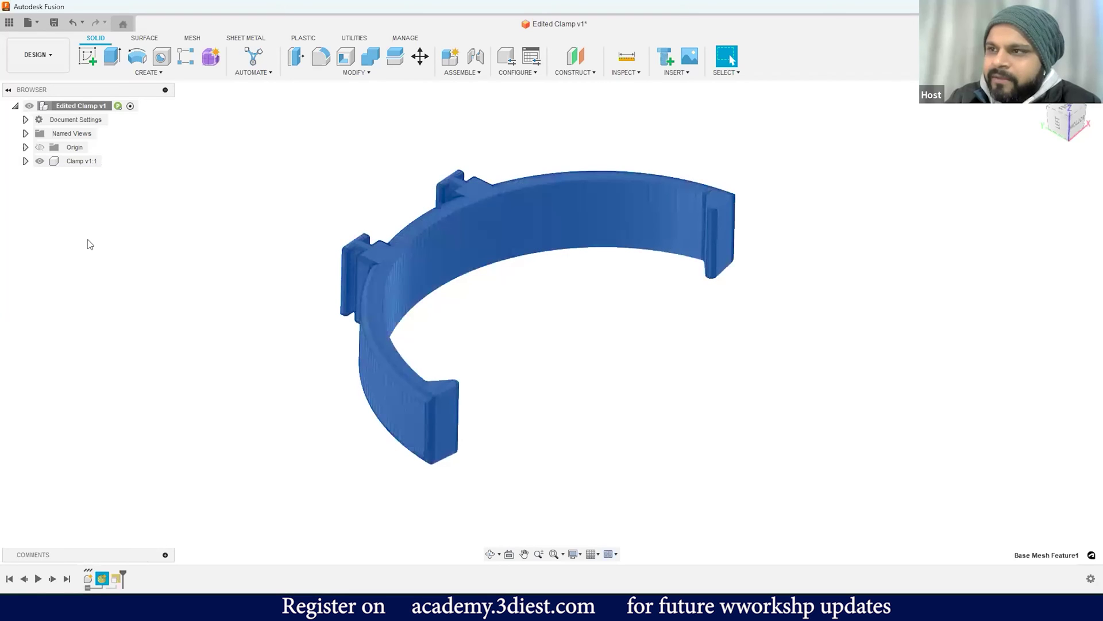
click(25, 162)
click(25, 161)
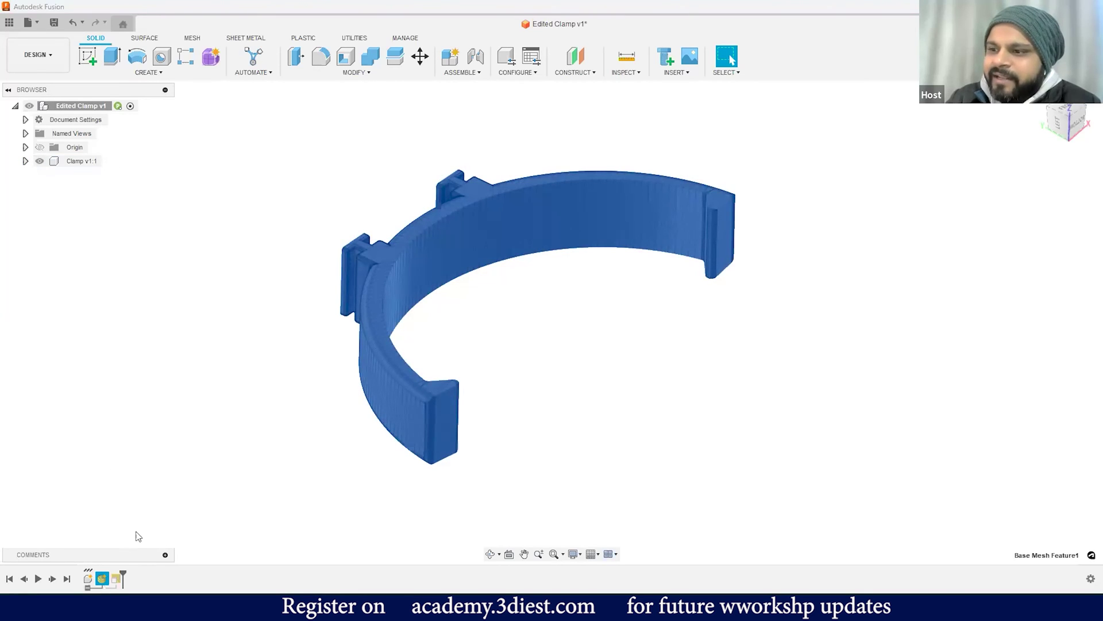
click(156, 483)
Collapse the timeline group, check the clamp's Scale feature, and clear the selection
click(101, 581)
click(88, 588)
click(113, 533)
click(104, 580)
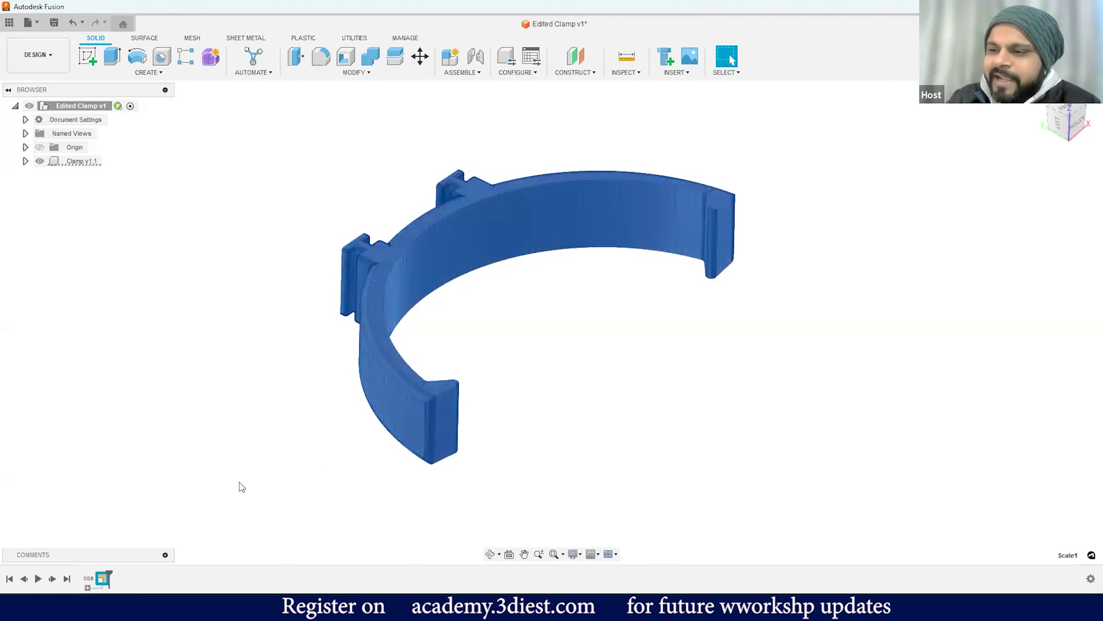
click(106, 585)
click(104, 583)
click(101, 581)
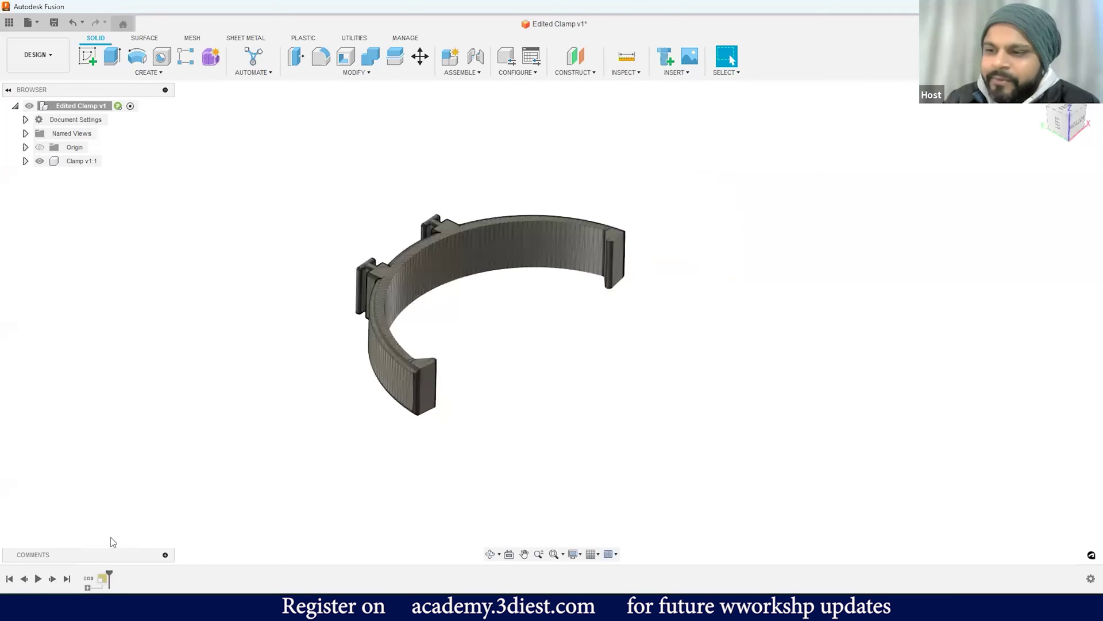
Section the clamp mesh with the XZ plane offset by -400 mm, inspect its interior, and cancel the analysis
scroll(466, 311, up, 1)
middle_drag(466, 311, 388, 330)
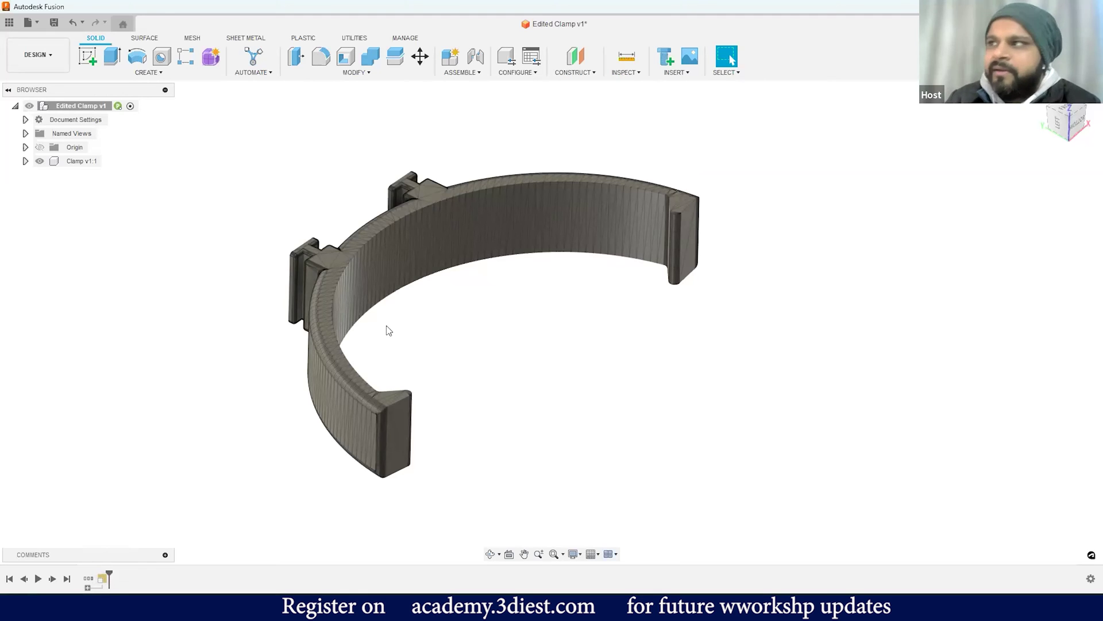
click(626, 73)
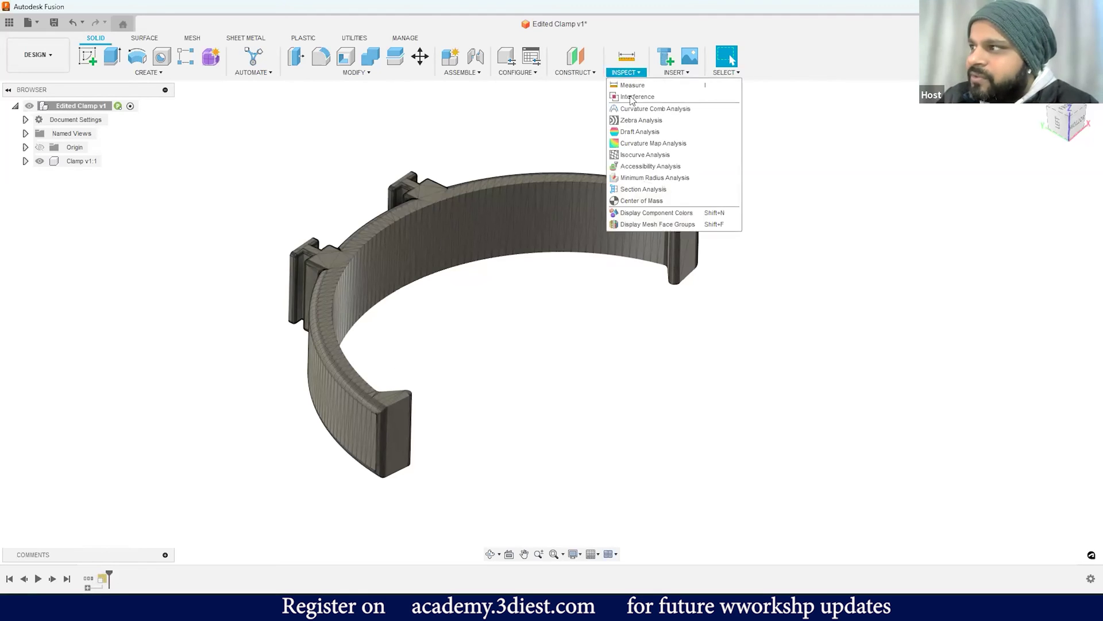
click(642, 190)
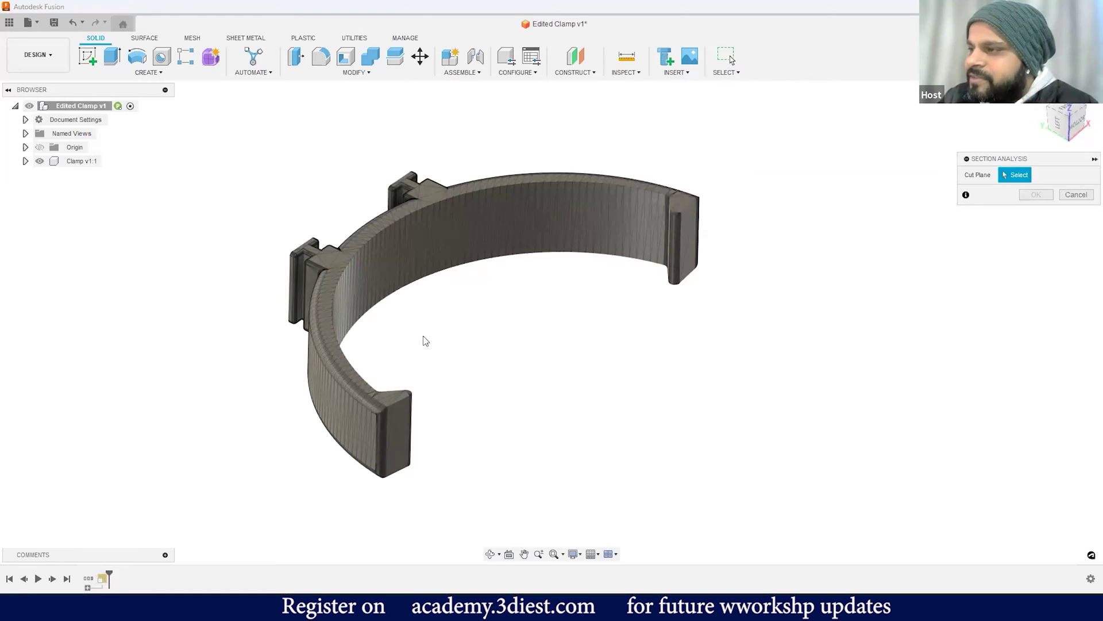
scroll(425, 341, down, 5)
click(208, 225)
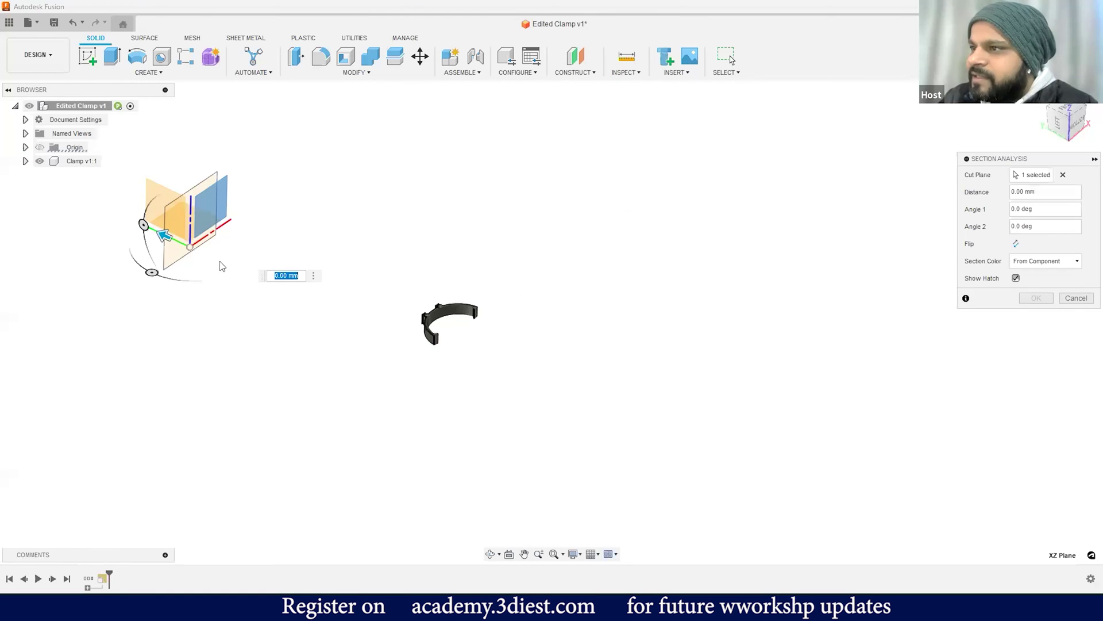
drag(165, 236, 404, 343)
scroll(404, 348, up, 5)
shift+middle_drag(404, 348, 437, 345)
scroll(437, 345, up, 5)
shift+middle_drag(270, 310, 336, 306)
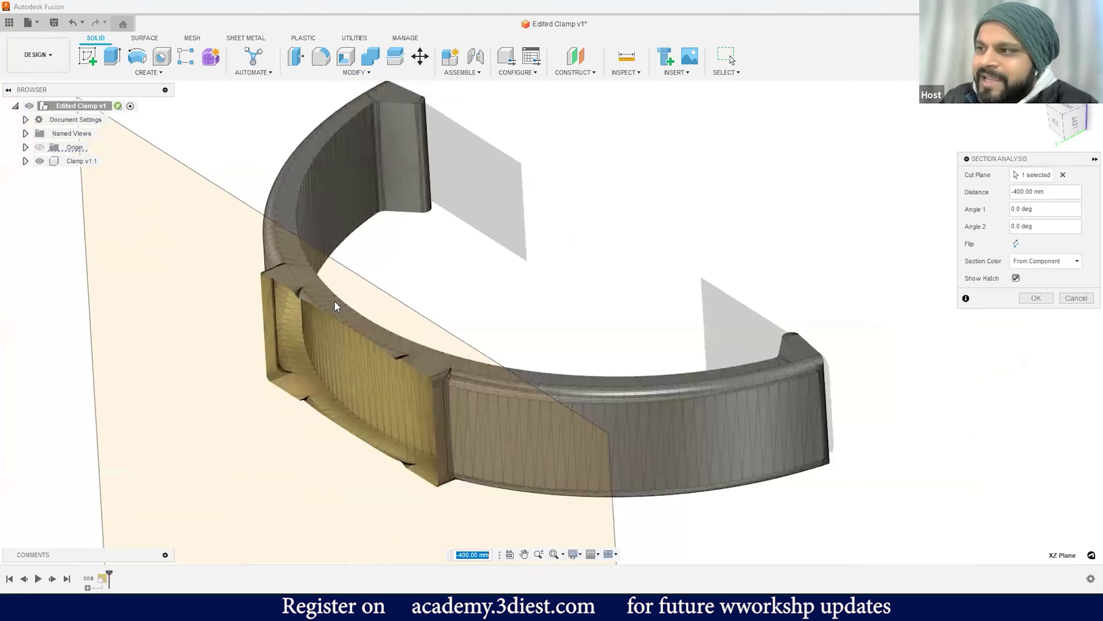
scroll(403, 275, down, 5)
key(Escape)
scroll(368, 315, up, 3)
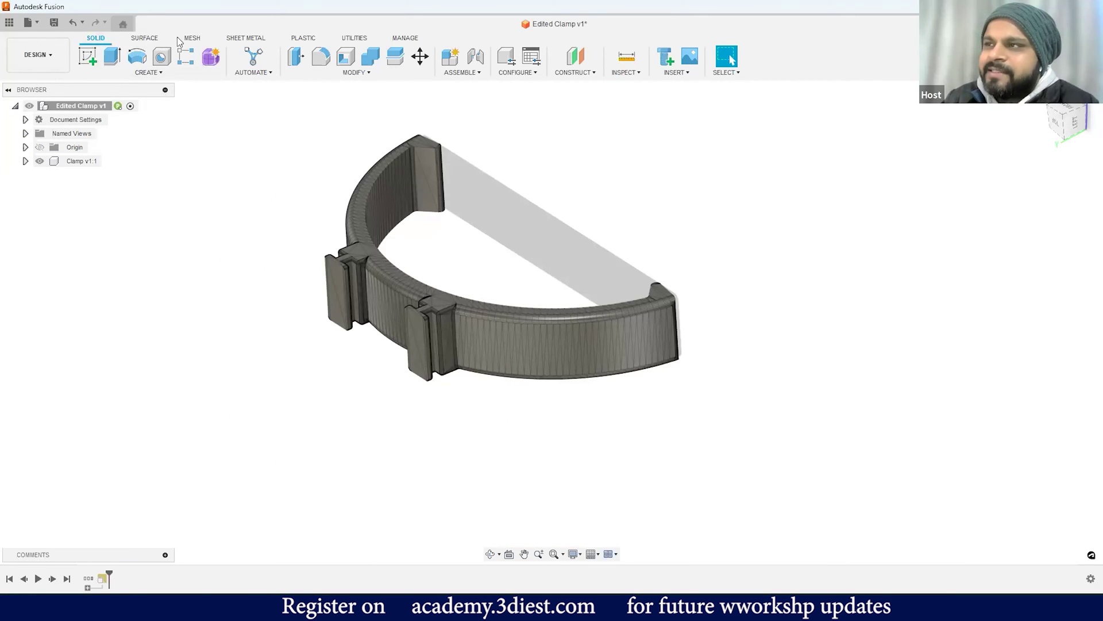
Convert the clamp's MeshBody1 with Convert Mesh, using the Parametric operation and the Faceted method
click(191, 38)
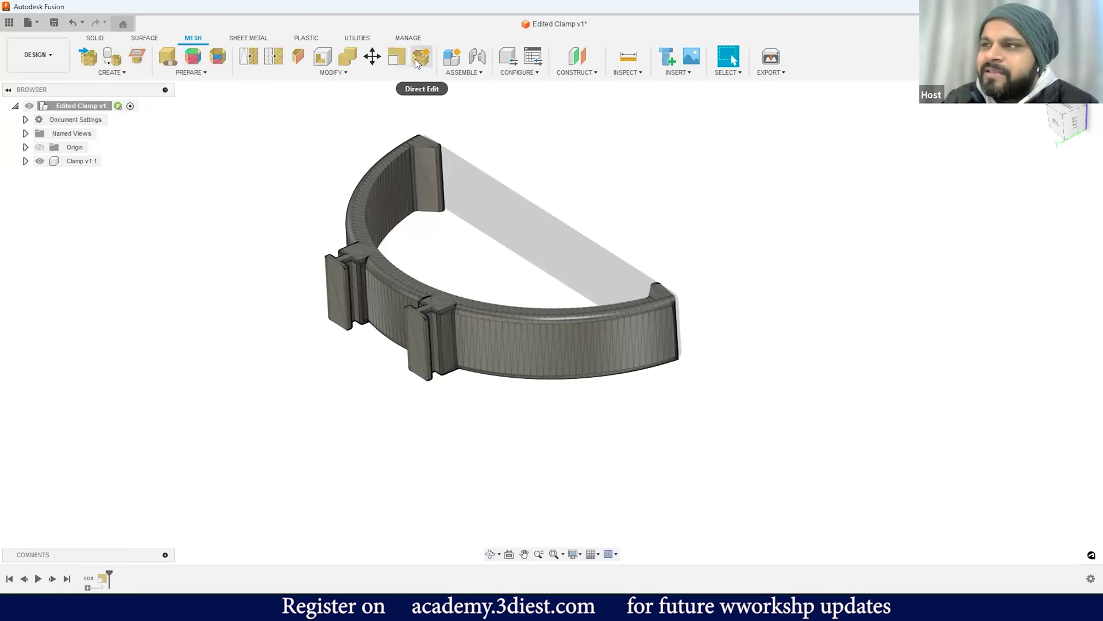
click(115, 73)
click(323, 73)
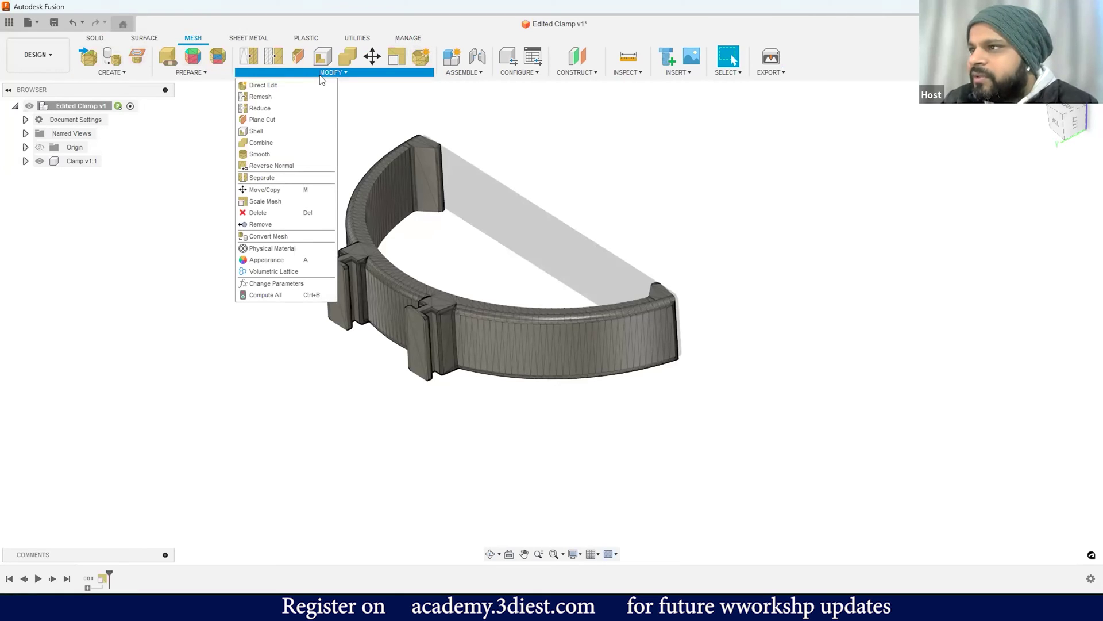
click(268, 237)
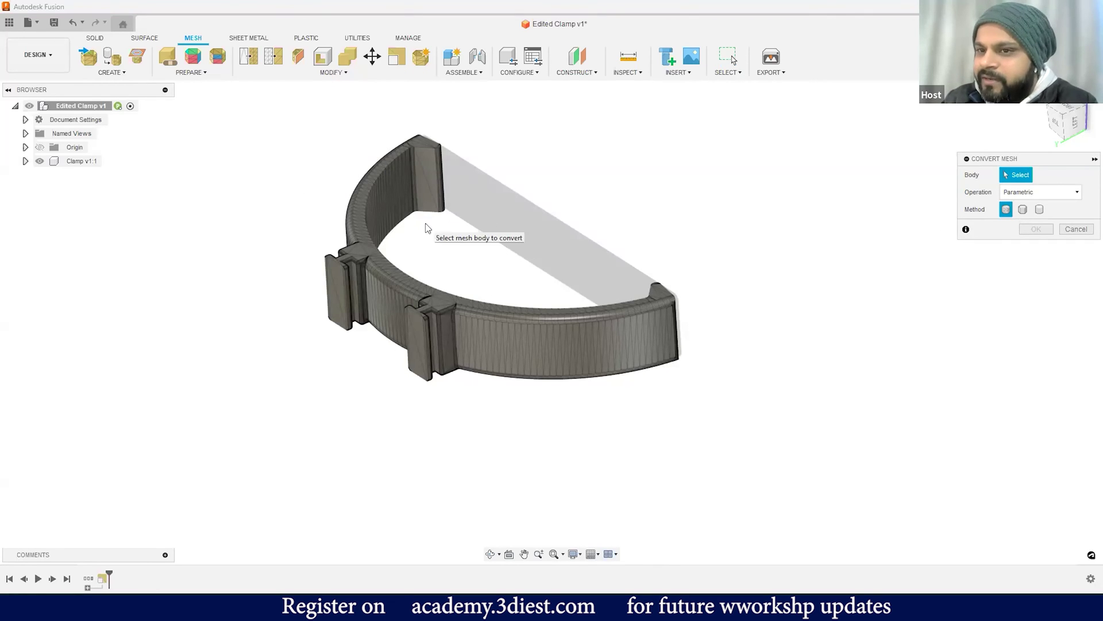
click(26, 161)
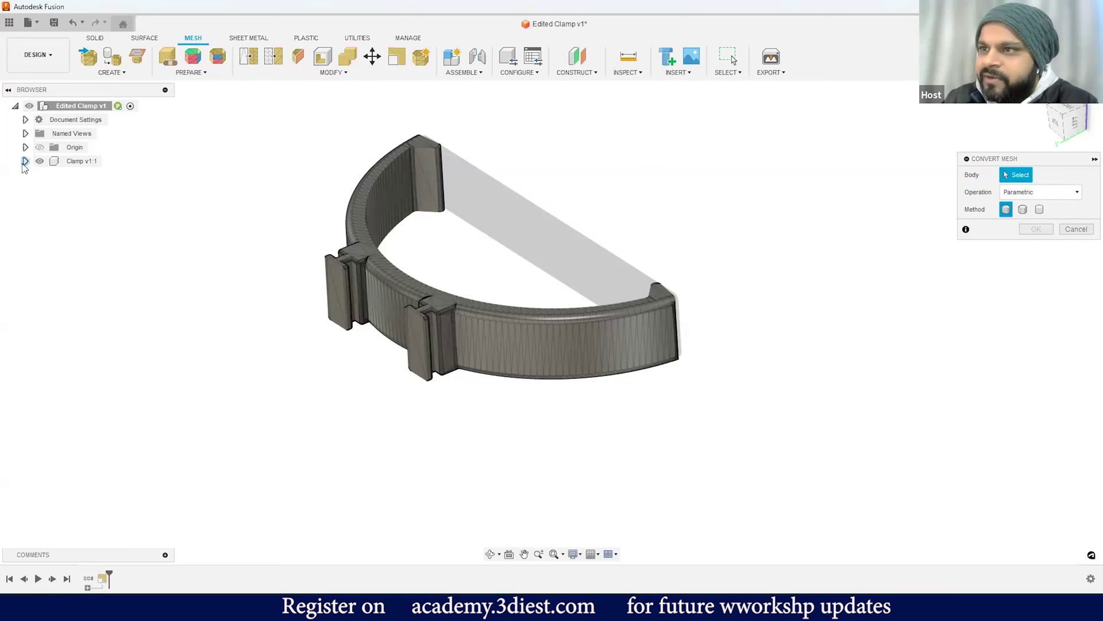
click(35, 189)
click(104, 202)
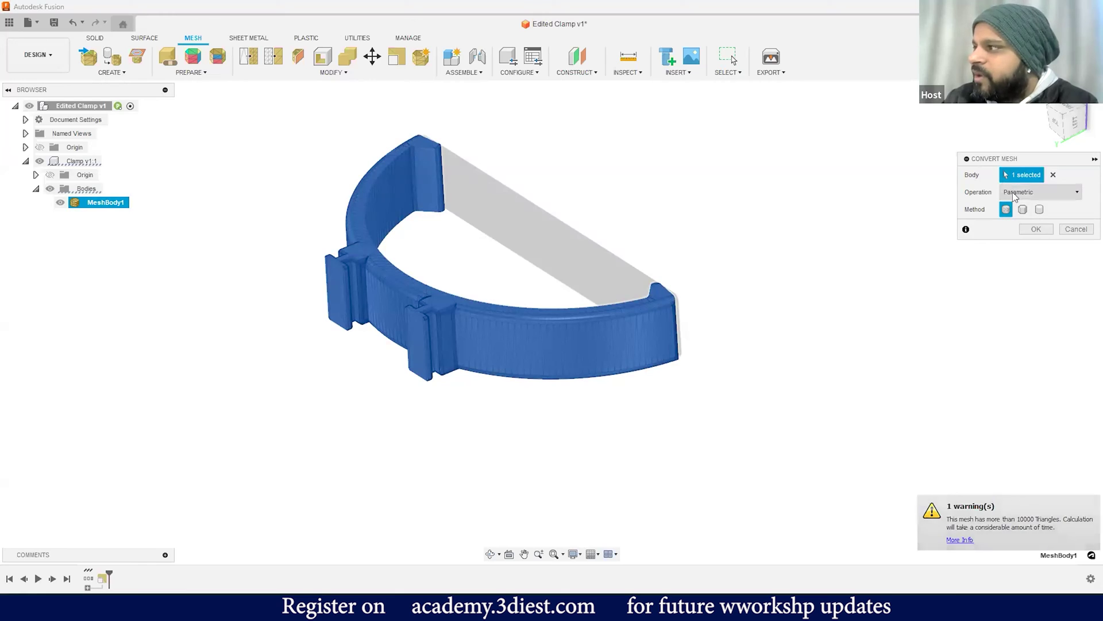
click(1020, 194)
click(1007, 202)
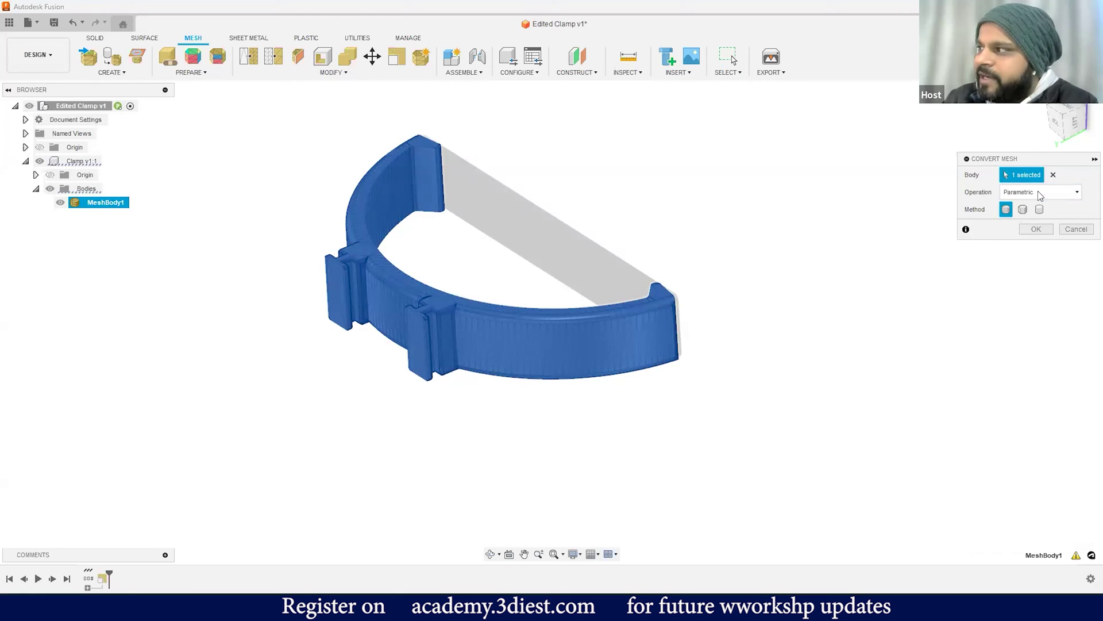
click(1032, 191)
click(1031, 194)
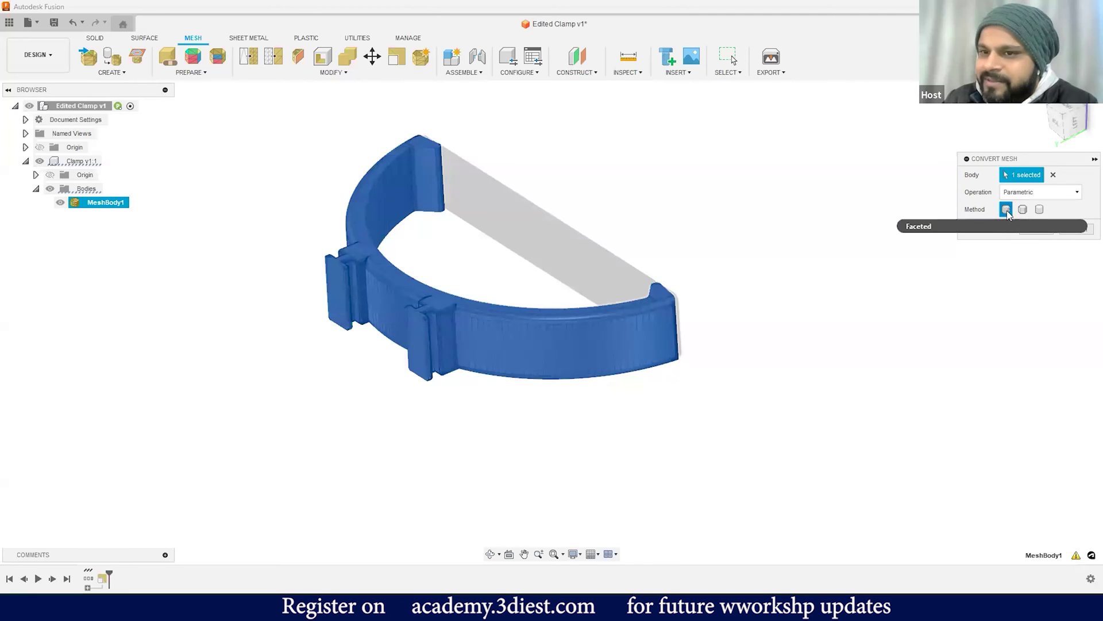
scroll(487, 335, up, 5)
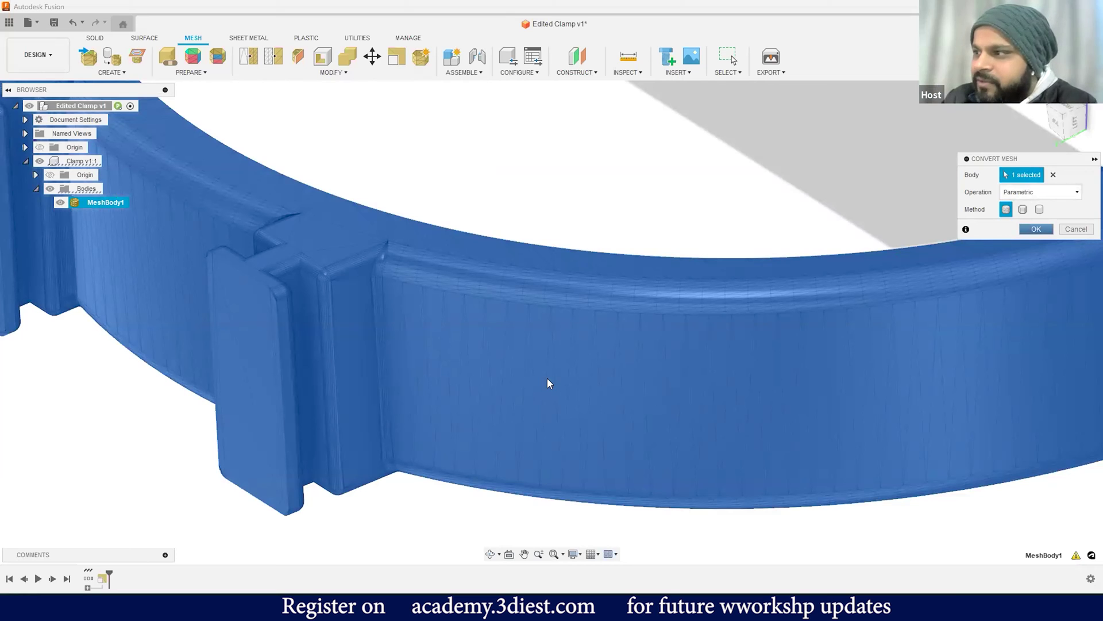
key(Return)
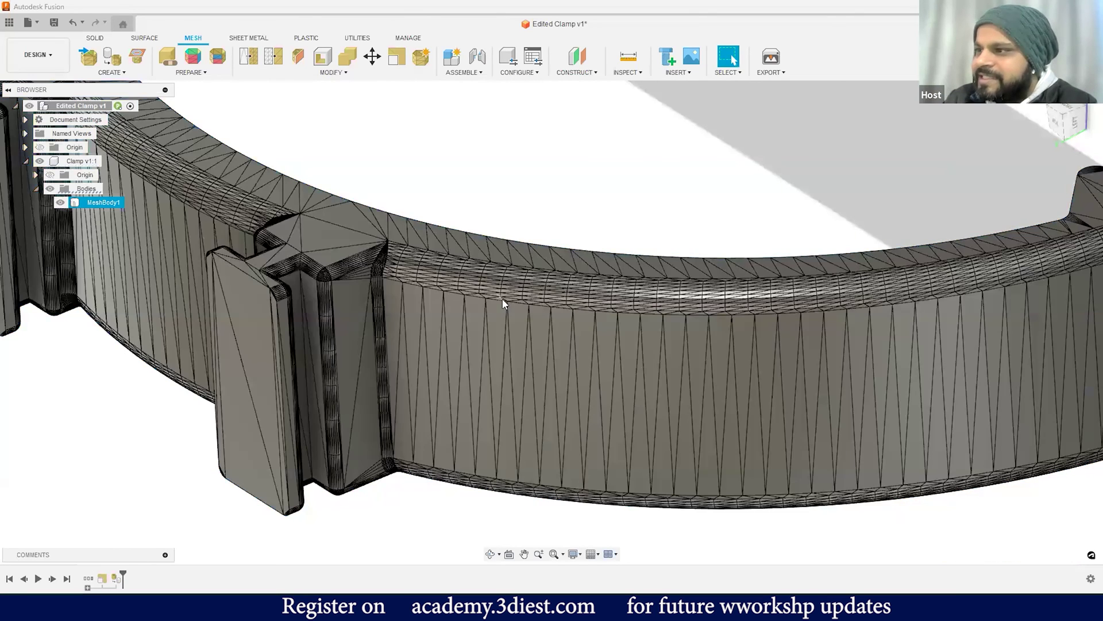
Examine the converted clamp body's triangular facets from the outside and the inside of the ring
scroll(489, 370, down, 5)
scroll(470, 391, down, 3)
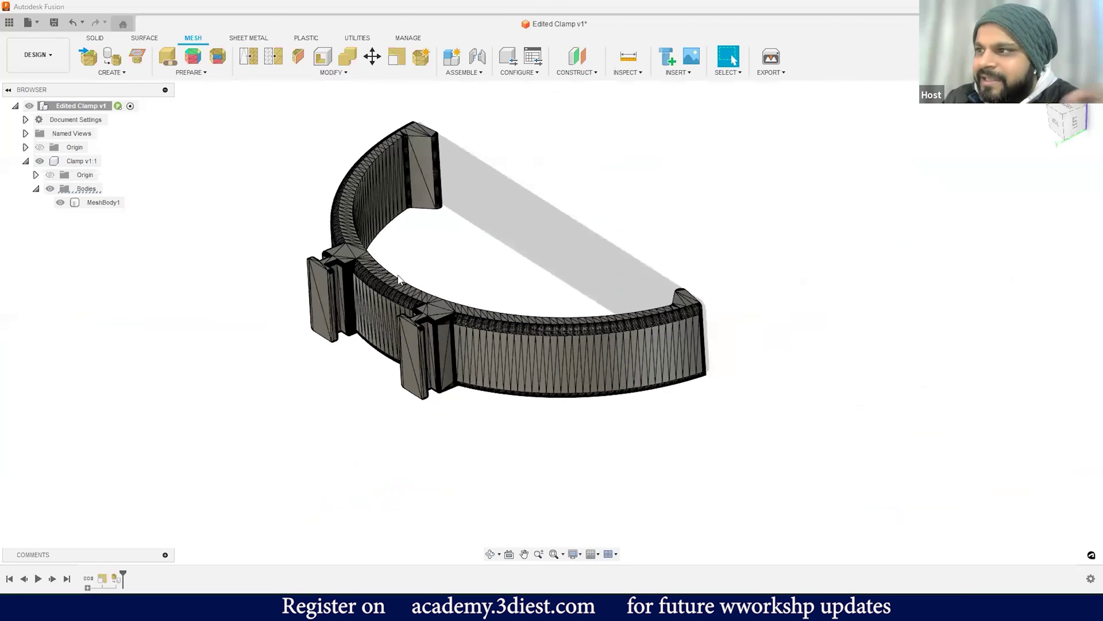
scroll(413, 354, up, 3)
scroll(460, 278, down, 3)
click(460, 278)
scroll(459, 277, up, 2)
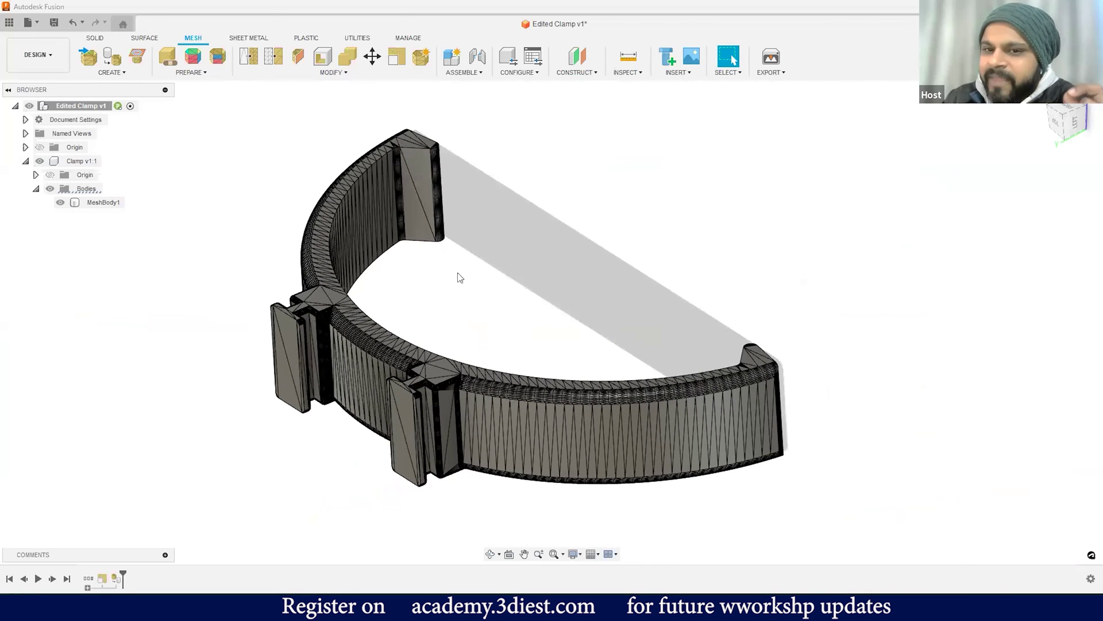
shift+middle_drag(510, 378, 416, 316)
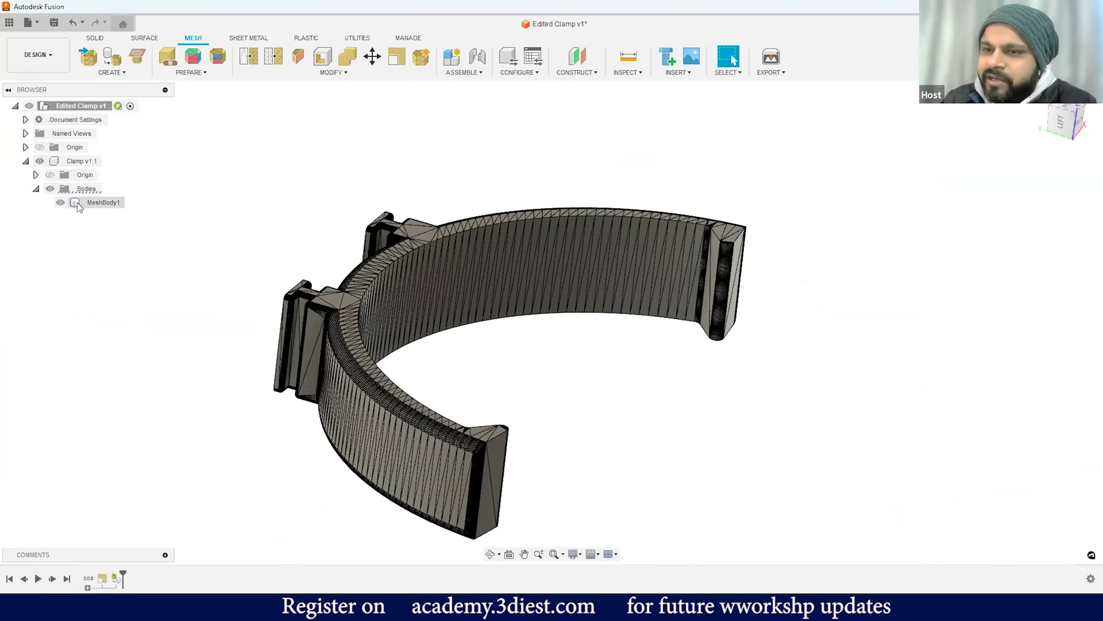
scroll(440, 311, down, 3)
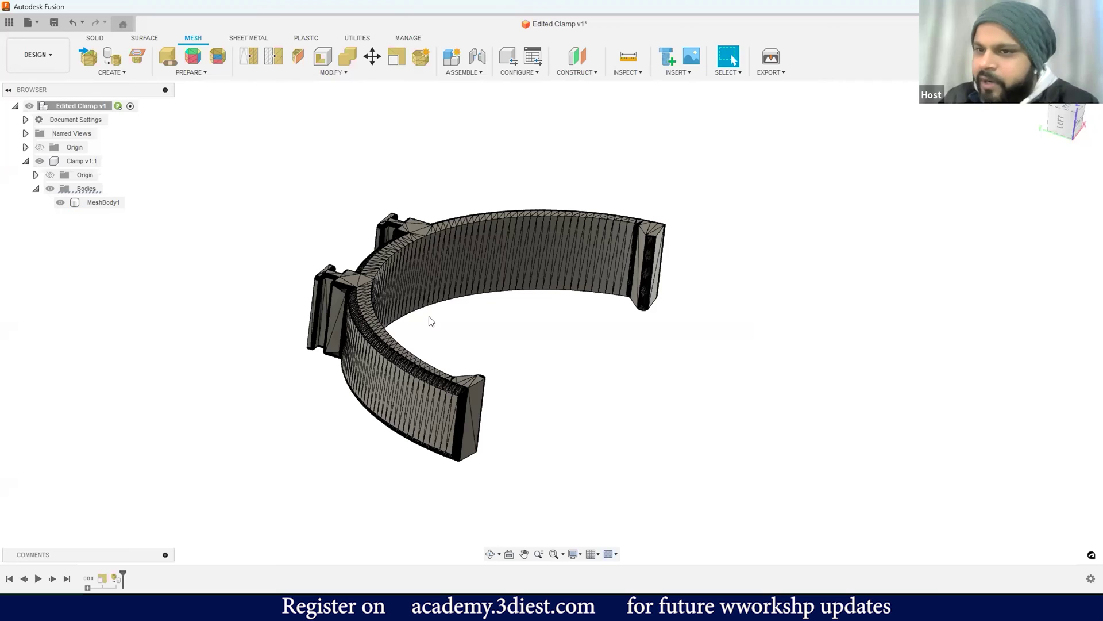
shift+middle_drag(446, 350, 435, 304)
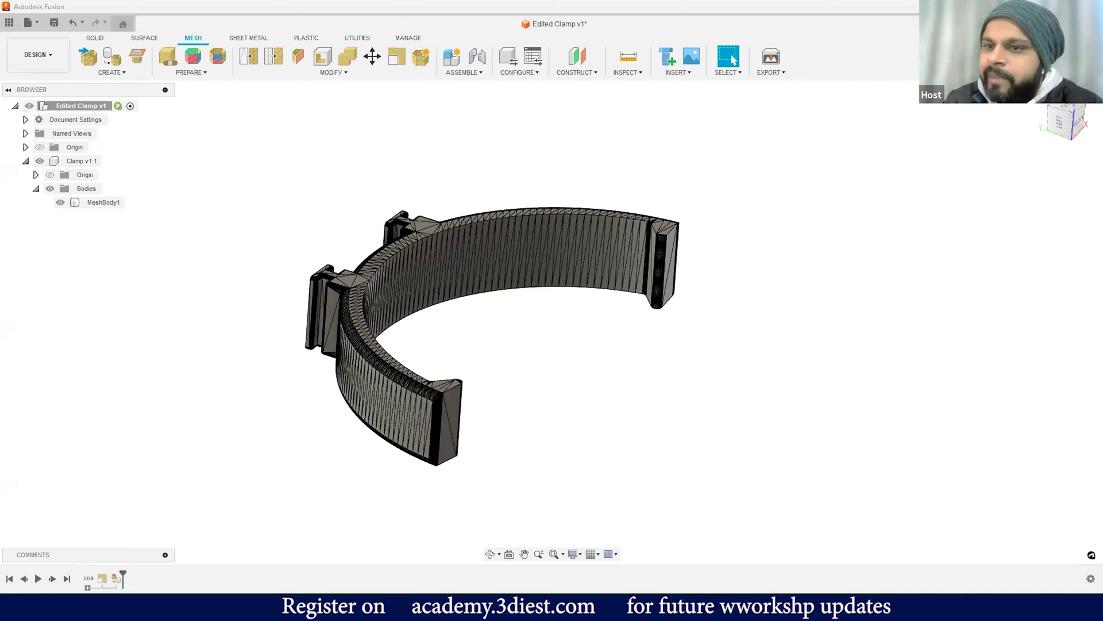
Select one triangular face on top of the clamp beside the nearer bracket and examine how the surface is divided
scroll(378, 295, up, 4)
scroll(325, 256, up, 5)
click(333, 265)
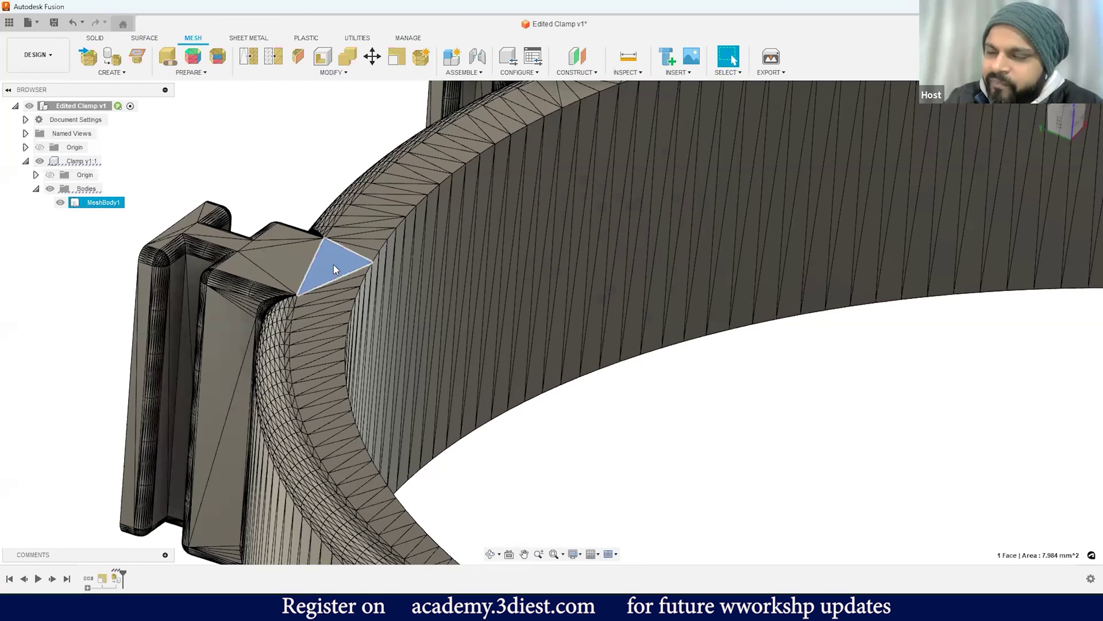
scroll(339, 262, up, 1)
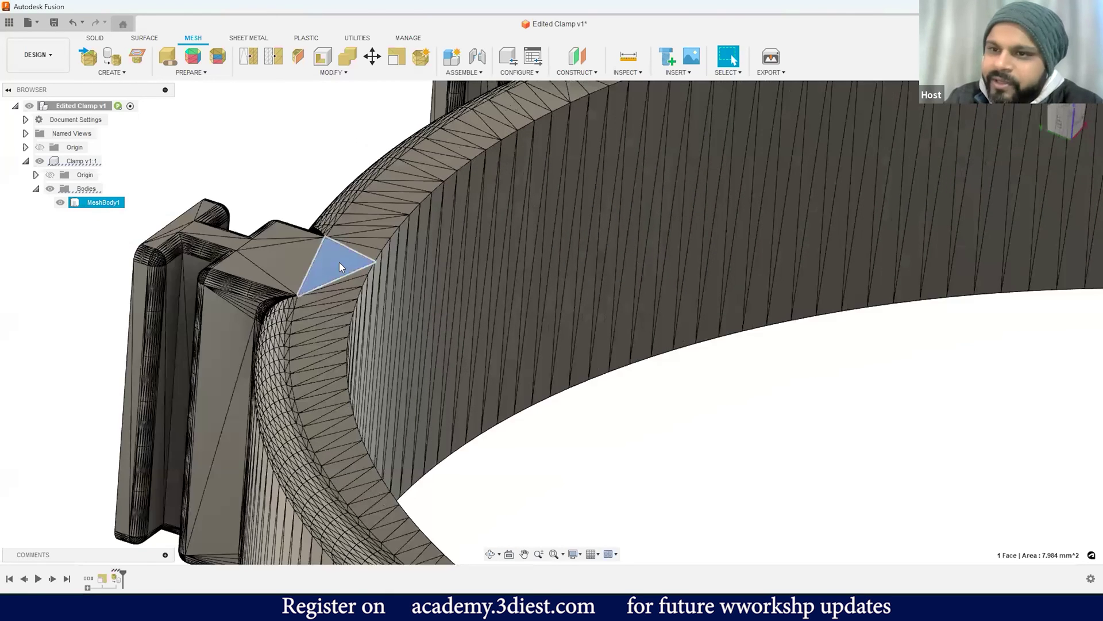
scroll(339, 262, up, 1)
scroll(339, 269, up, 1)
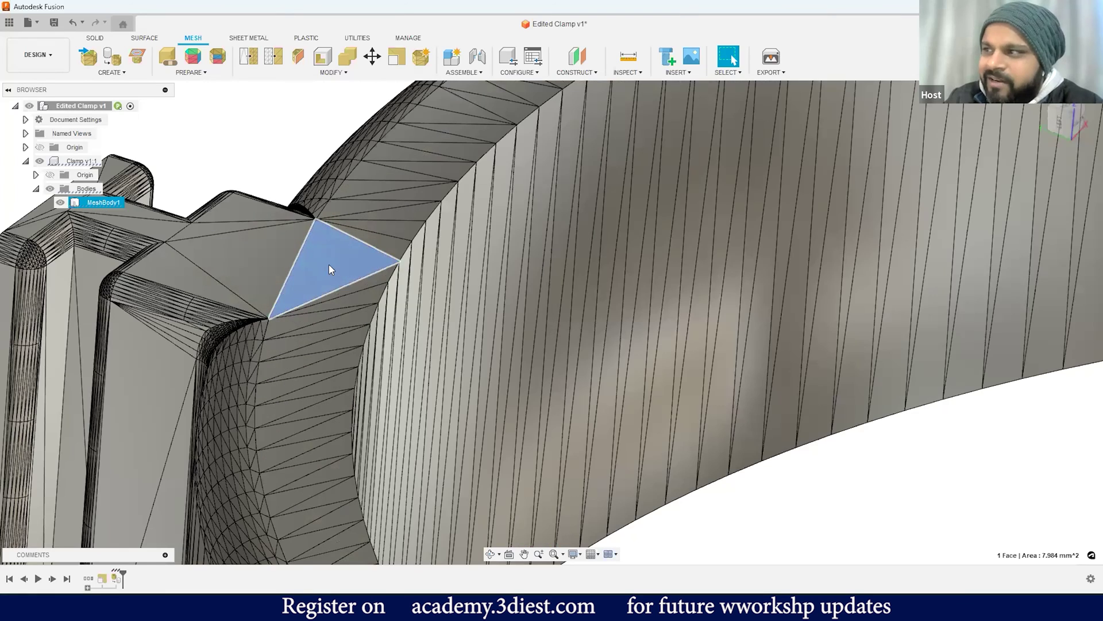
scroll(329, 268, down, 5)
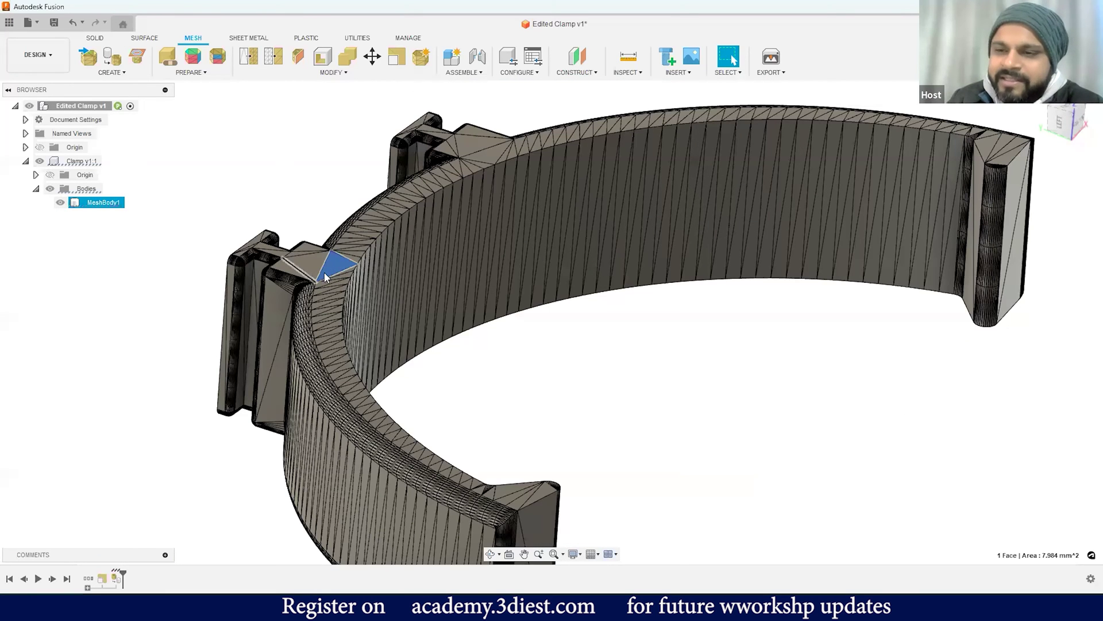
scroll(335, 276, up, 3)
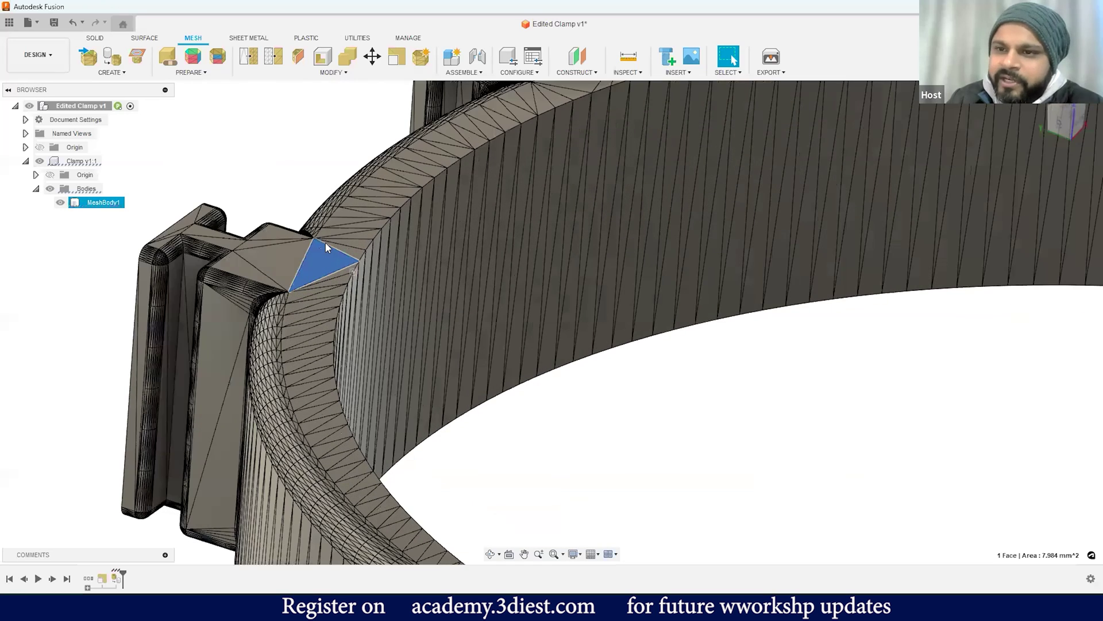
scroll(297, 269, down, 6)
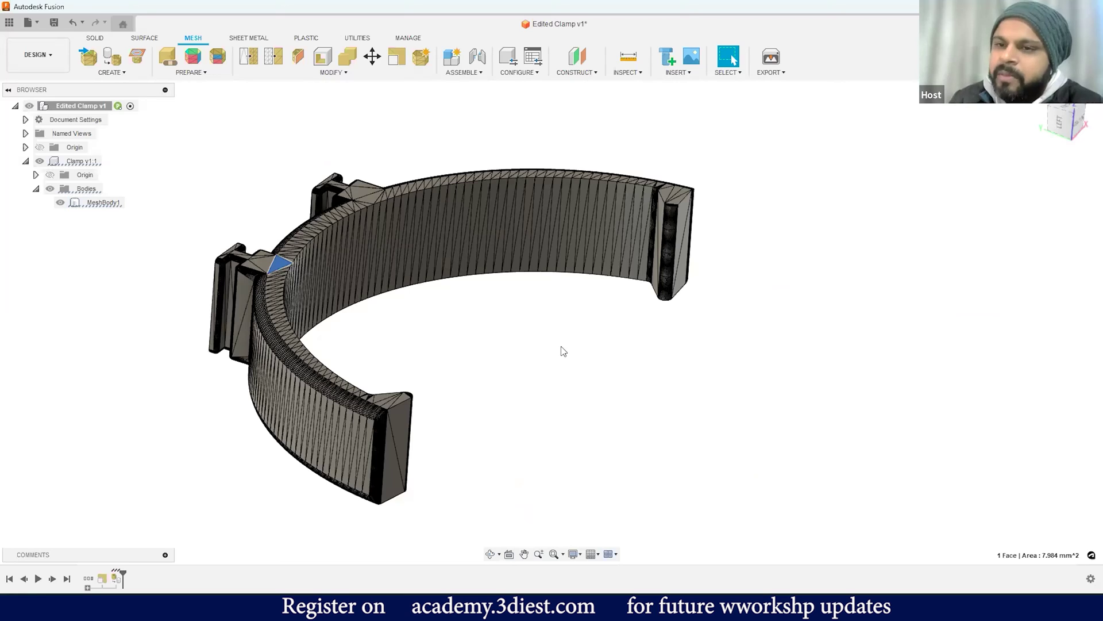
Read the Convert Mesh command's description, dismiss it, and examine the dense facets around the clamp's bracket and rounded edges
click(336, 72)
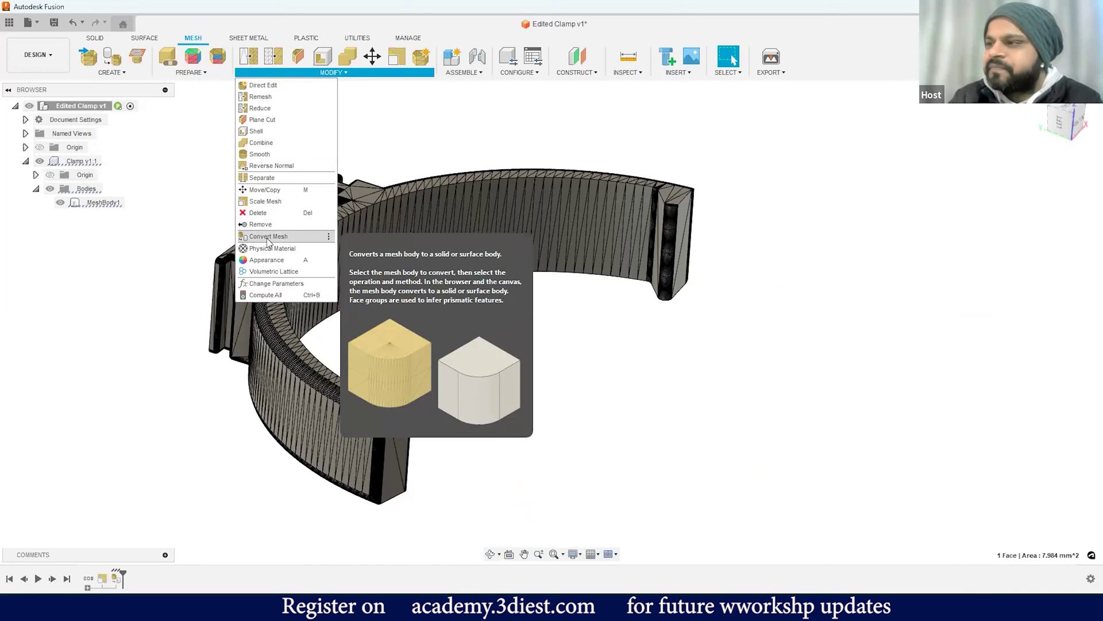
click(504, 320)
click(237, 298)
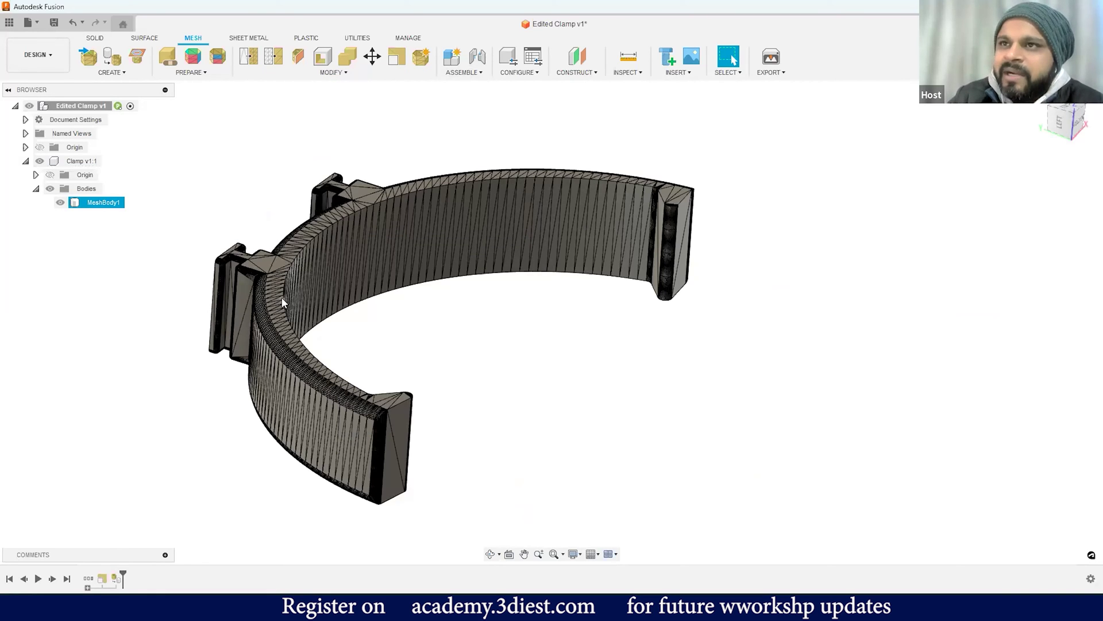
scroll(239, 281, up, 3)
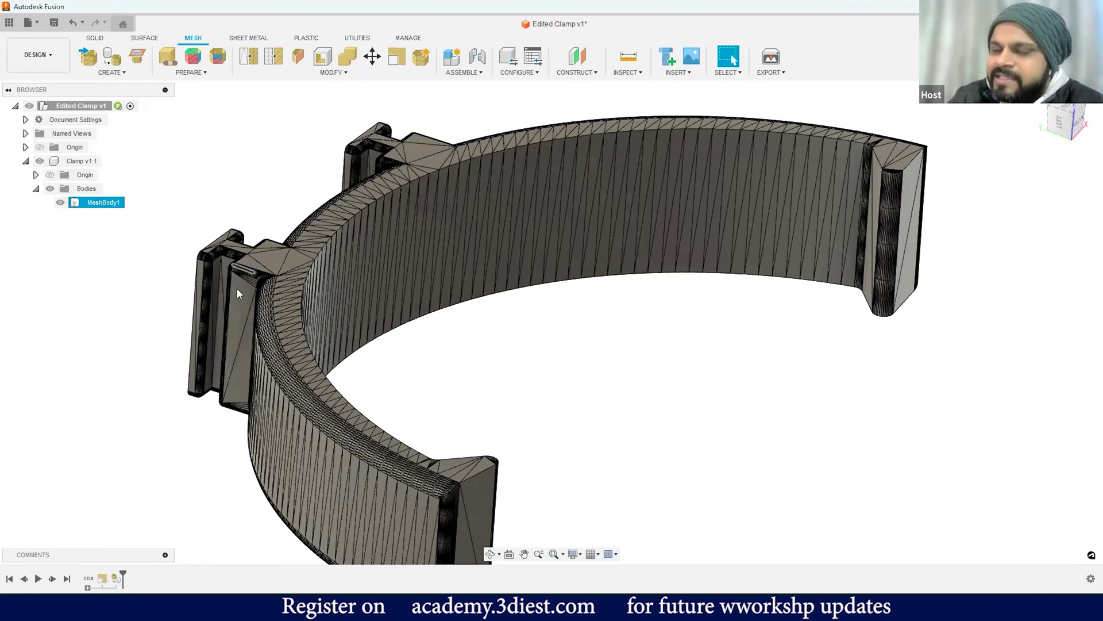
scroll(238, 293, up, 2)
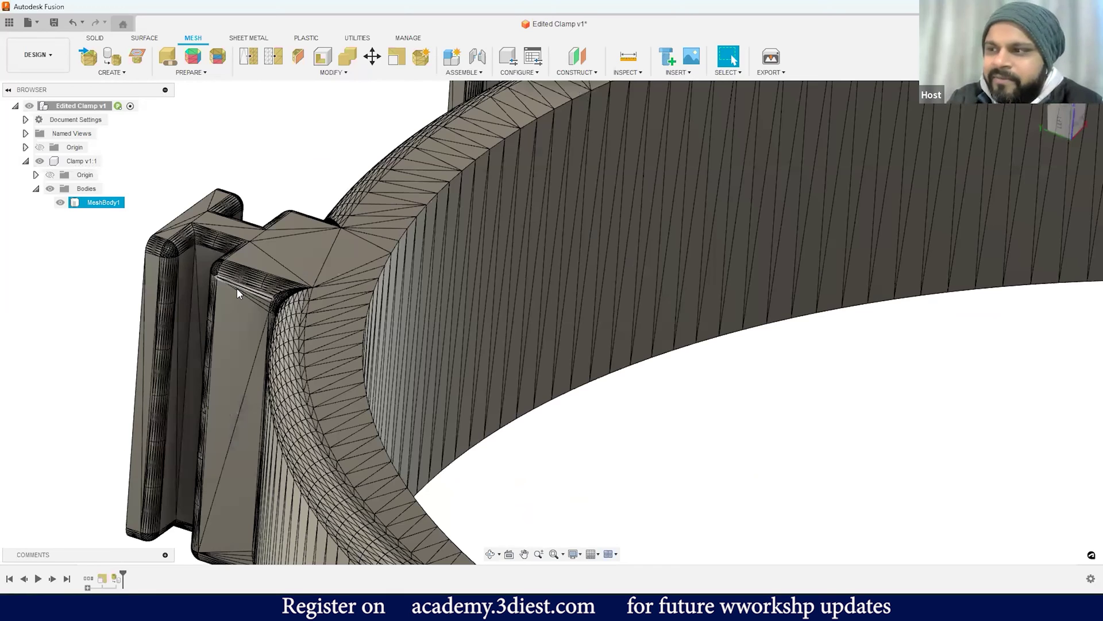
scroll(263, 291, up, 1)
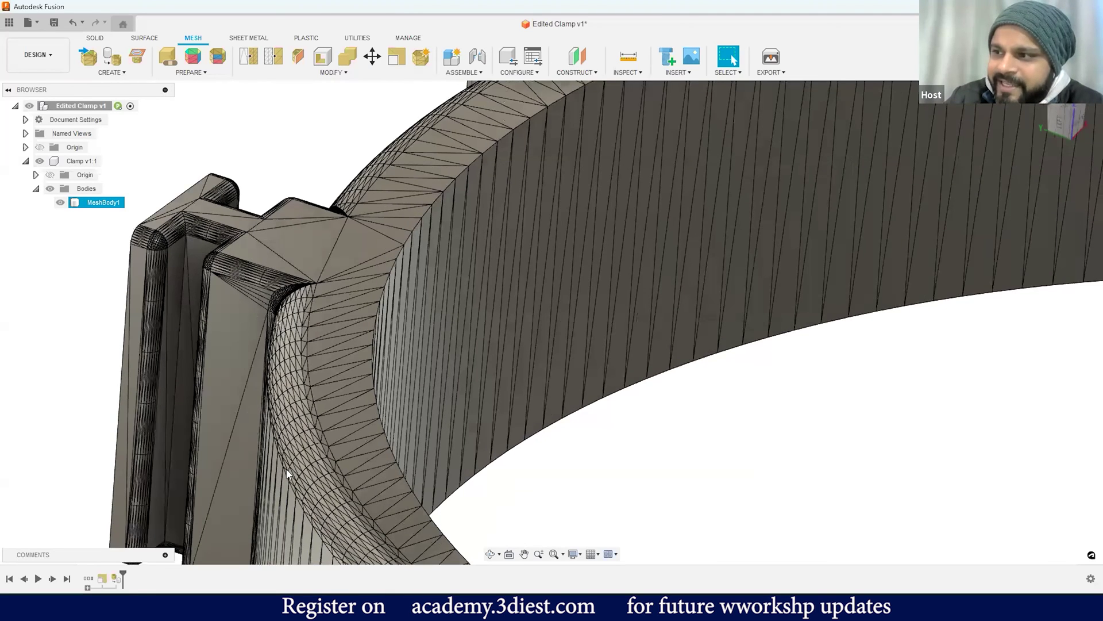
Examine the facets on the ring's rounded edge where it meets the nearer bracket
scroll(318, 362, up, 2)
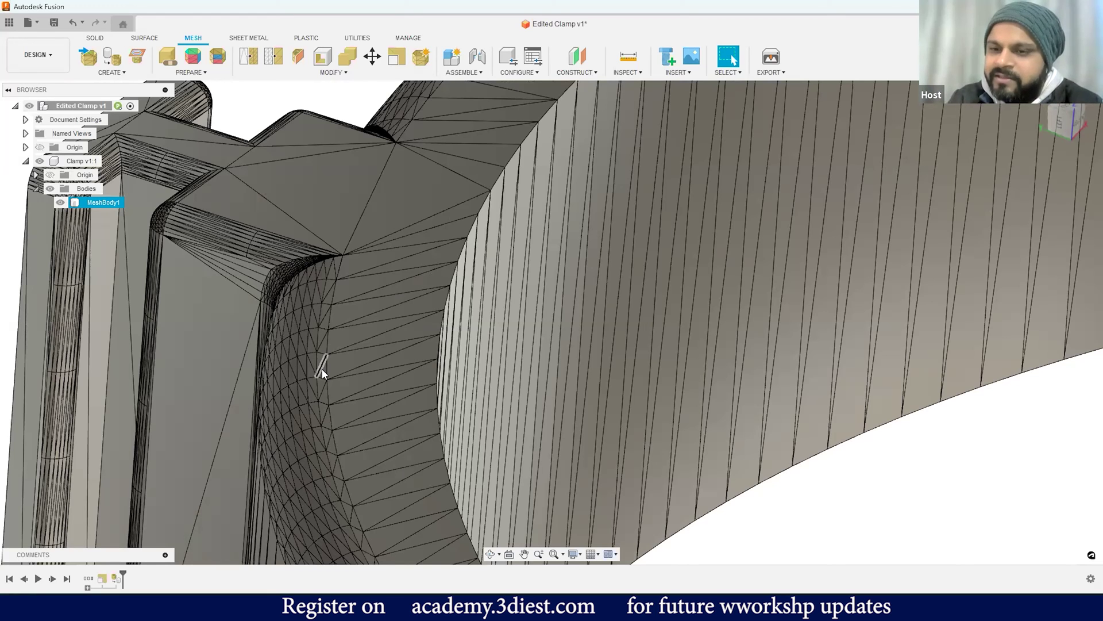
scroll(314, 290, down, 2)
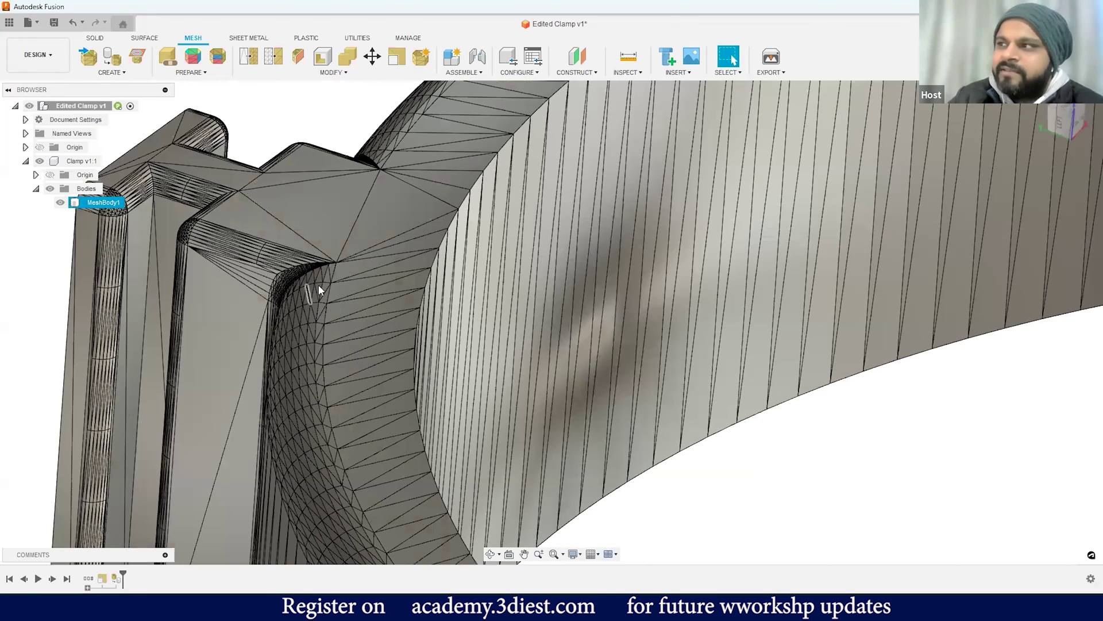
scroll(349, 330, down, 10)
shift+middle_drag(349, 331, 352, 331)
scroll(352, 331, up, 4)
click(352, 331)
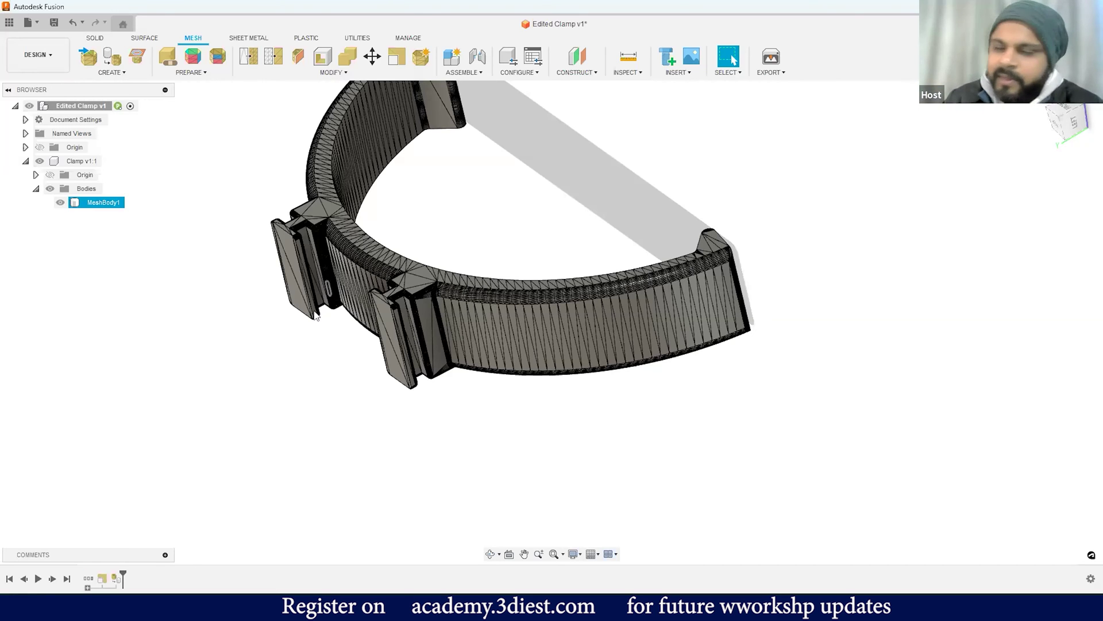
Examine the faceted clamp as a whole, from its outer bracket side round to its open ends
scroll(320, 381, down, 2)
scroll(357, 399, up, 3)
shift+middle_drag(354, 431, 499, 341)
scroll(481, 398, down, 3)
key(Escape)
scroll(480, 371, up, 3)
click(480, 370)
scroll(480, 370, down, 2)
scroll(499, 340, up, 2)
scroll(397, 308, down, 2)
shift+middle_drag(398, 308, 629, 70)
Run a Section Analysis from the clamp's end face, move the cut plane through the ring to view the cross-section, and cancel the analysis
click(628, 72)
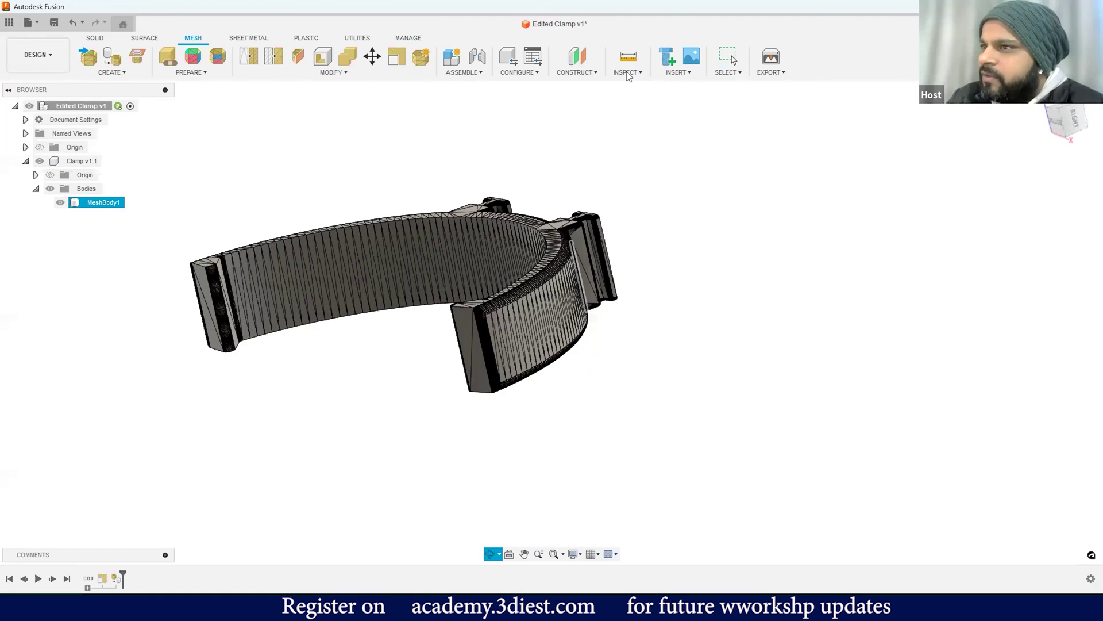
click(635, 188)
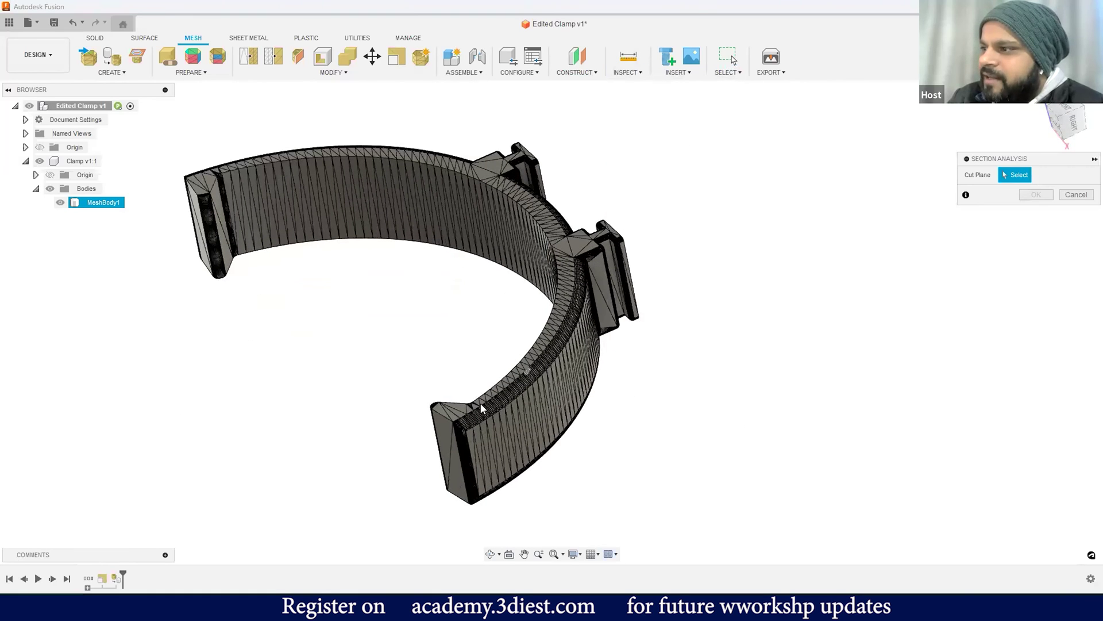
click(444, 447)
drag(413, 459, 416, 441)
shift+middle_drag(417, 440, 559, 346)
mouse_move(559, 347)
mouse_down()
mouse_move(584, 302)
mouse_move(587, 256)
mouse_move(561, 216)
mouse_move(595, 178)
mouse_move(473, 264)
mouse_move(556, 367)
mouse_move(505, 126)
mouse_move(635, 225)
mouse_up()
mouse_move(635, 224)
shift+middle_down()
mouse_move(623, 184)
mouse_move(488, 214)
mouse_move(430, 348)
shift+middle_up()
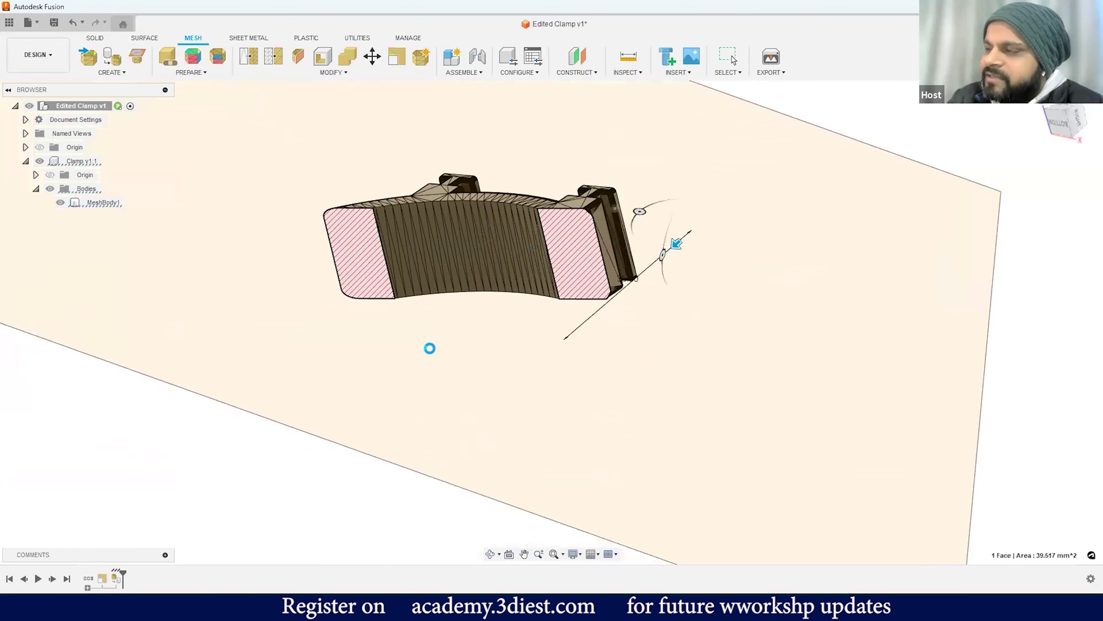
key(Escape)
mouse_move(402, 392)
shift+middle_down()
mouse_move(402, 354)
mouse_move(349, 386)
mouse_move(419, 312)
mouse_move(414, 323)
mouse_move(440, 310)
mouse_move(540, 340)
mouse_move(483, 342)
mouse_move(532, 296)
mouse_move(491, 396)
mouse_move(431, 409)
shift+middle_up()
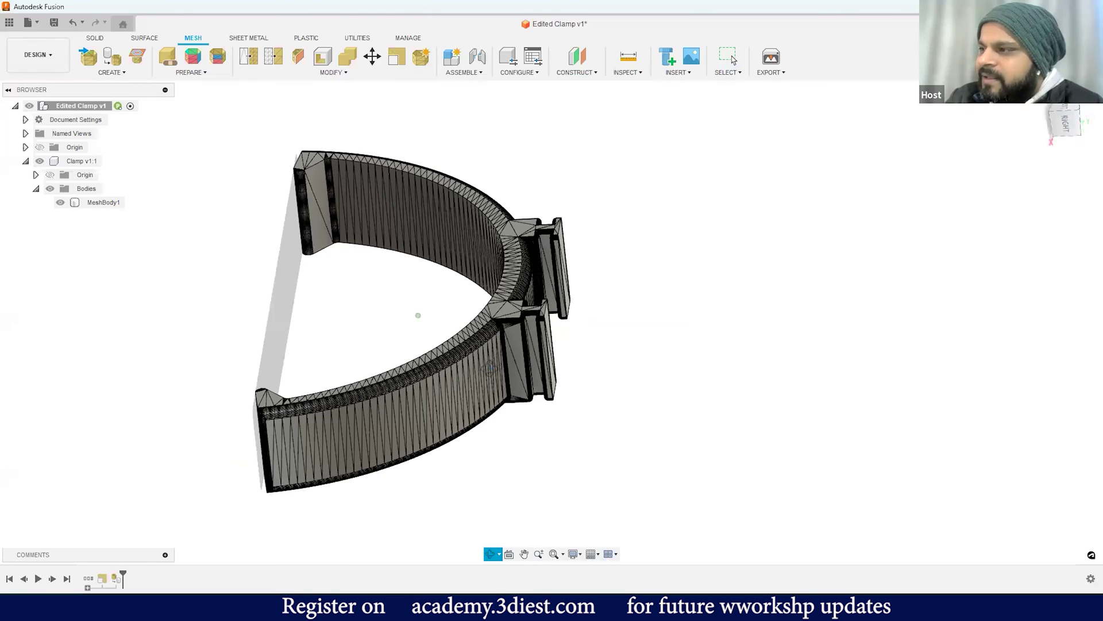
Examine the two brackets and the adjoining ring surface from the outside
scroll(429, 410, up, 4)
scroll(456, 544, up, 2)
mouse_move(413, 463)
middle_down()
mouse_move(414, 552)
mouse_move(466, 365)
mouse_move(411, 463)
middle_up()
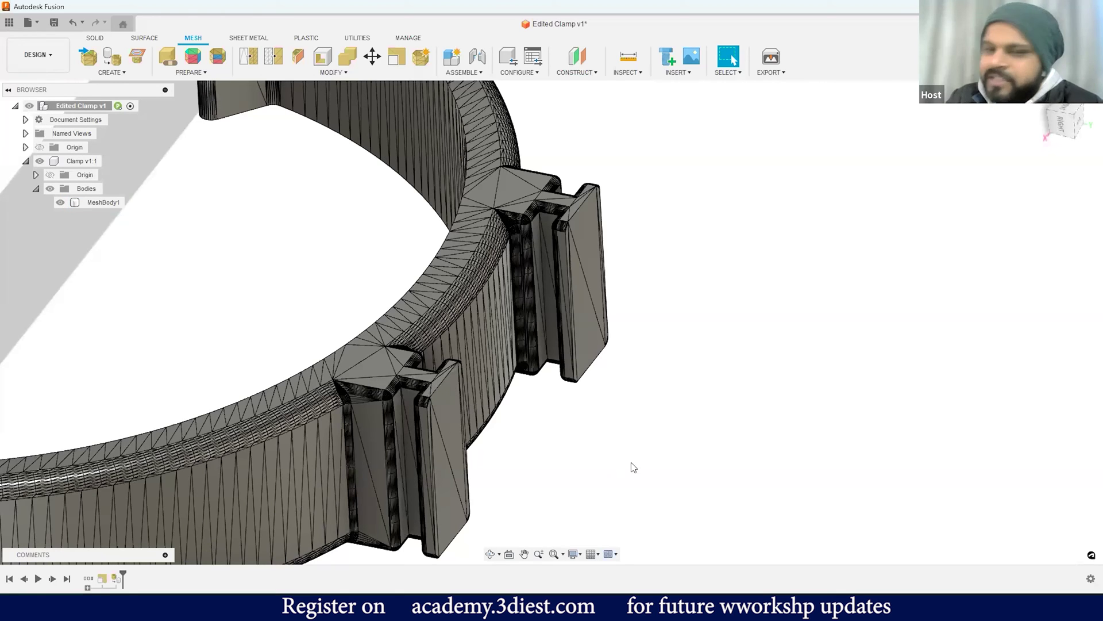
scroll(527, 371, down, 5)
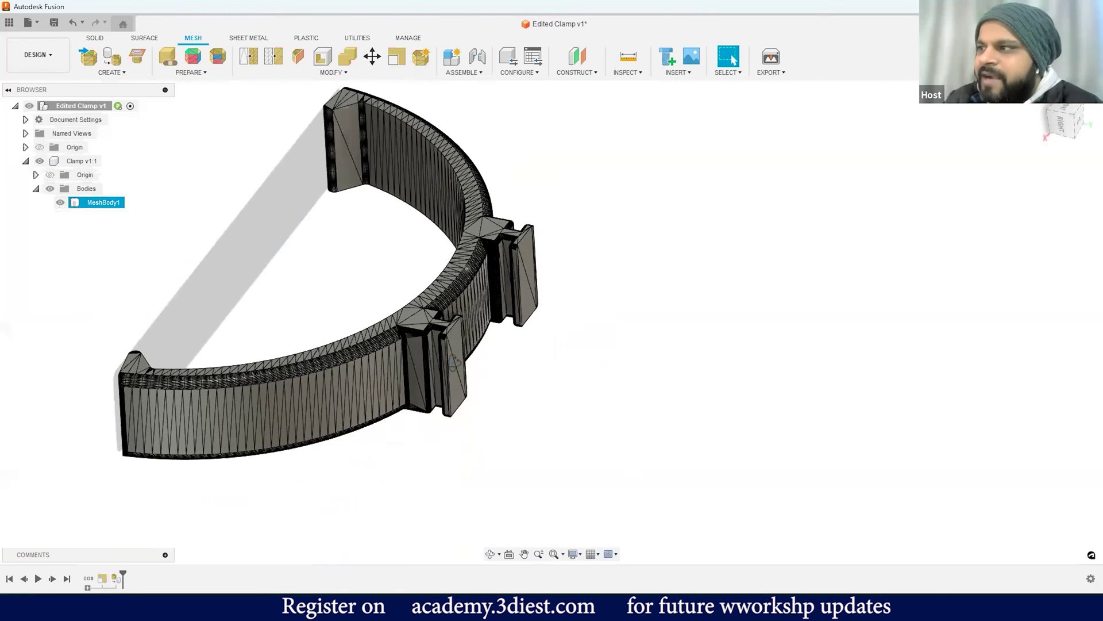
scroll(440, 362, up, 3)
mouse_move(438, 363)
shift+middle_down()
mouse_move(485, 246)
mouse_move(454, 190)
mouse_move(455, 317)
mouse_move(414, 300)
mouse_move(411, 353)
mouse_move(388, 329)
mouse_move(392, 312)
shift+middle_up()
Select individual triangular facets on the nearer bracket's outer face and upper corner to inspect how they are divided
click(409, 303)
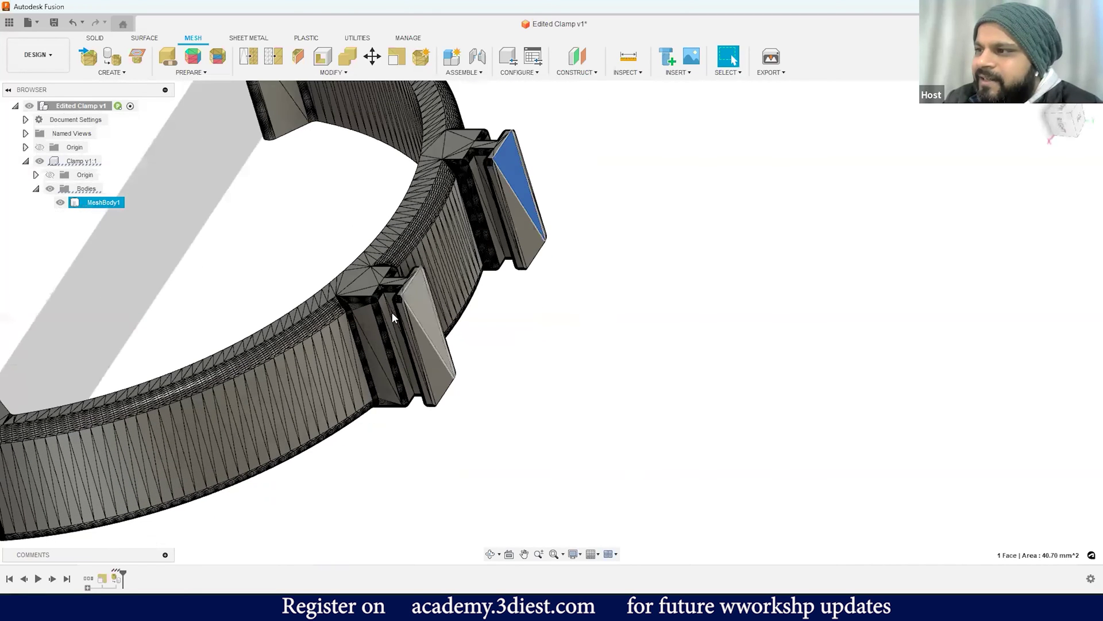
scroll(388, 306, up, 2)
scroll(389, 305, up, 2)
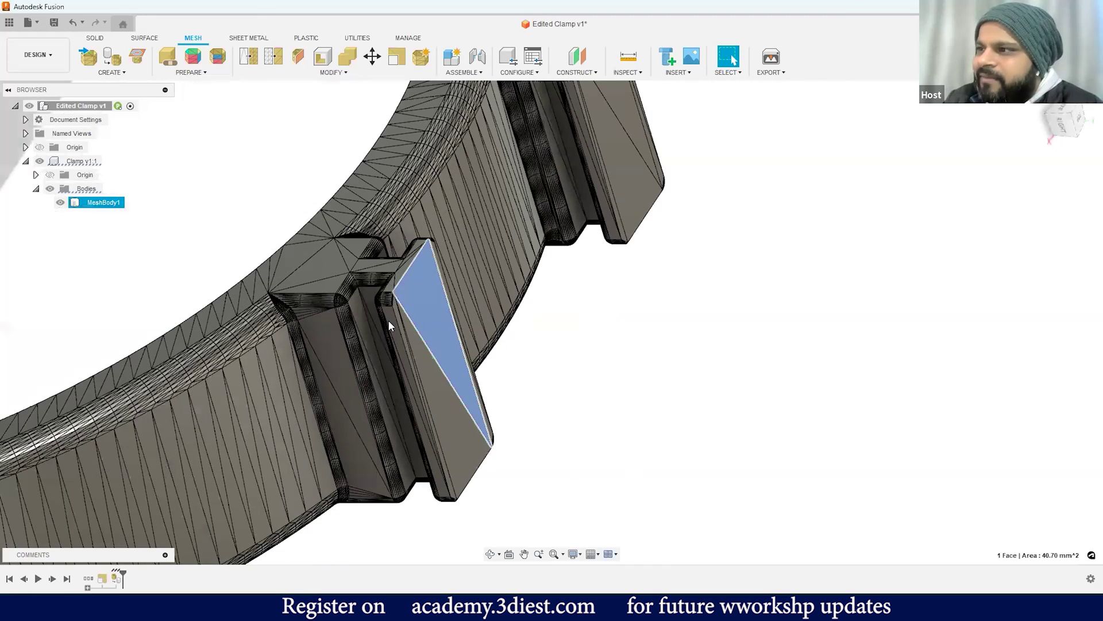
scroll(409, 299, up, 3)
click(397, 279)
click(389, 282)
scroll(385, 288, up, 3)
shift+click(380, 299)
key(Delete)
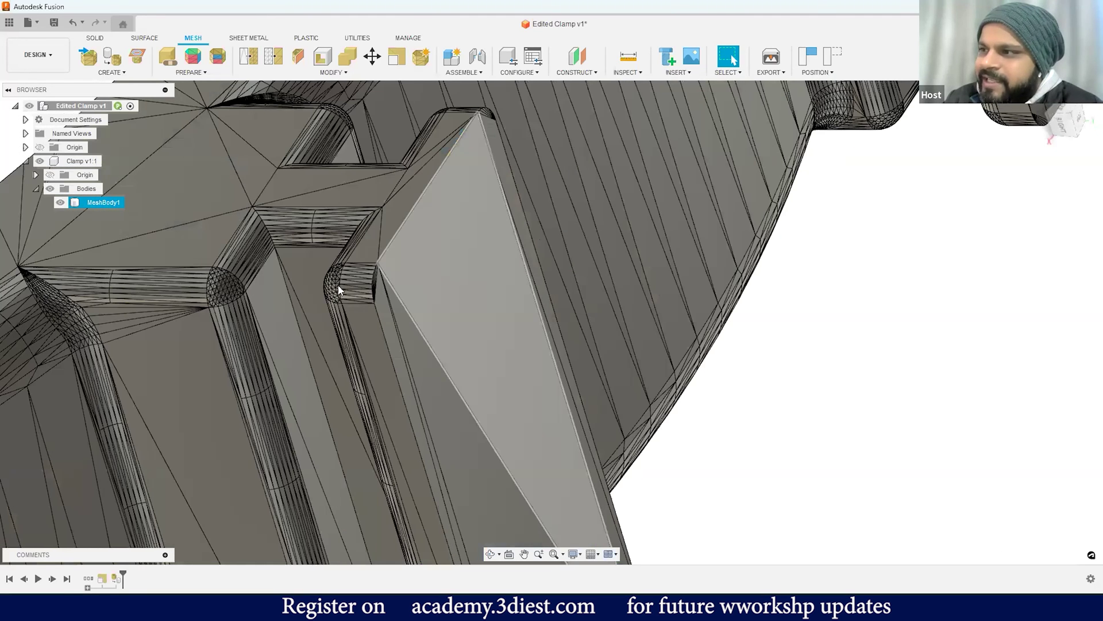
Examine the small facets forming the nearer bracket's rounded corners and slot edges from two viewing angles
scroll(338, 284, down, 3)
scroll(339, 276, up, 6)
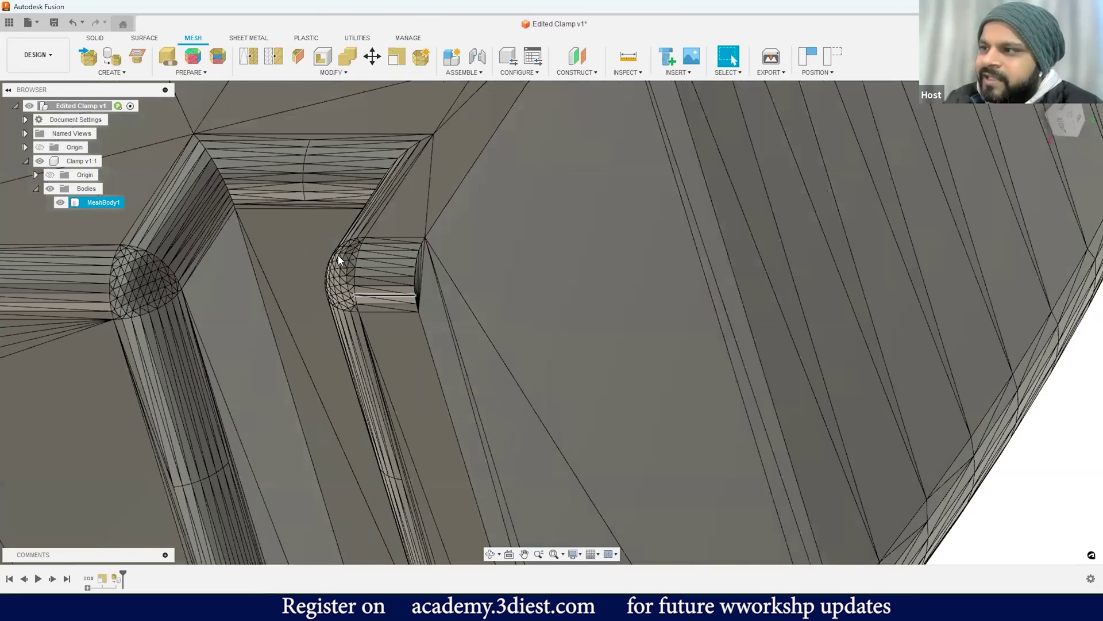
scroll(359, 319, up, 5)
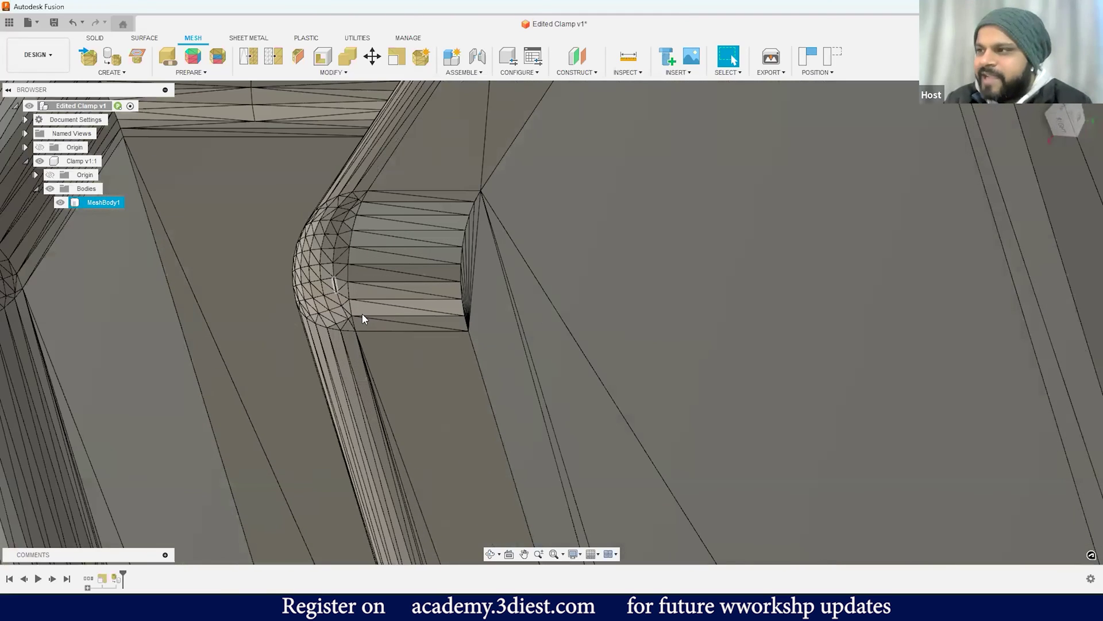
scroll(402, 281, up, 3)
scroll(439, 250, down, 3)
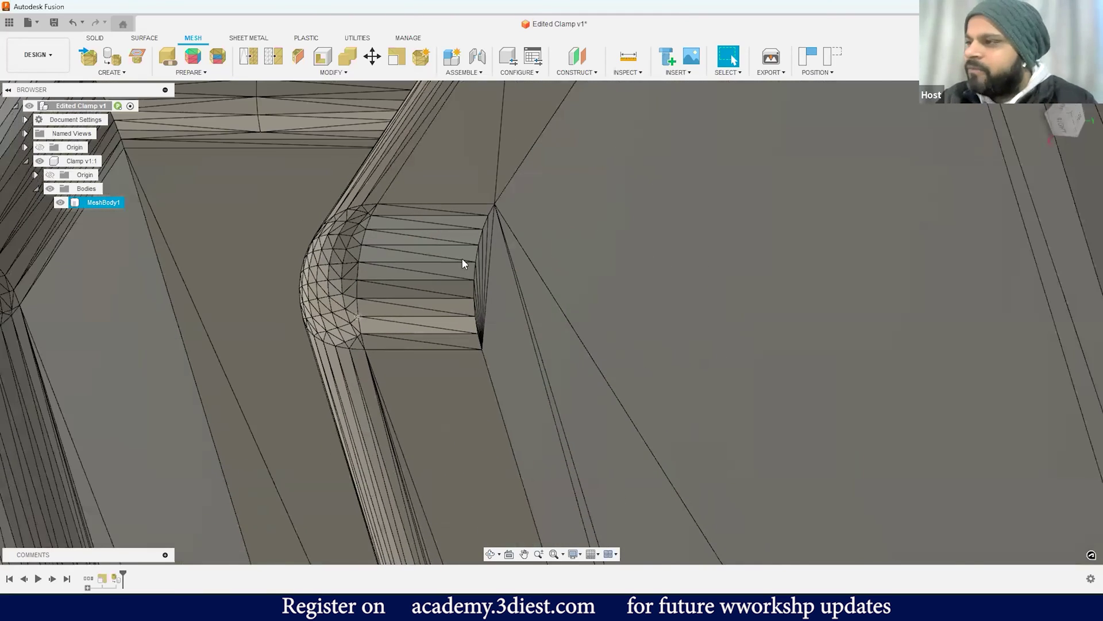
scroll(442, 249, down, 8)
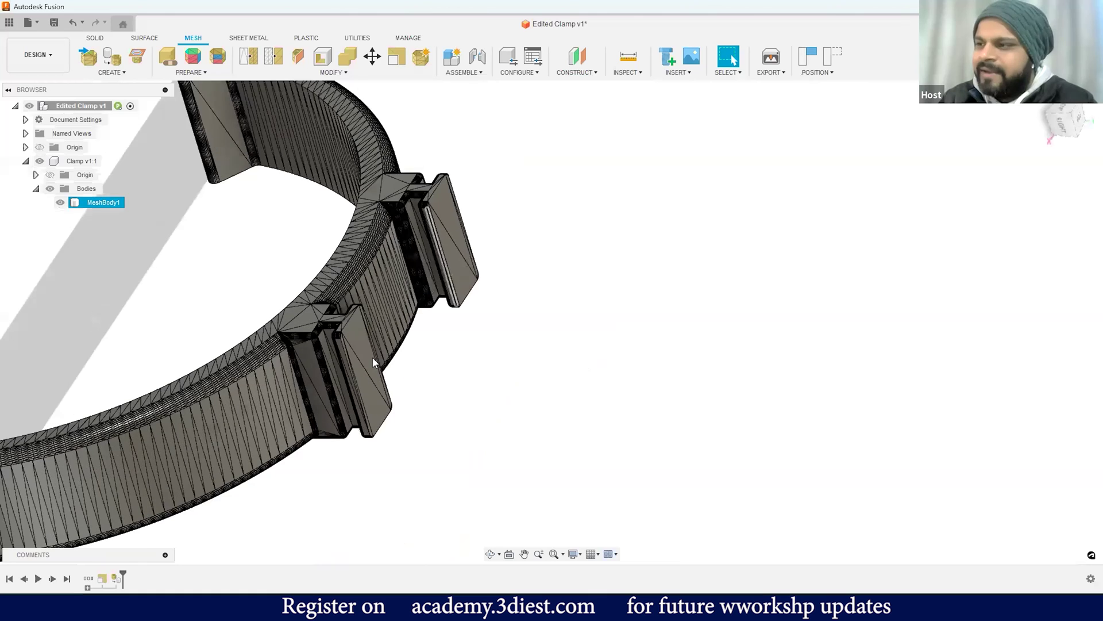
shift+middle_drag(360, 374, 320, 305)
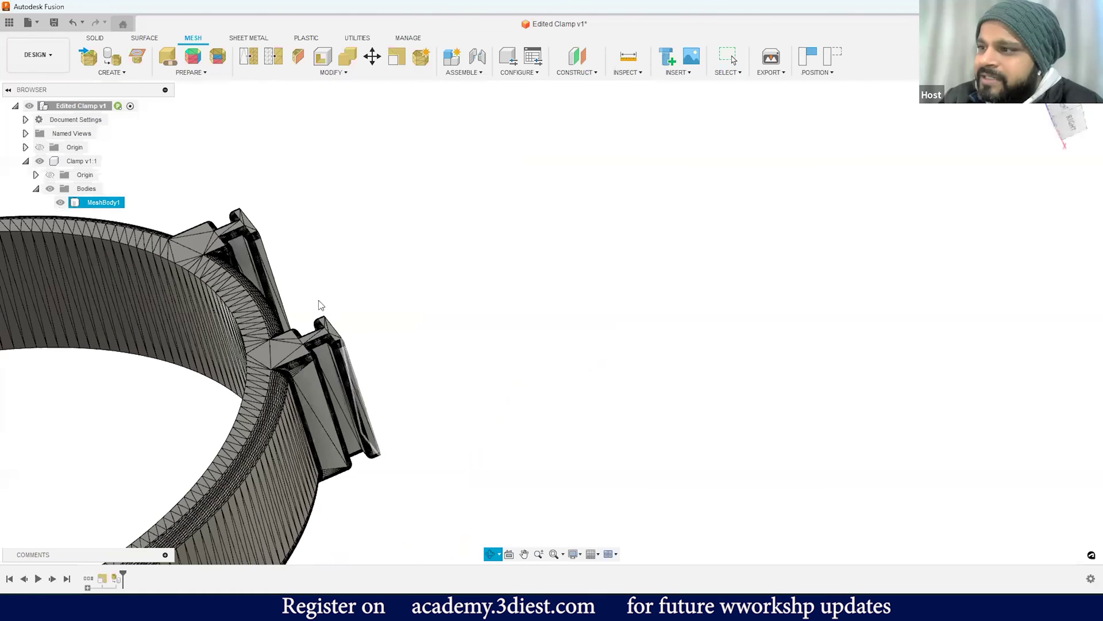
scroll(320, 305, up, 4)
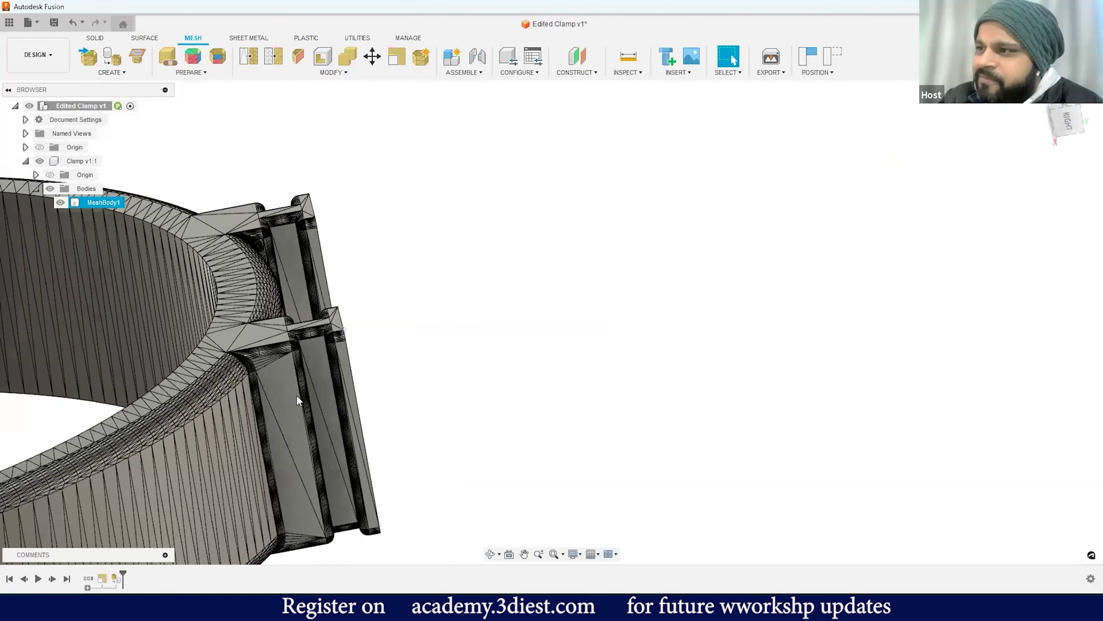
scroll(312, 388, up, 4)
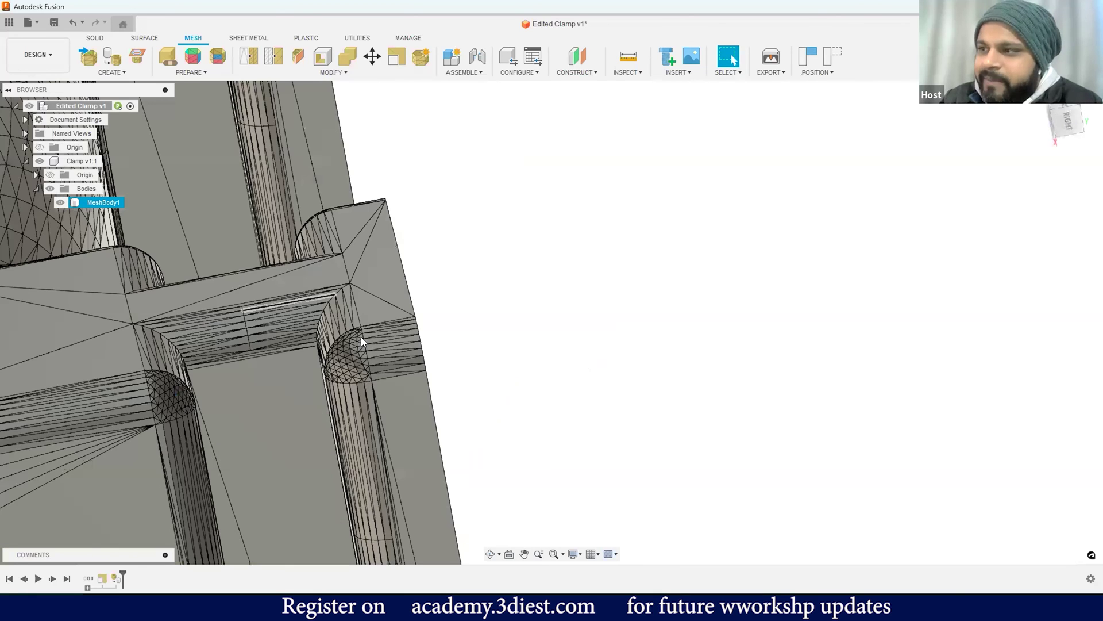
scroll(400, 258, up, 3)
scroll(386, 273, down, 3)
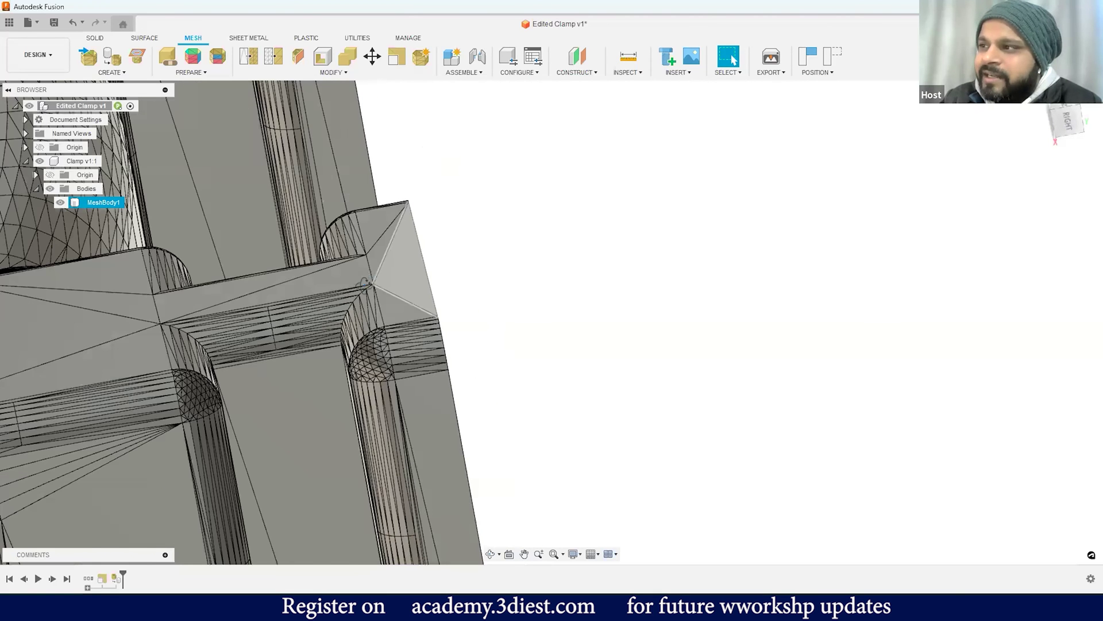
scroll(364, 283, down, 1)
scroll(364, 280, down, 1)
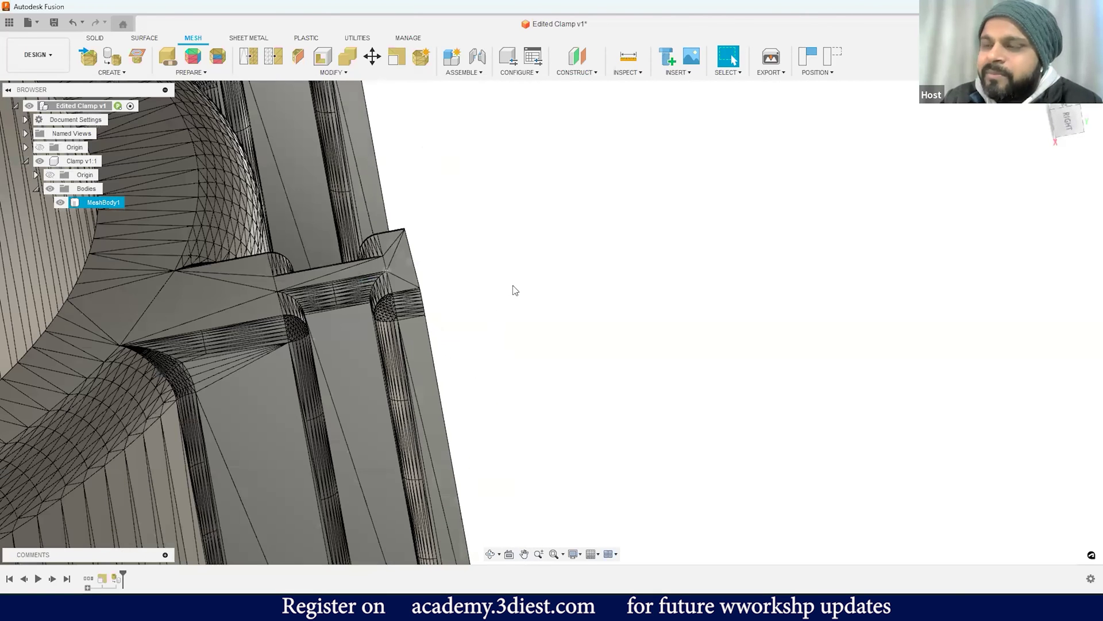
scroll(514, 290, down, 5)
Activate the Clamp v1:1 component within the Edited Clamp design
shift+middle_drag(512, 291, 75, 162)
double_click(76, 163)
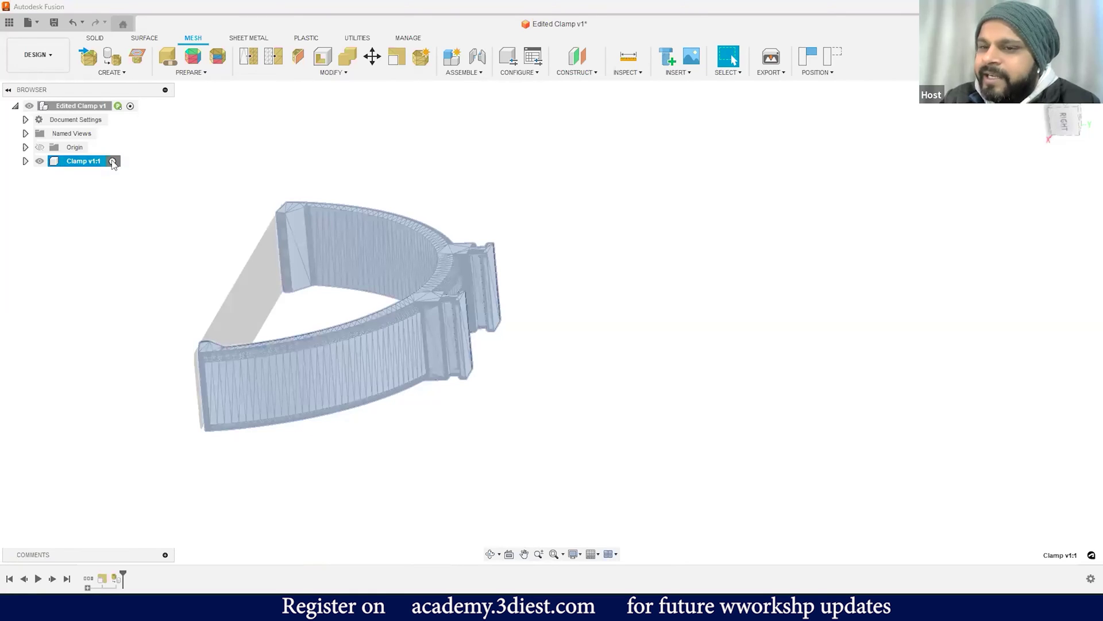
click(112, 161)
click(386, 302)
shift+middle_drag(381, 310, 360, 291)
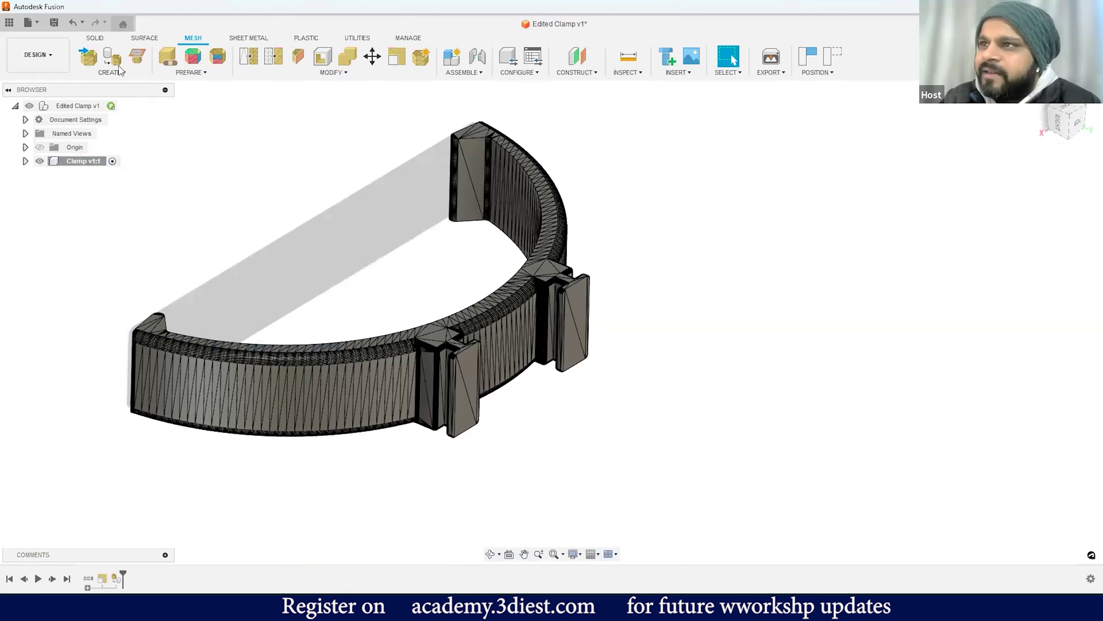
Start Create Sketch for the solid model and examine the bracket's flat outer face as the sketch plane, including from the Front view
click(95, 38)
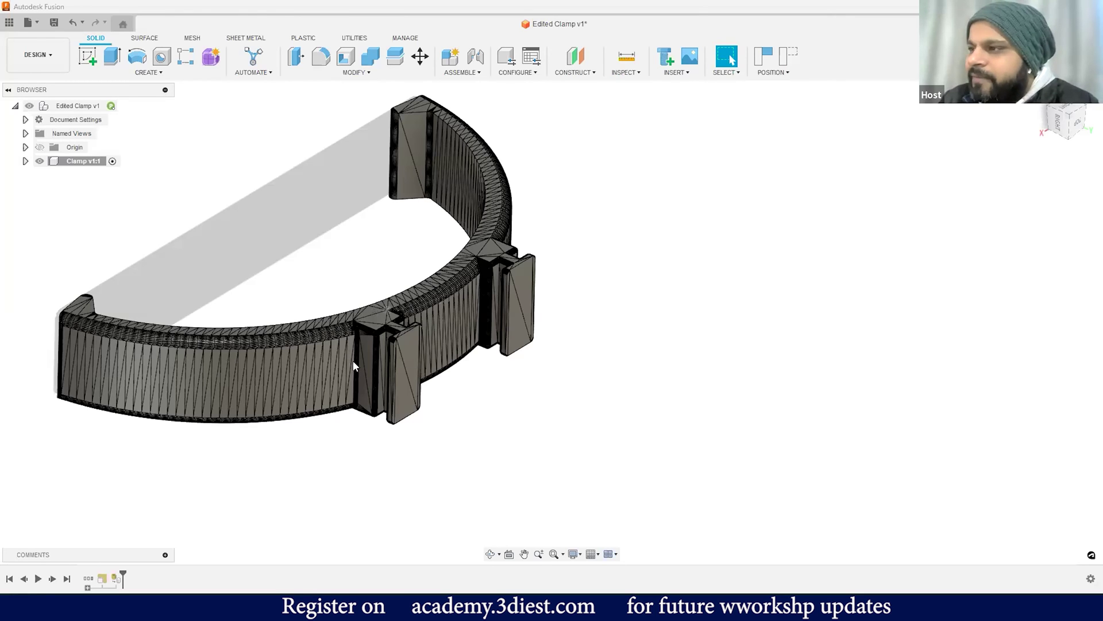
shift+middle_drag(353, 360, 327, 319)
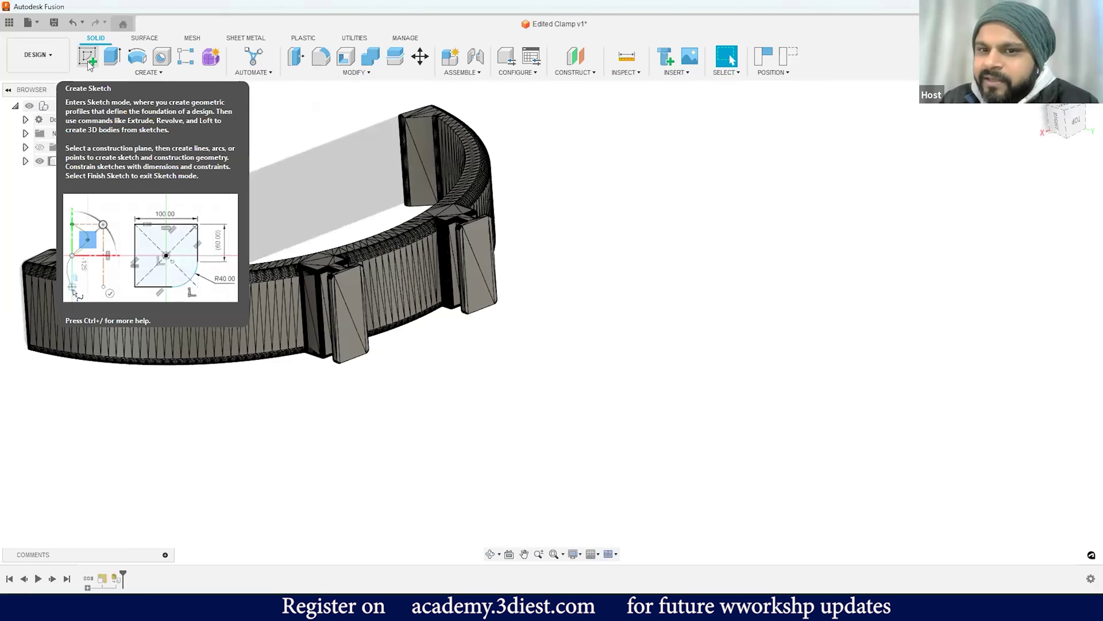
click(87, 61)
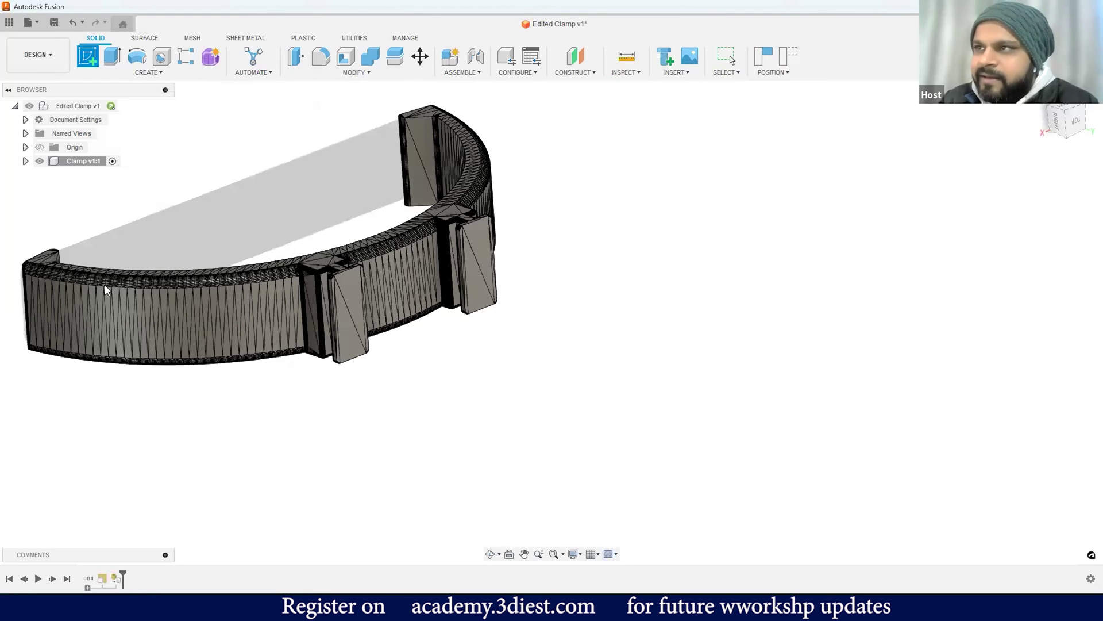
click(353, 298)
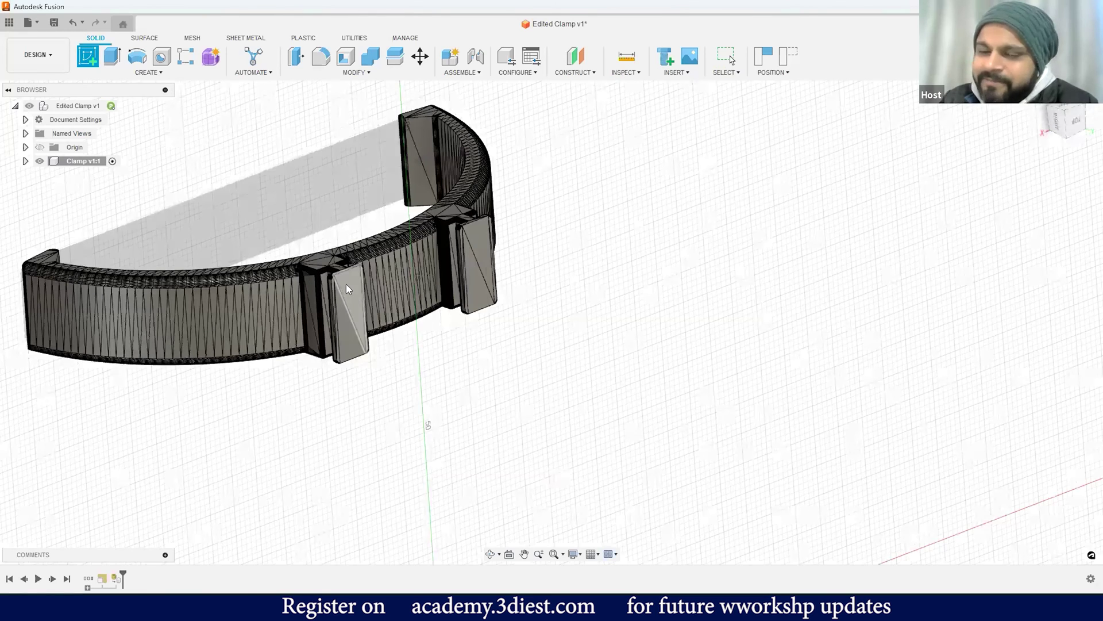
scroll(349, 295, up, 3)
scroll(345, 293, down, 3)
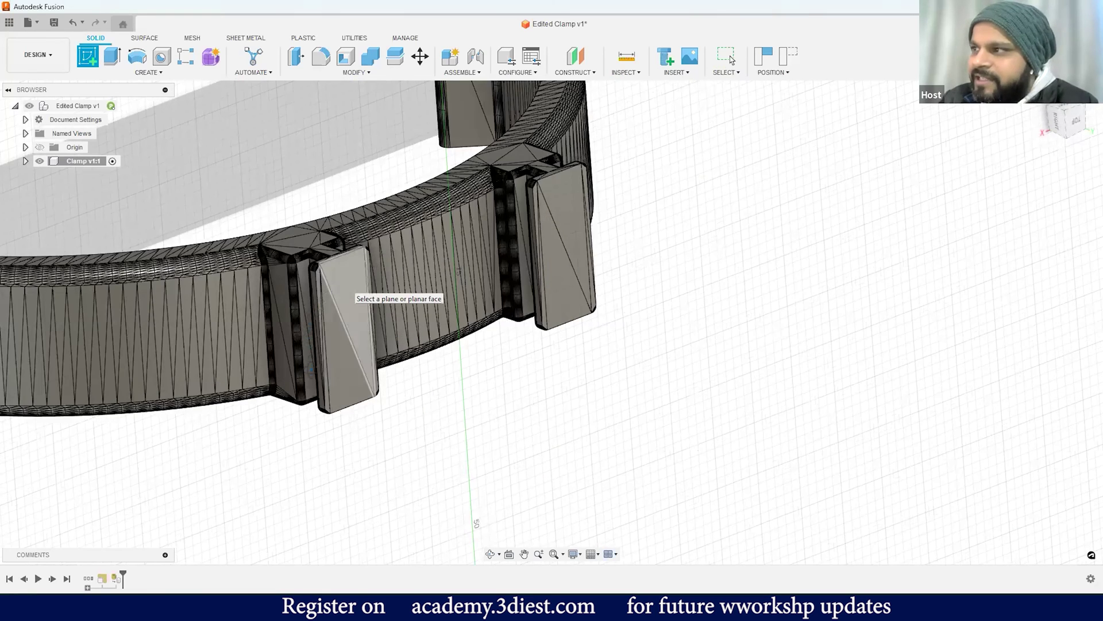
shift+middle_drag(344, 367, 325, 352)
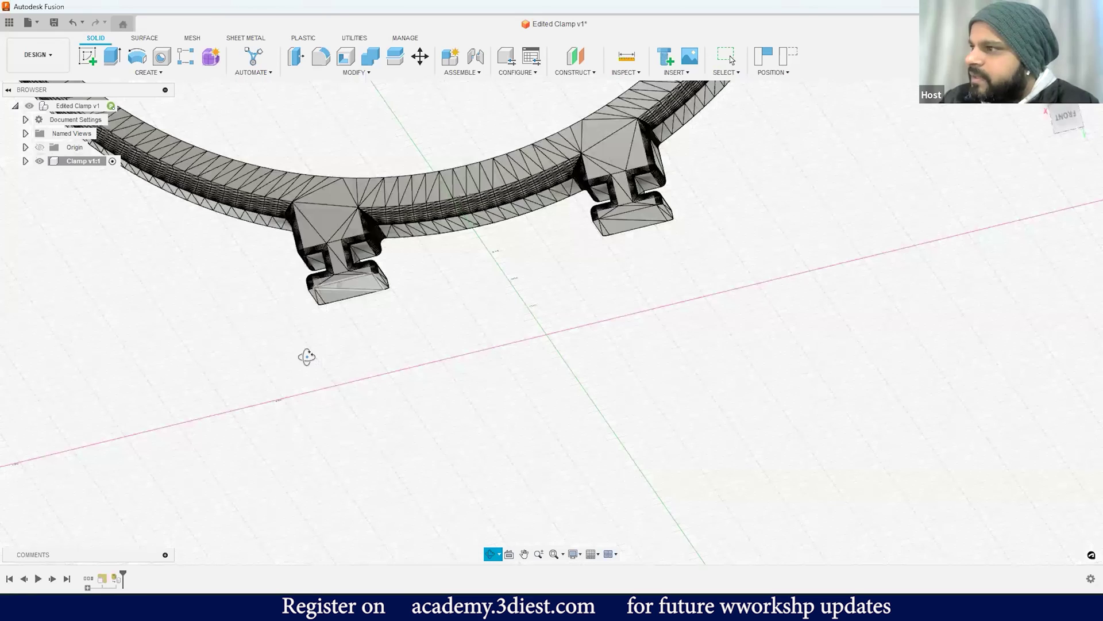
click(1076, 121)
click(1076, 121)
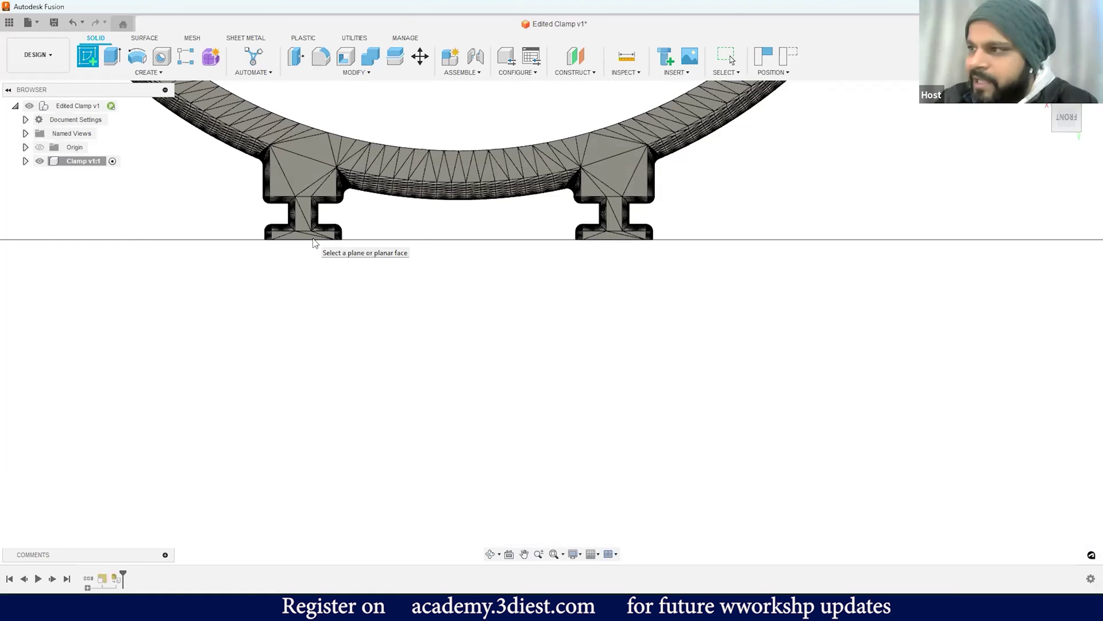
mouse_move(308, 344)
shift+middle_down()
mouse_move(295, 268)
mouse_move(316, 268)
shift+middle_up()
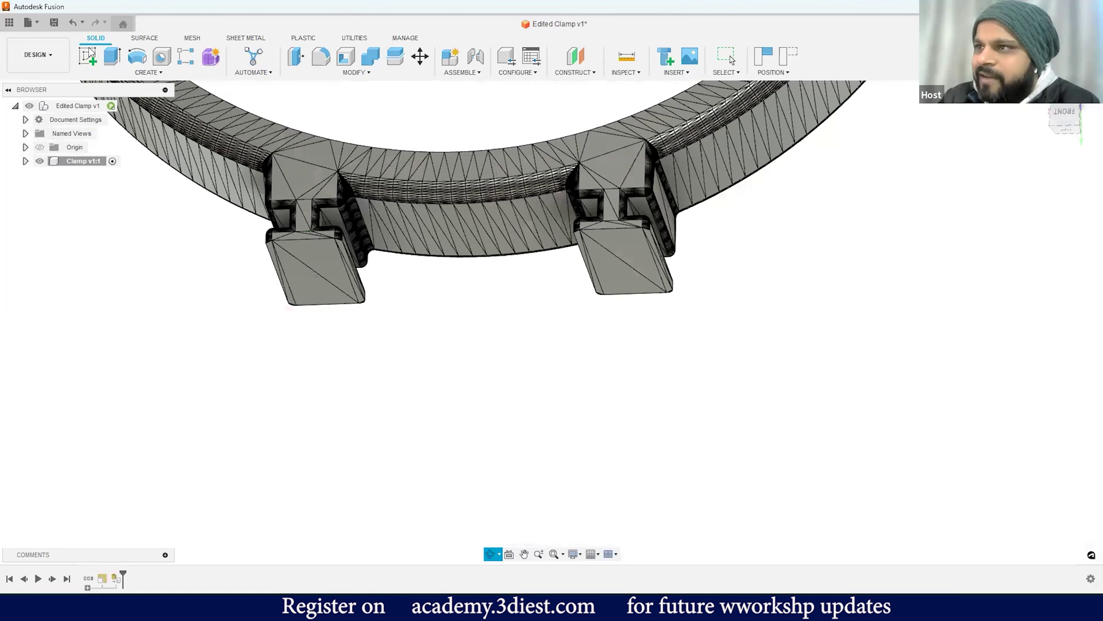
Create a sketch on the flat outer face of the nearer bracket, capturing the component's current position
click(91, 61)
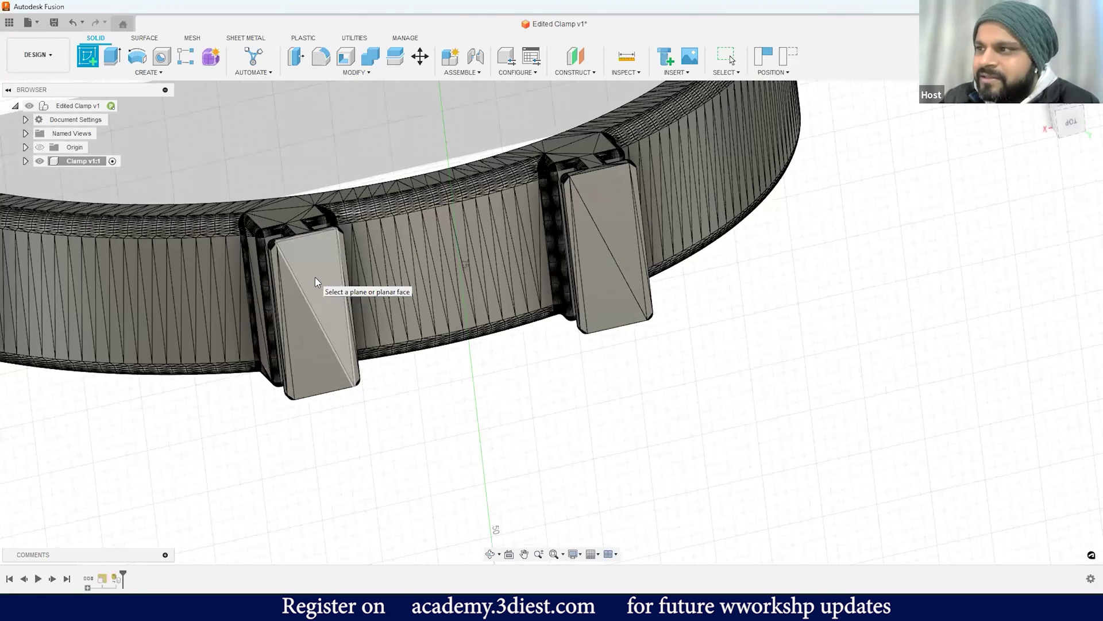
click(315, 281)
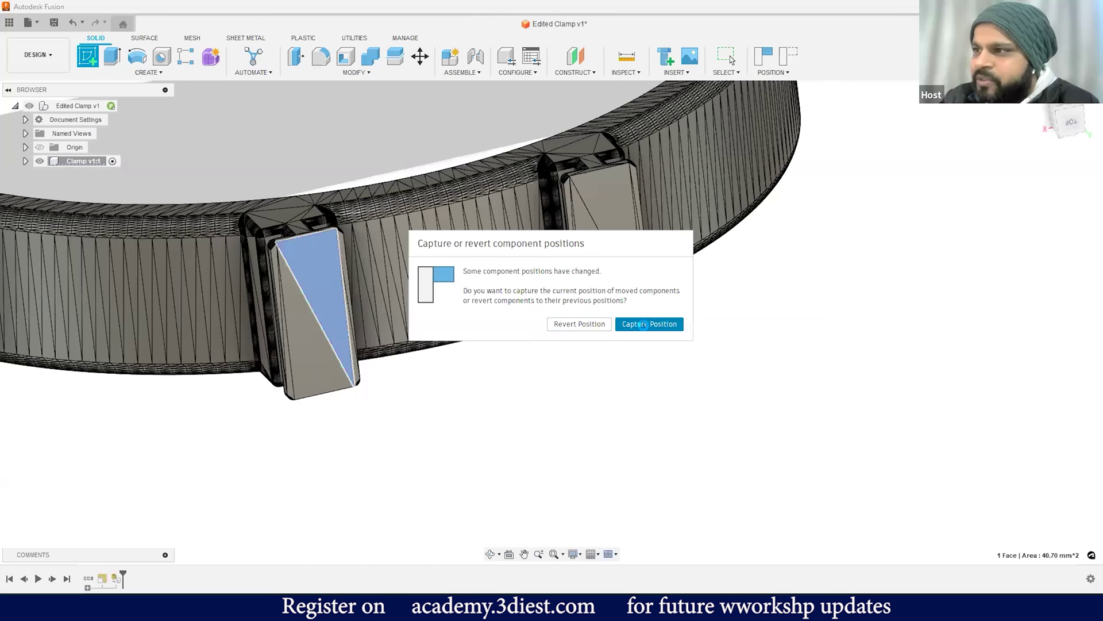
click(642, 325)
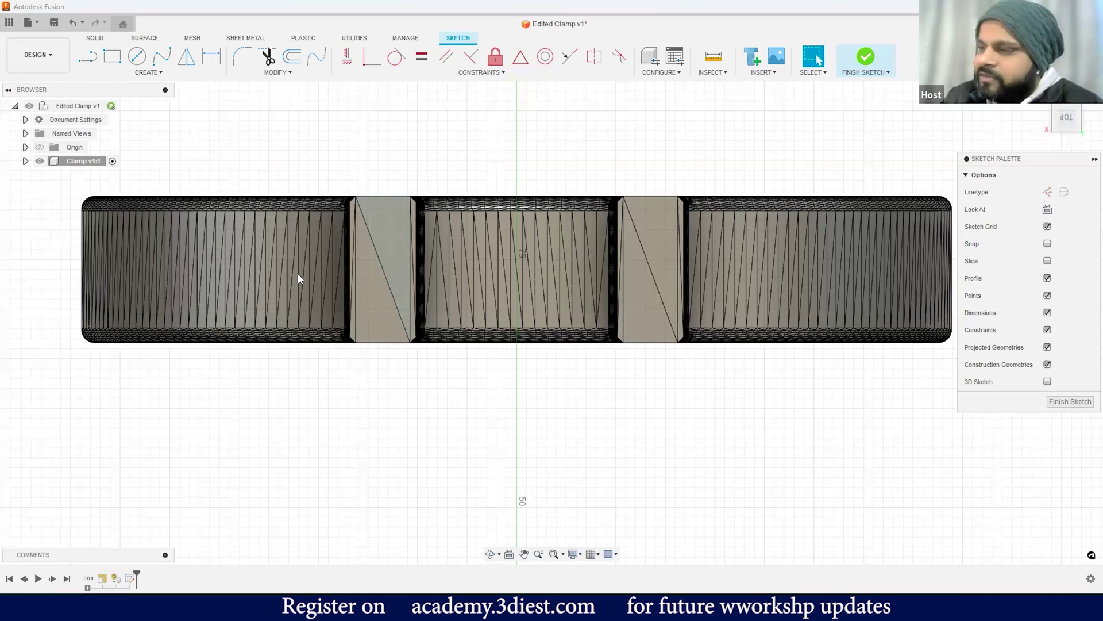
scroll(275, 221, down, 2)
scroll(376, 187, up, 2)
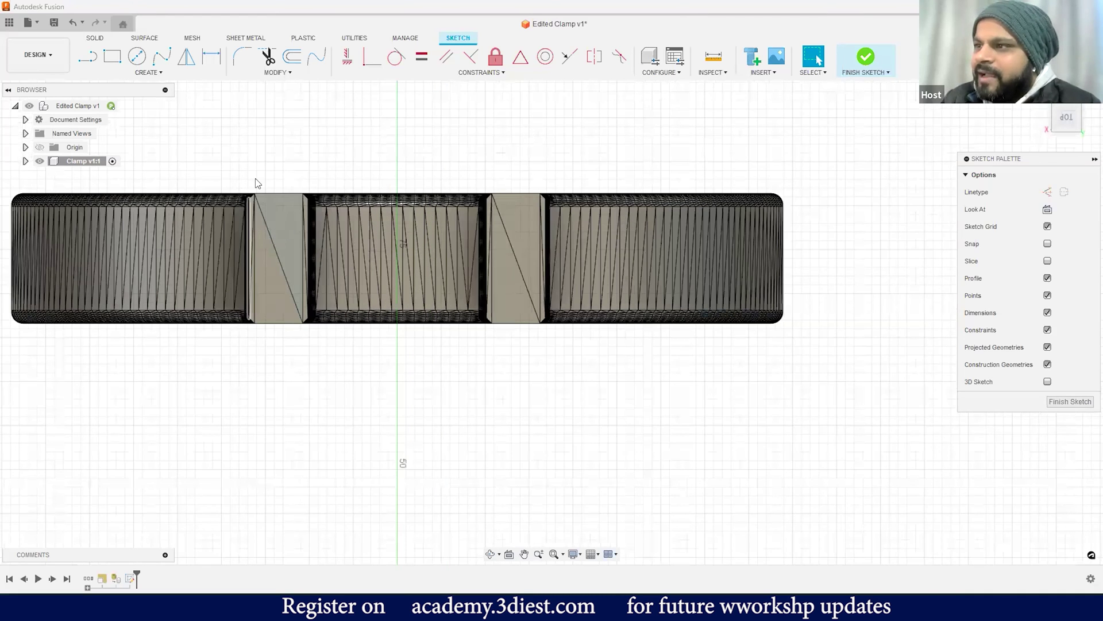
Examine the triangulated outer face and the narrow corner facet of the nearer bracket up close, from an angled view
scroll(238, 189, up, 2)
shift+middle_drag(266, 224, 263, 264)
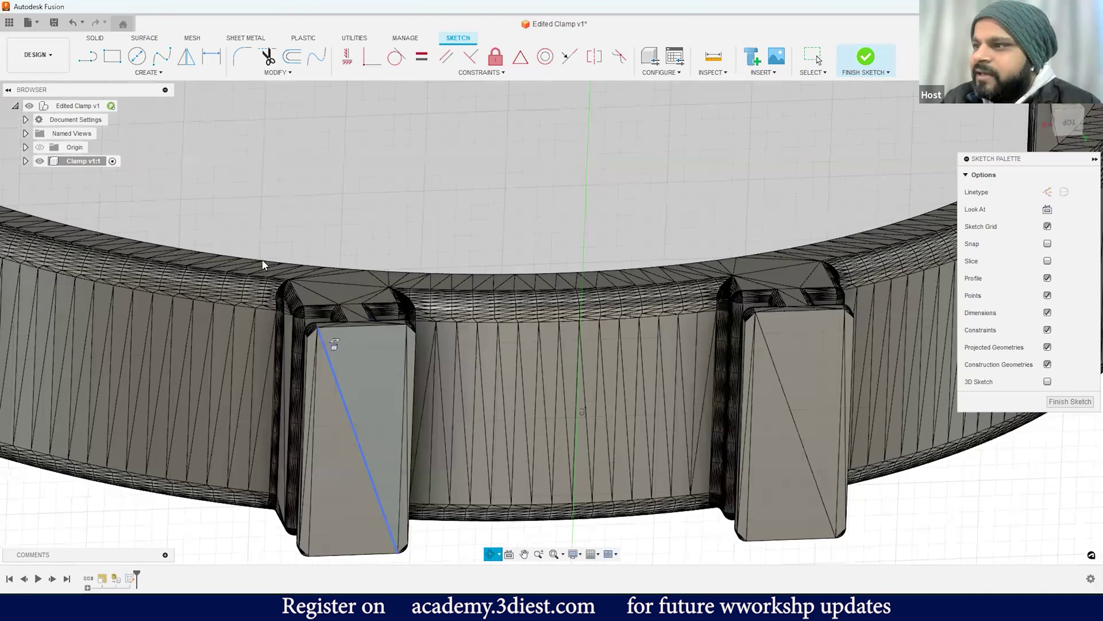
middle_drag(334, 344, 288, 265)
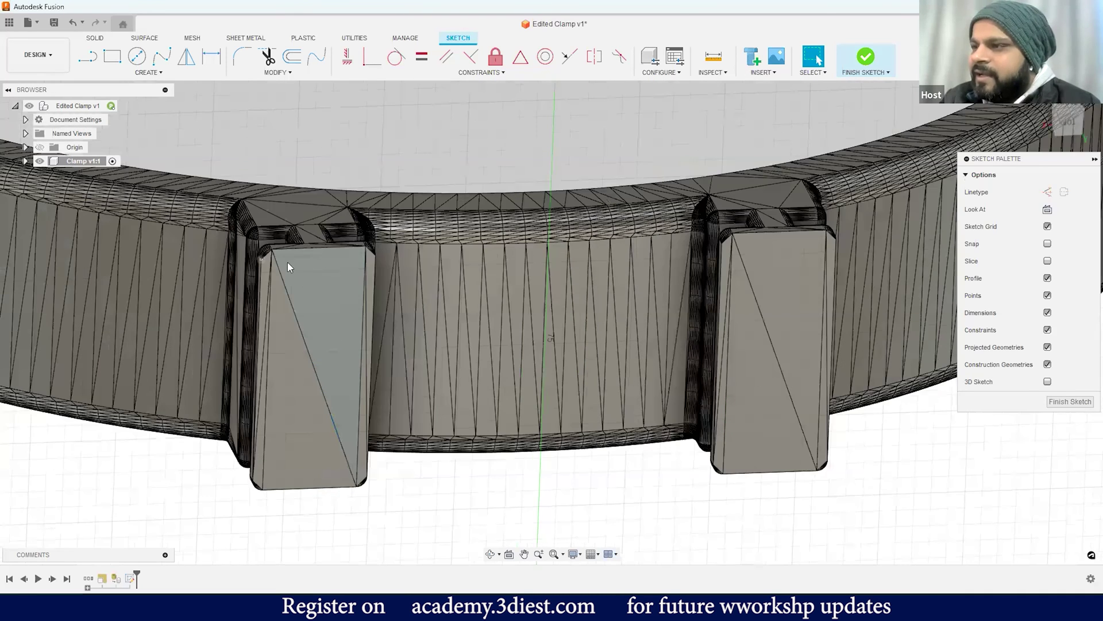
scroll(222, 250, up, 5)
scroll(222, 244, up, 3)
click(222, 246)
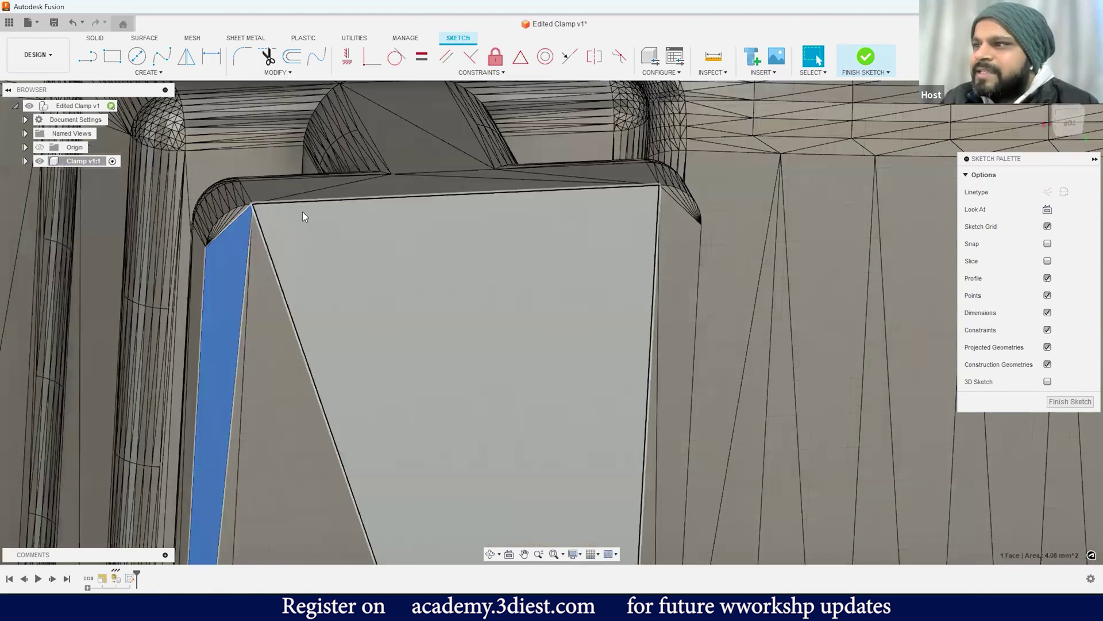
key(Escape)
scroll(302, 212, down, 10)
scroll(302, 211, up, 4)
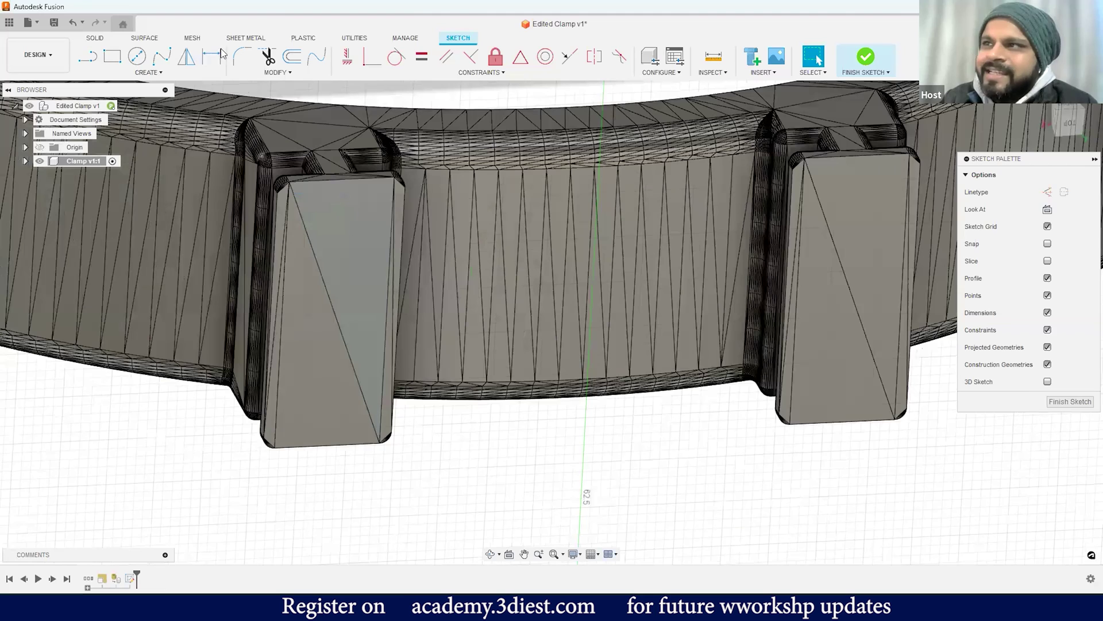
Project three short edge segments of the nearer bracket's rounded upper corner into the active sketch
click(212, 57)
key(Escape)
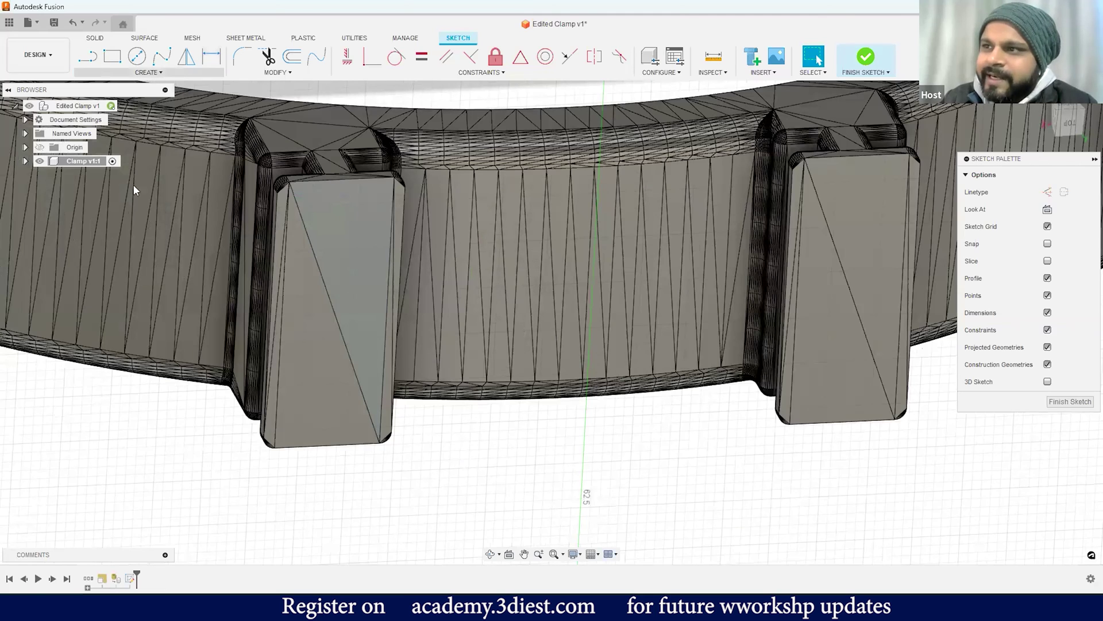
click(148, 72)
mouse_move(126, 250)
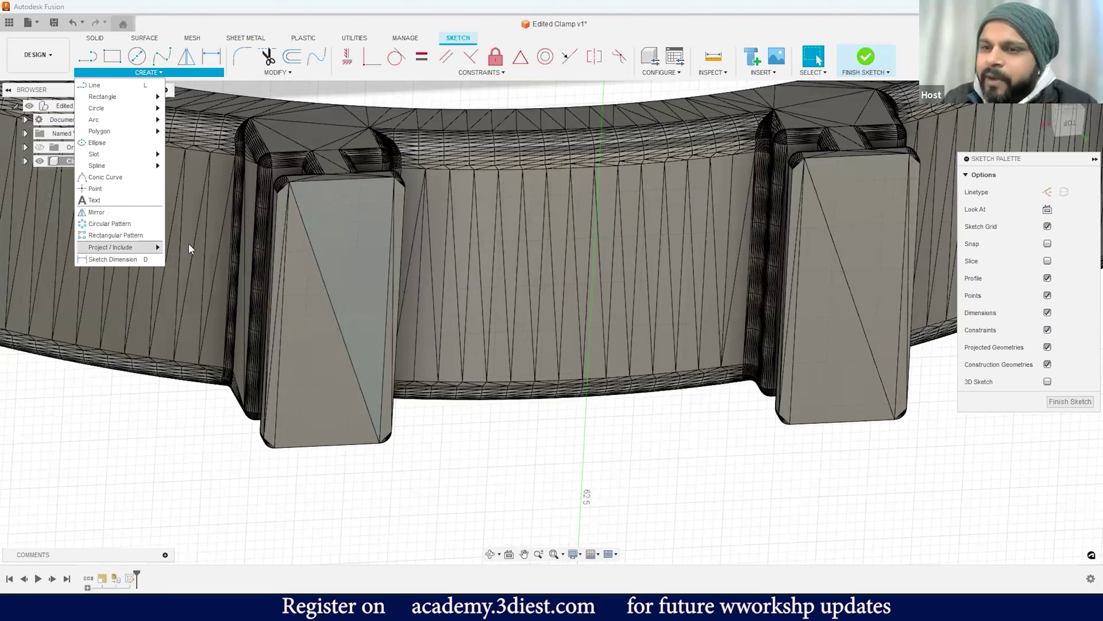
click(191, 248)
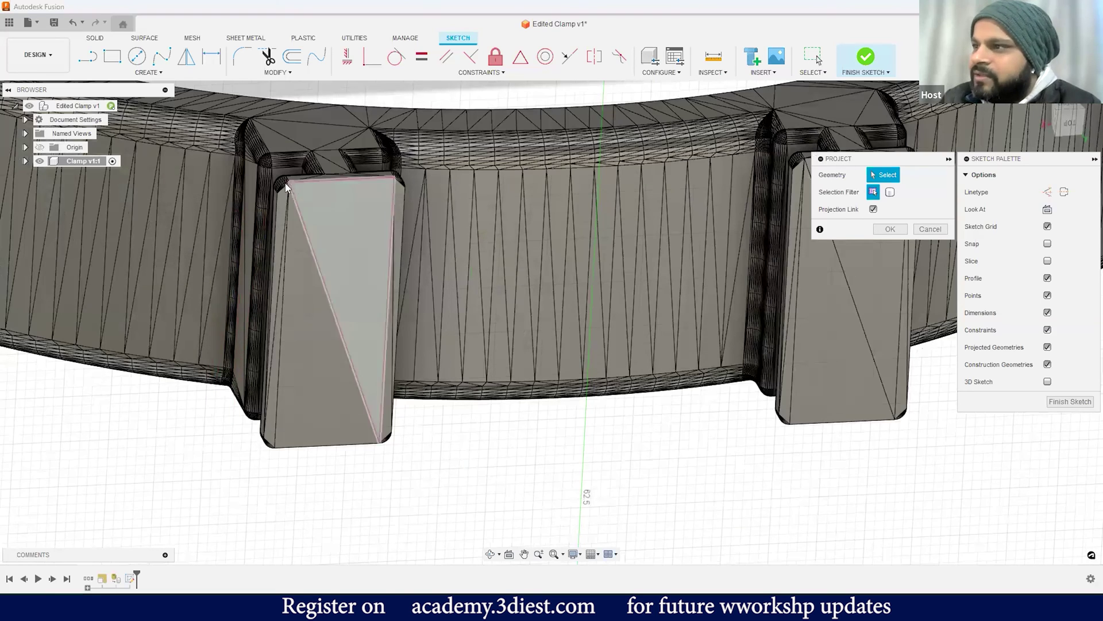
scroll(266, 188, up, 10)
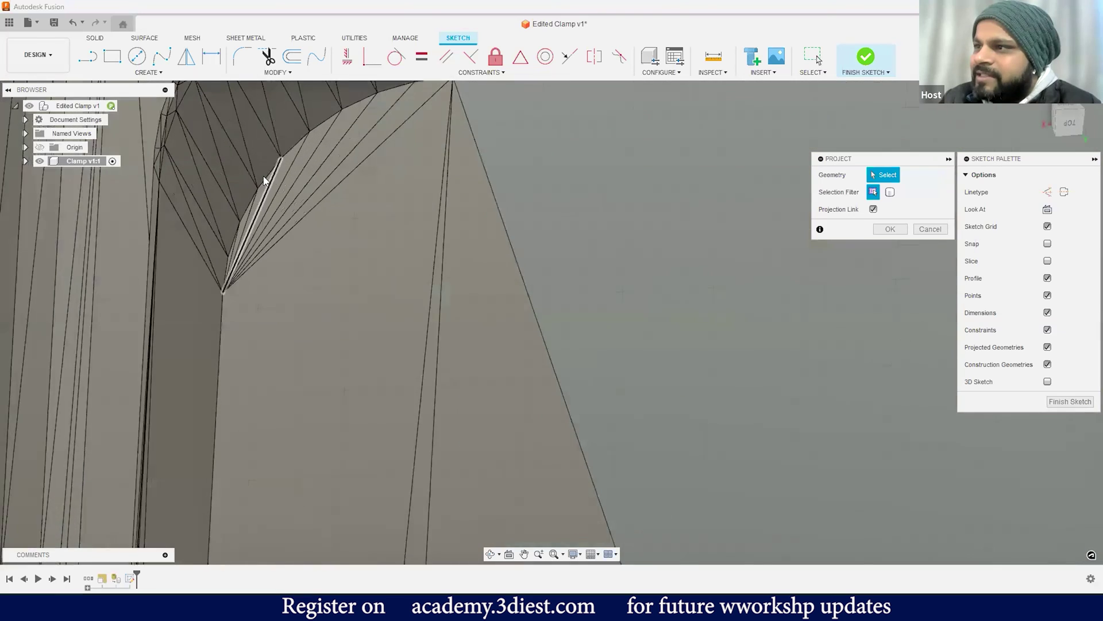
click(294, 143)
click(335, 106)
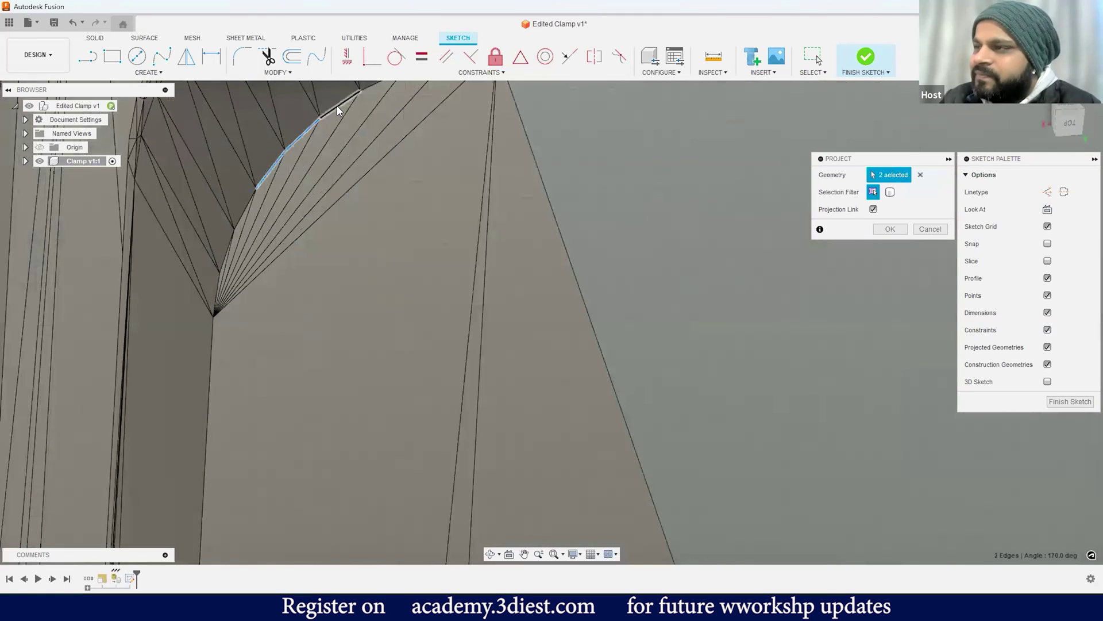
click(345, 107)
scroll(224, 185, down, 4)
scroll(254, 182, down, 10)
key(Return)
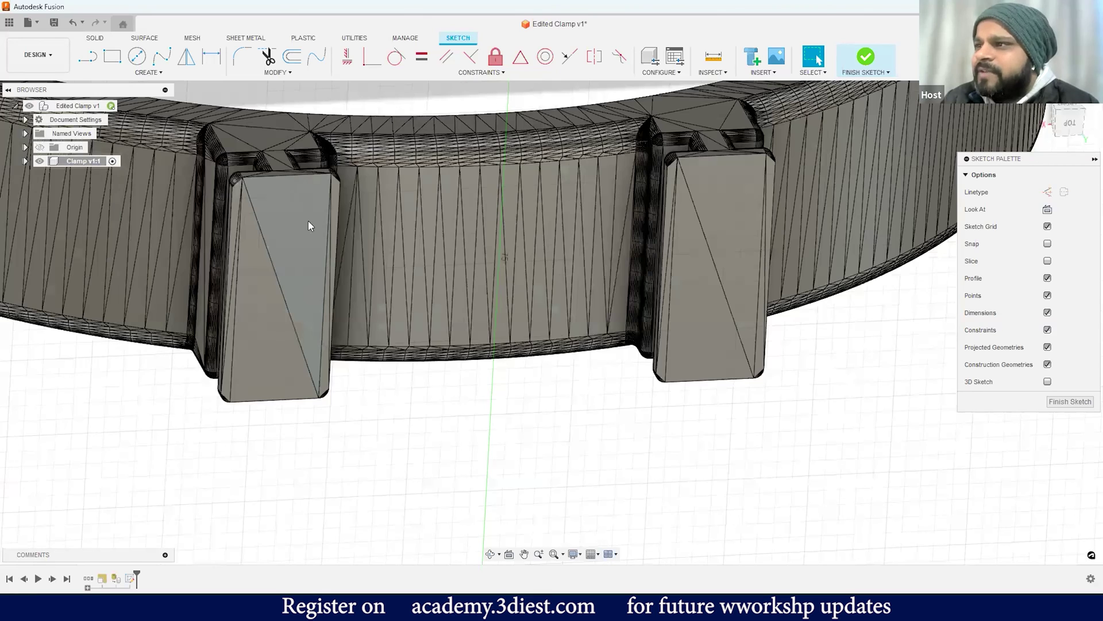
scroll(308, 224, down, 3)
scroll(489, 534, up, 3)
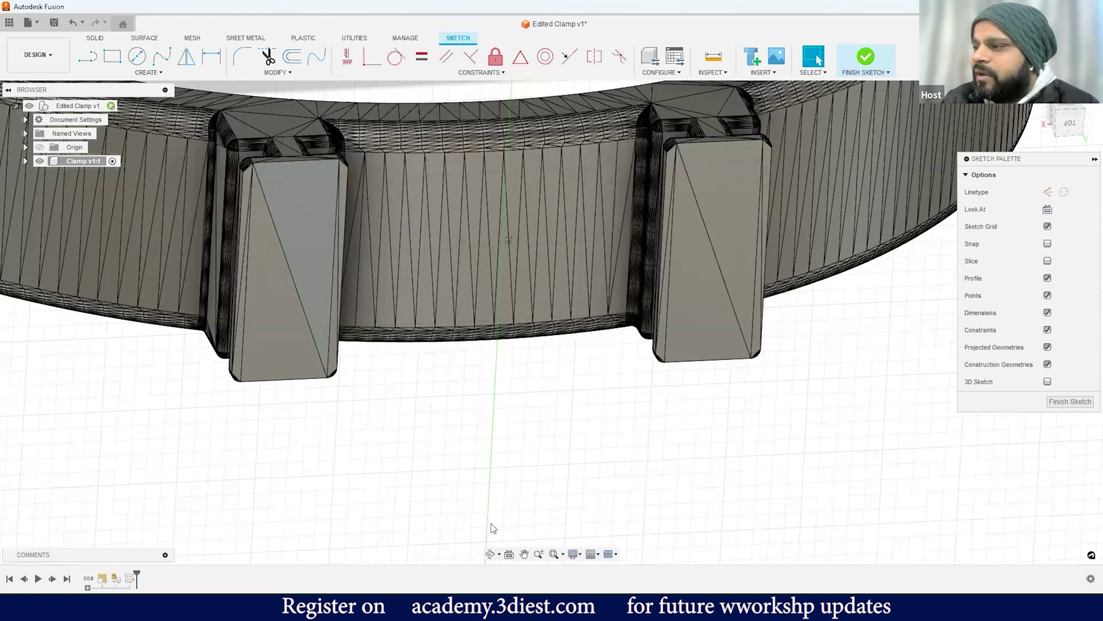
Facing the sketch plane, draw a center rectangle about 8.7 by 18.7 mm centred on the nearer bracket's face and enclosing its outline
click(509, 553)
click(309, 263)
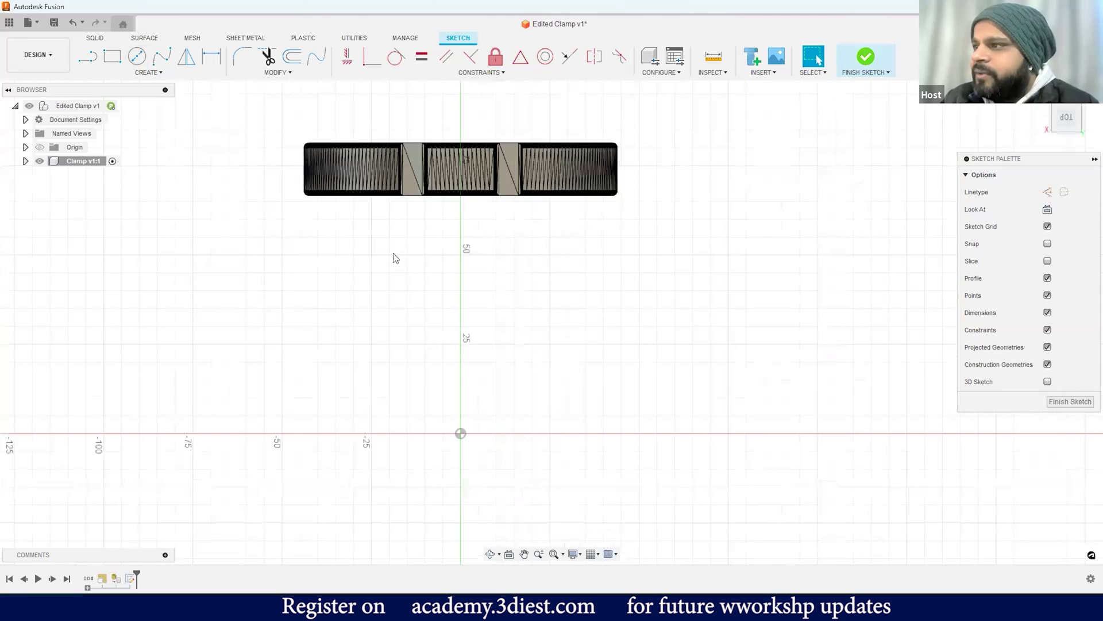
click(146, 73)
mouse_move(104, 91)
click(199, 117)
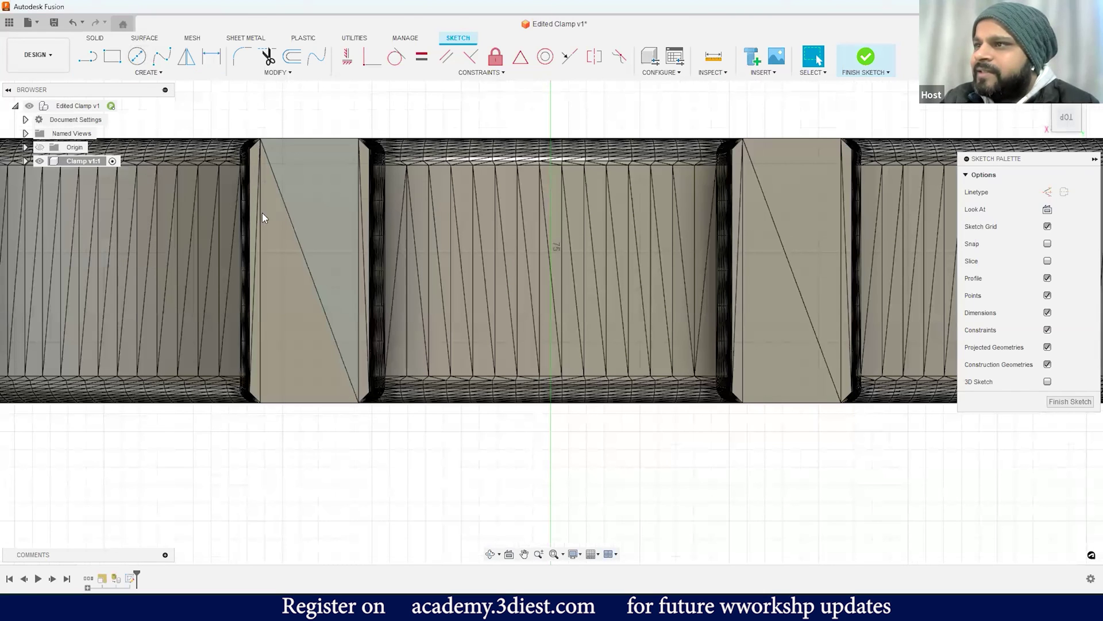
click(143, 72)
mouse_move(140, 103)
click(199, 119)
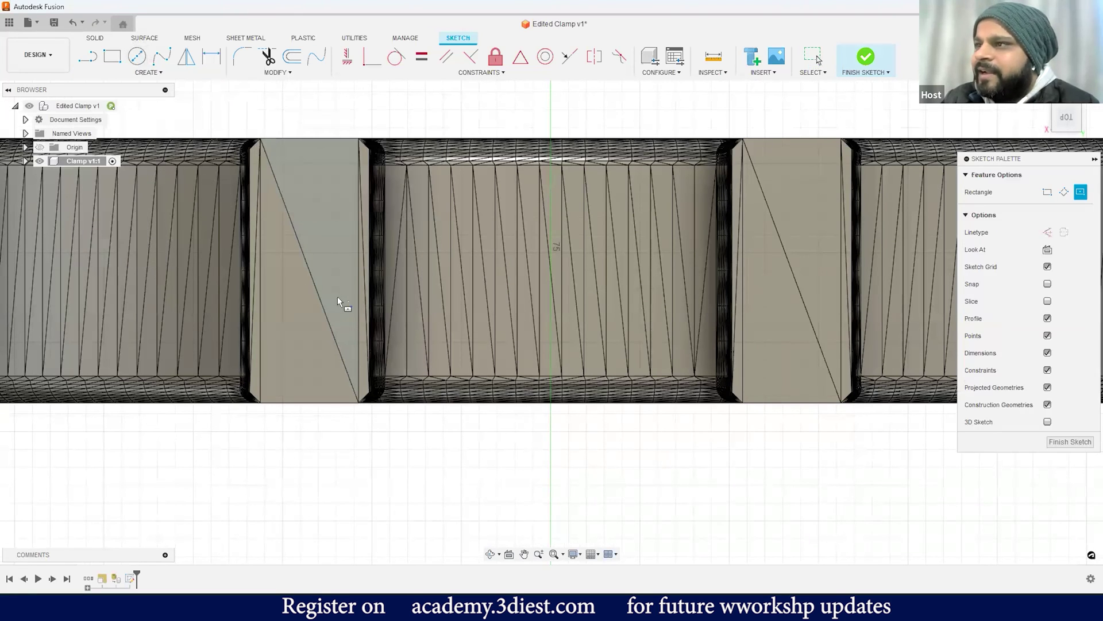
click(309, 270)
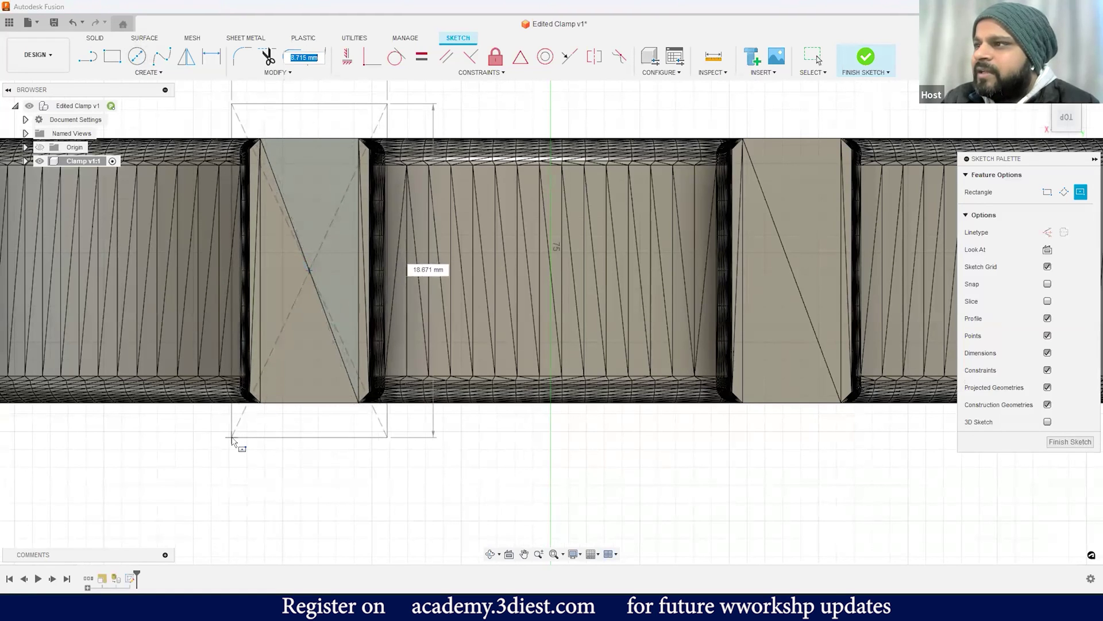
click(233, 438)
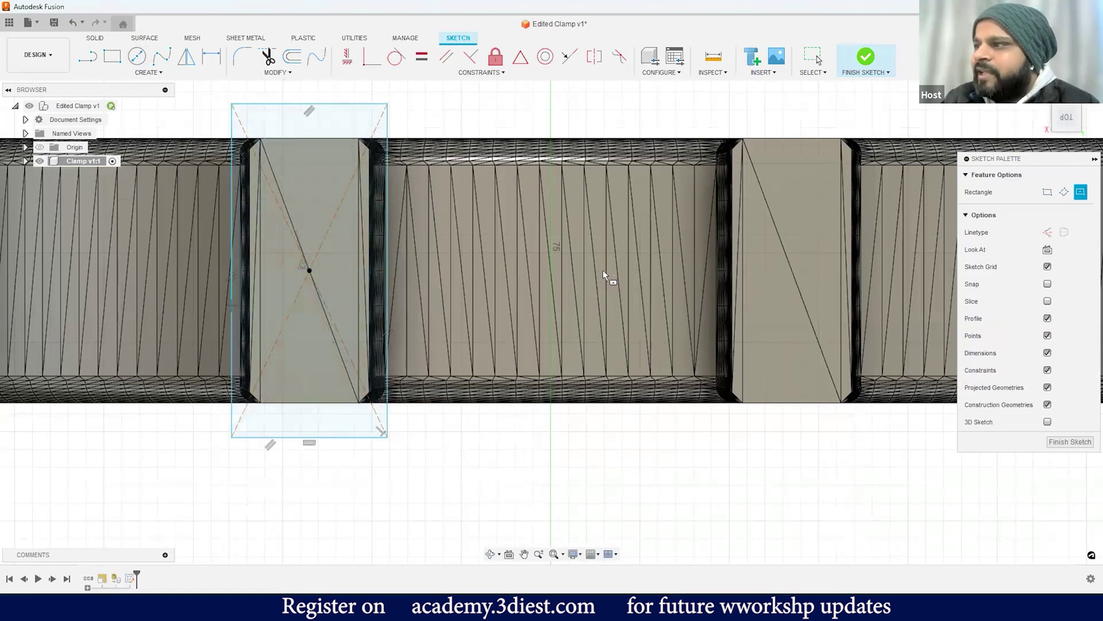
Draw a second center rectangle centred on the other bracket's face, extending past its outline on all sides, and finish the sketch
scroll(609, 276, down, 5)
scroll(625, 291, up, 4)
click(622, 285)
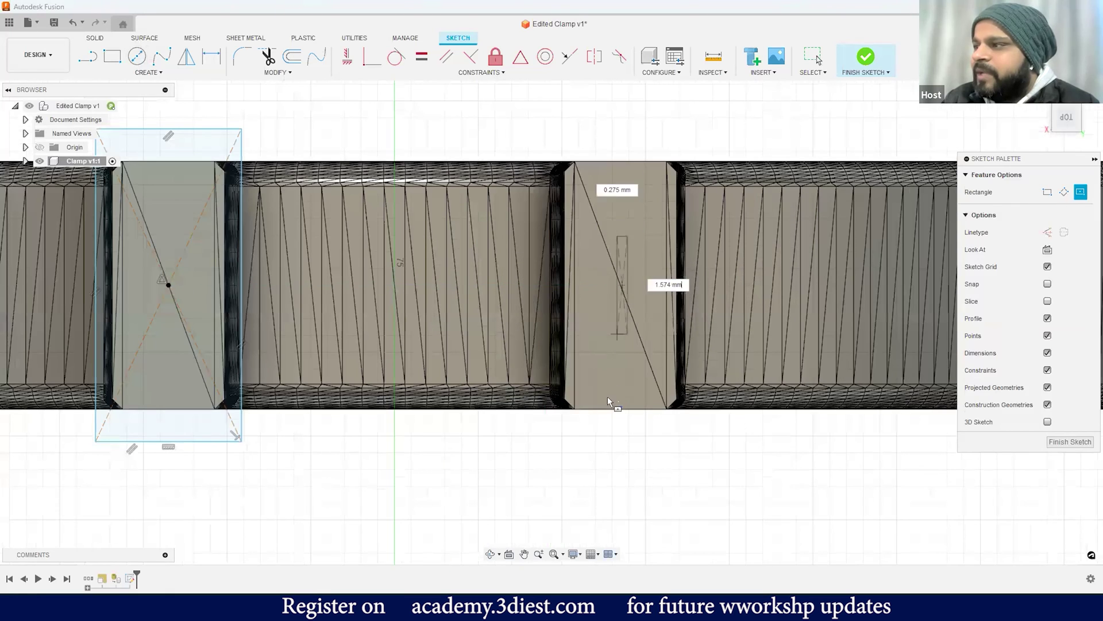
click(552, 136)
scroll(569, 143, down, 4)
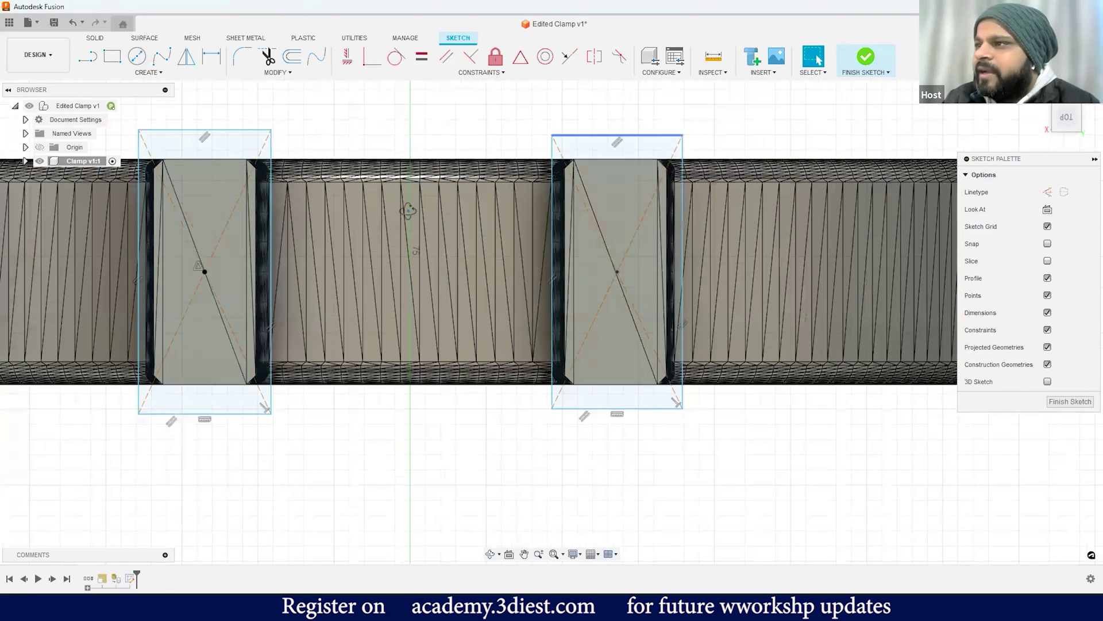
mouse_move(285, 178)
shift+middle_down()
mouse_move(321, 212)
mouse_move(346, 195)
shift+middle_up()
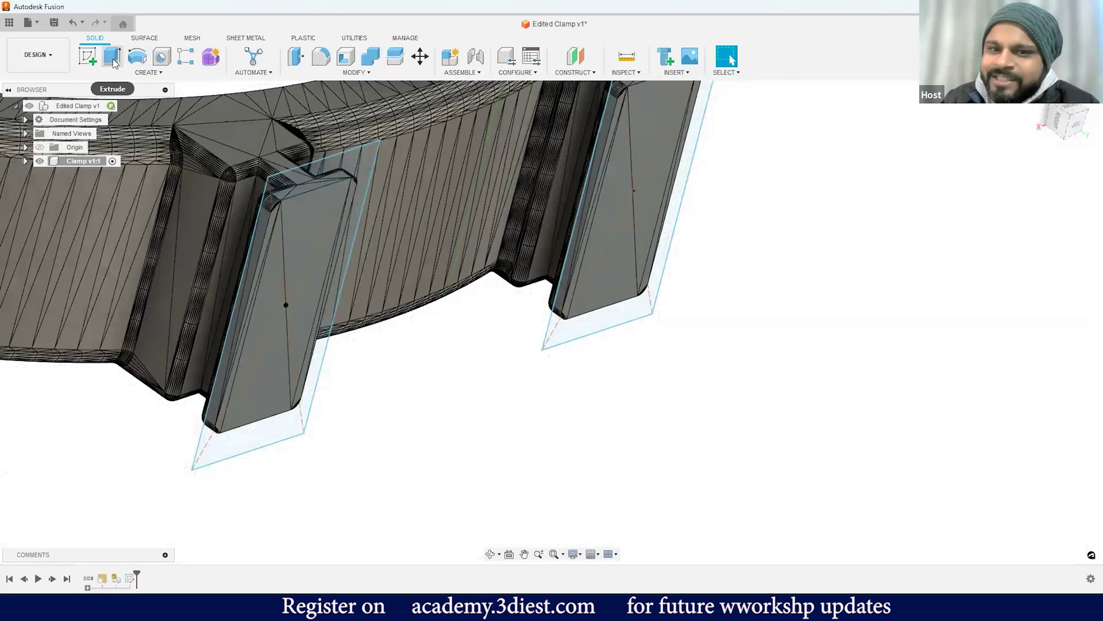
Start an Extrude with the sketch profiles inside the rectangles over both brackets selected
click(114, 59)
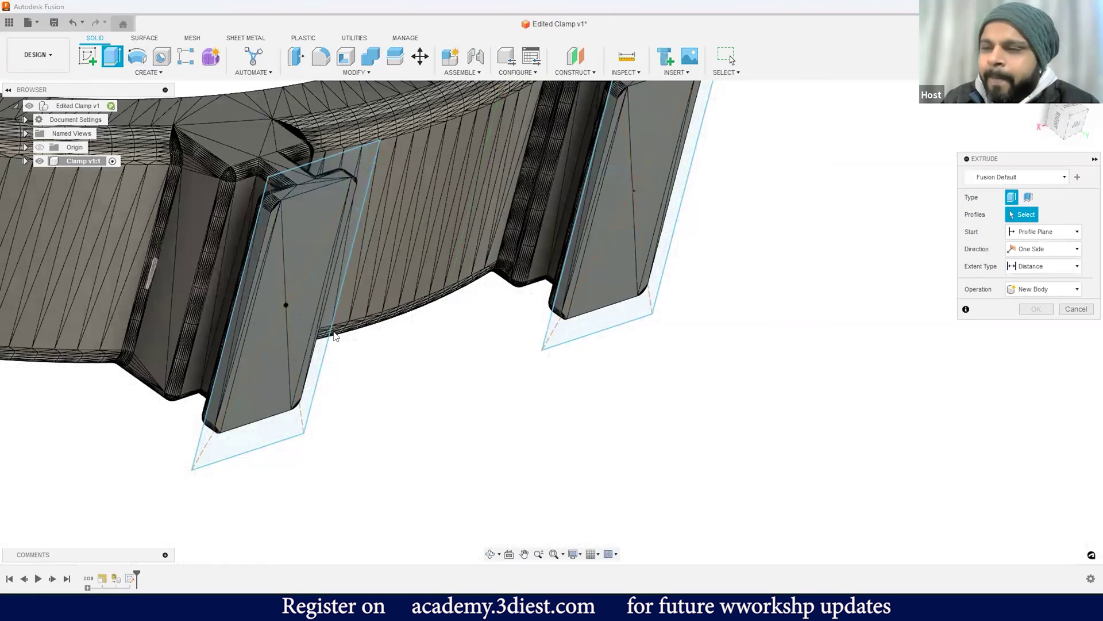
click(329, 220)
click(359, 171)
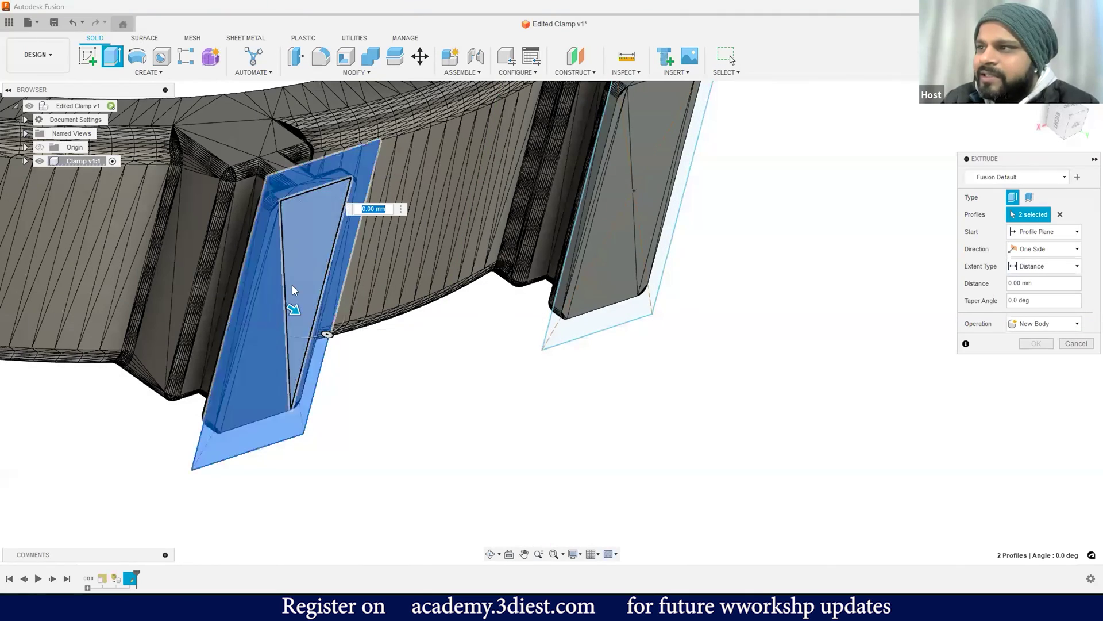
click(608, 285)
scroll(673, 217, down, 3)
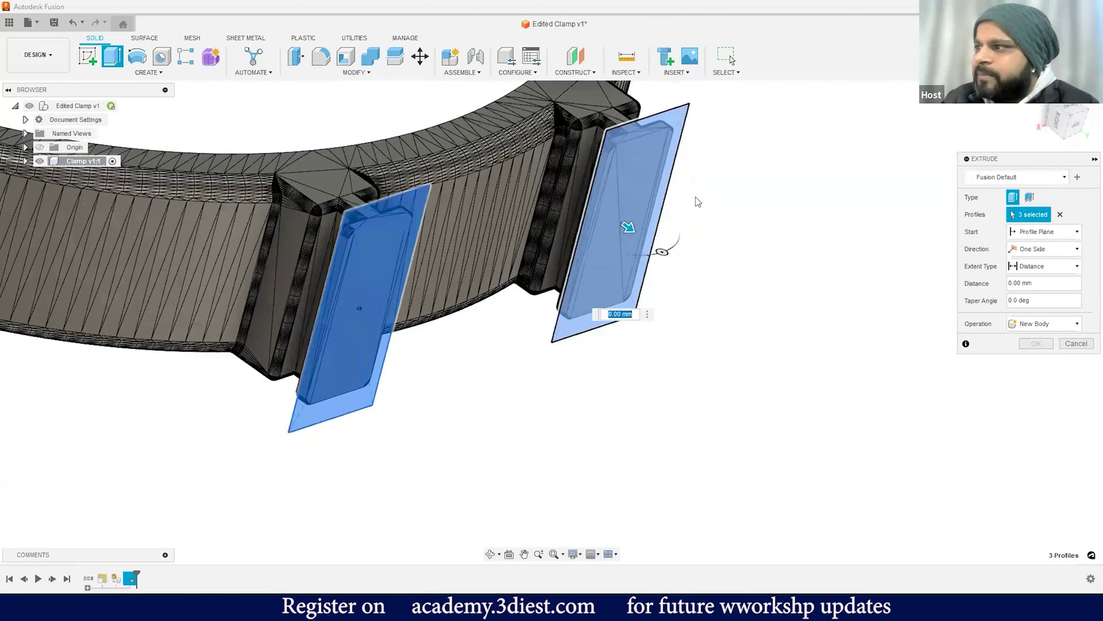
scroll(661, 252, up, 3)
Try extruding the profiles outward as a Join, first 8 mm and then 2 mm, and inspect the preview at one bracket
shift+middle_drag(659, 260, 595, 244)
drag(608, 249, 680, 320)
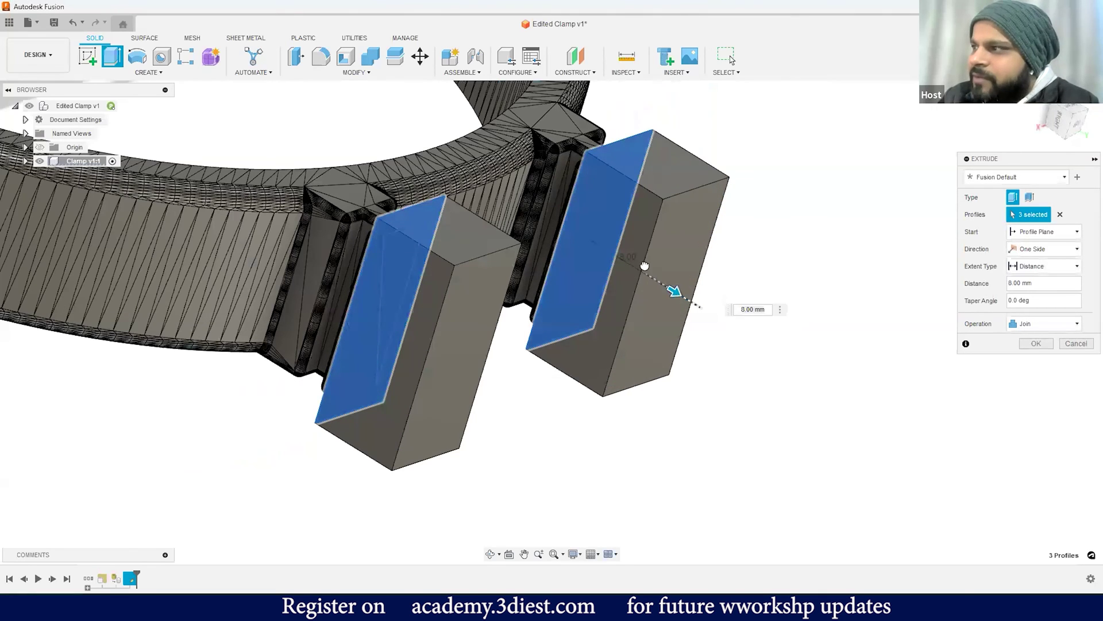
drag(623, 254, 598, 299)
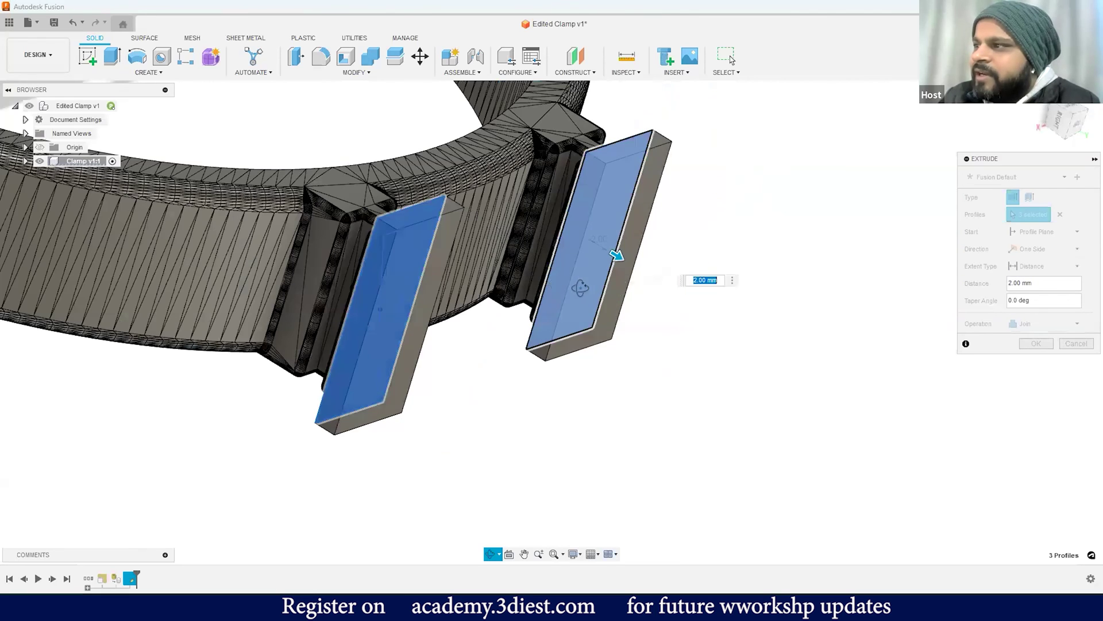
shift+middle_drag(598, 300, 483, 308)
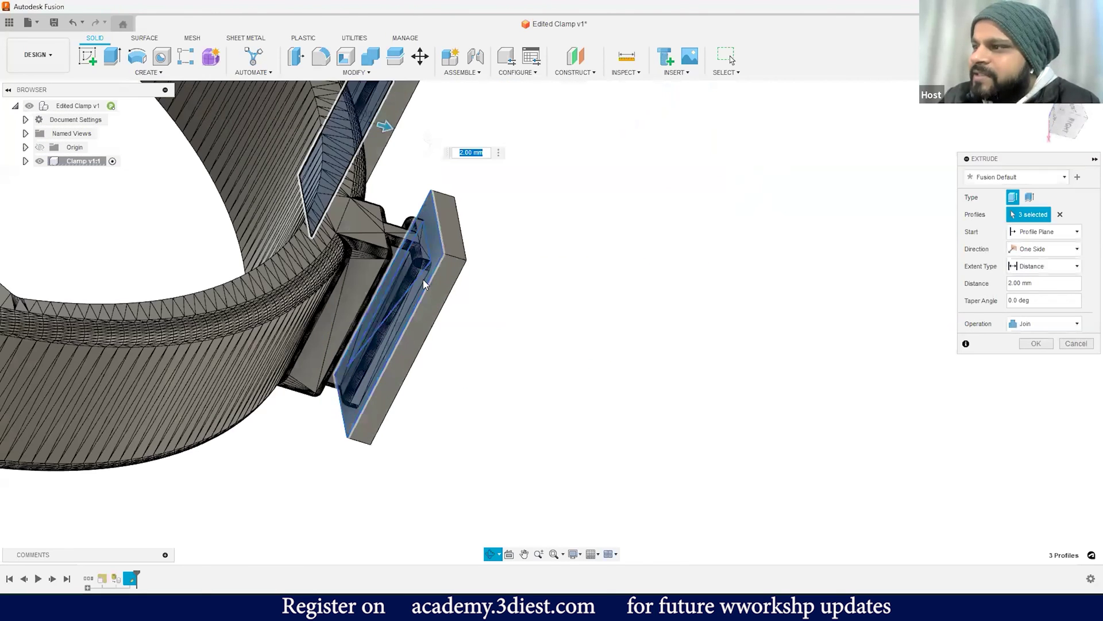
scroll(476, 308, up, 5)
scroll(436, 290, up, 1)
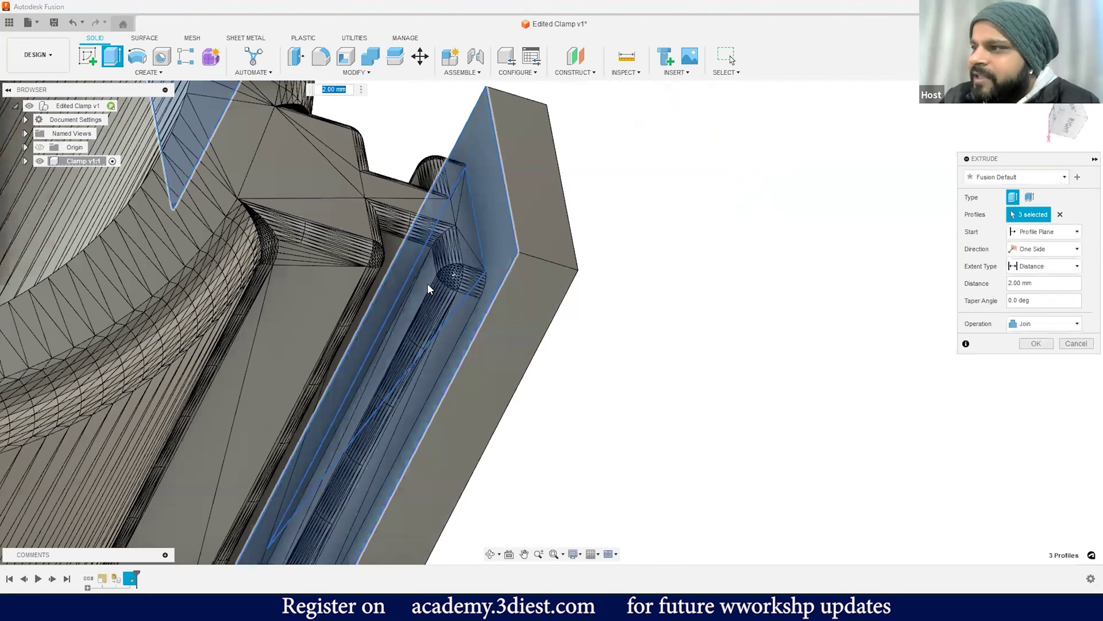
Reverse the extrusion into the brackets as a Cut with a distance of -1.35 mm and inspect the preview on both brackets
drag(644, 274, 615, 226)
scroll(614, 258, down, 2)
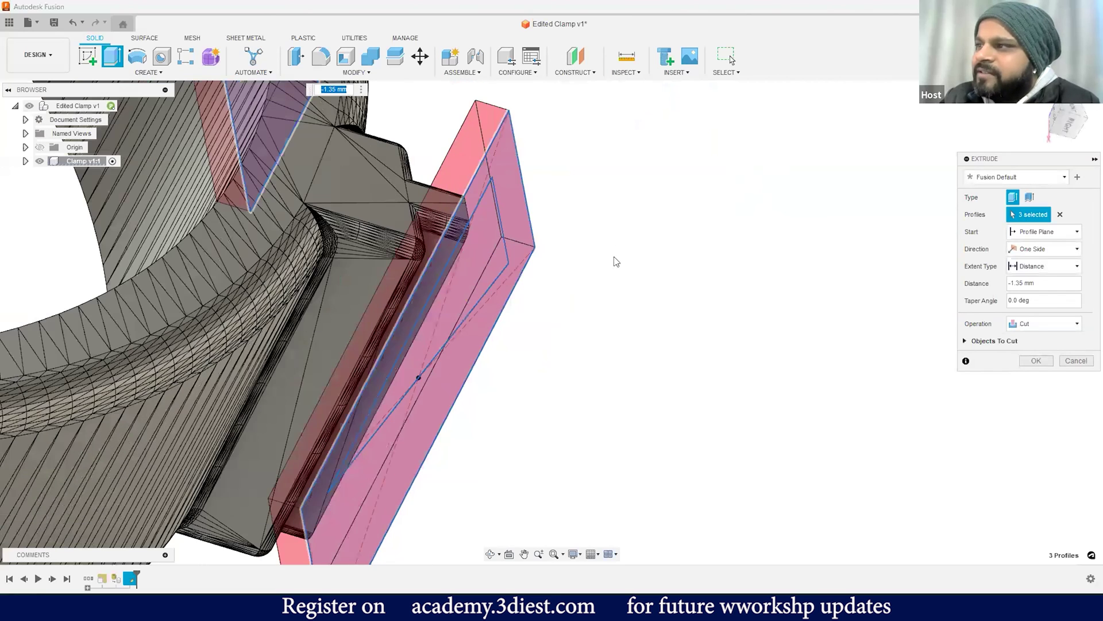
scroll(538, 241, down, 3)
shift+middle_drag(534, 227, 747, 198)
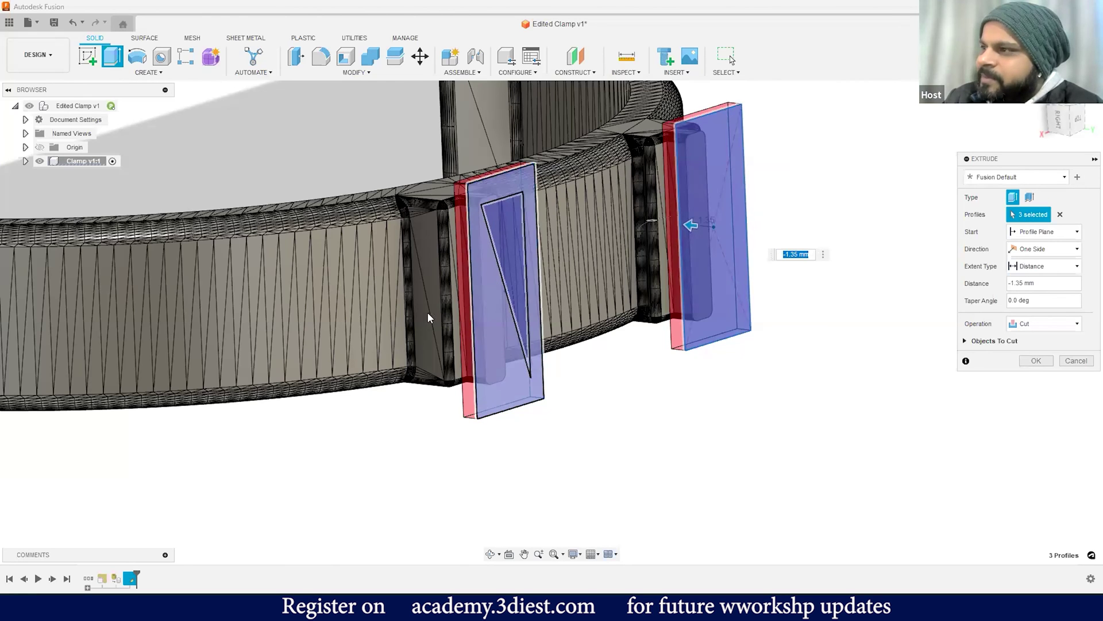
scroll(430, 320, up, 2)
shift+middle_drag(430, 320, 454, 198)
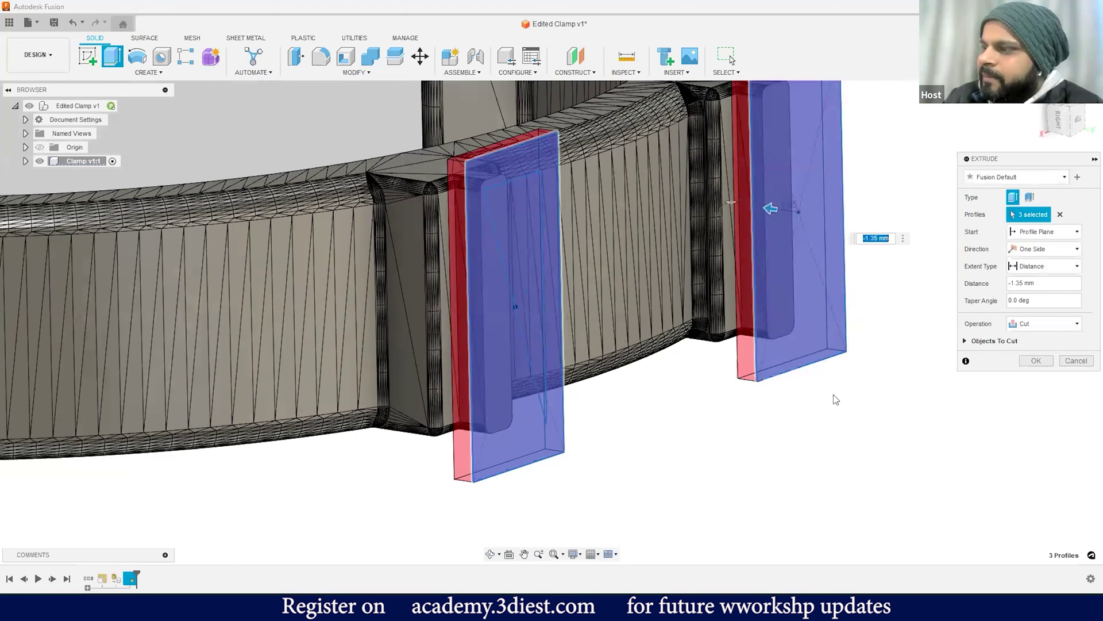
Preview the extrusion as Join, set the operation back to Cut, and complete it to trim both brackets' outer ends
click(1056, 324)
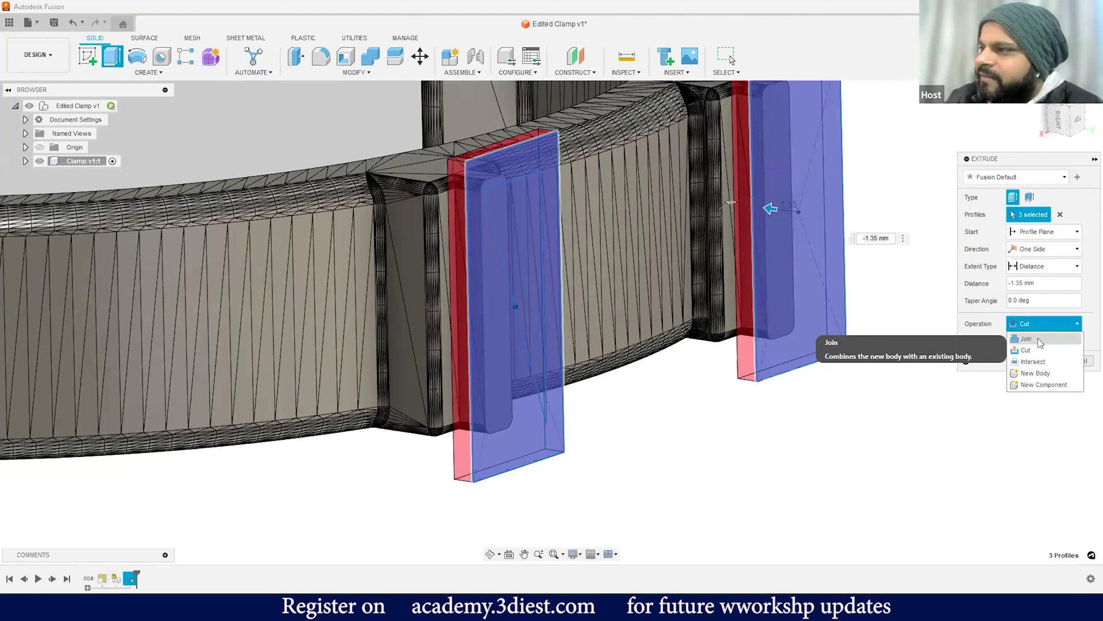
click(1041, 340)
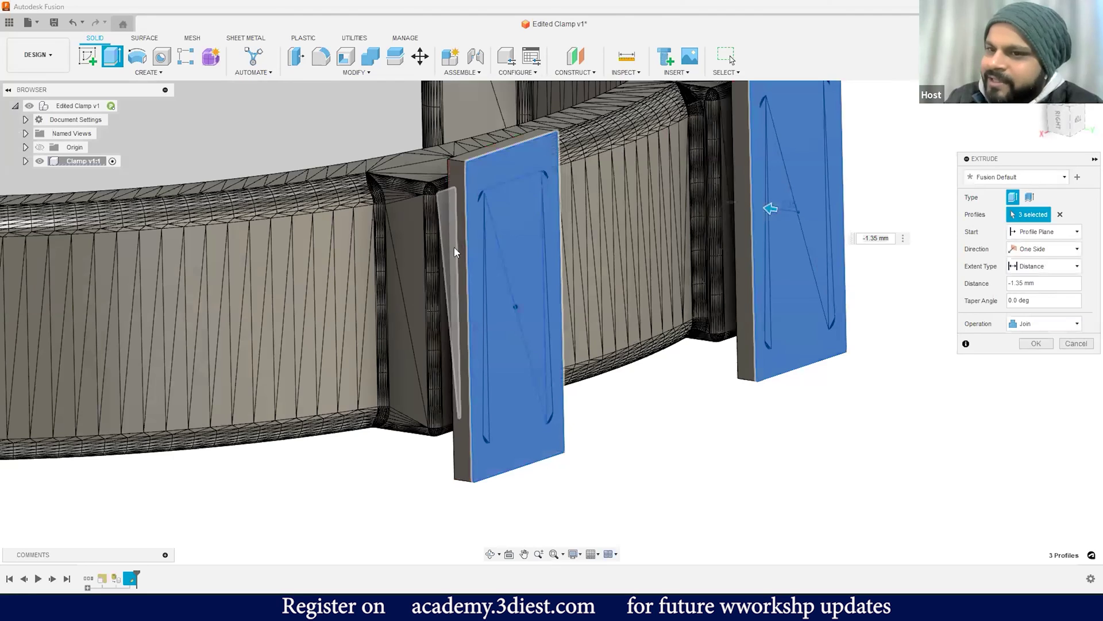
click(1050, 324)
click(1026, 350)
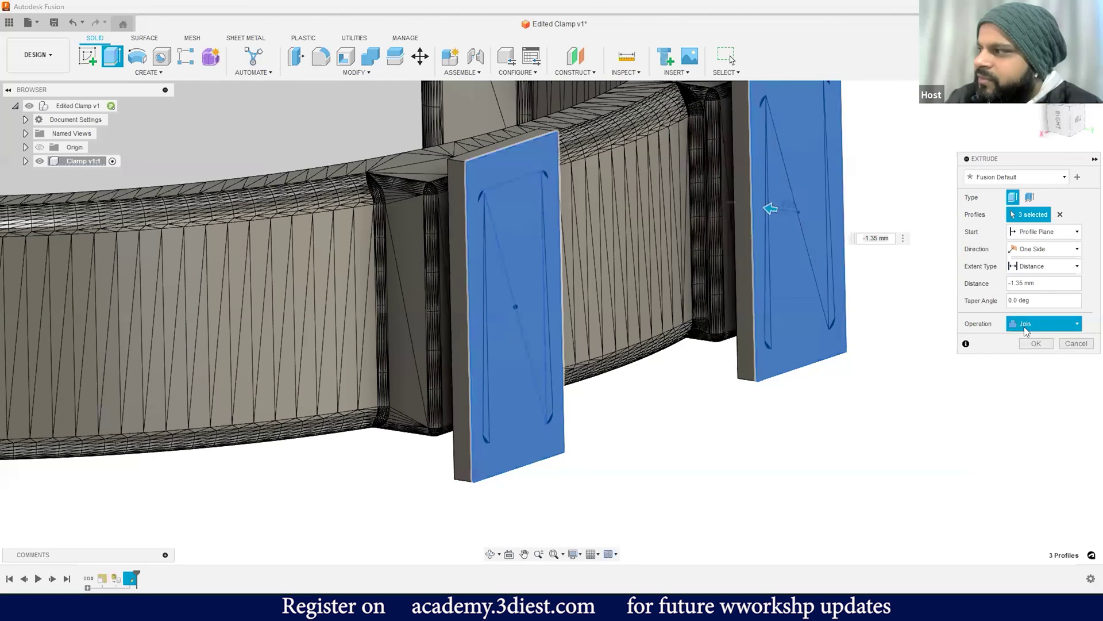
click(1037, 360)
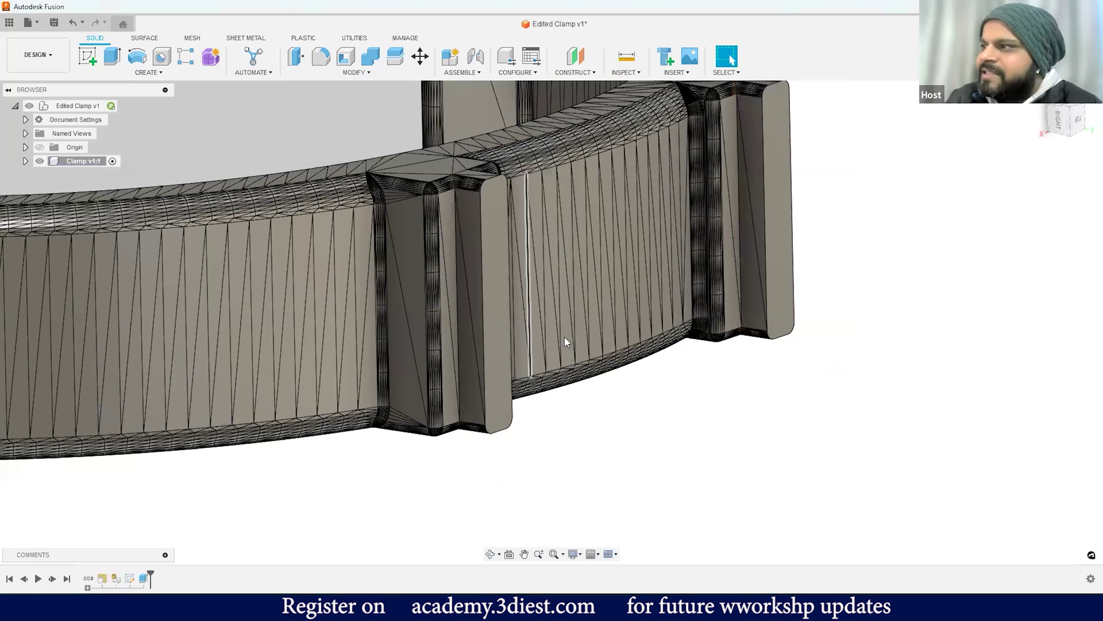
scroll(564, 337, down, 5)
shift+middle_drag(462, 339, 625, 347)
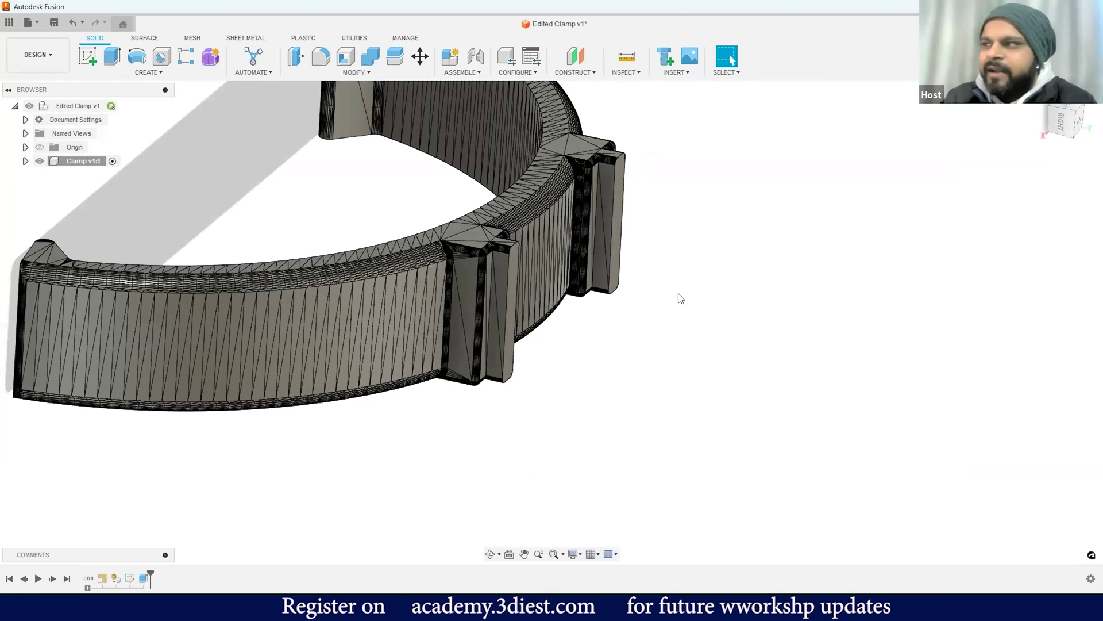
scroll(505, 290, down, 3)
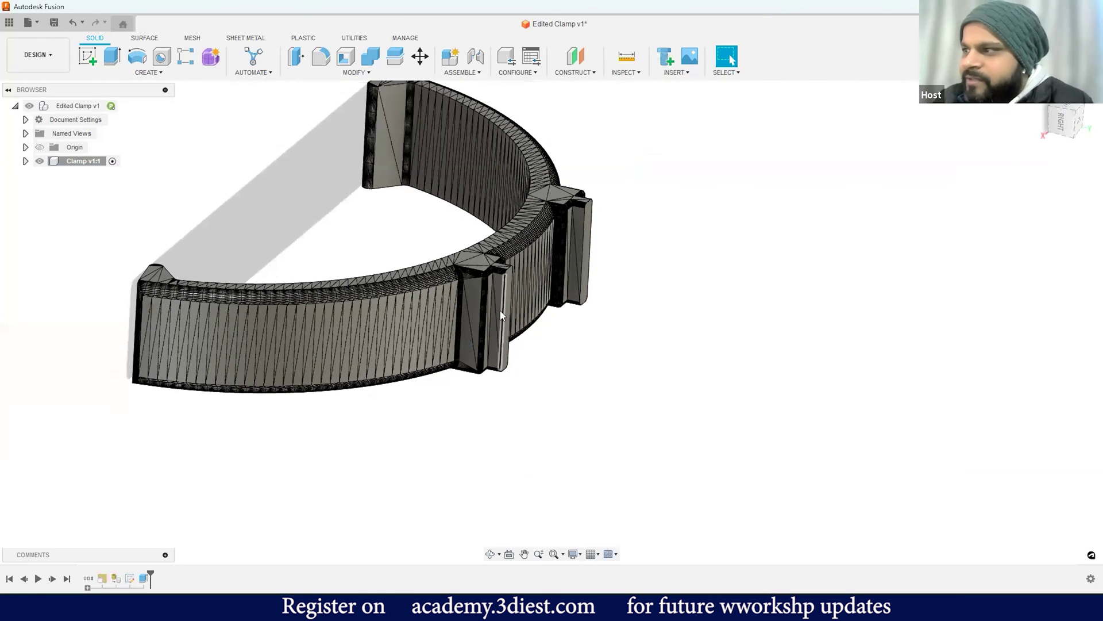
Extrude the end face of the near bracket outward 10 mm as a Join
shift+middle_drag(506, 290, 502, 298)
scroll(501, 294, up, 5)
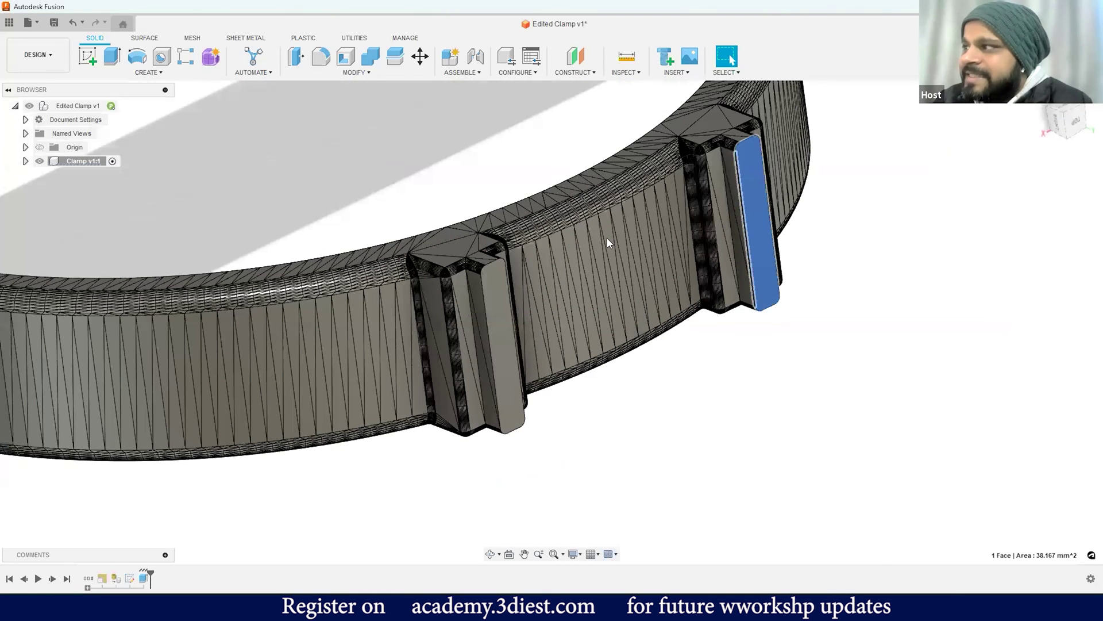
click(514, 294)
click(758, 211)
key(Escape)
scroll(681, 170, down, 2)
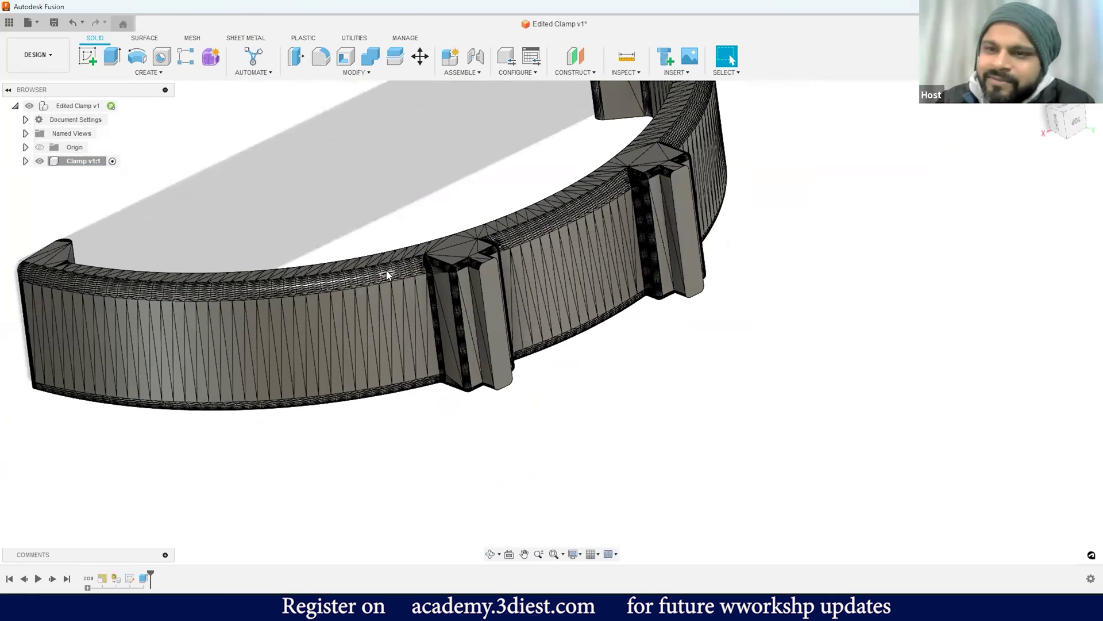
click(111, 60)
click(488, 288)
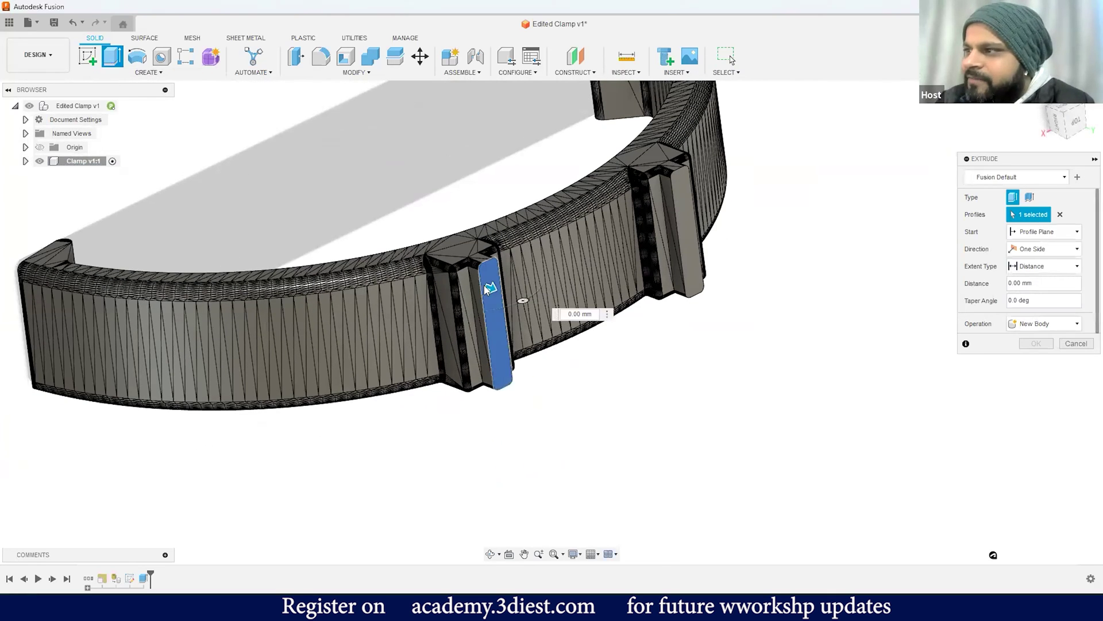
drag(487, 287, 500, 461)
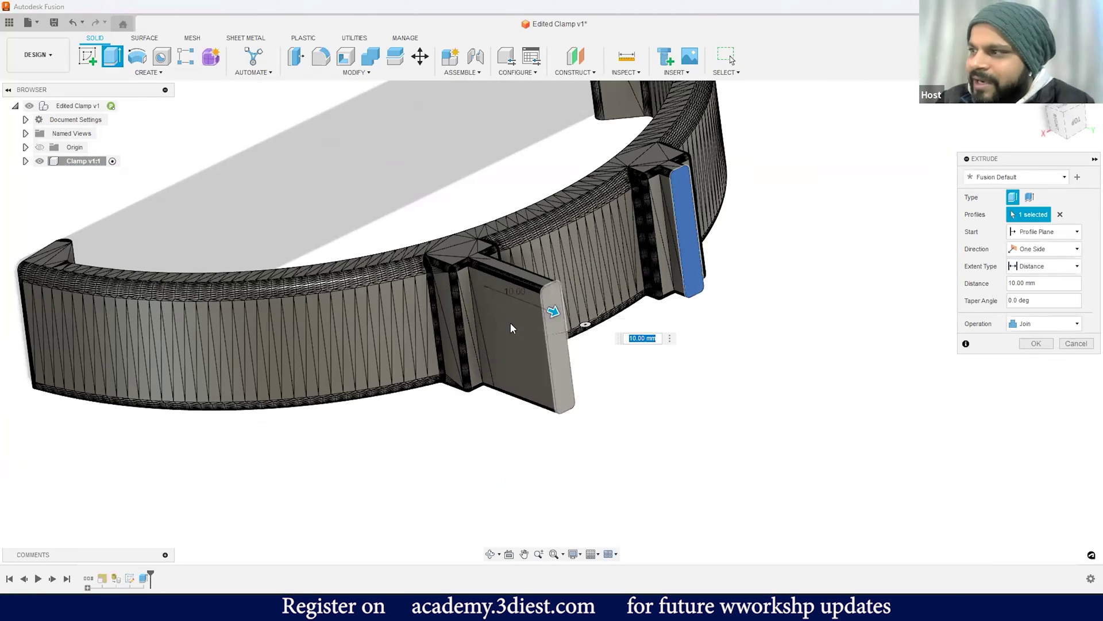
click(1046, 346)
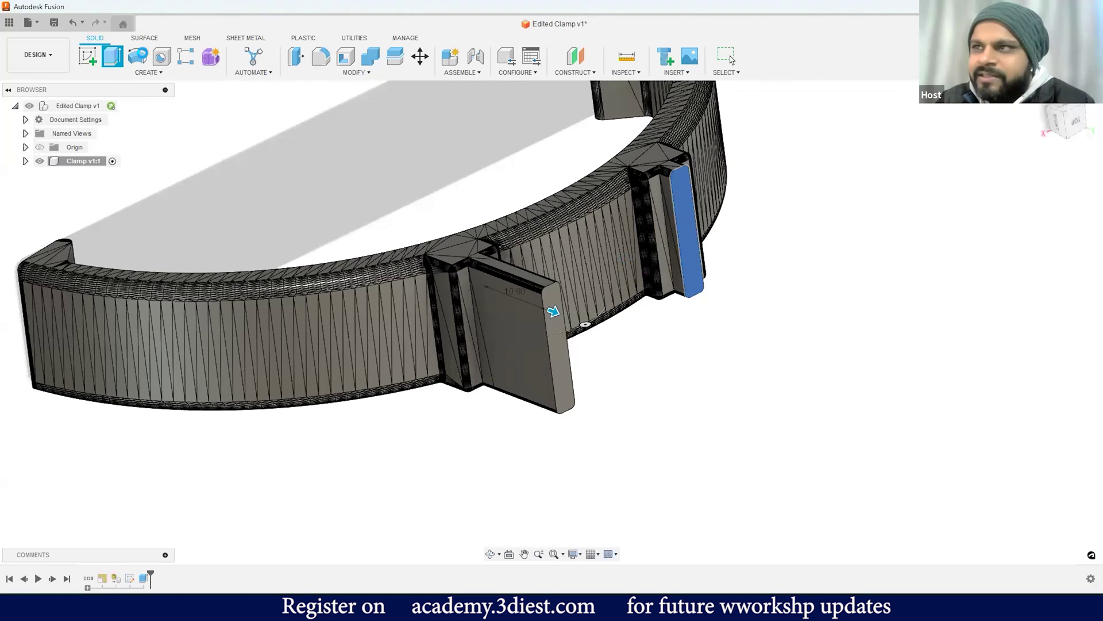
Extrude the end face of the far bracket outward 10 mm as a Join
key(e)
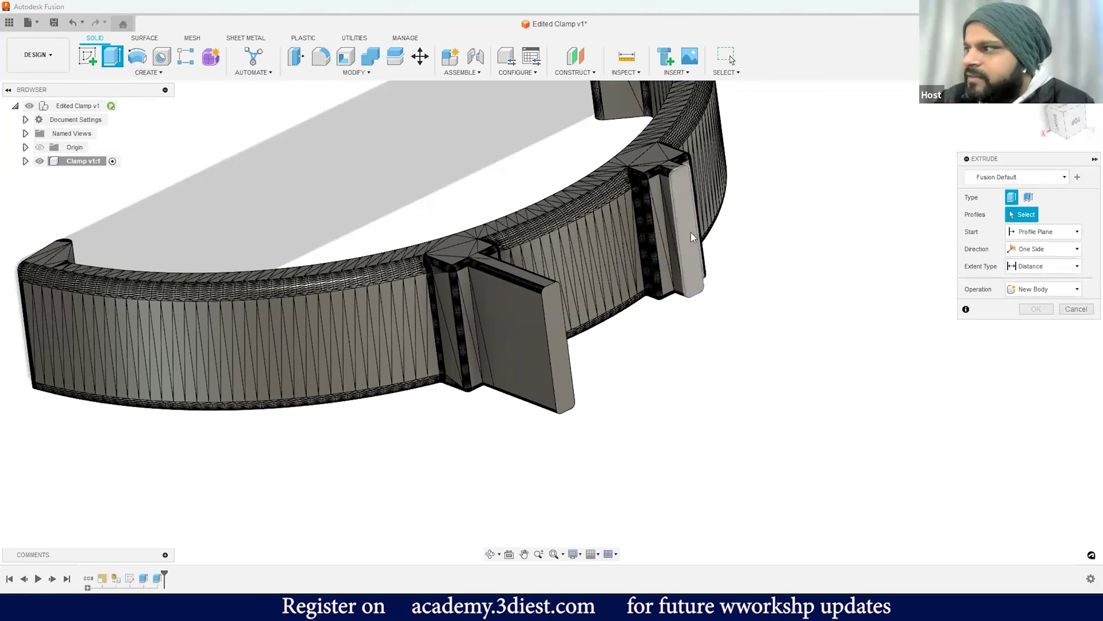
click(691, 237)
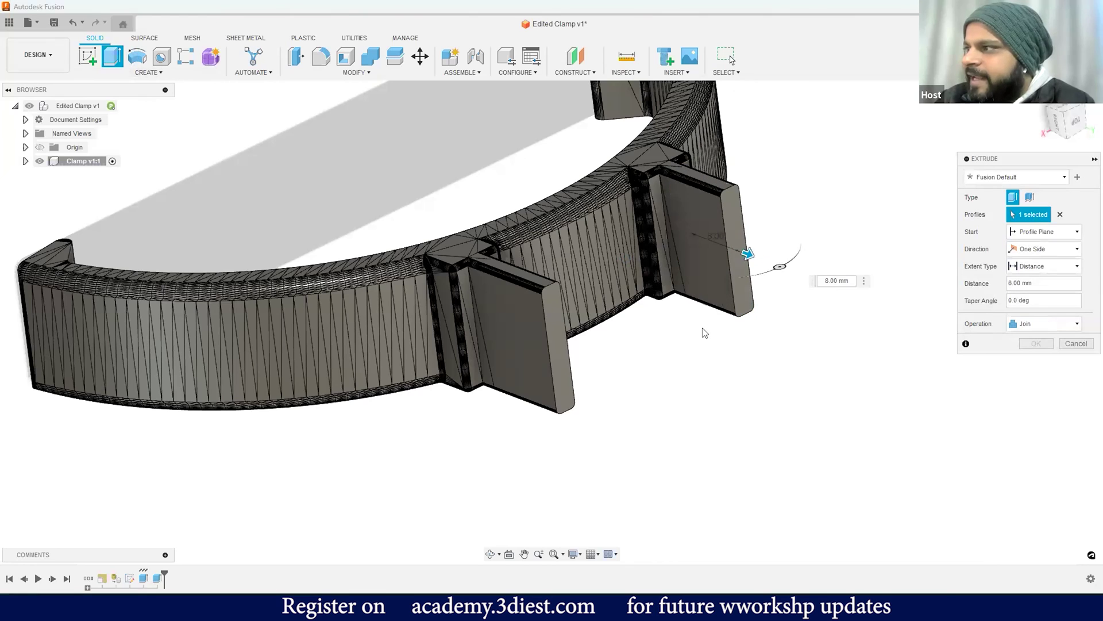
text(10)
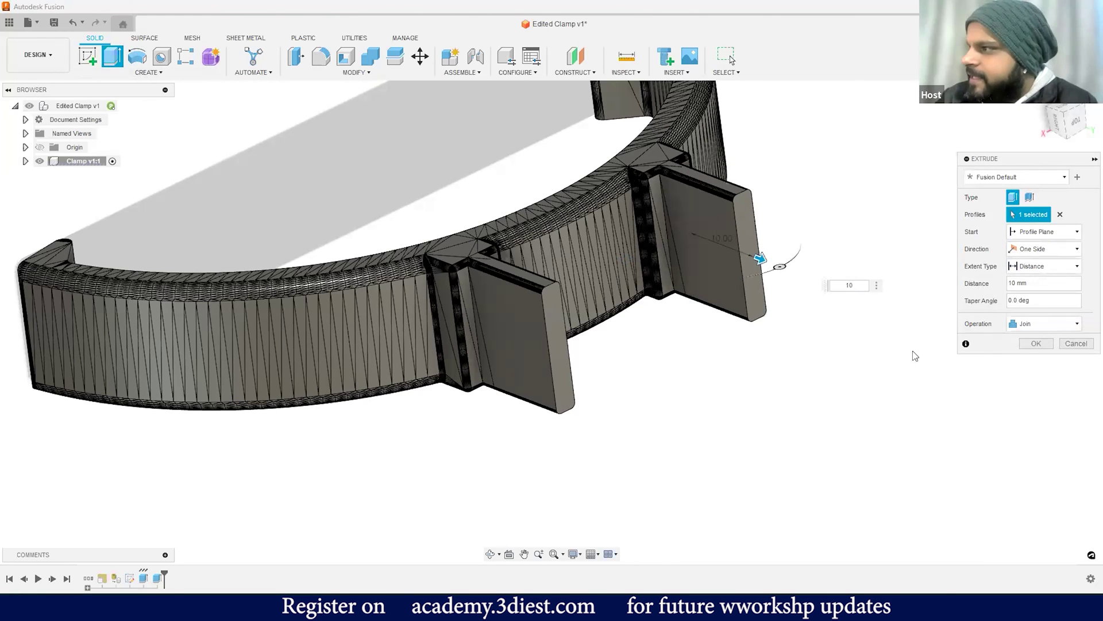
key(Return)
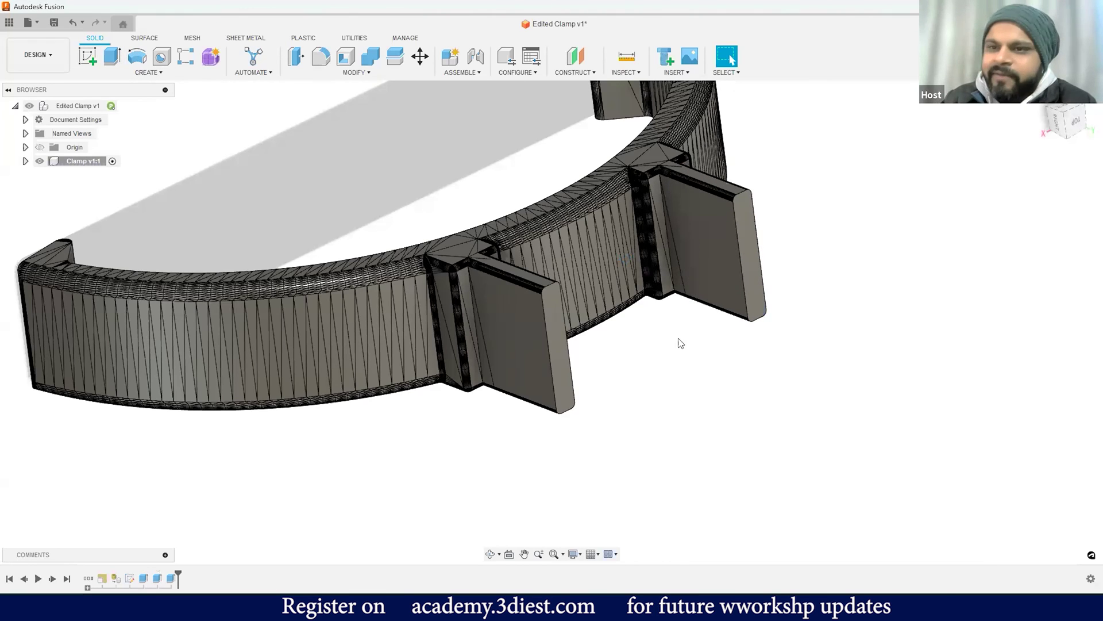
Inspect both extended brackets and highlight the rectangle sketch, the cut extrusion and the far bracket's extrusion in the design history
scroll(486, 325, down, 5)
shift+middle_drag(486, 325, 620, 364)
key(Escape)
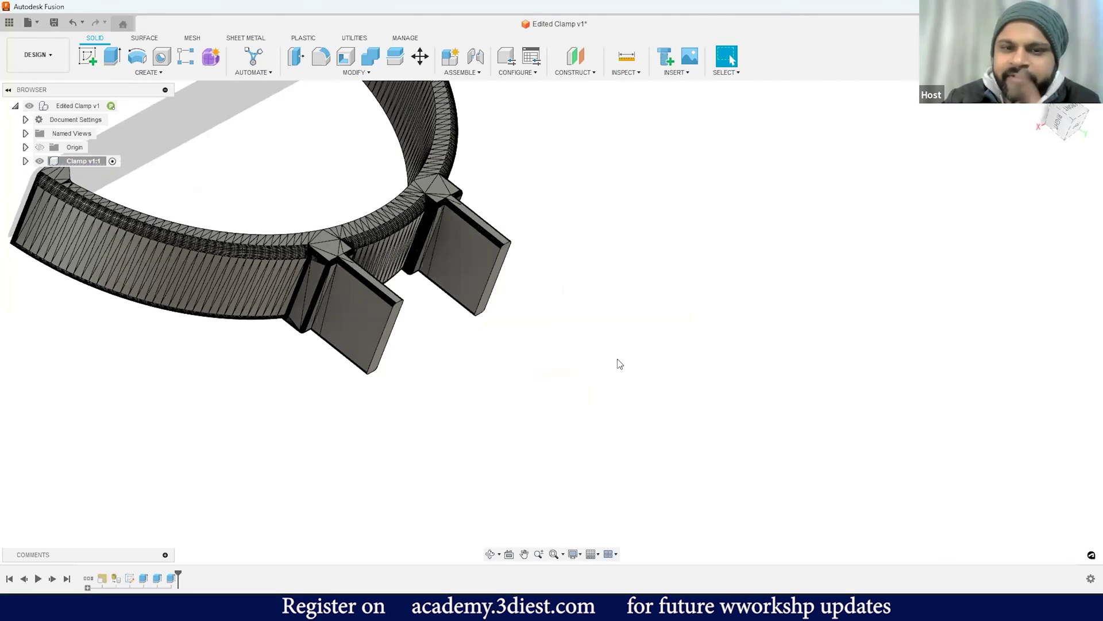
scroll(596, 409, down, 4)
scroll(408, 360, up, 6)
mouse_move(382, 406)
shift+middle_down()
mouse_move(363, 362)
mouse_move(393, 409)
shift+middle_up()
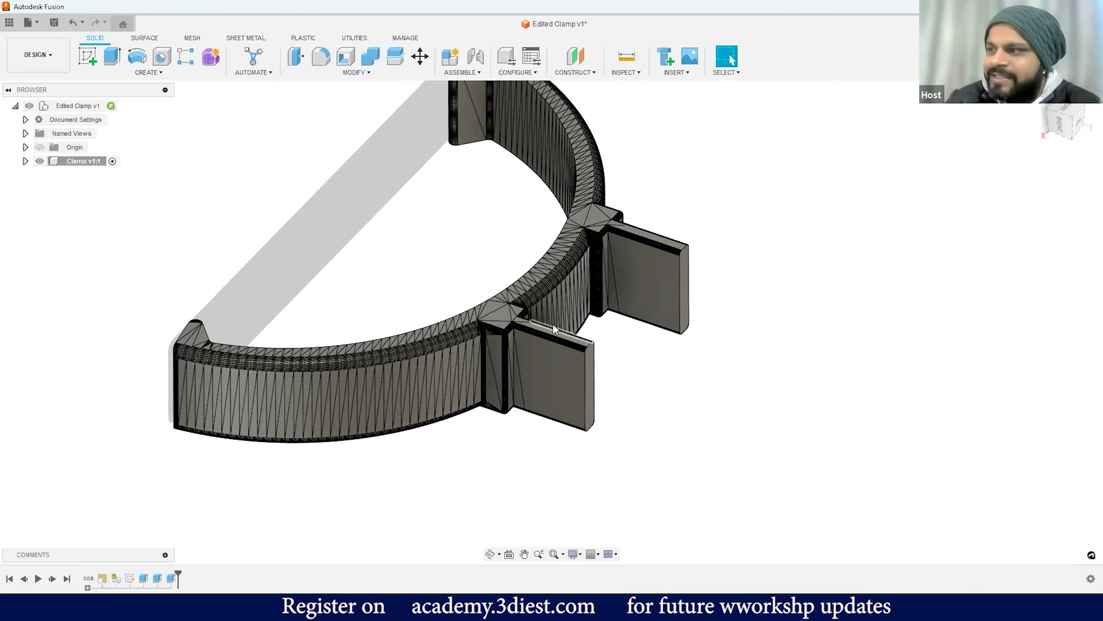
click(134, 577)
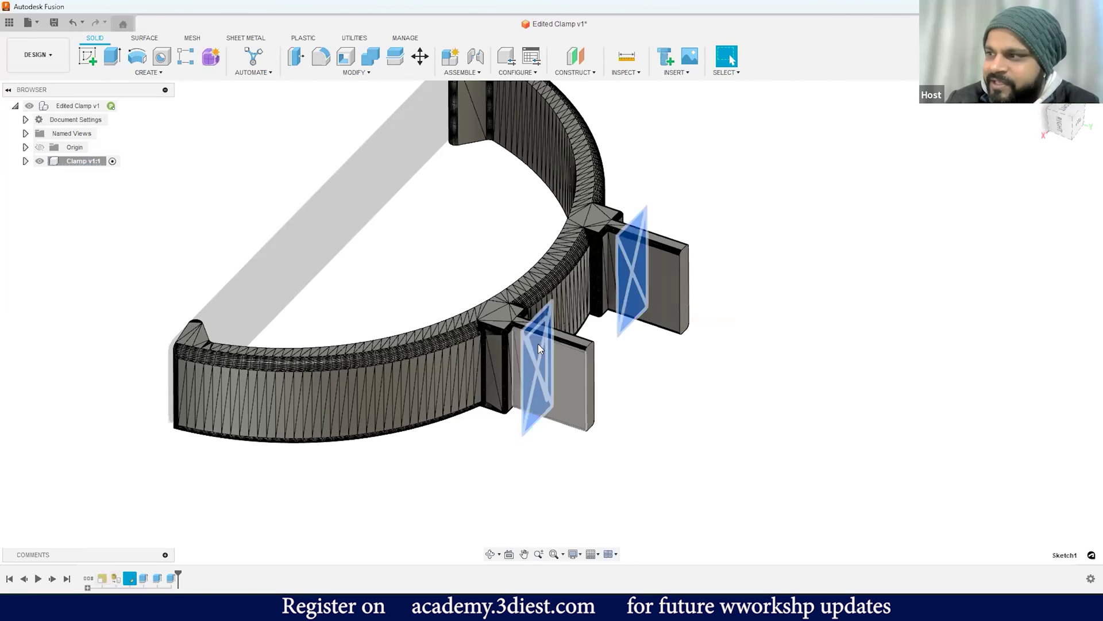
click(145, 578)
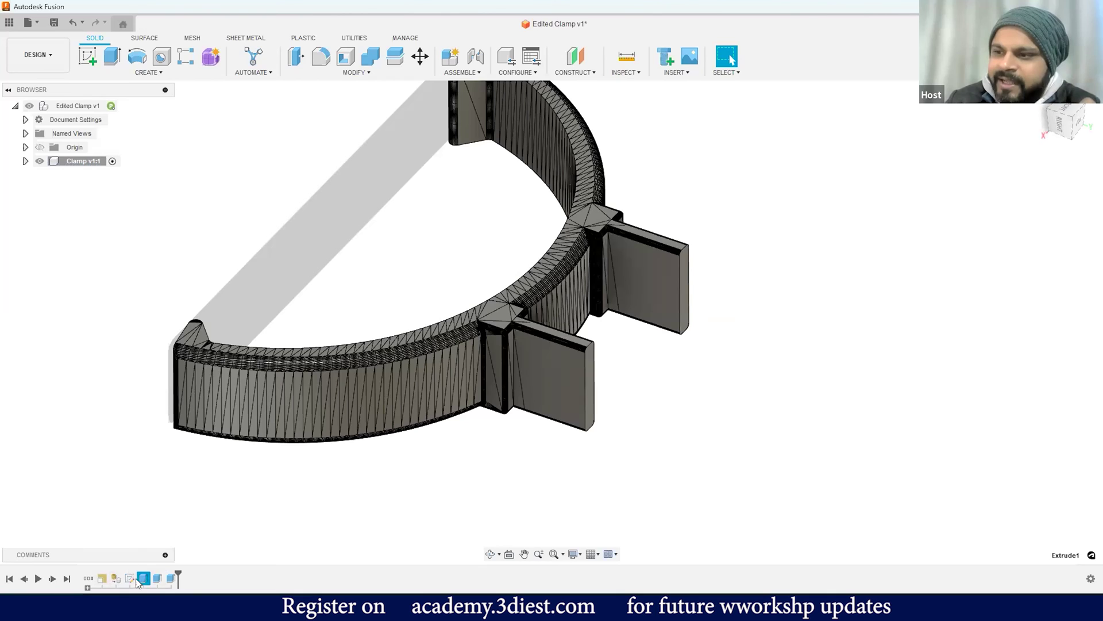
click(640, 267)
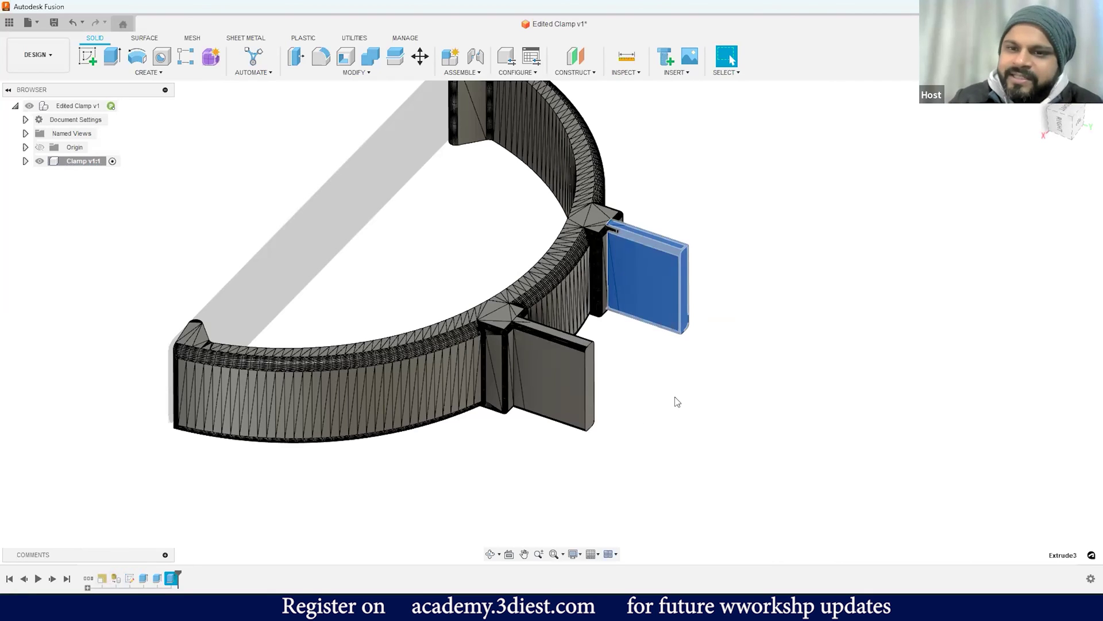
key(Escape)
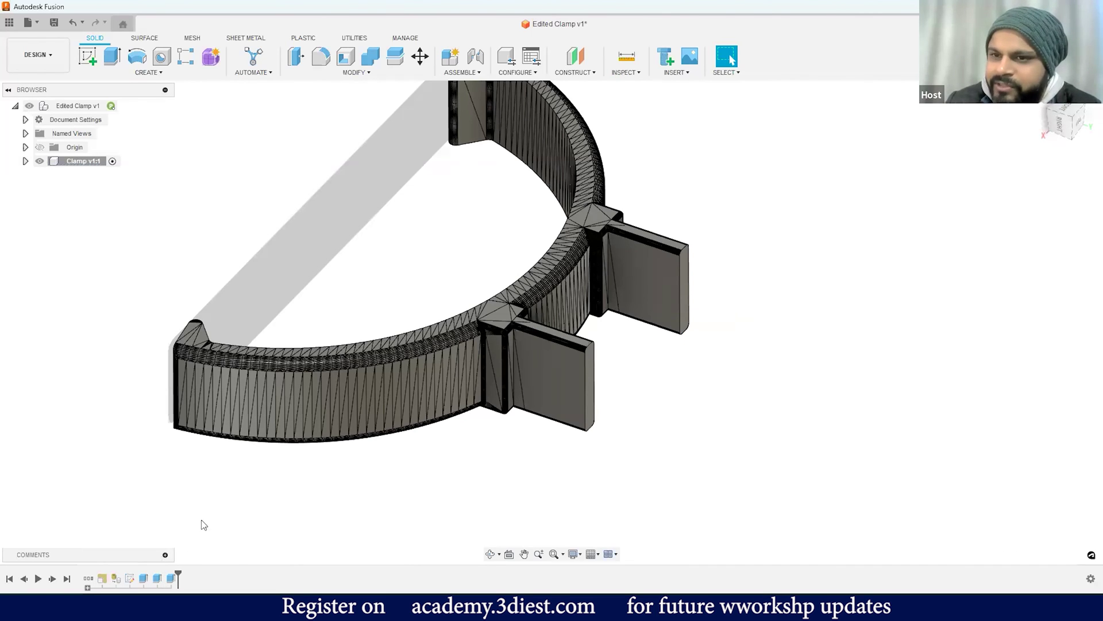
Edit the near bracket's Join extrusion and set its distance to 8 mm
click(157, 580)
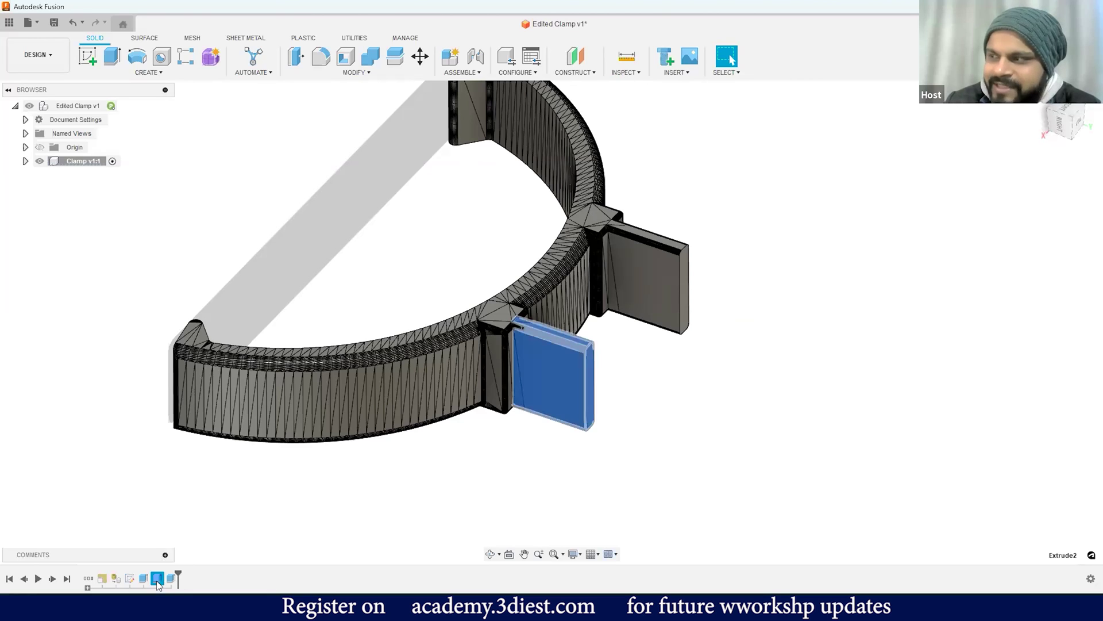
right_click(158, 583)
click(180, 471)
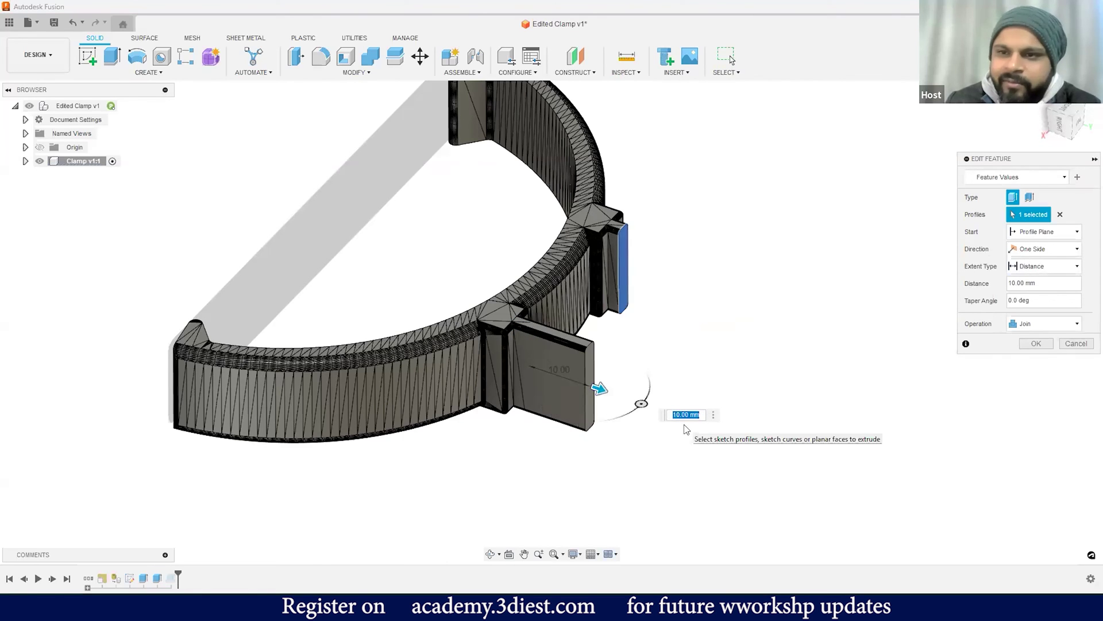
text(8)
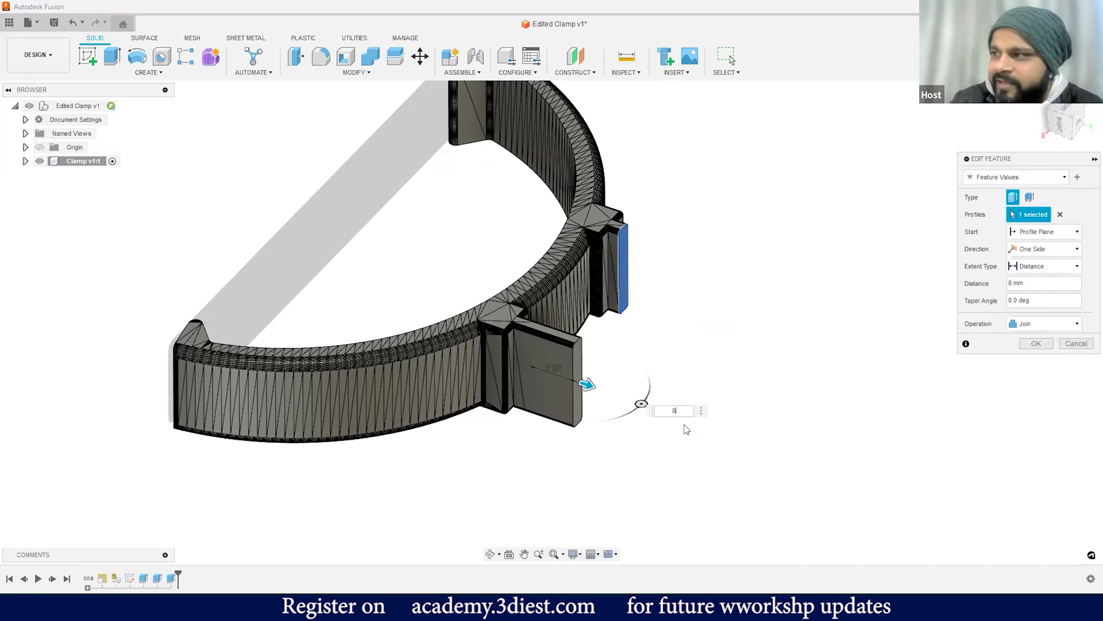
key(Return)
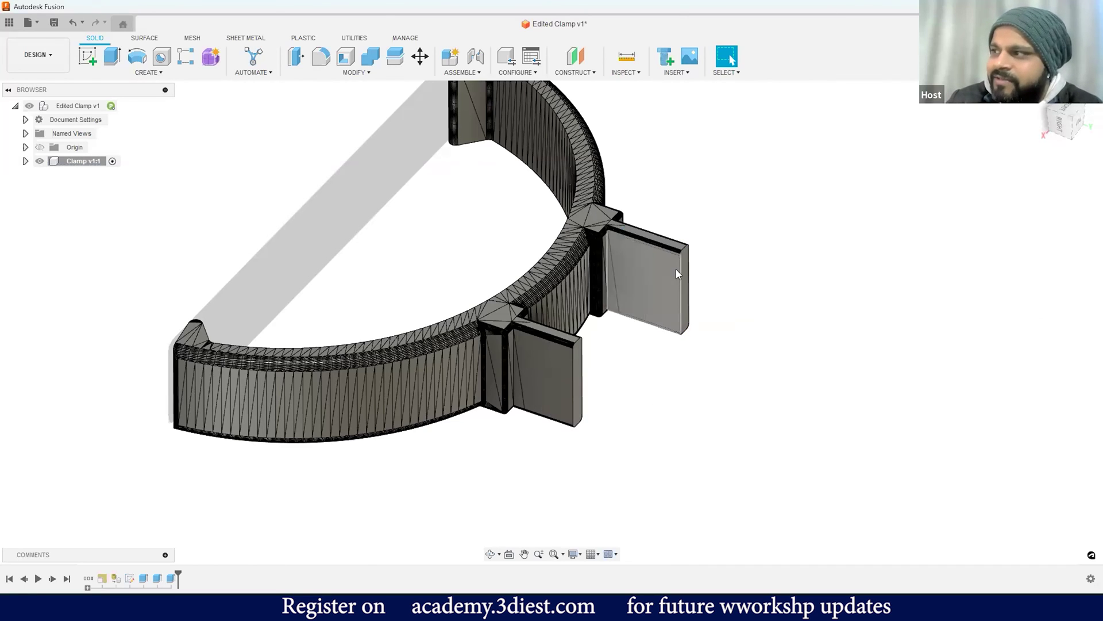
Edit the far bracket's Join extrusion and set its distance to 8 mm
click(171, 578)
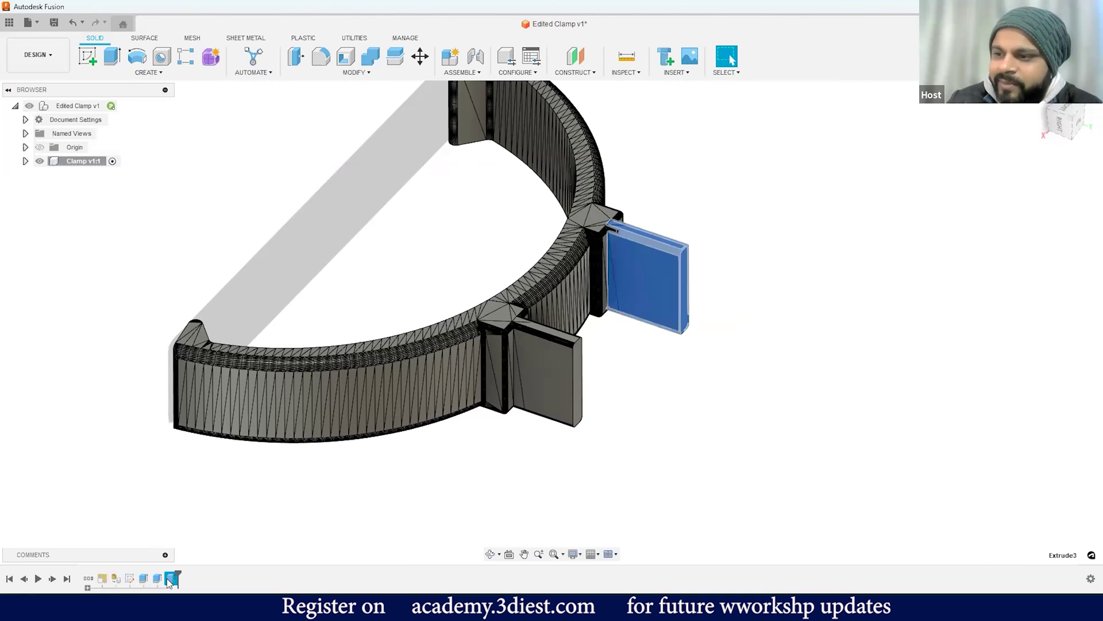
right_click(171, 579)
click(230, 482)
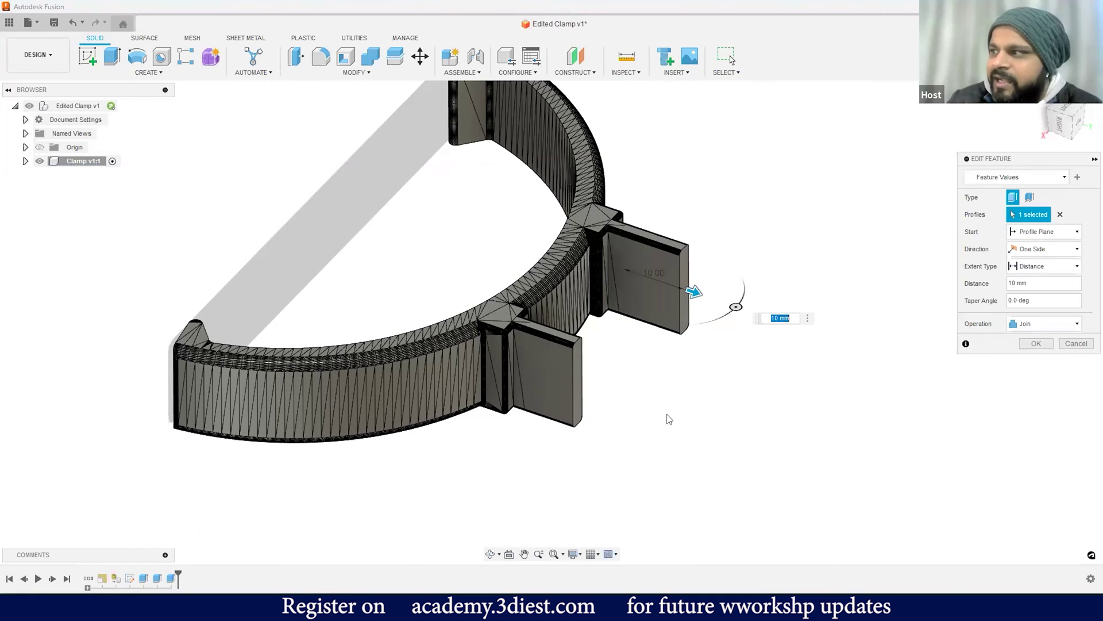
text(8)
key(Return)
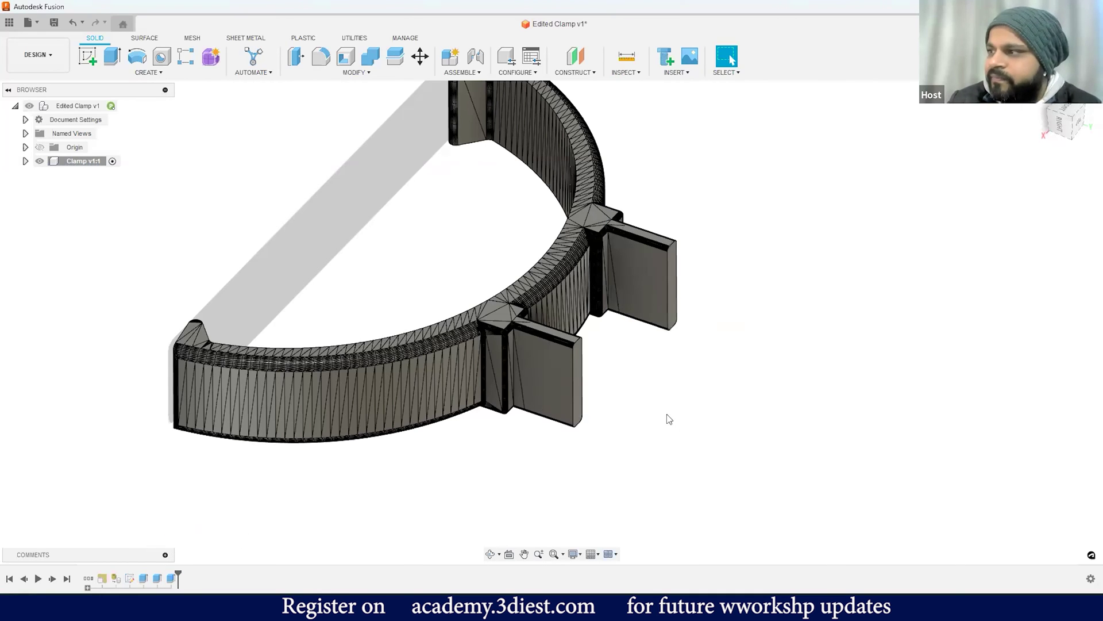
Check the parameter name of the near bracket's extrusion distance and link the far bracket's extrusion distance to it by entering d4
right_click(155, 579)
click(185, 471)
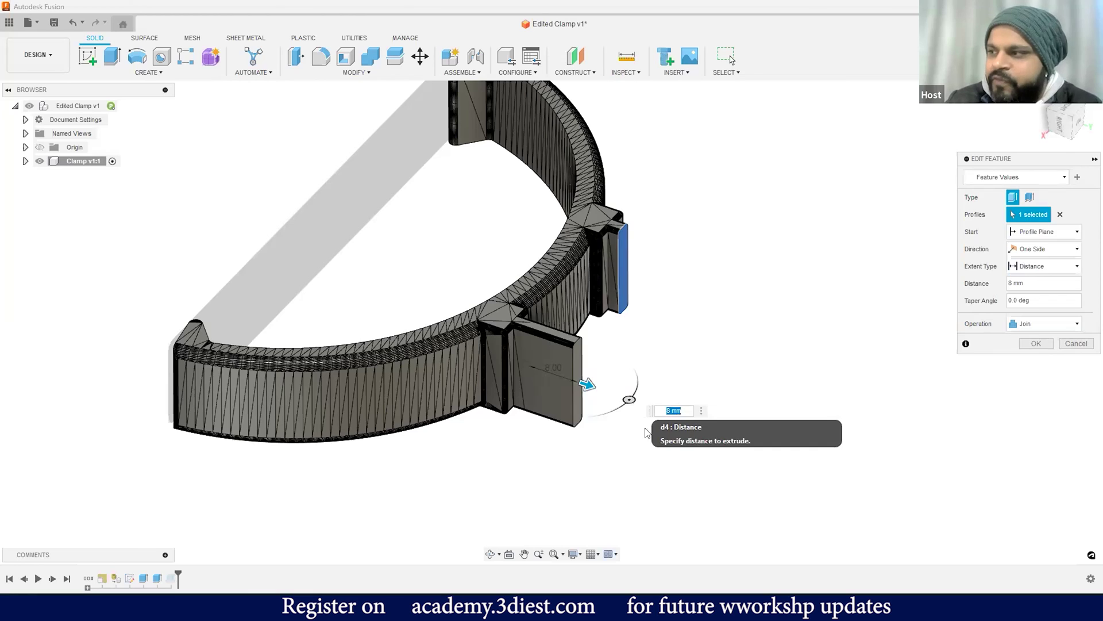
key(Return)
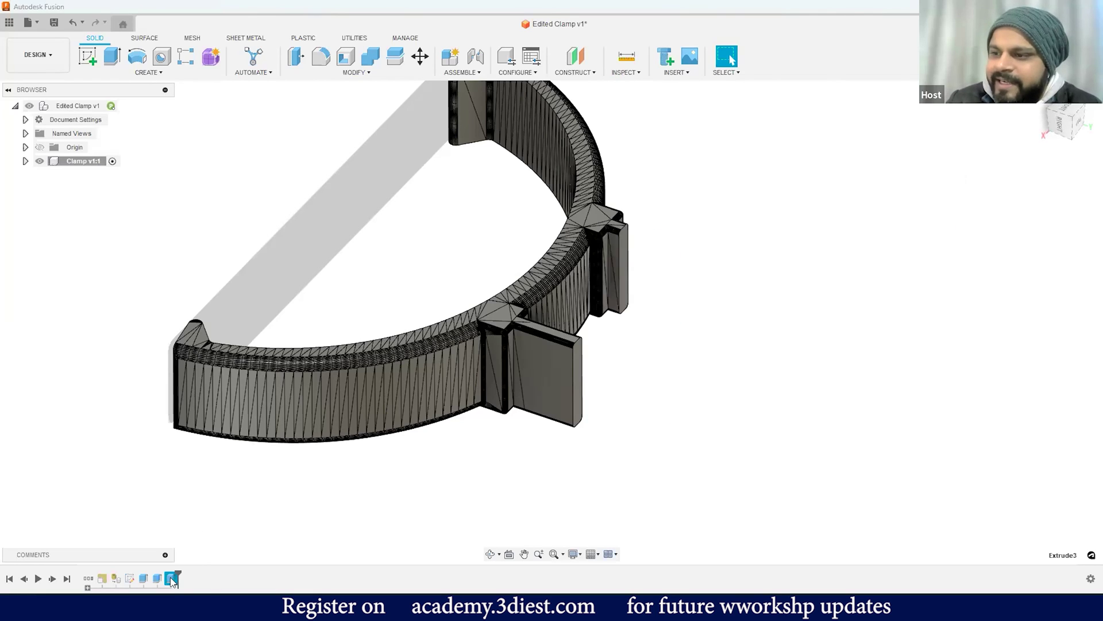
double_click(172, 579)
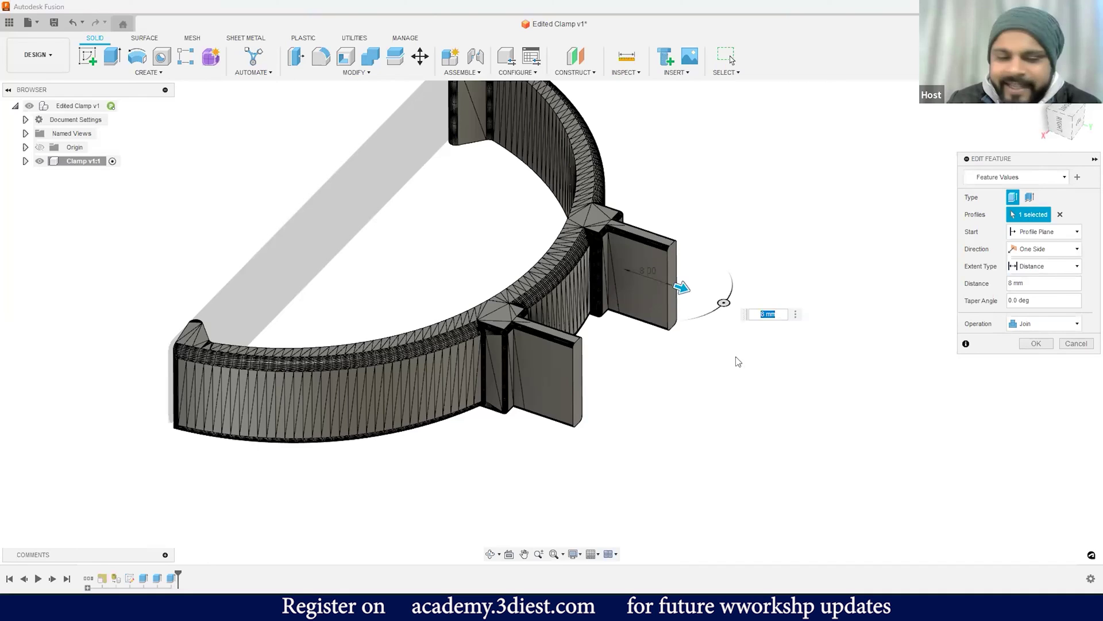
text(d4)
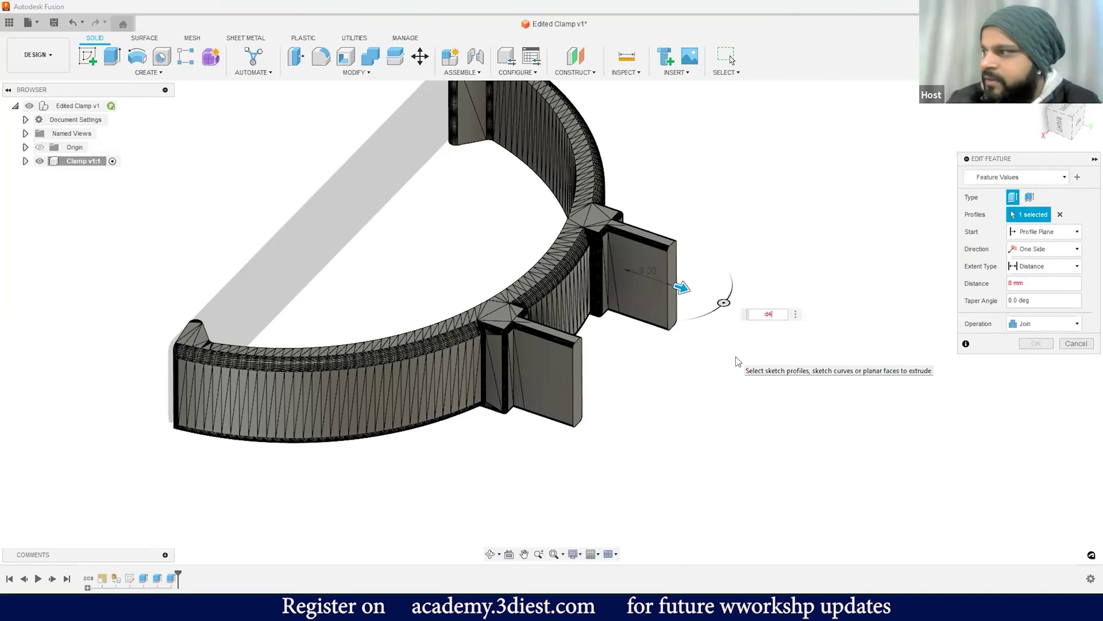
key(Return)
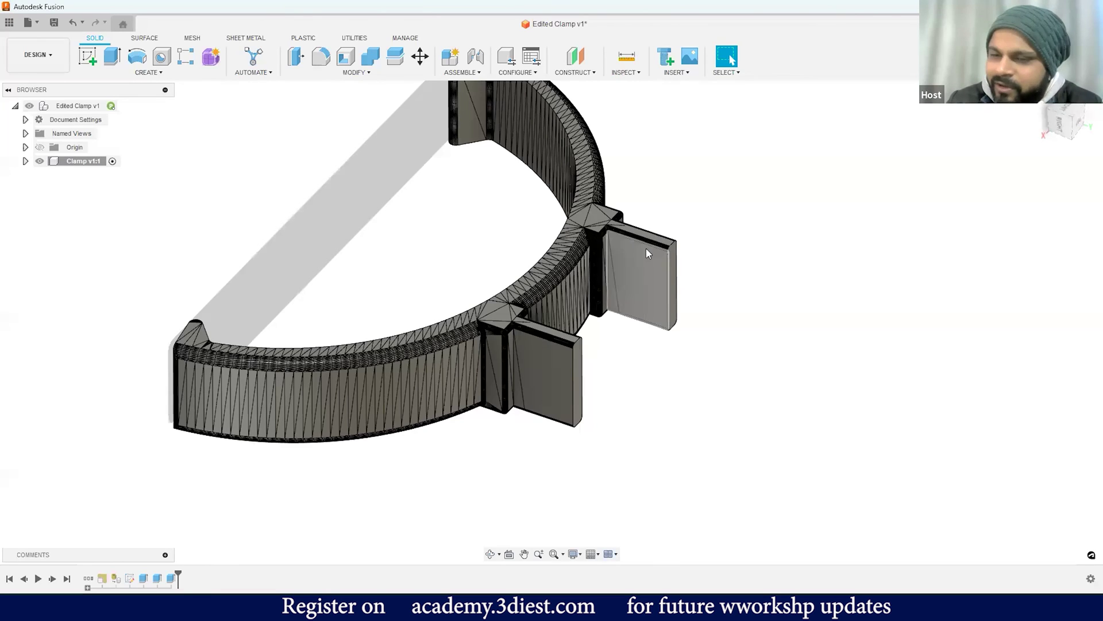
Set the near bracket's extrusion distance to 6 mm and check the distance expression of the linked far bracket extrusion
double_click(157, 579)
drag(687, 410, 660, 412)
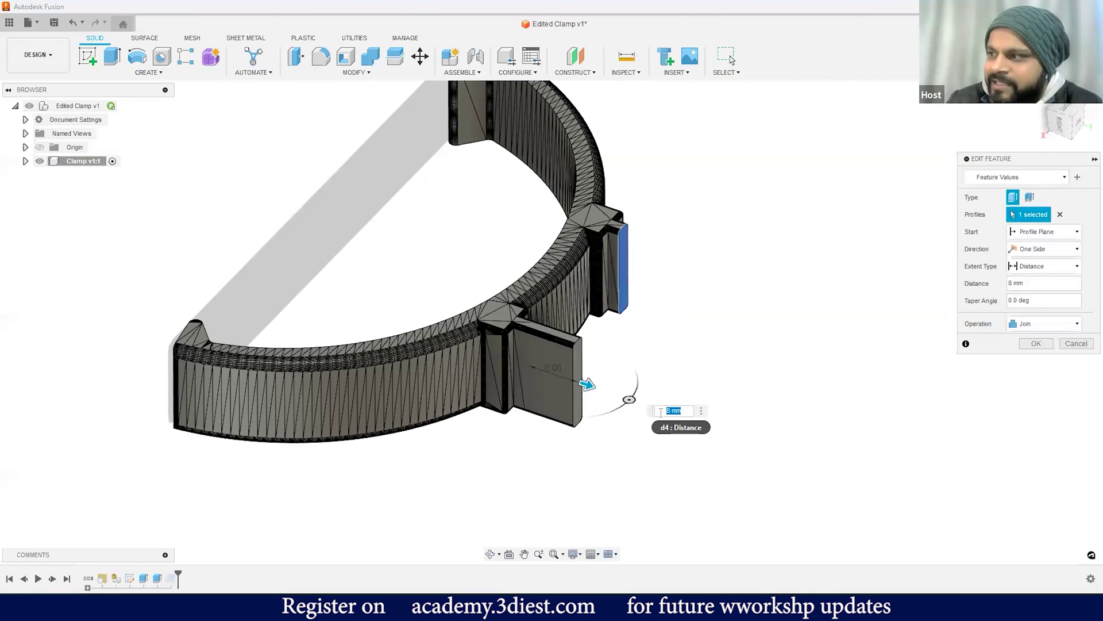
text(5)
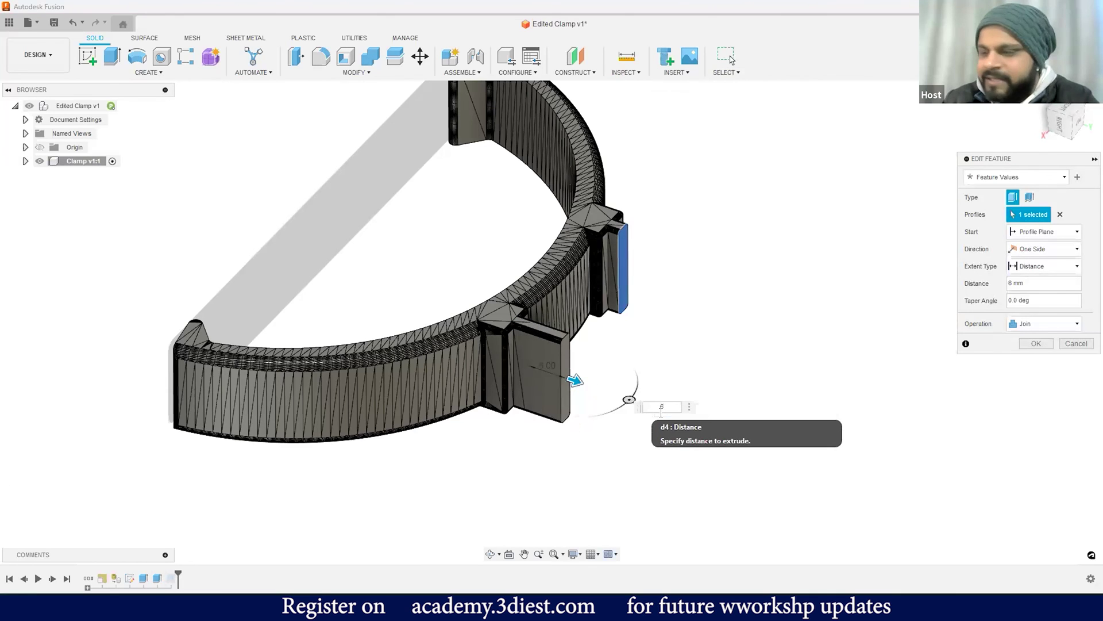
key(Return)
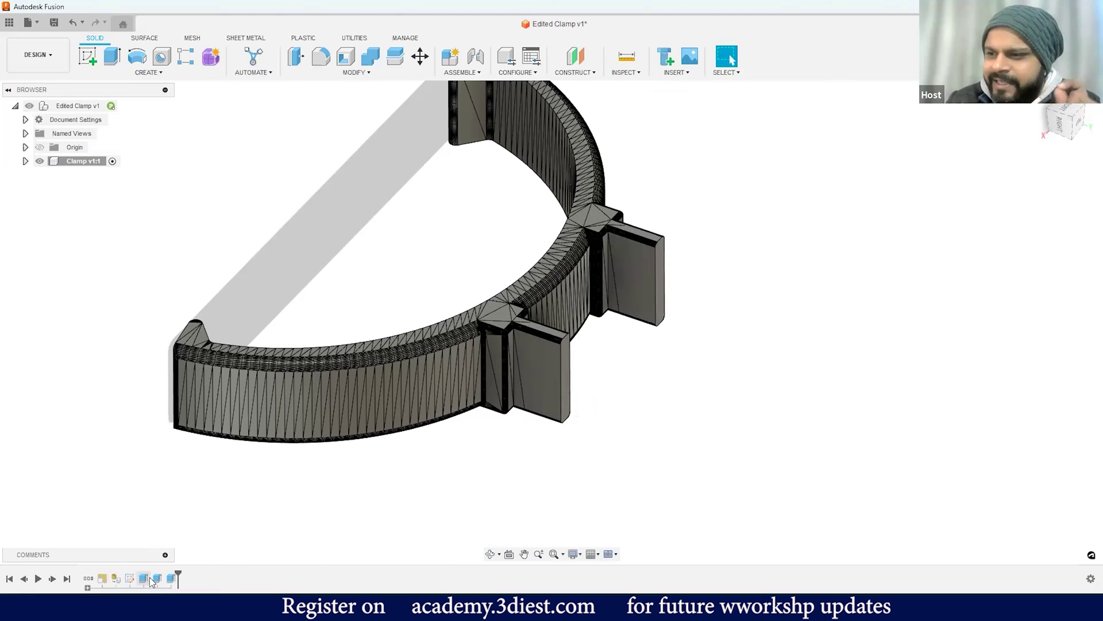
double_click(171, 578)
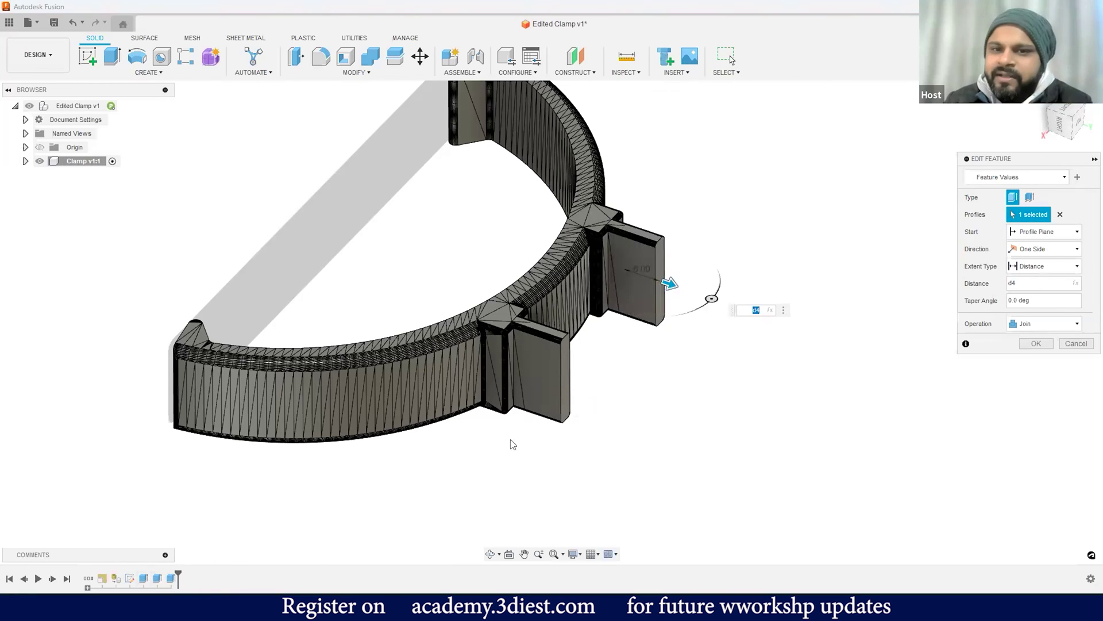
key(Escape)
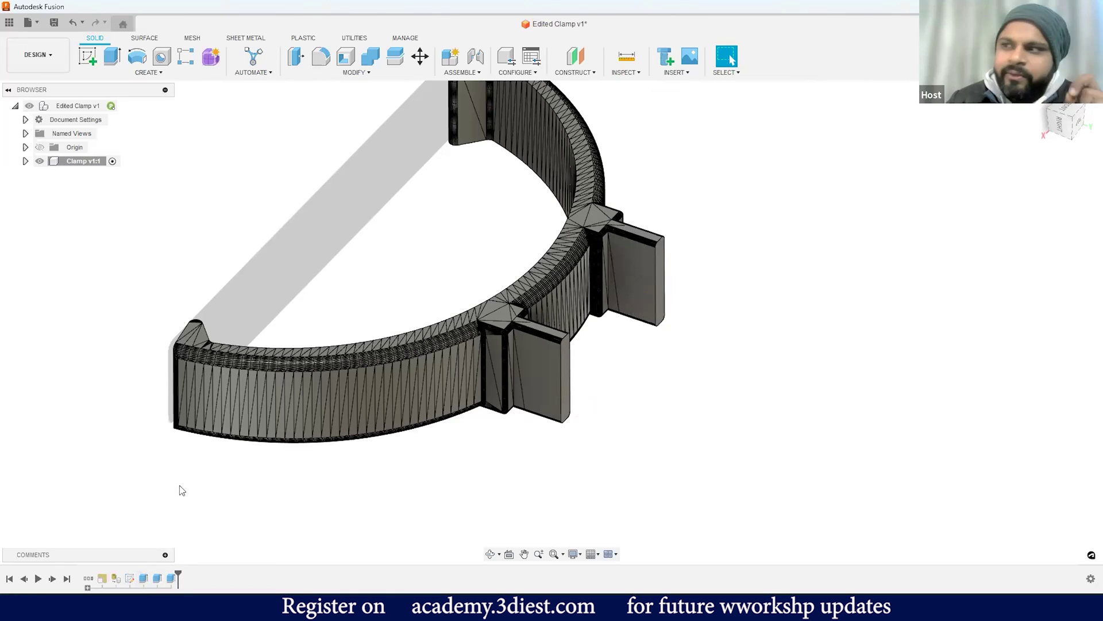
Save the Clamp component's MeshBody1 to the computer as a binary STL in millimetres with medium refinement
scroll(163, 488, down, 2)
scroll(101, 451, up, 2)
shift+middle_drag(162, 438, 286, 319)
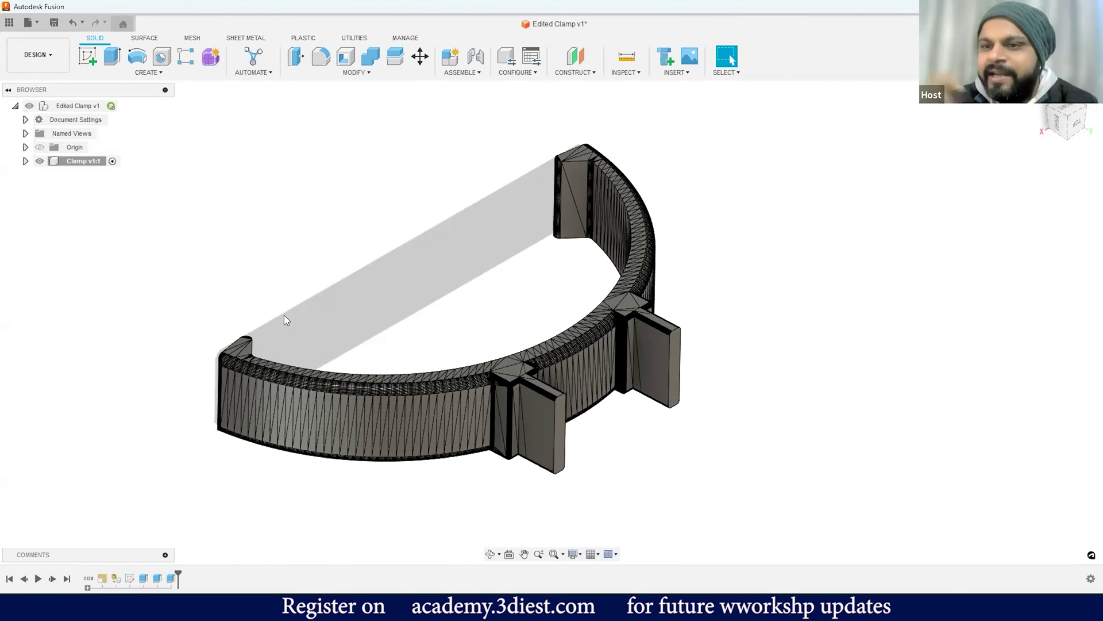
click(24, 162)
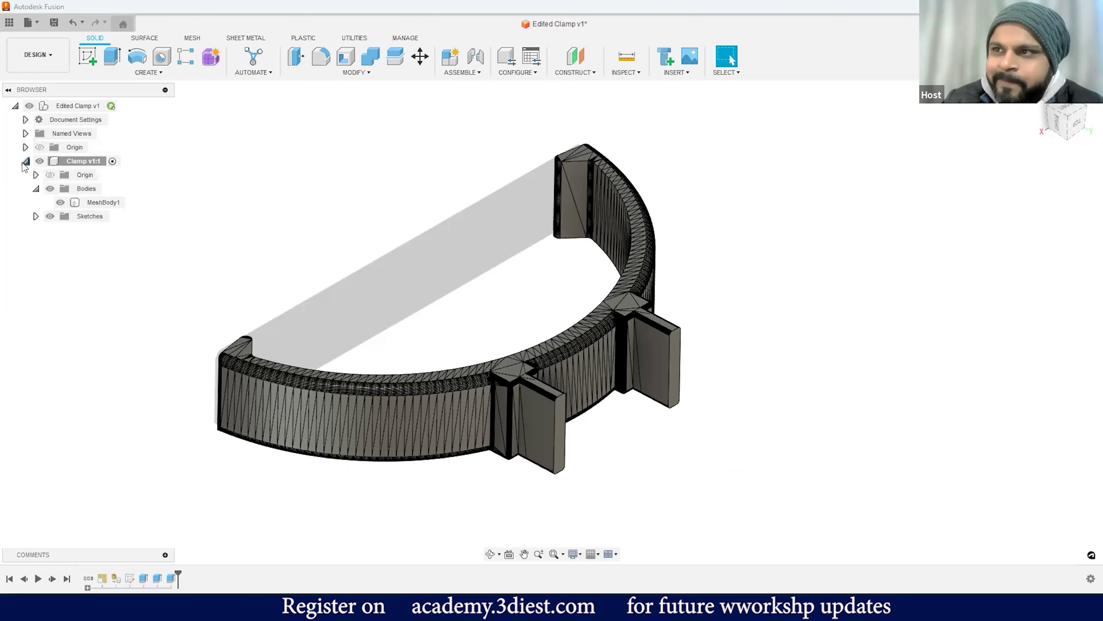
click(84, 203)
right_click(84, 203)
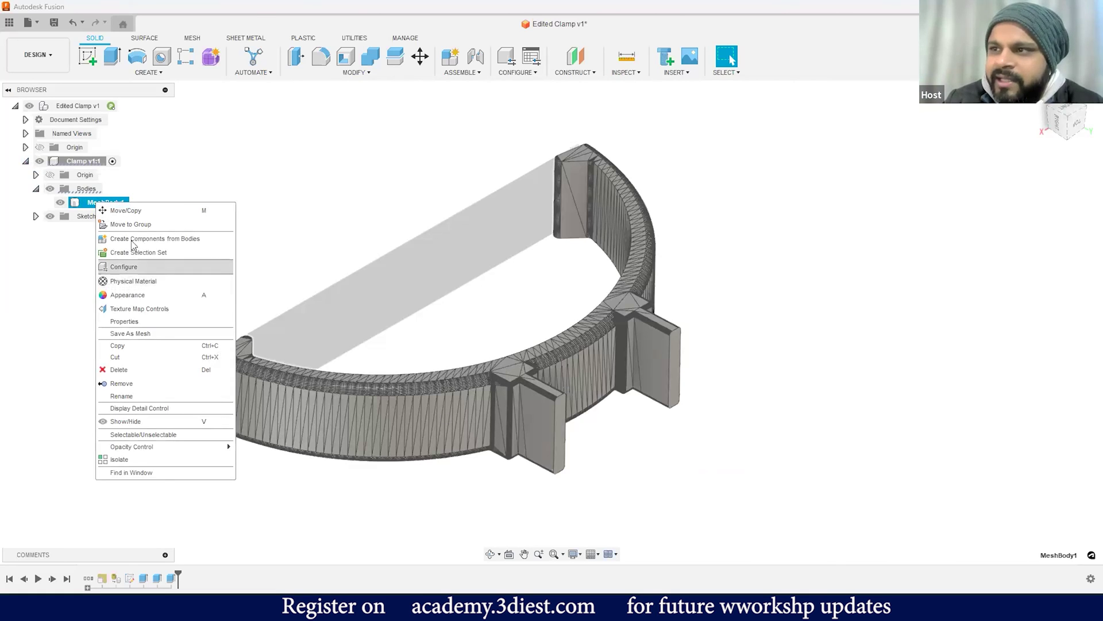
click(138, 339)
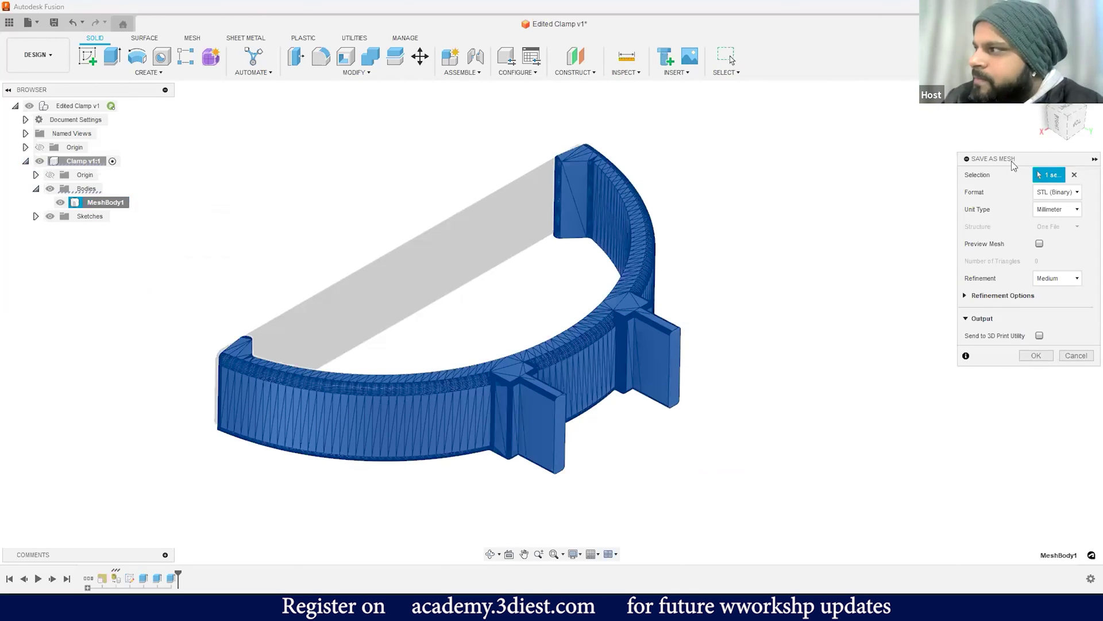
drag(1012, 162, 830, 174)
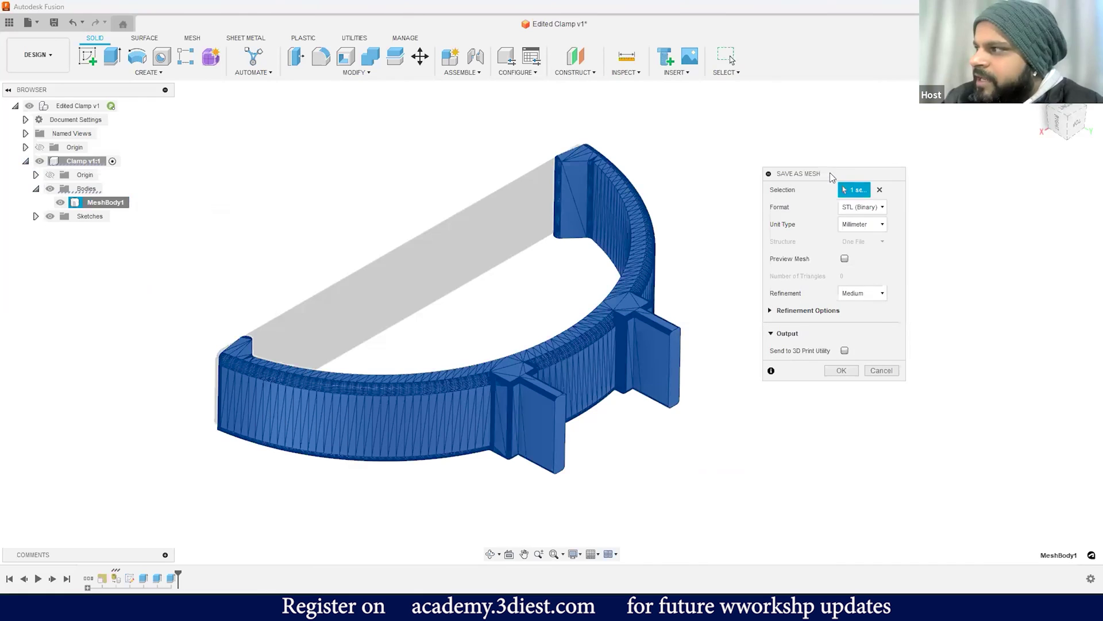
click(860, 208)
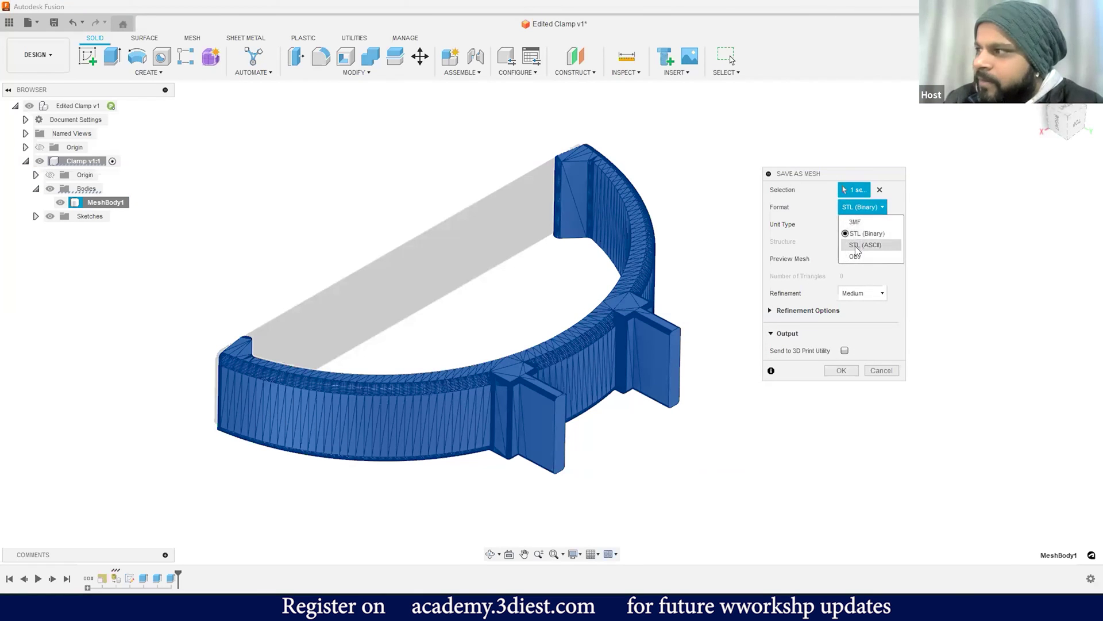
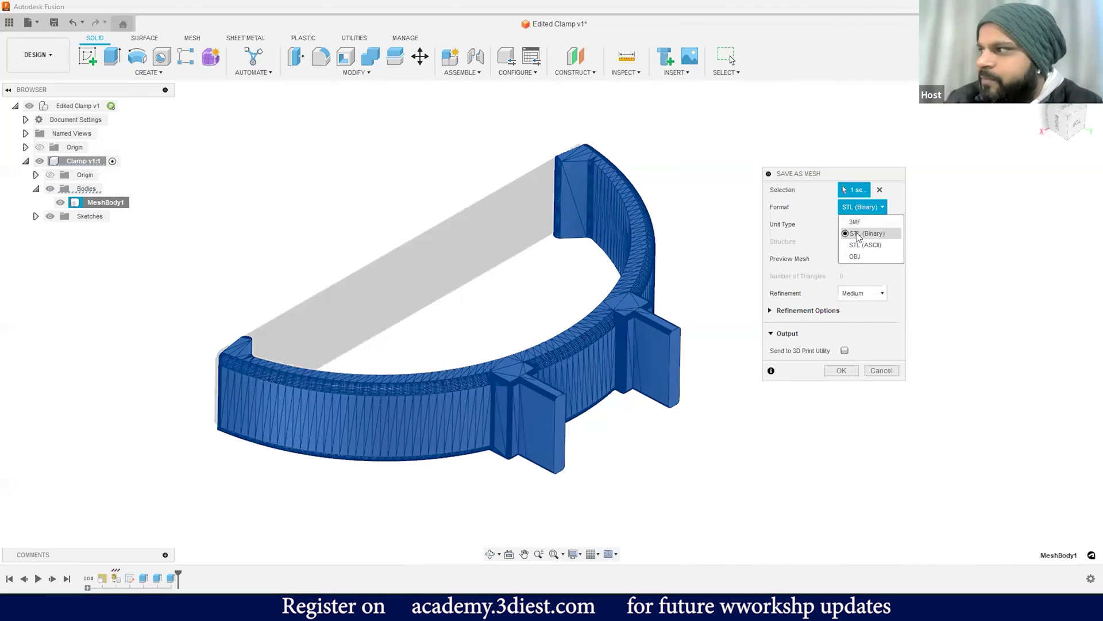
click(870, 274)
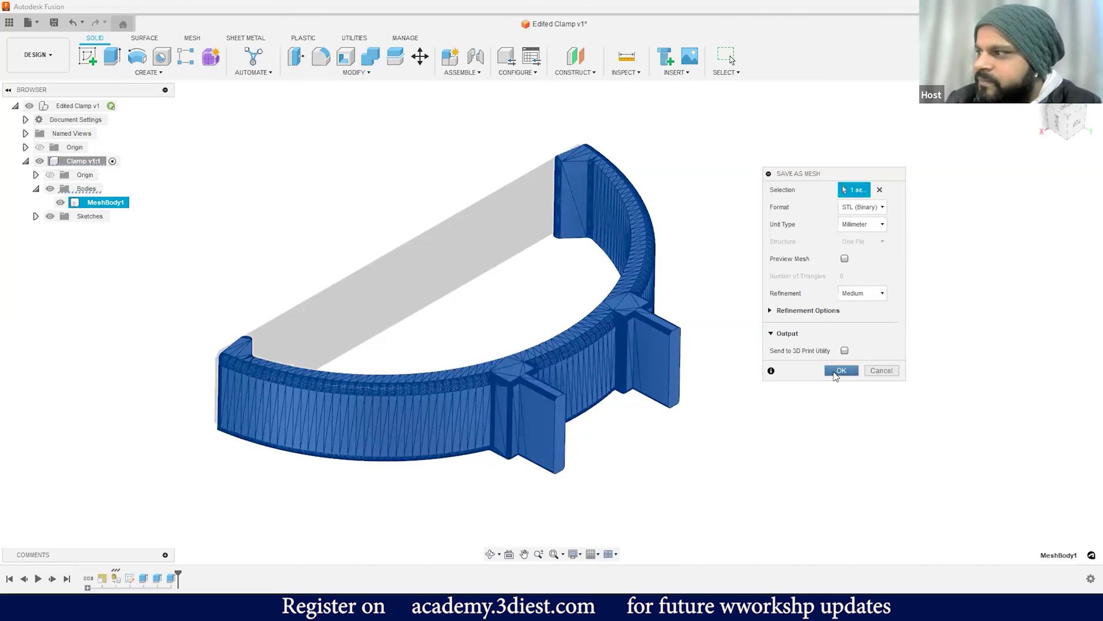
click(838, 370)
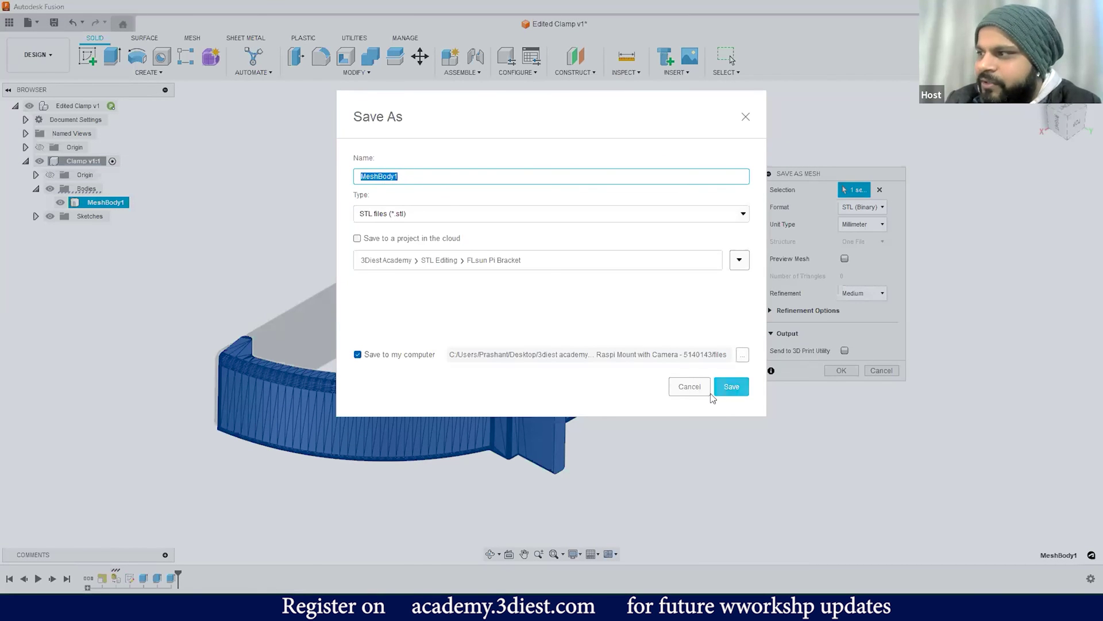
click(731, 386)
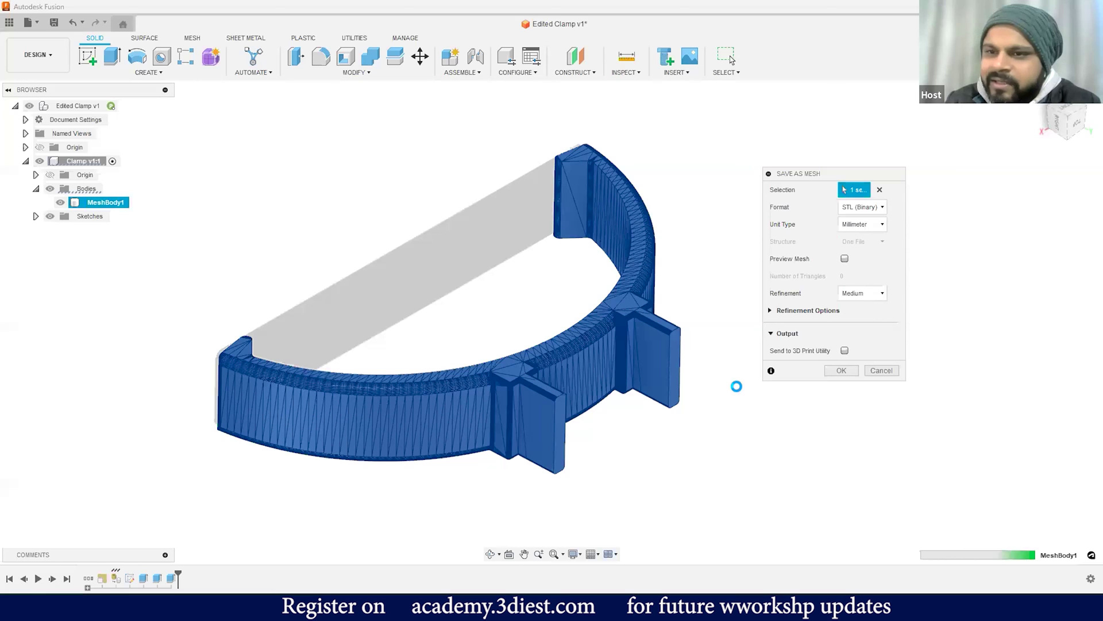
Switch to File Explorer and check the FLSUN SR Raspi Mount project's files folder for the exported MeshBody1.stl
click(350, 606)
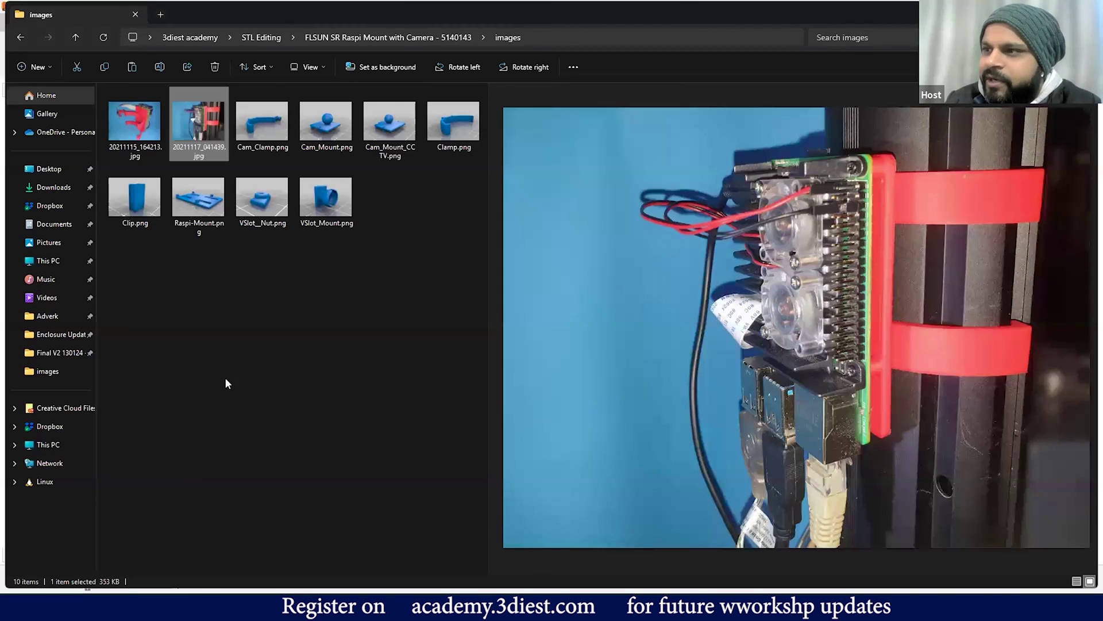
click(75, 38)
double_click(125, 109)
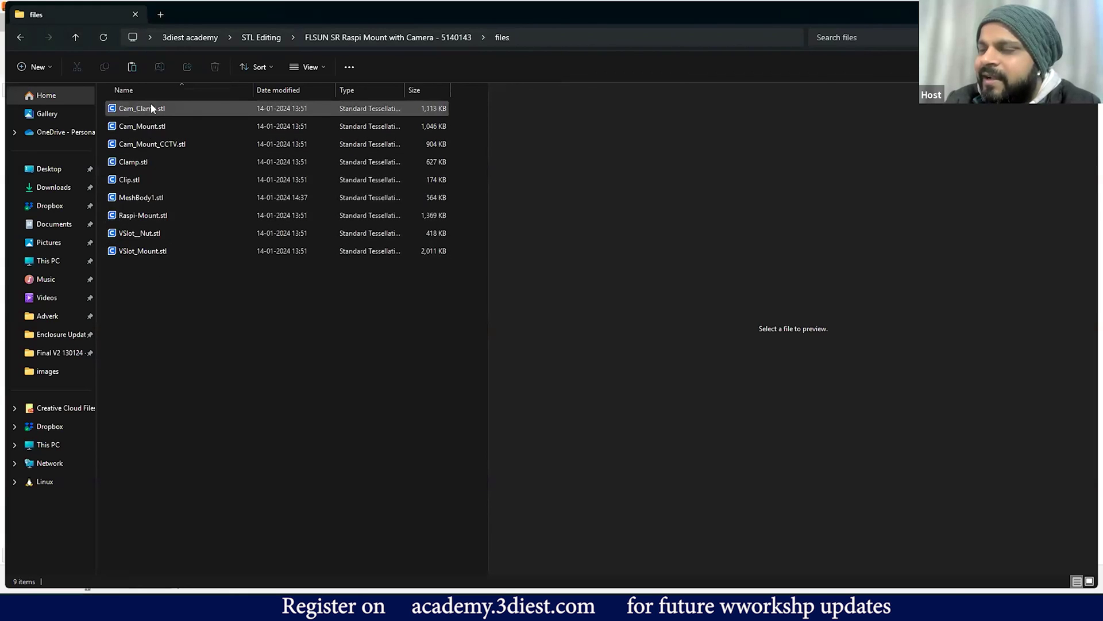
click(74, 36)
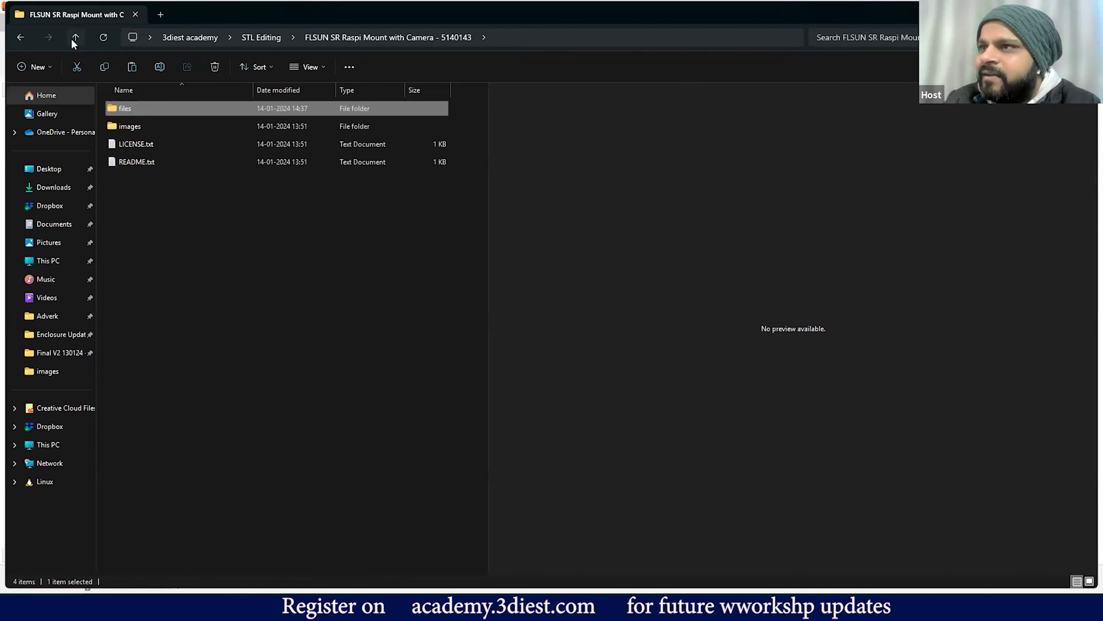
click(72, 39)
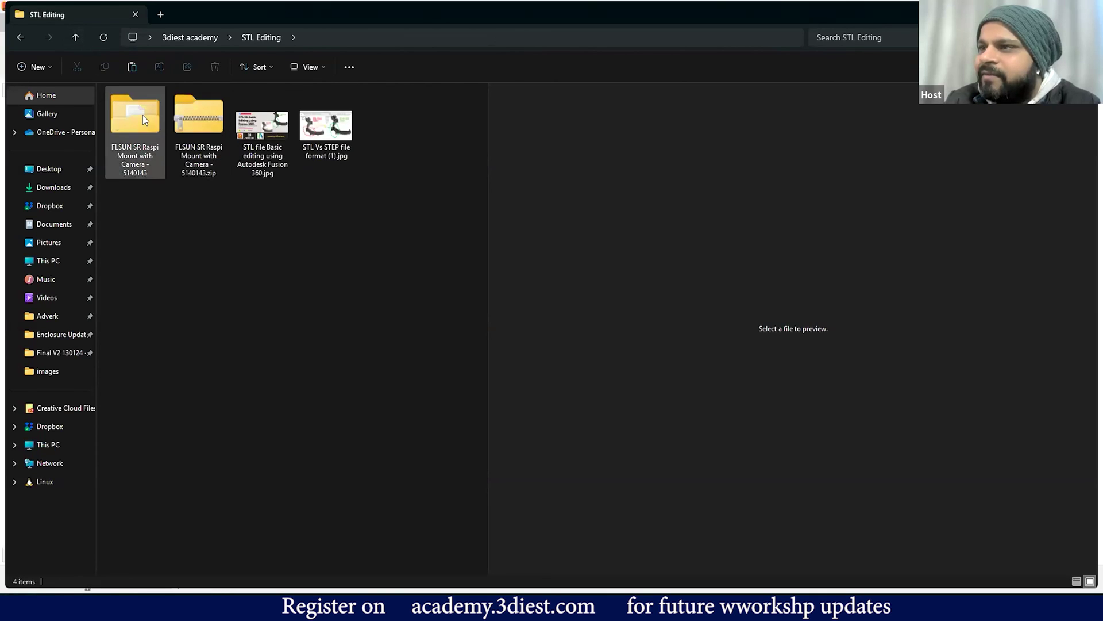
double_click(143, 117)
double_click(138, 109)
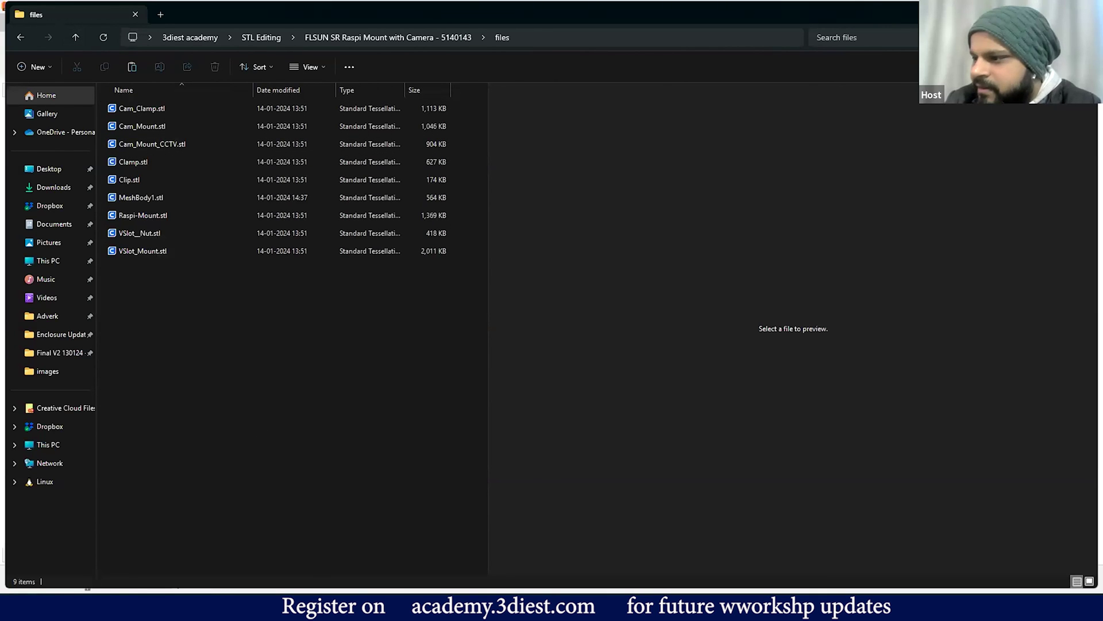
Switch back to Fusion and save MeshBody1 as a binary STL named Edited STL in the same files folder
key(alt+Tab)
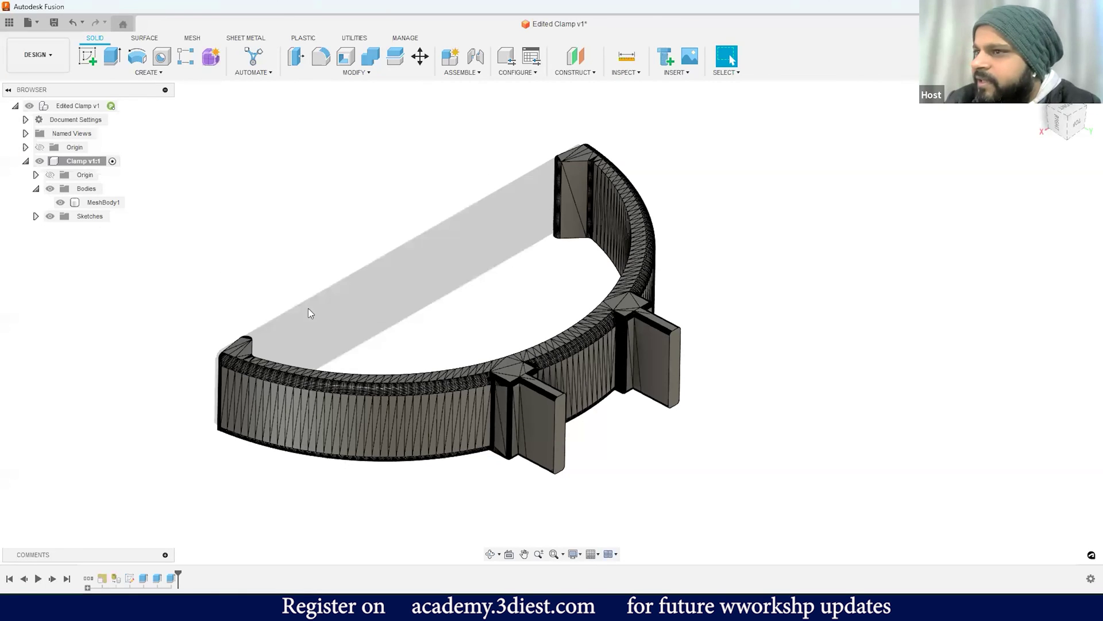
right_click(87, 205)
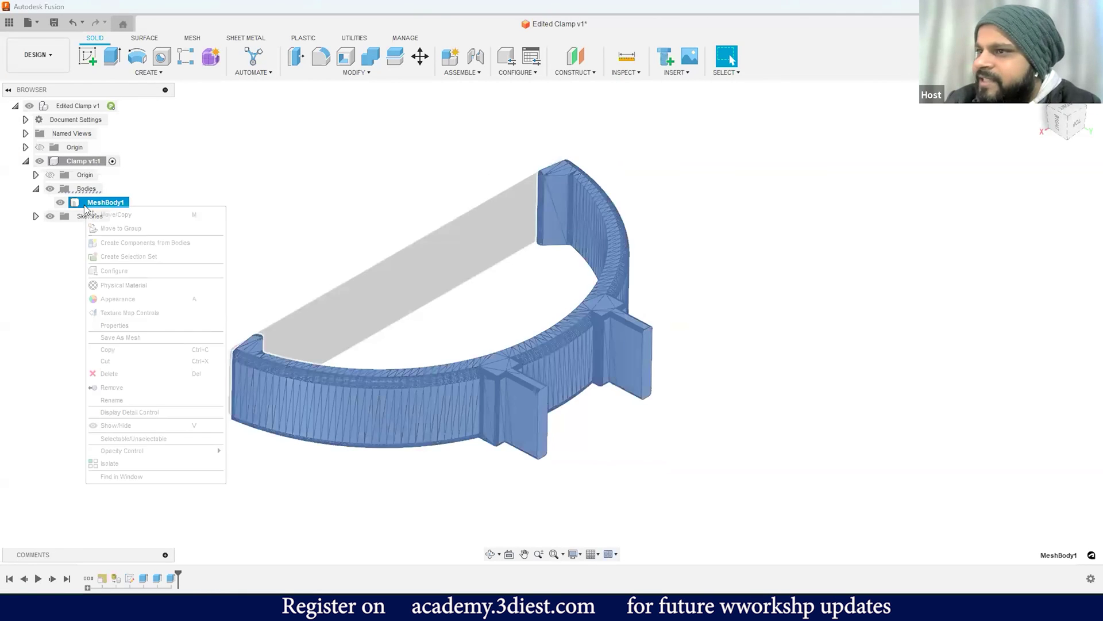
click(139, 338)
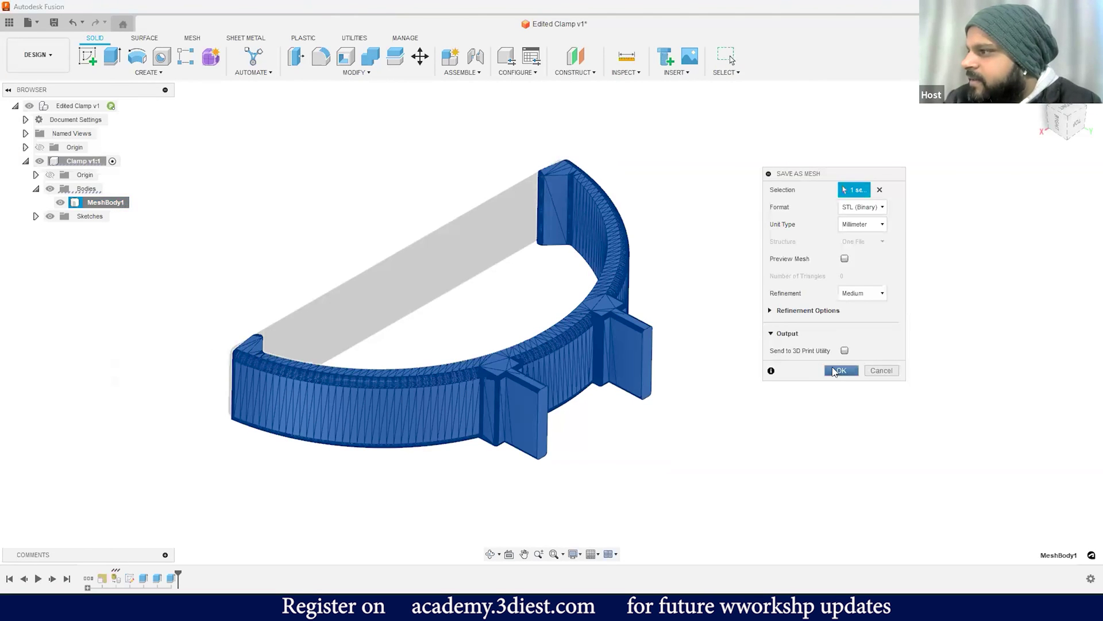
click(841, 371)
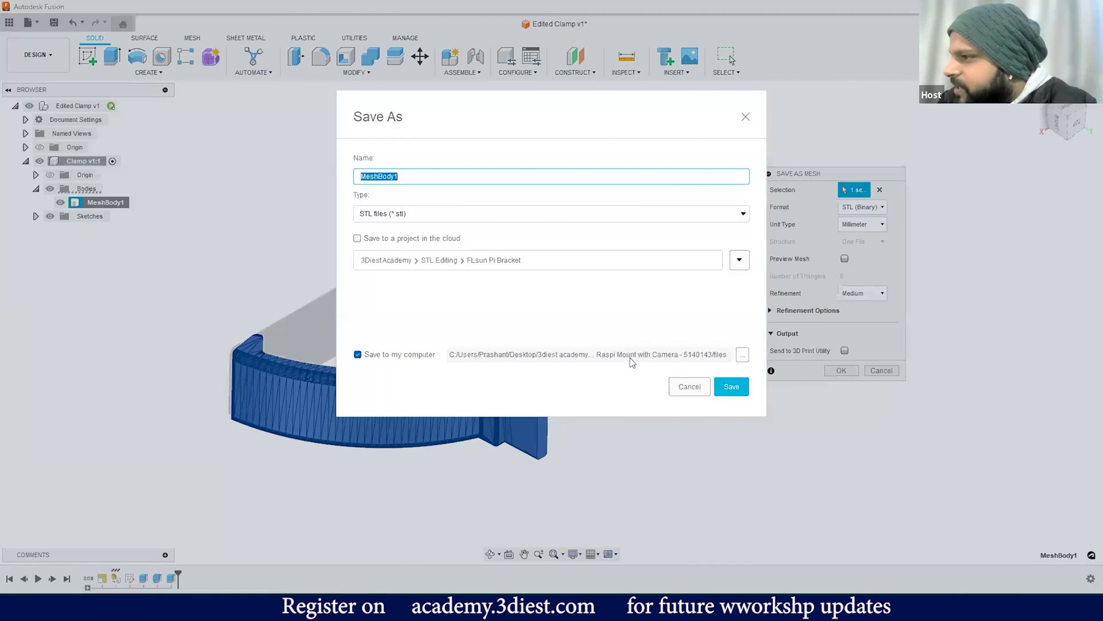
click(744, 355)
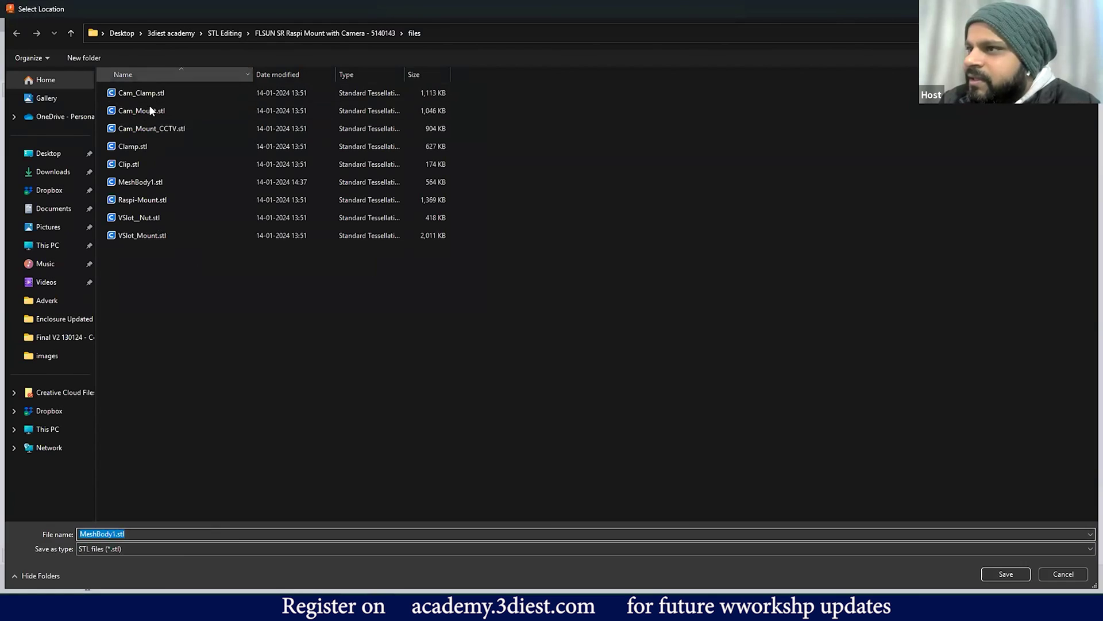
click(108, 533)
drag(115, 533, 37, 522)
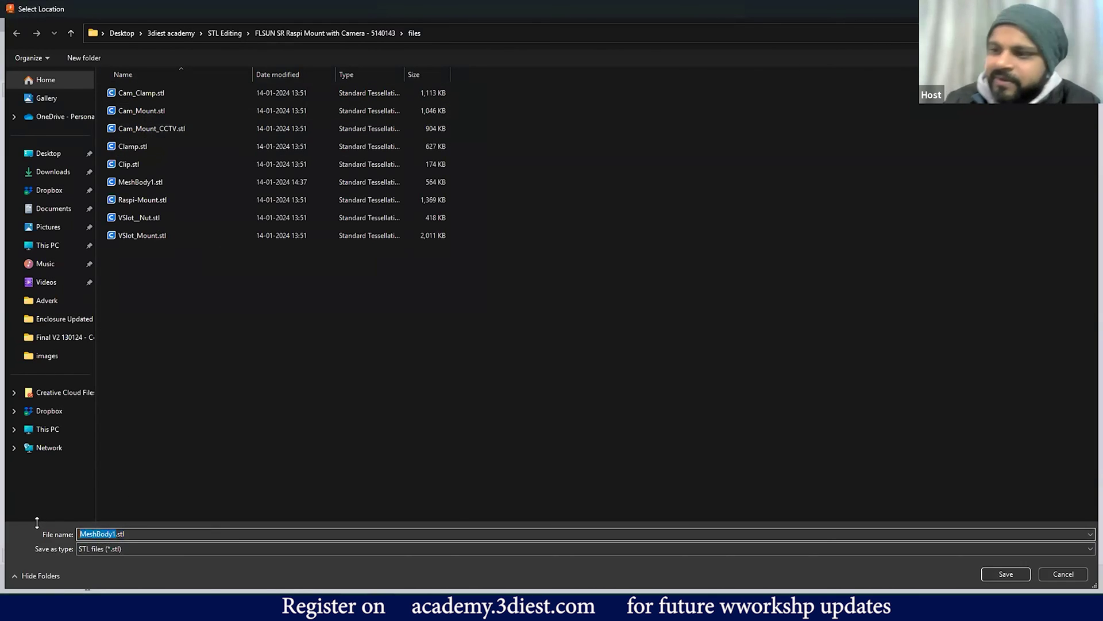
key(BackSpace)
text(Edited STL)
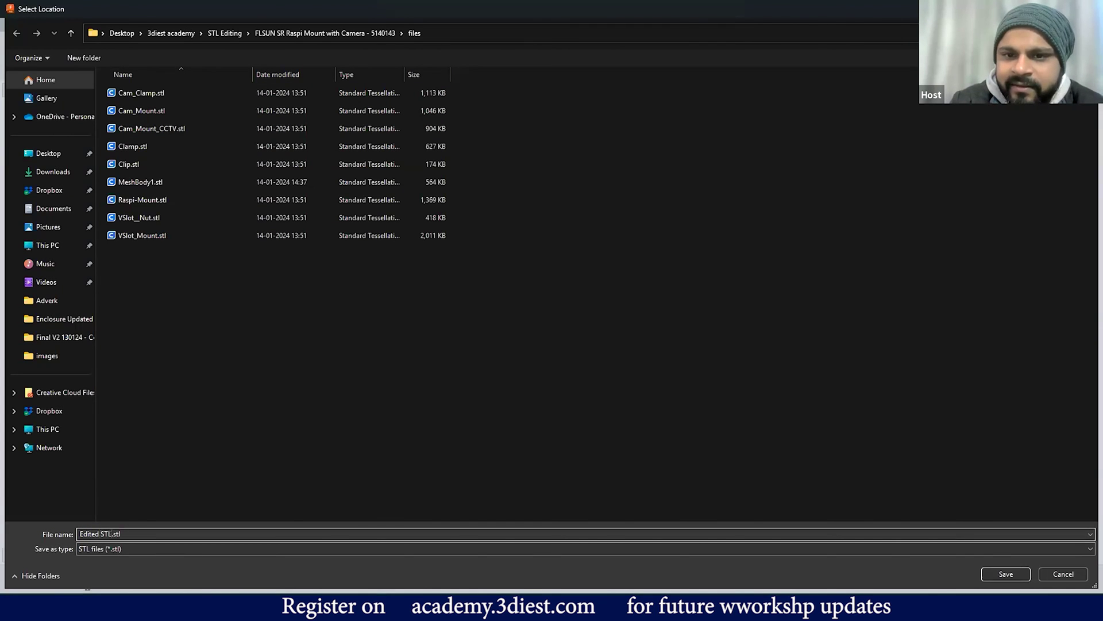
key(Return)
click(731, 387)
Switch to File Explorer and preview Edited STL.stl, comparing it with the Clip.stl and Clamp.stl models
key(alt+Tab)
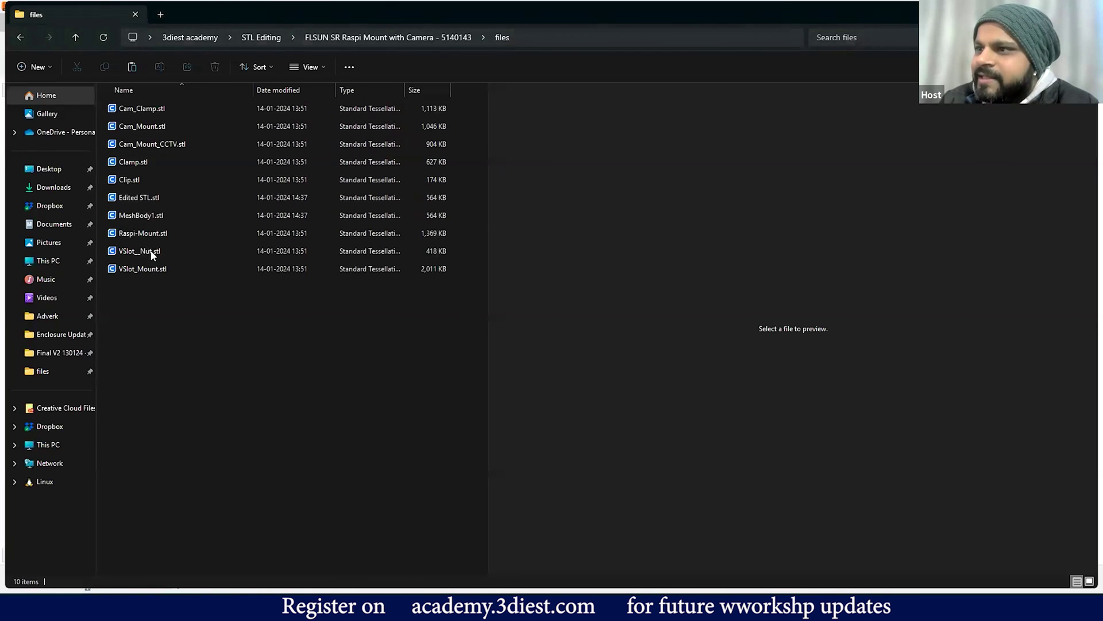
click(143, 199)
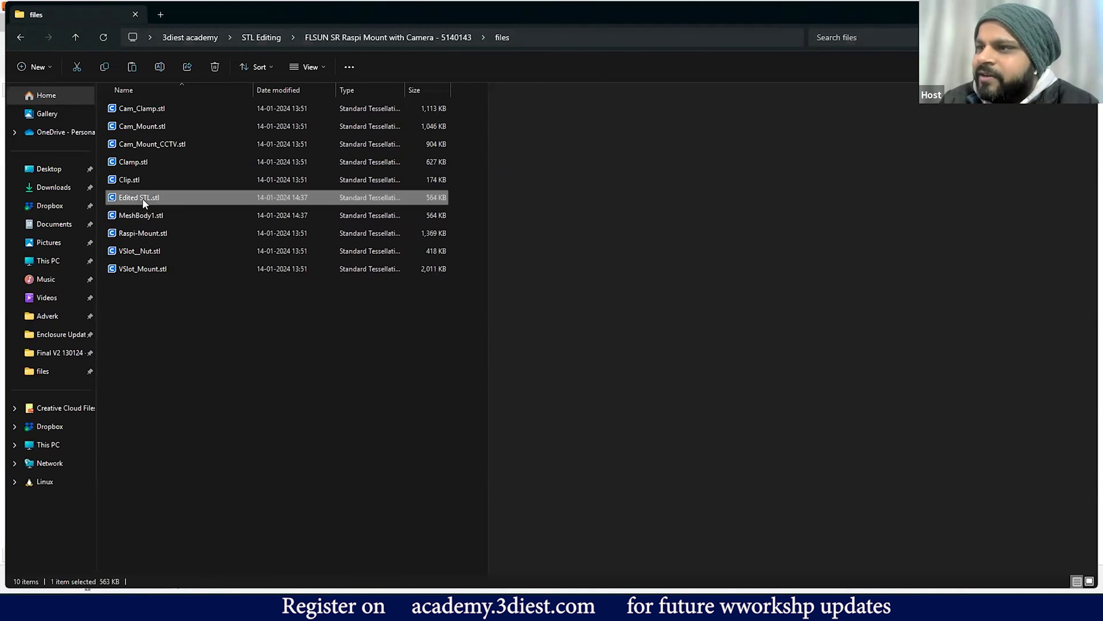
drag(906, 280, 877, 322)
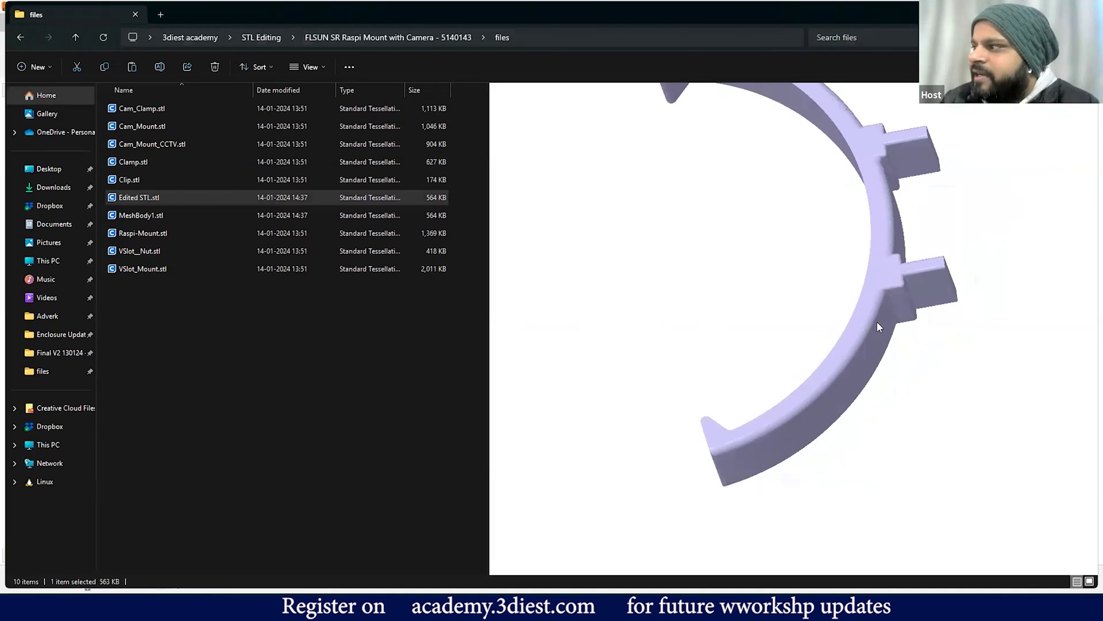
click(150, 180)
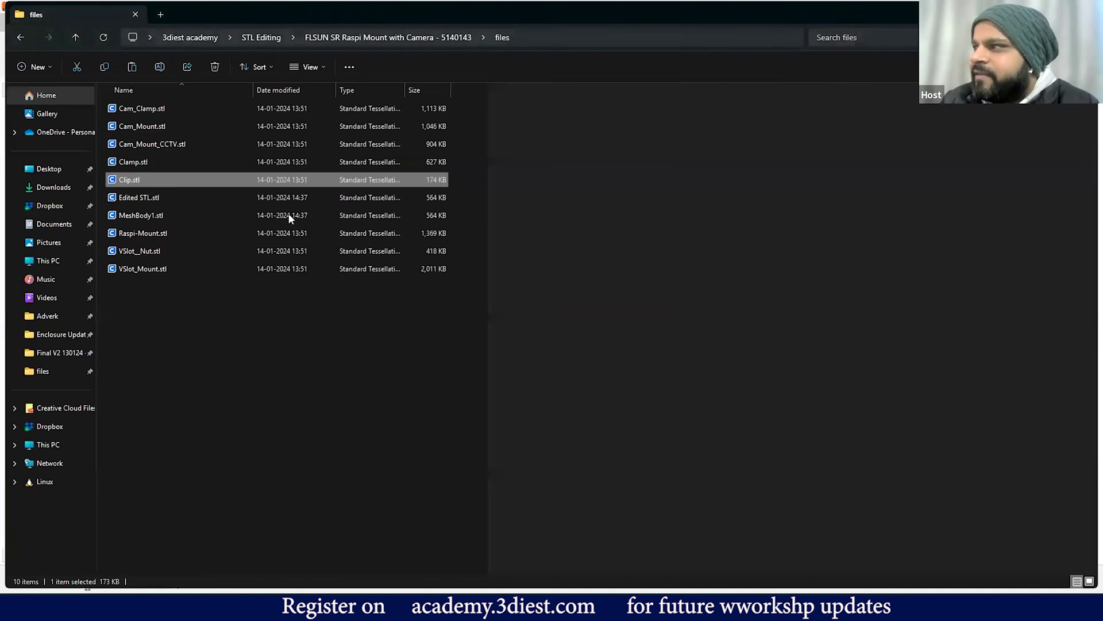
drag(723, 305, 803, 260)
click(210, 162)
click(151, 198)
drag(724, 318, 746, 330)
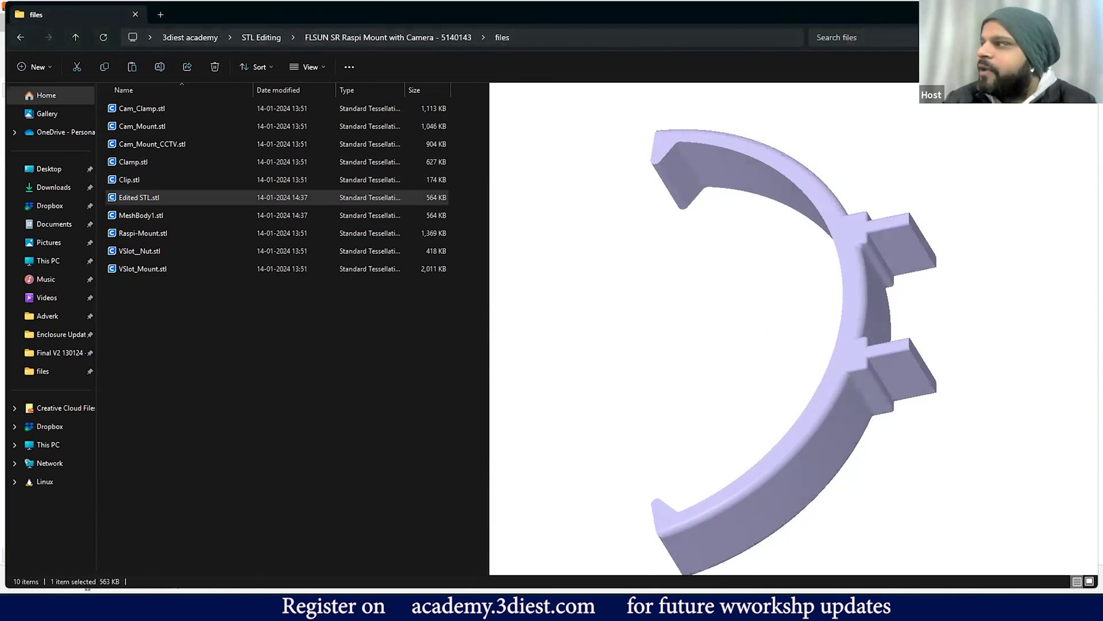
Switch back to Fusion and start exporting the Edited Clamp design with STEP as the file type
scroll(630, 217, down, 3)
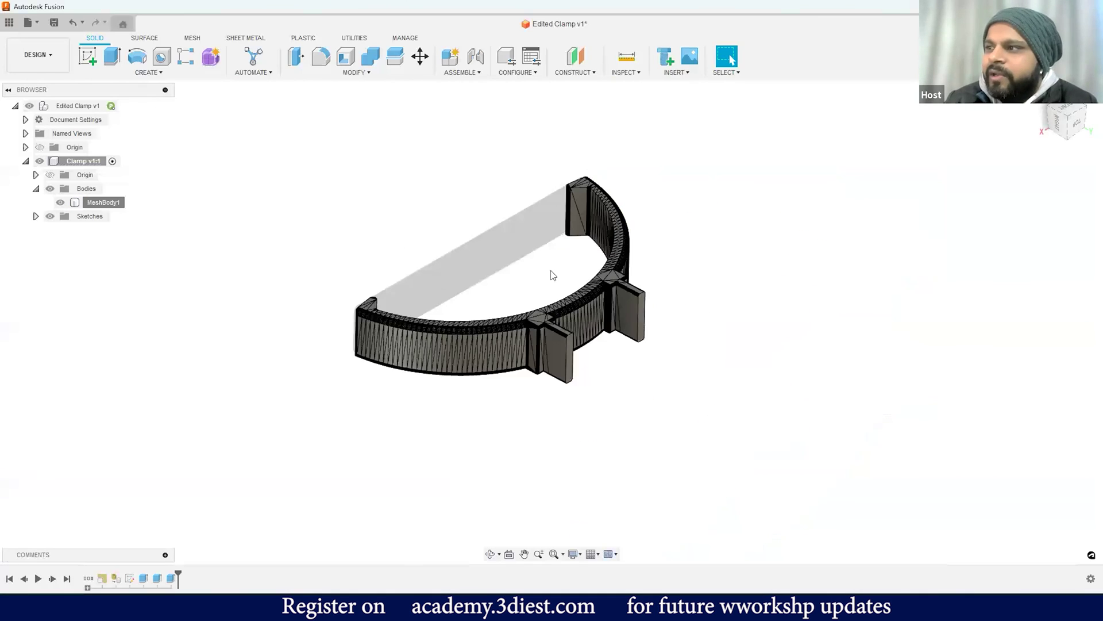
scroll(552, 272, up, 2)
click(35, 23)
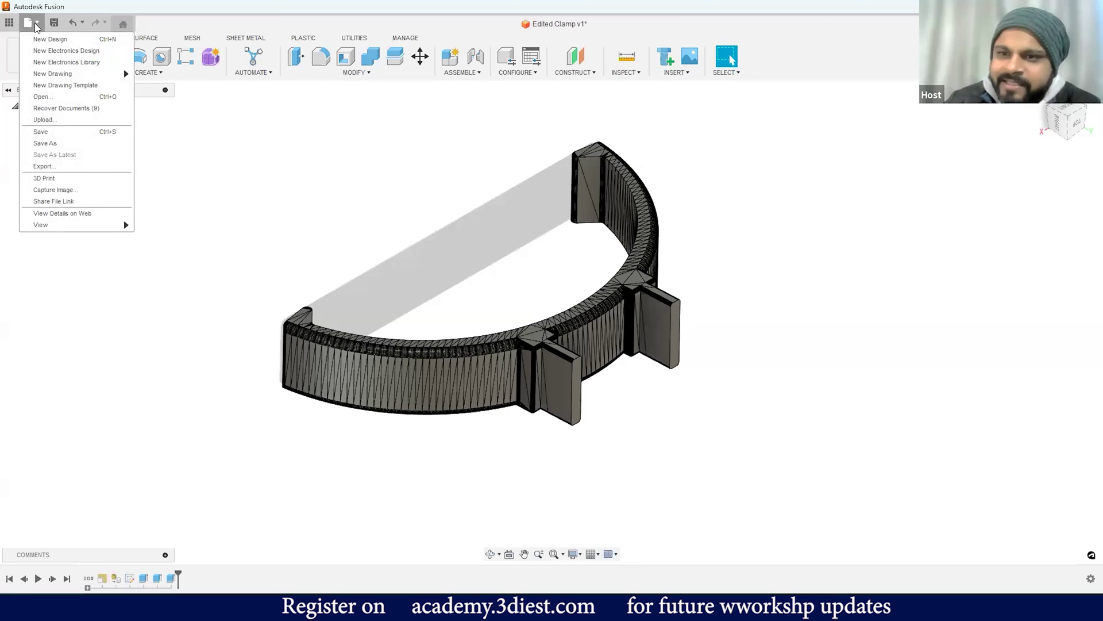
click(176, 155)
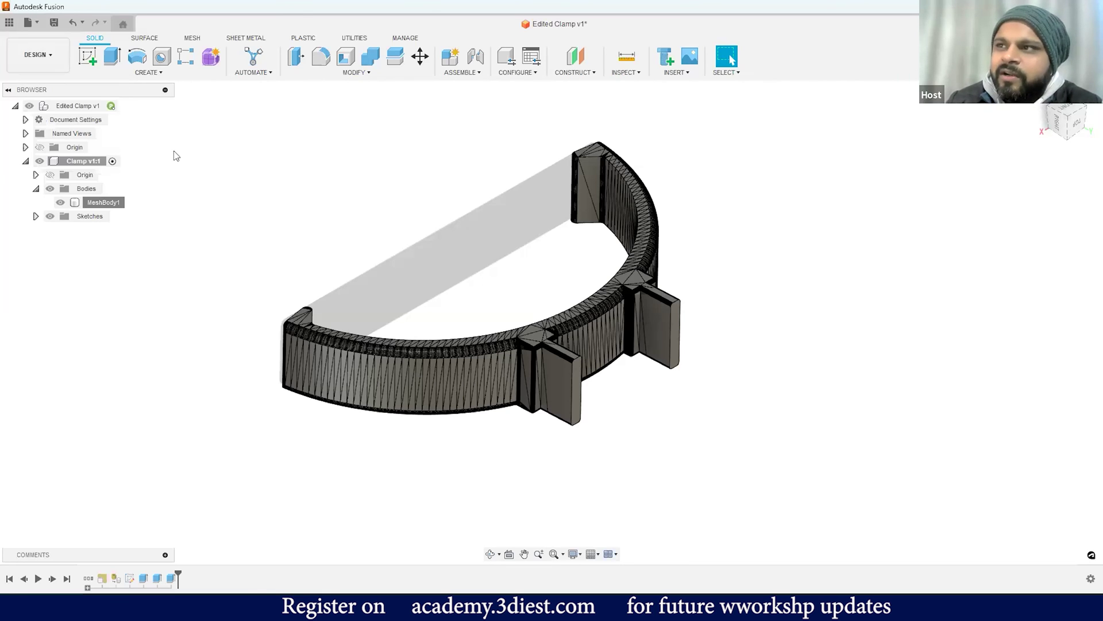
click(35, 23)
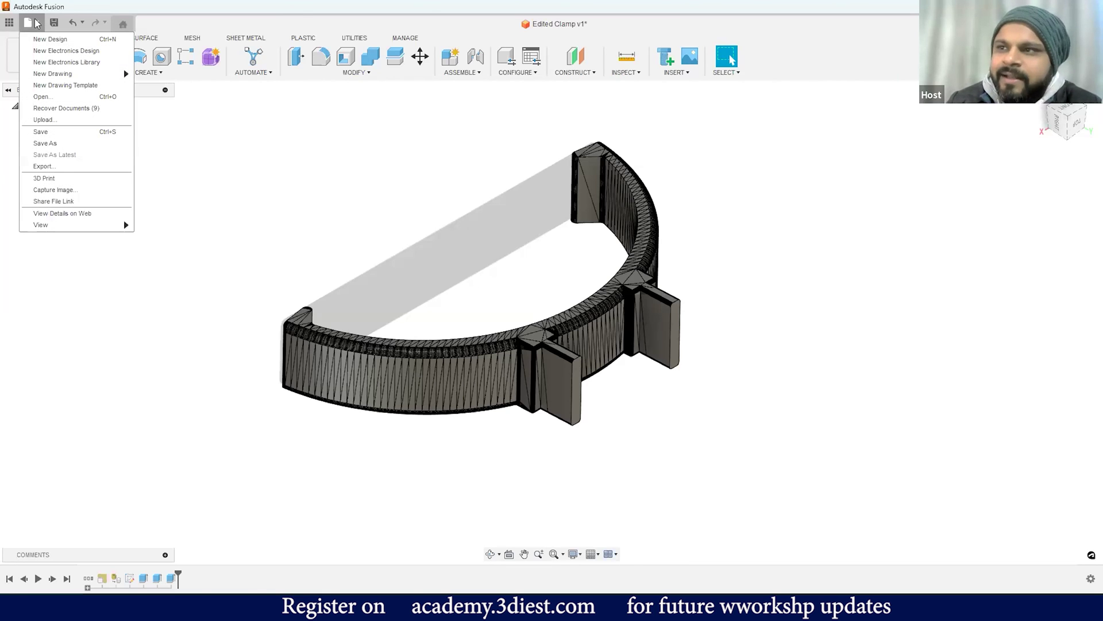
click(58, 166)
click(504, 214)
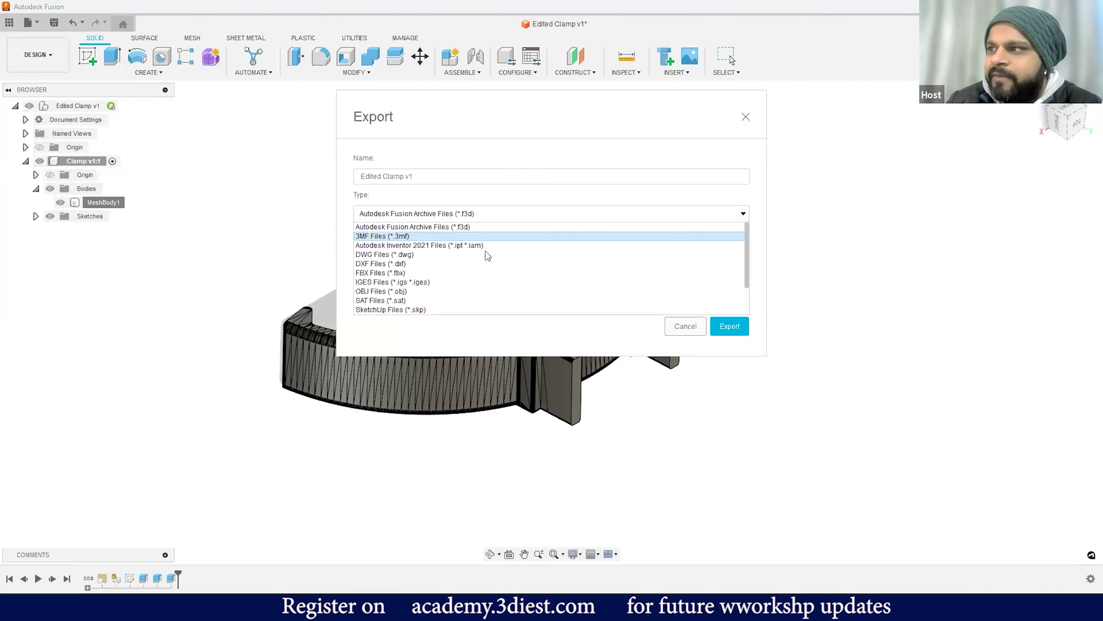
scroll(460, 294, down, 1)
click(425, 291)
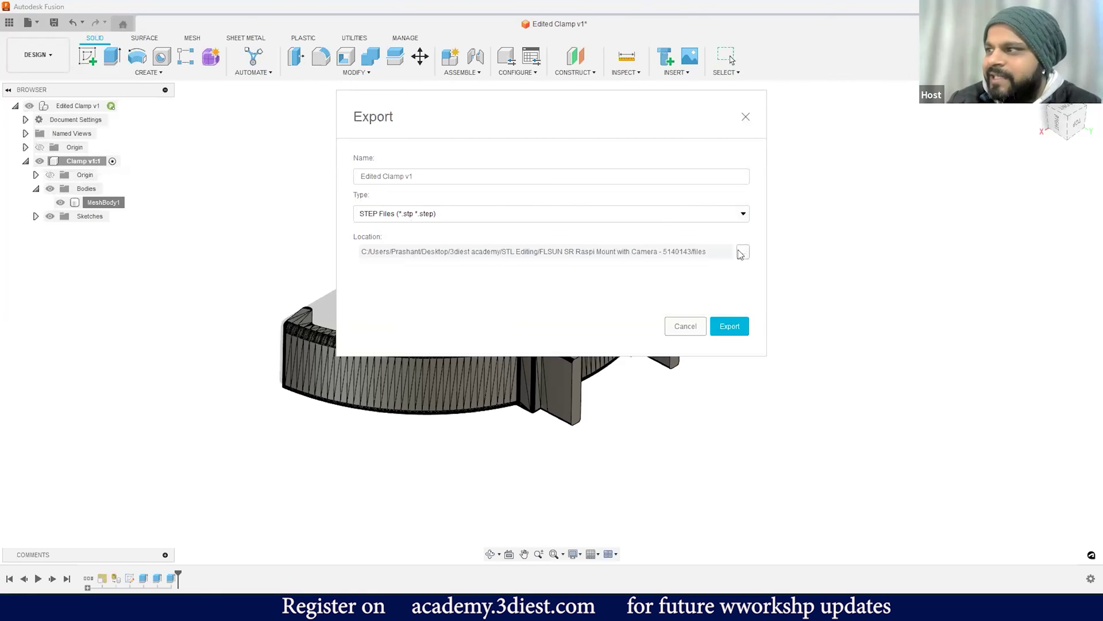
Export the design as a STEP file named Edited Clamp v1 into the STL Editing folder under Desktop > 3diest academy
click(744, 254)
click(63, 152)
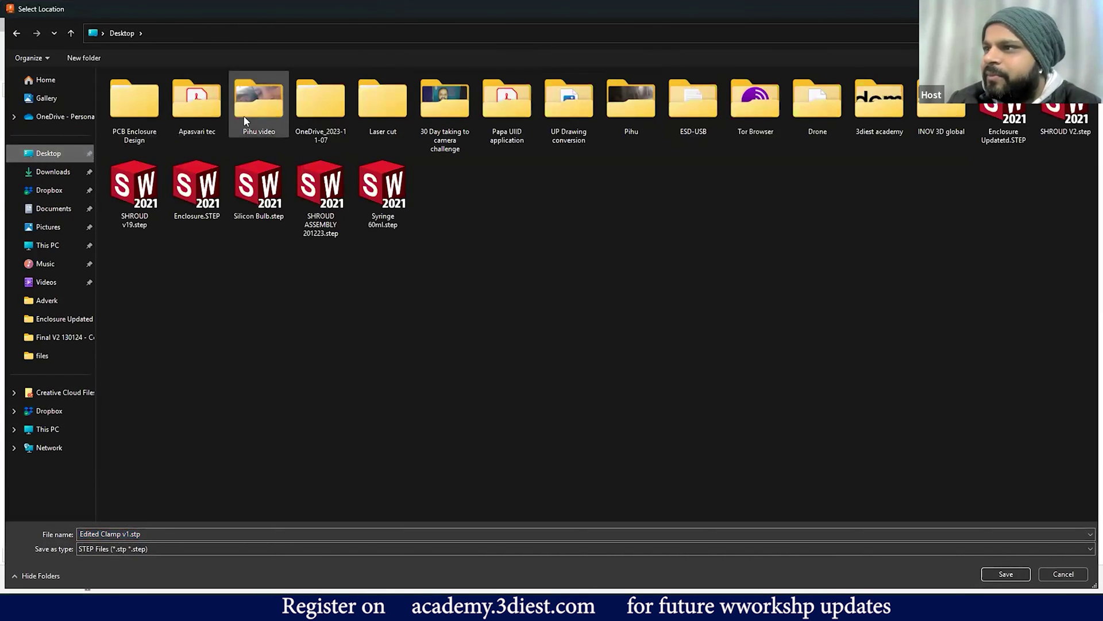
double_click(879, 102)
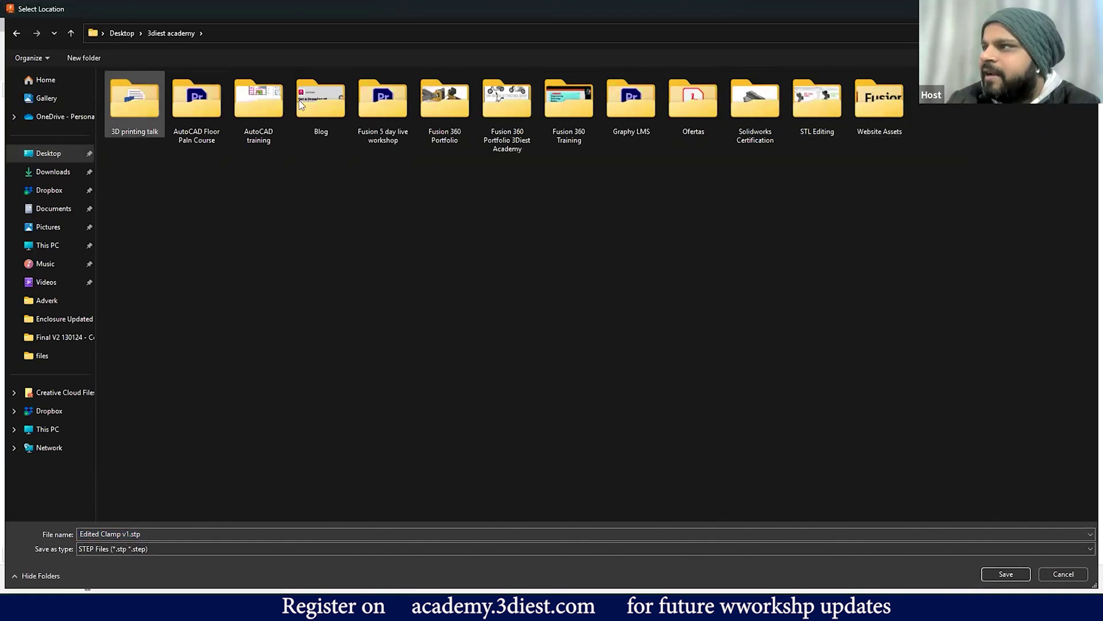
click(826, 108)
double_click(824, 106)
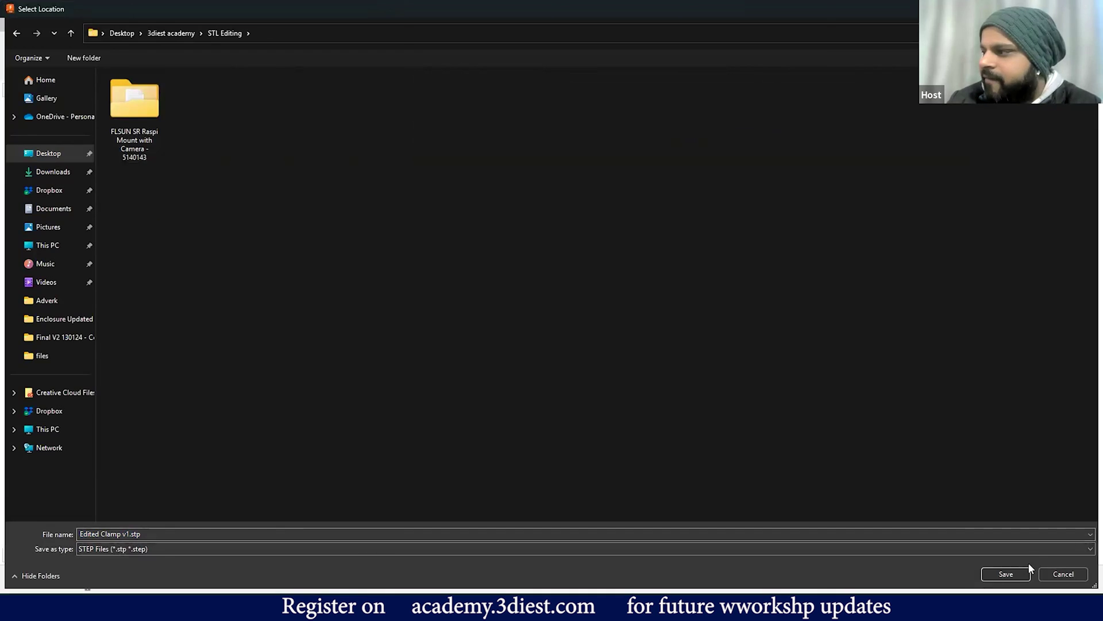
click(1005, 574)
click(731, 325)
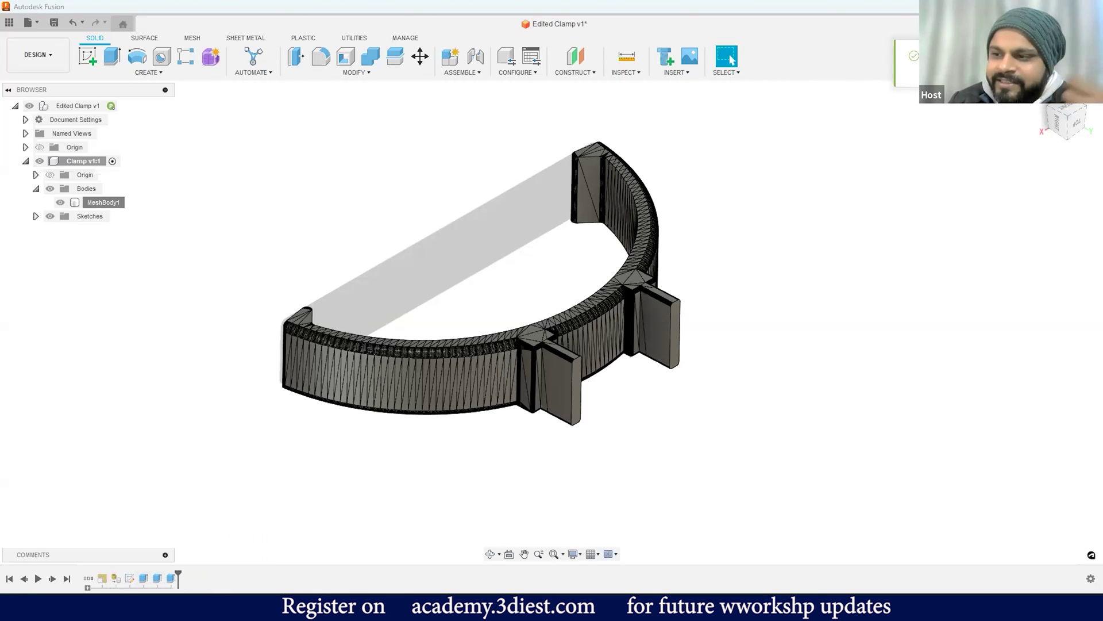
Switch to File Explorer, check the STL Editing folder for the exported Edited Clamp v1.step, and return to Fusion
key(alt+Tab)
click(260, 327)
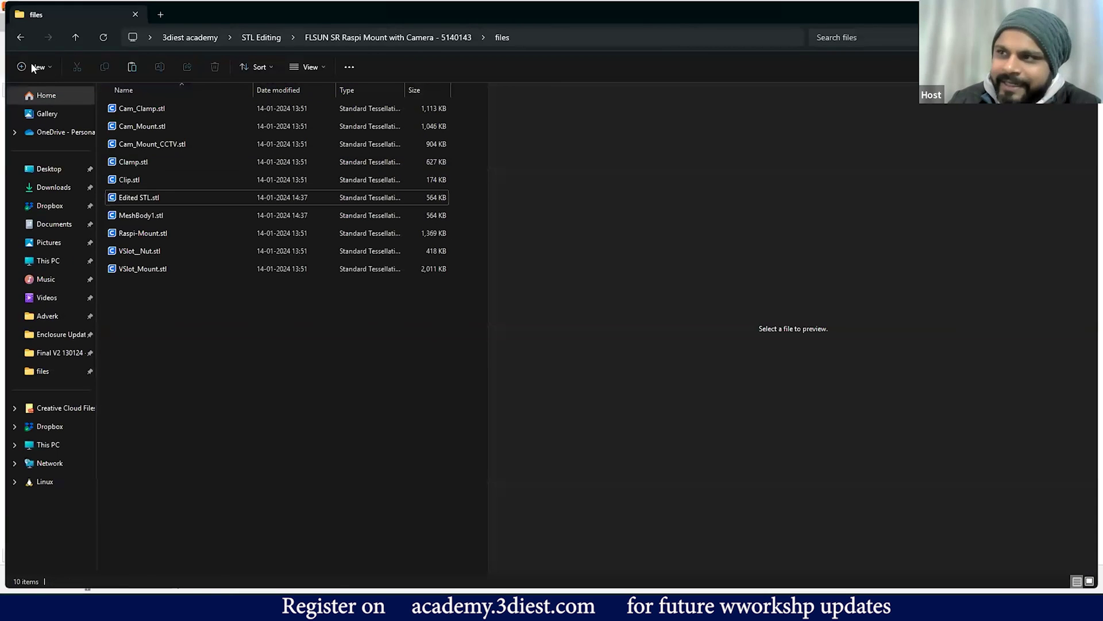
click(74, 37)
click(74, 38)
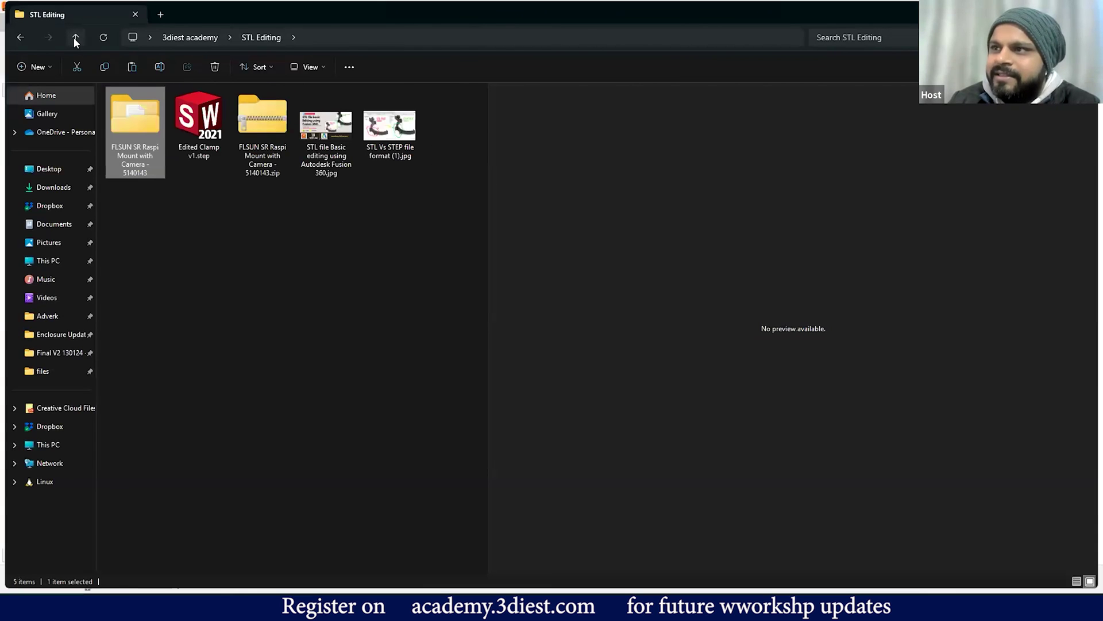
click(208, 159)
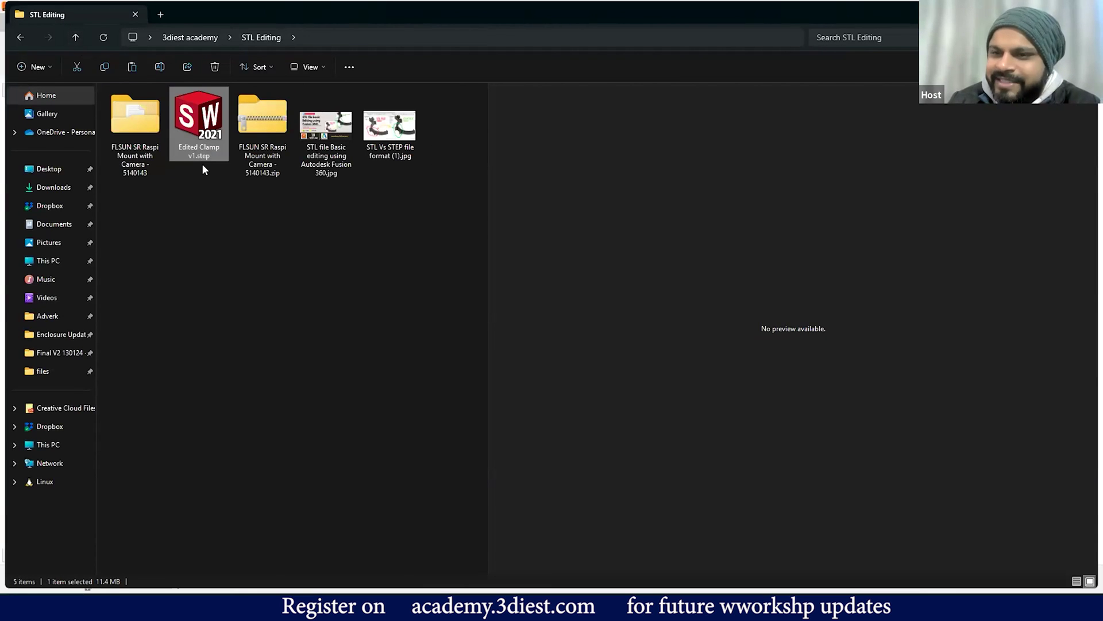
key(alt+Tab)
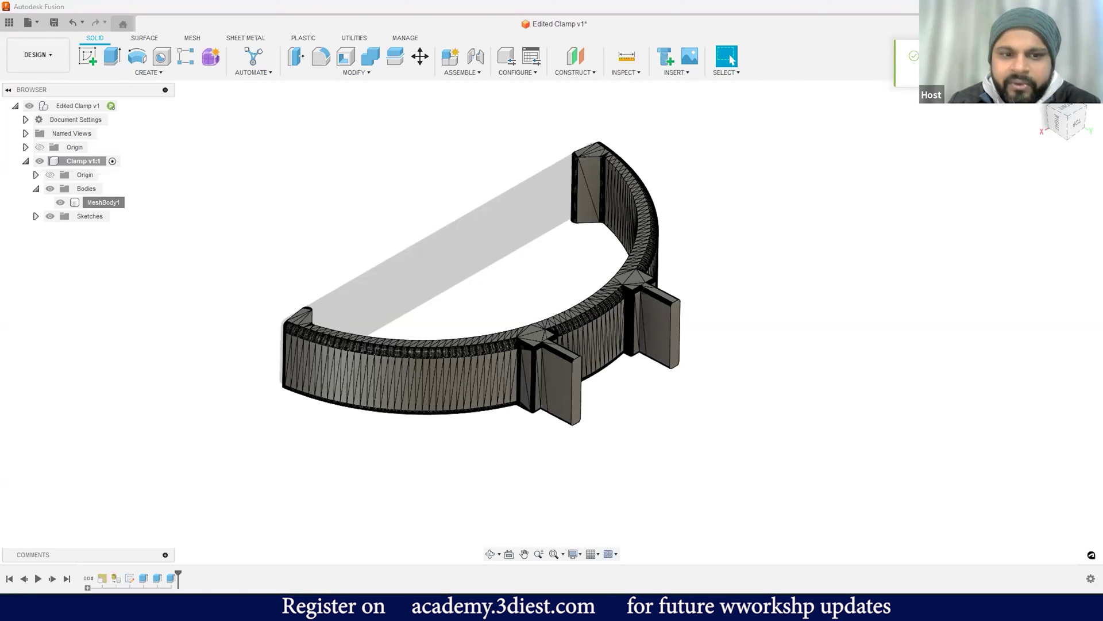
scroll(18, 303, down, 3)
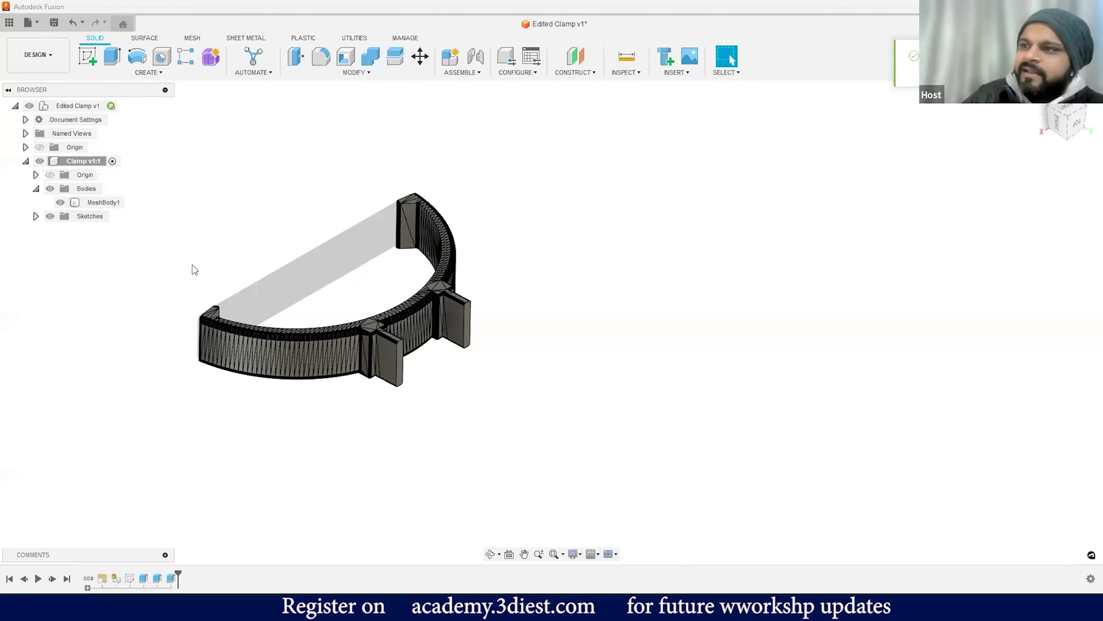
scroll(193, 265, up, 5)
scroll(468, 325, down, 3)
scroll(337, 316, up, 3)
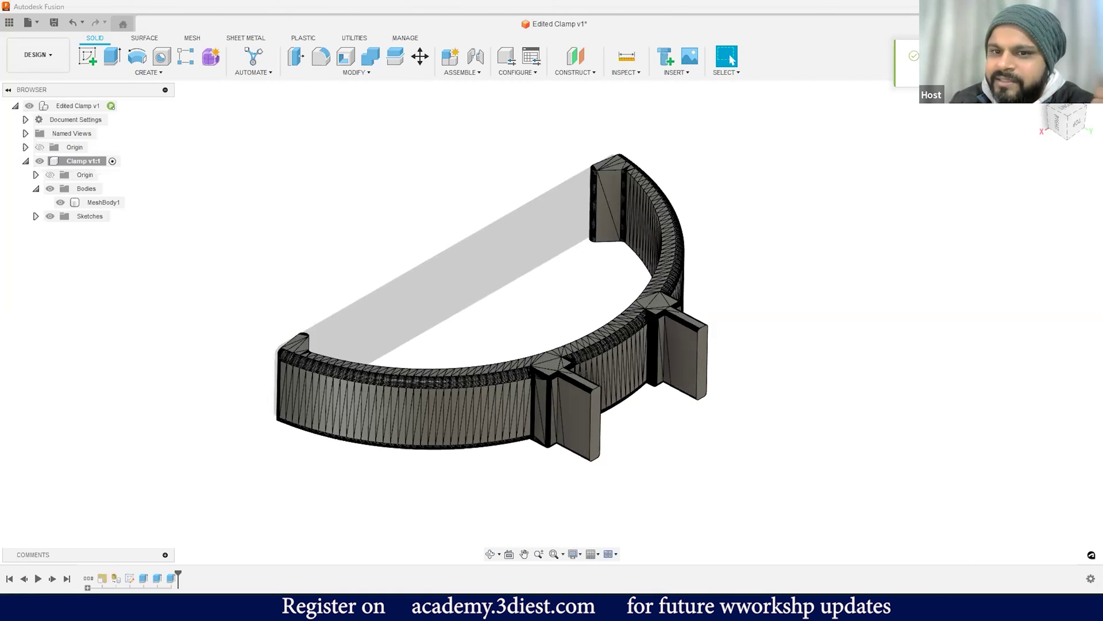
scroll(770, 316, down, 3)
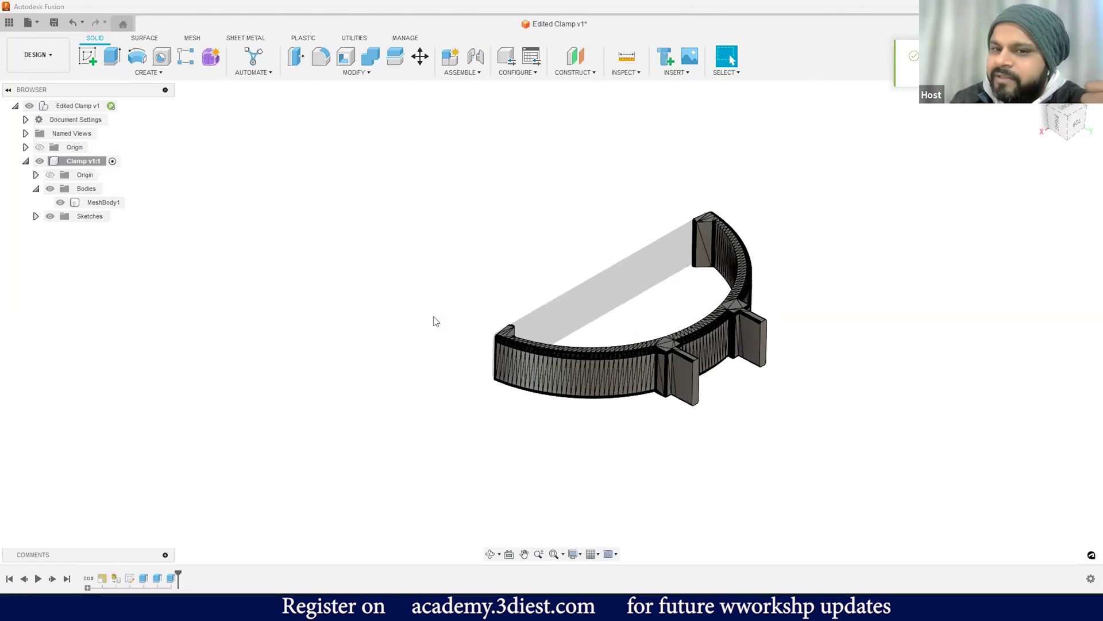